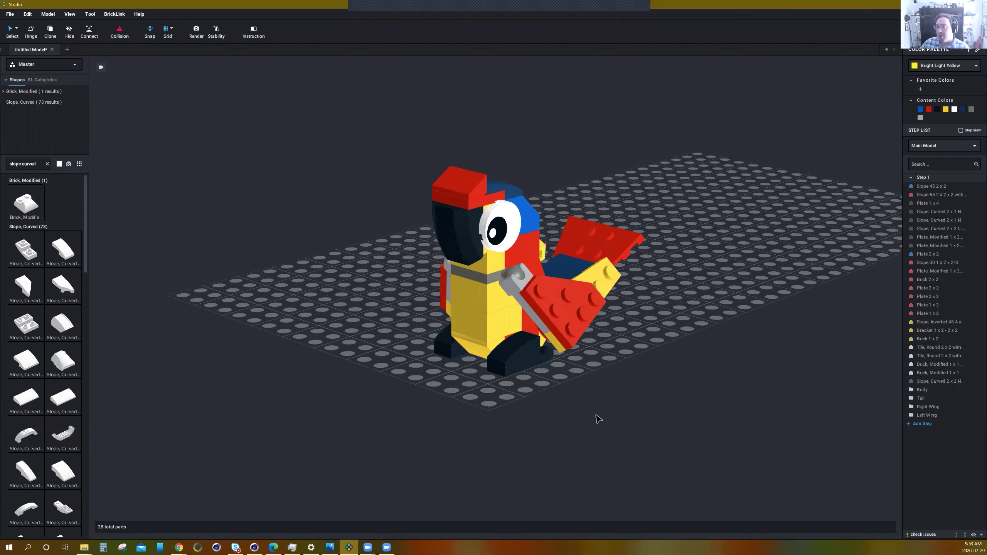
right_drag(451, 383, 334, 327)
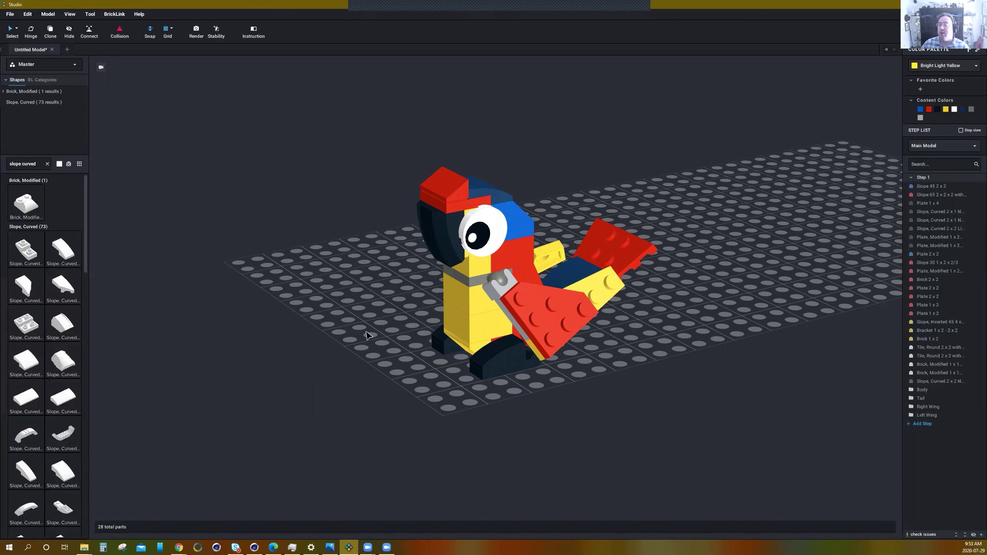
right_drag(301, 289, 302, 287)
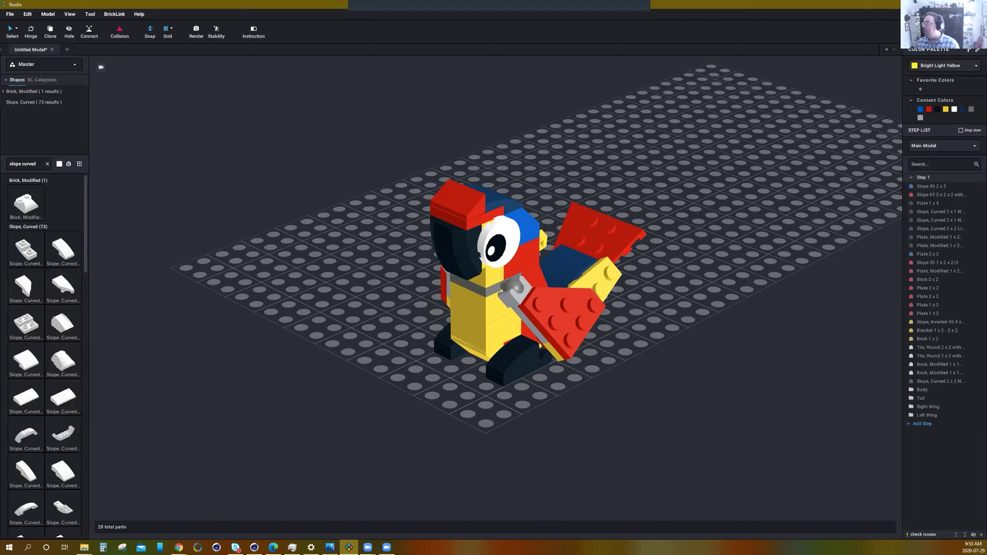
Arrange the model editor and the House Building Set 5899 instructions PDF side by side, widening the editor to meet the PDF.
double_click(502, 4)
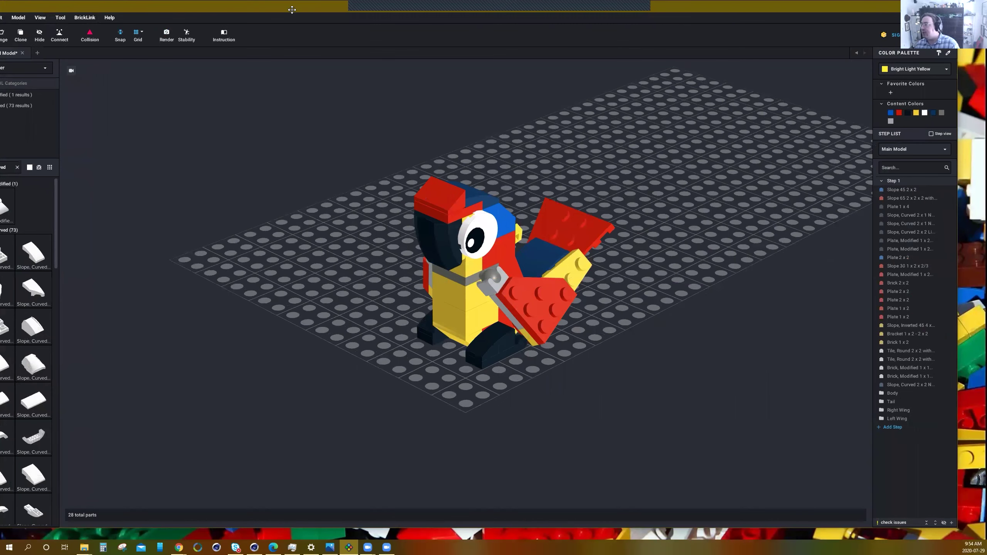
key(super+Right)
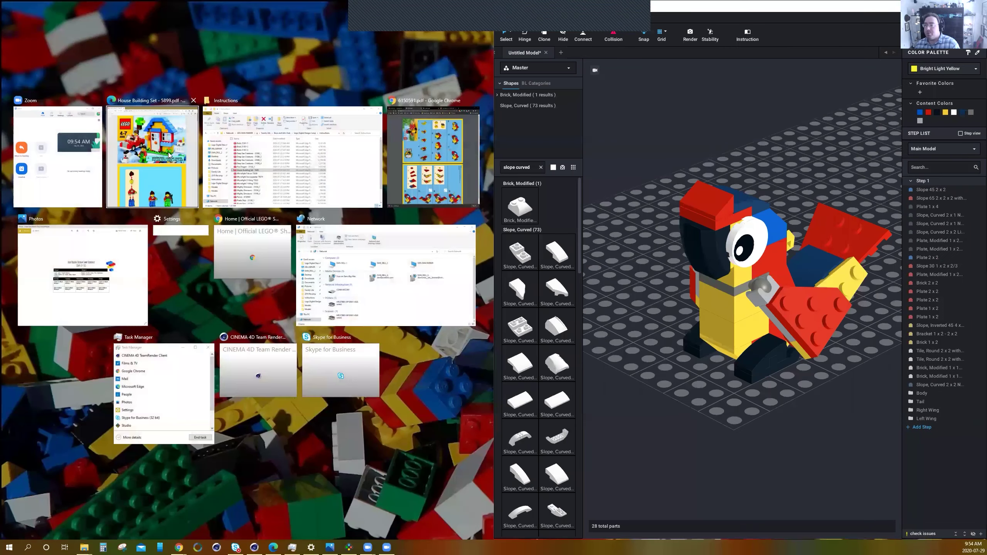
click(43, 186)
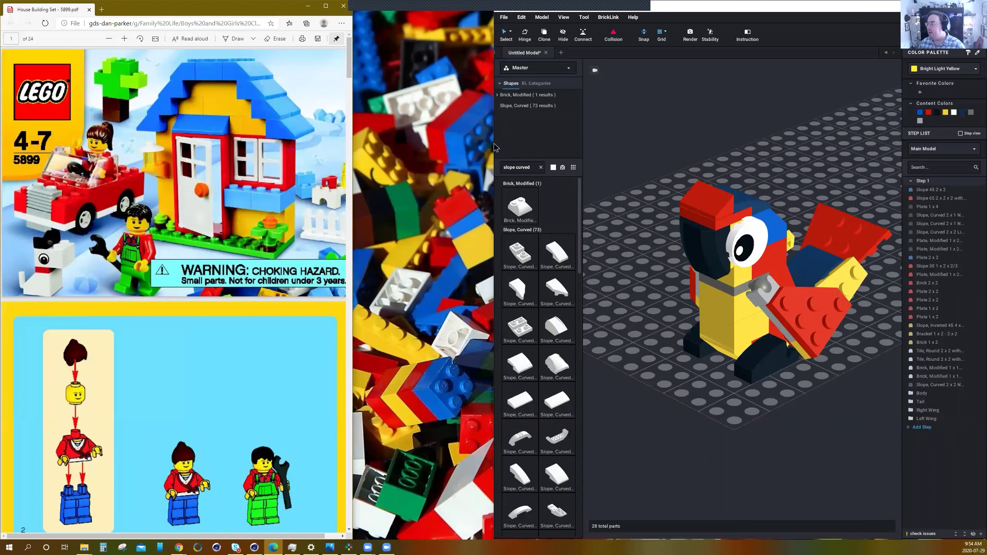
drag(494, 148, 352, 147)
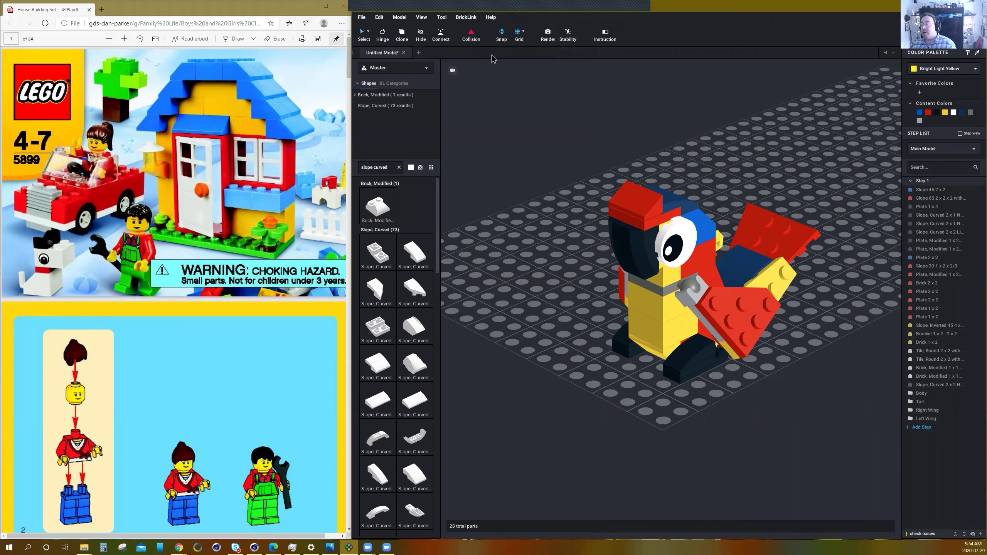
Create a new empty model alongside the parrot model.
click(419, 53)
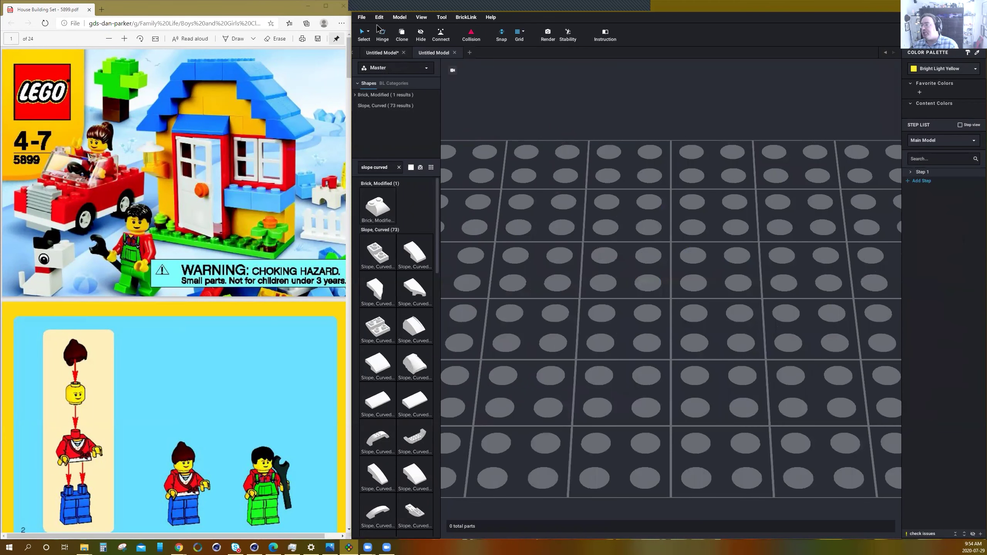
click(361, 17)
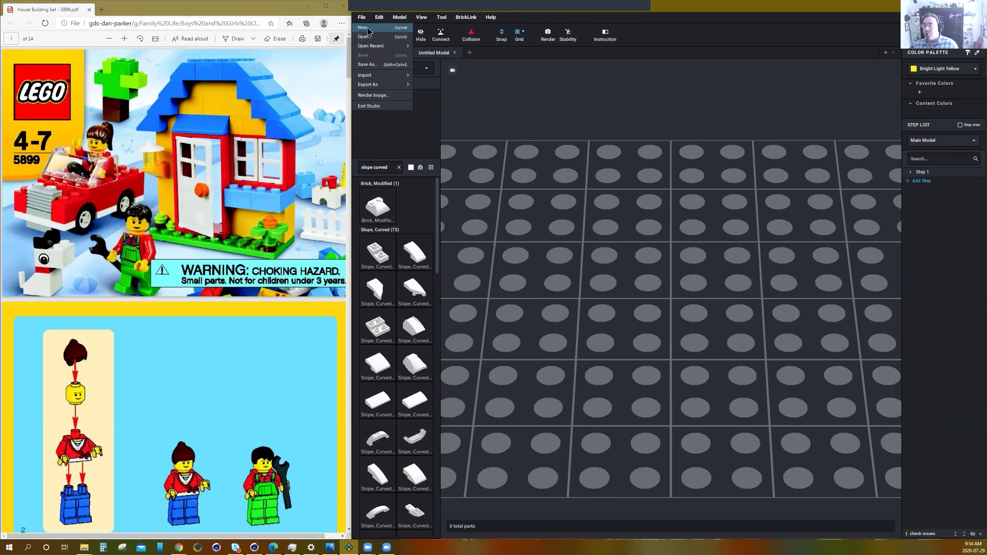
click(365, 28)
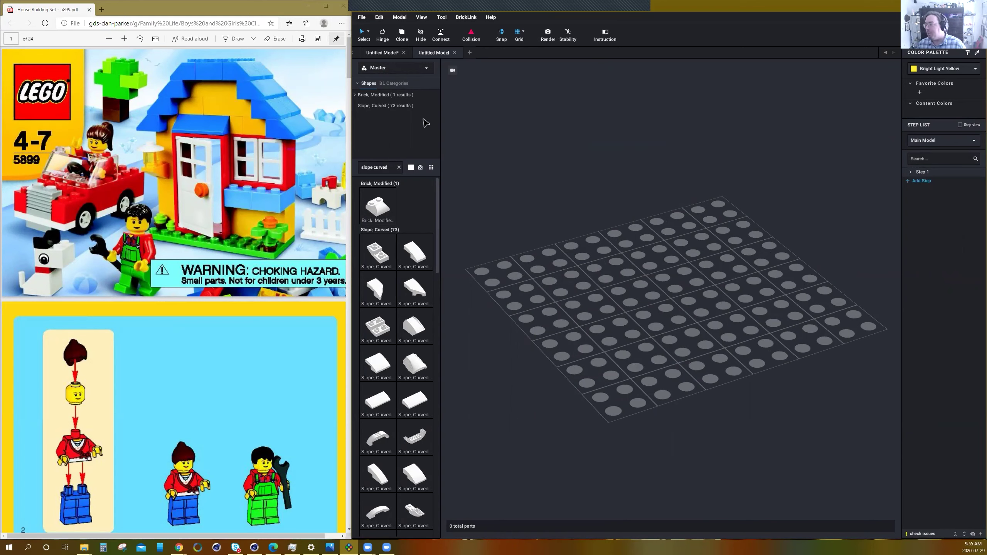
Import official LEGO set 5899 as a palette, including minifig parts and extra parts, and clear the part search.
click(361, 17)
mouse_move(373, 76)
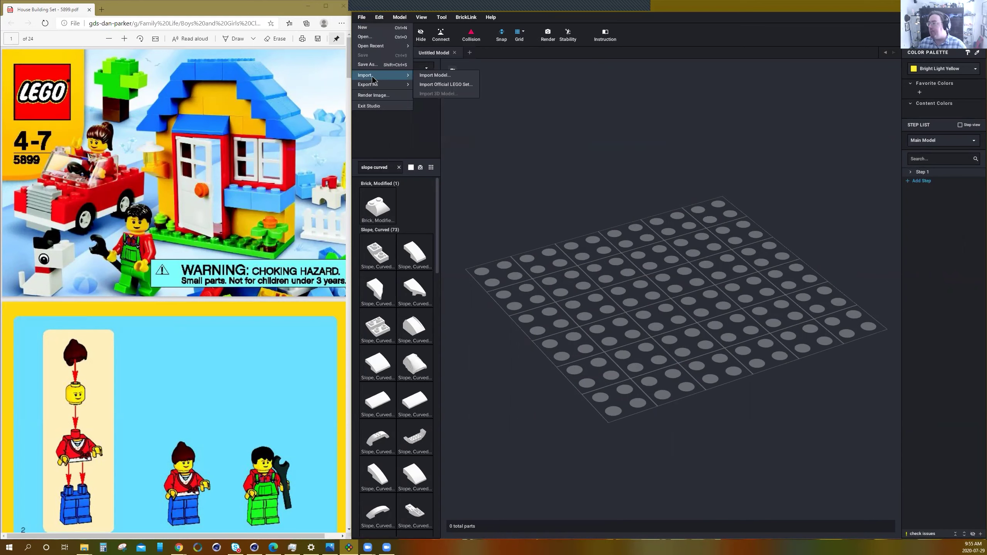
click(449, 85)
text(5899)
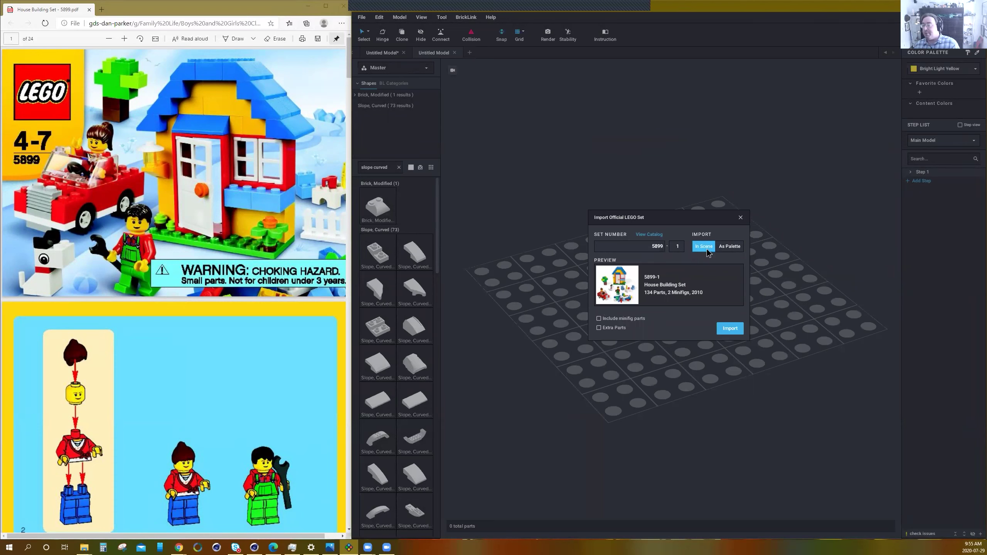
click(724, 247)
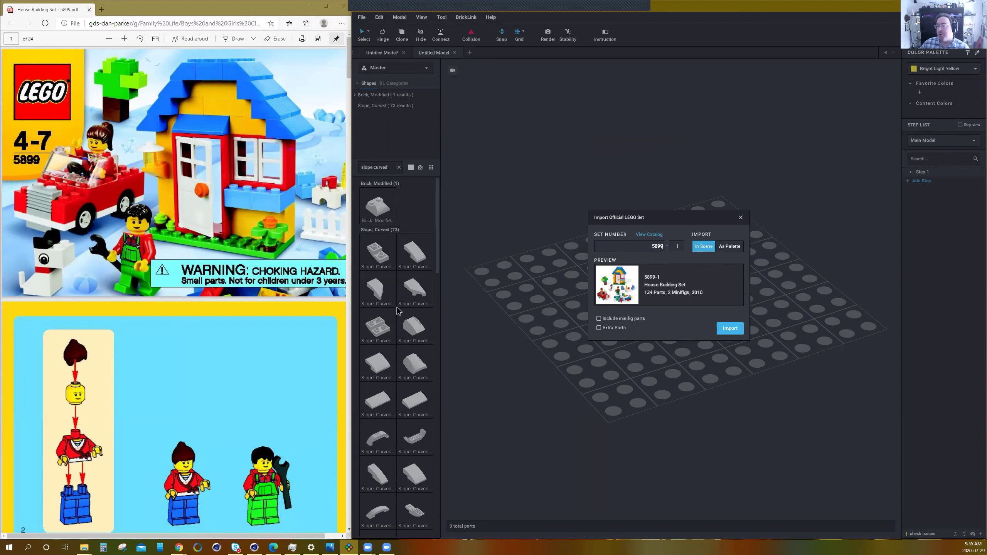
click(599, 319)
click(599, 327)
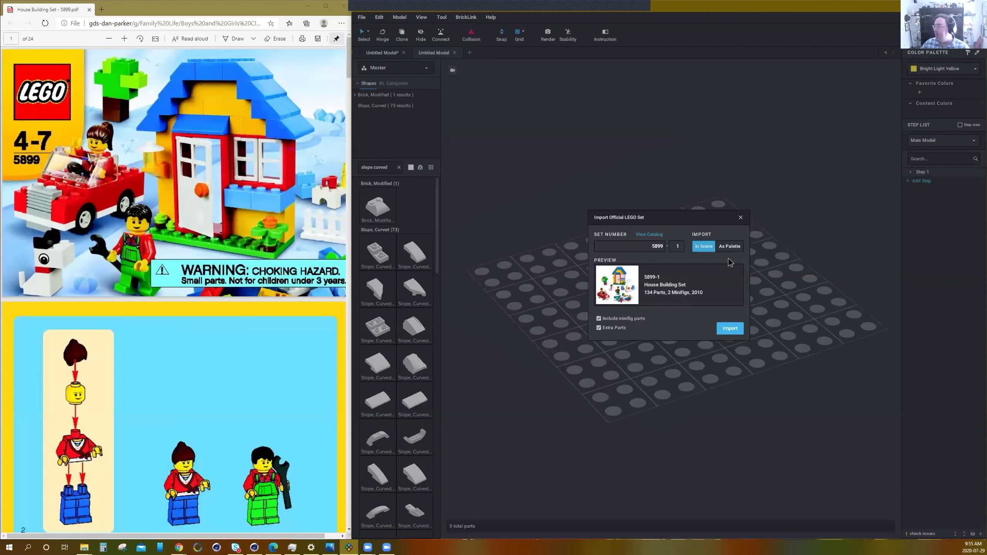
click(729, 247)
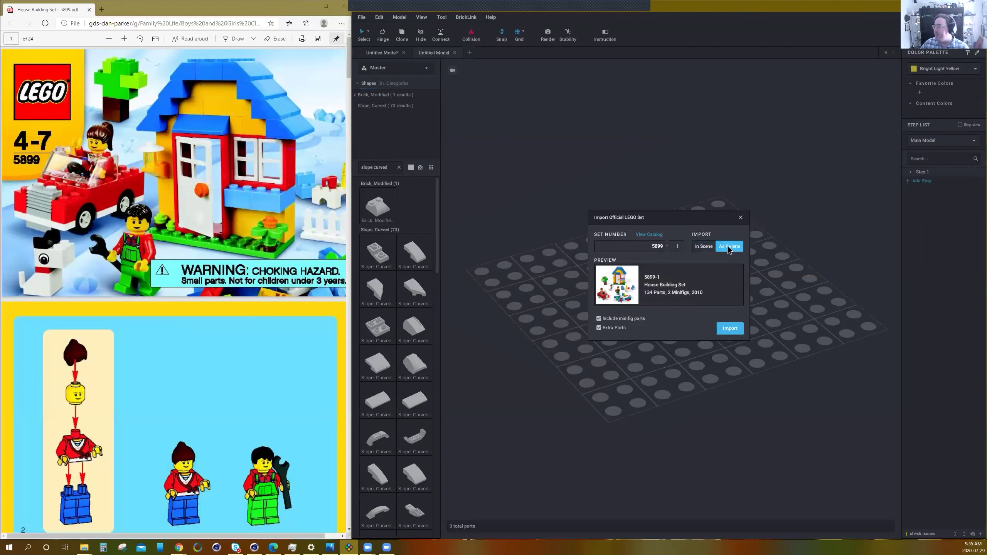
click(734, 329)
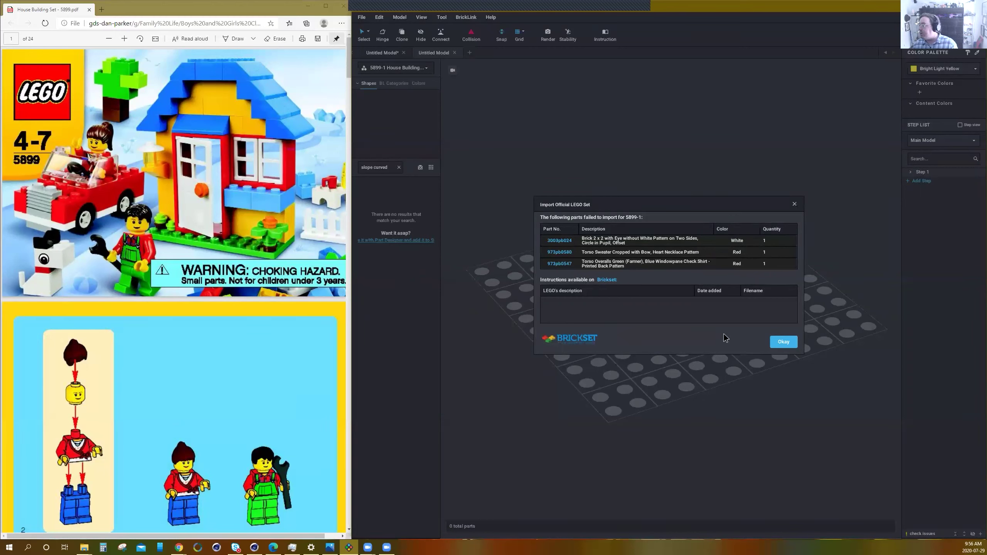
click(782, 342)
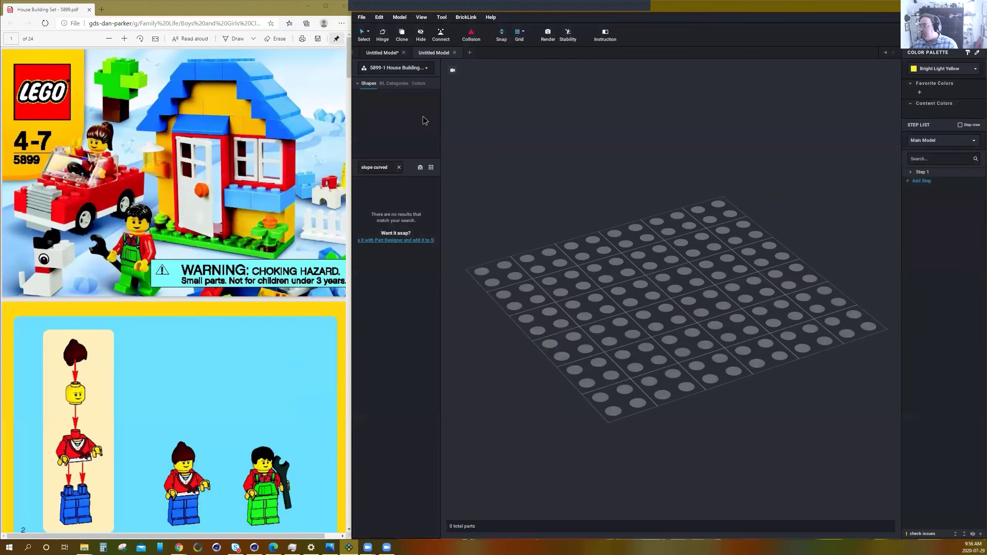
click(399, 168)
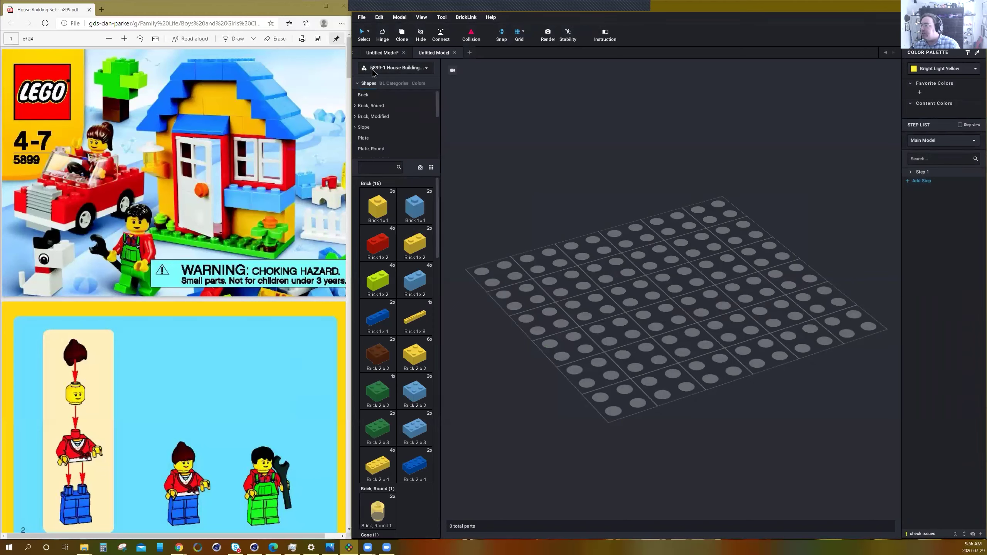
Look through the parts in the 5899-1 House Building Set palette, from bricks to minifig parts.
click(418, 71)
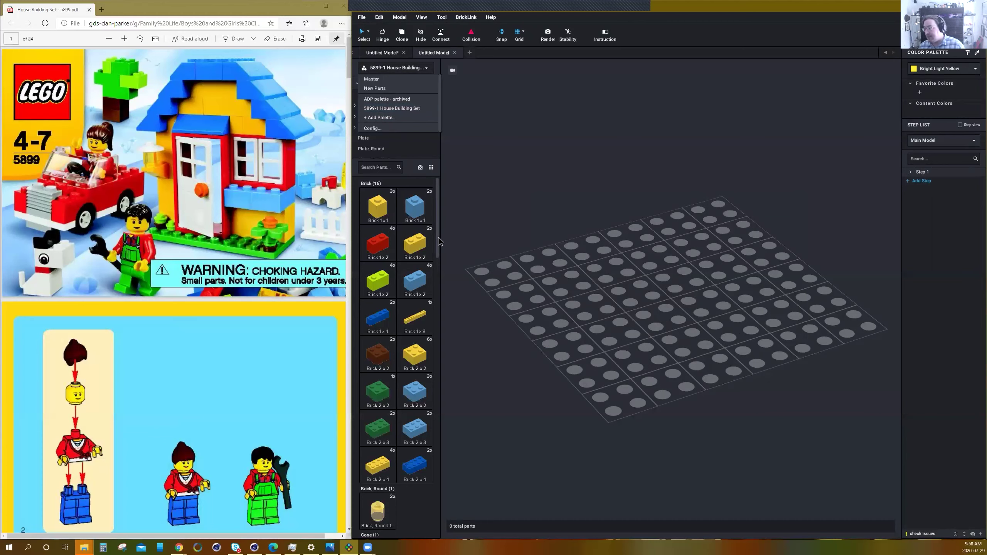
click(401, 314)
scroll(402, 311, down, 3)
scroll(401, 313, down, 15)
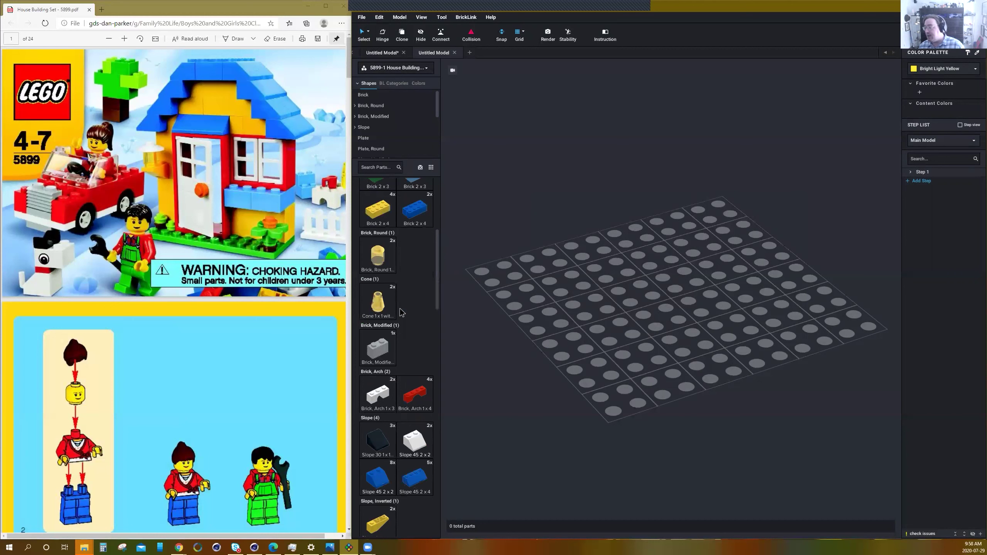
scroll(401, 313, down, 10)
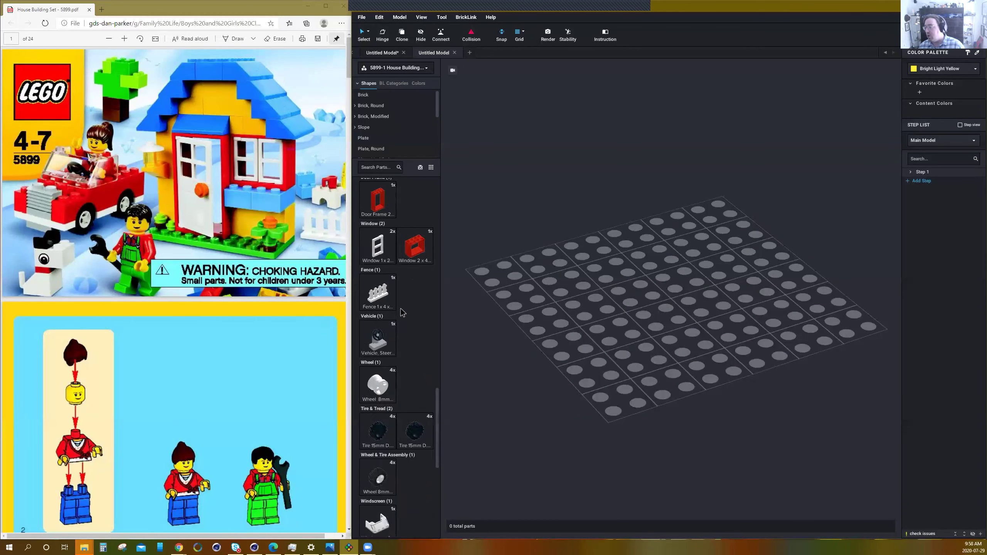
scroll(401, 334, up, 1)
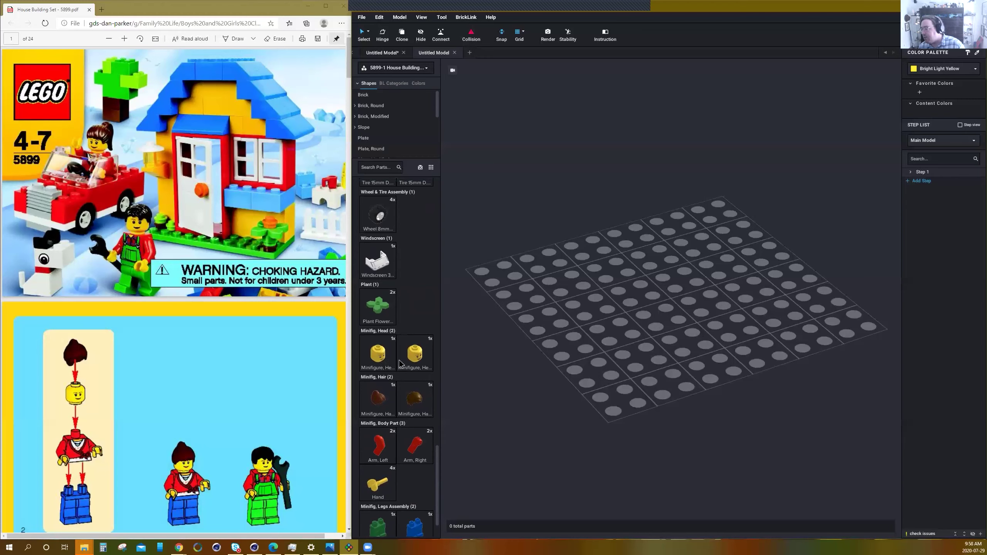
scroll(397, 488, down, 1)
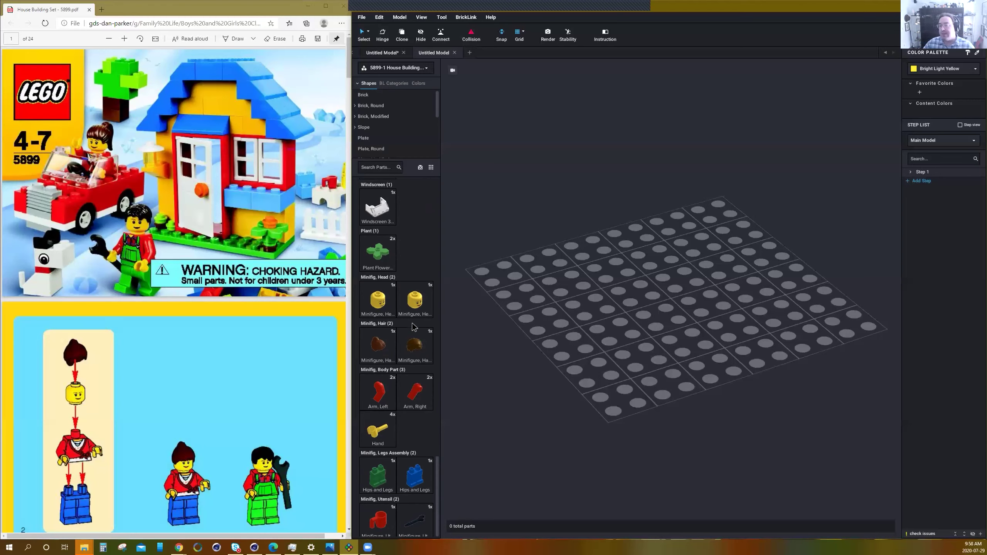
scroll(424, 374, up, 1)
scroll(424, 374, up, 10)
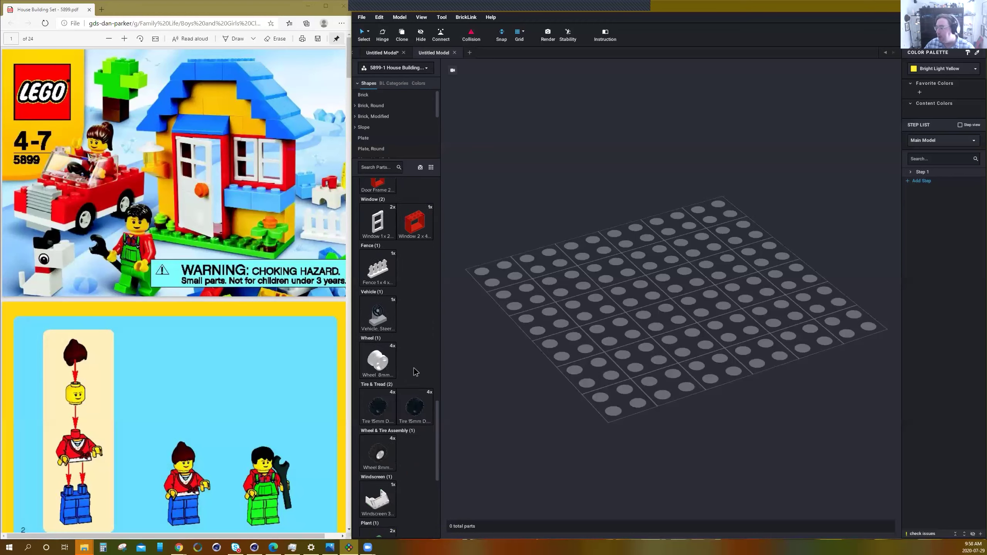
scroll(413, 370, up, 15)
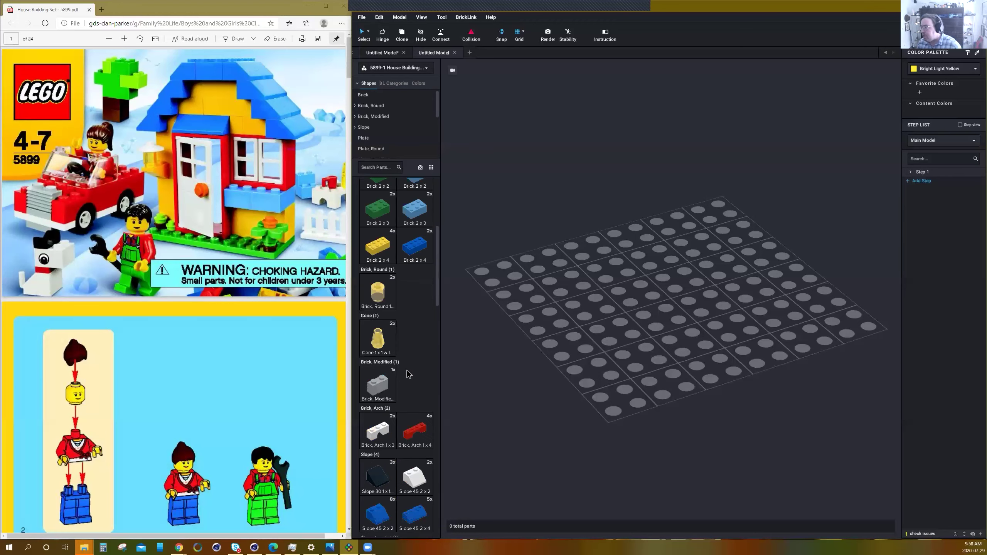
scroll(411, 377, up, 2)
Following step 1 of the car instructions, place the light bluish gray Plate 2 x 8 in the middle of the grid.
scroll(273, 379, down, 18)
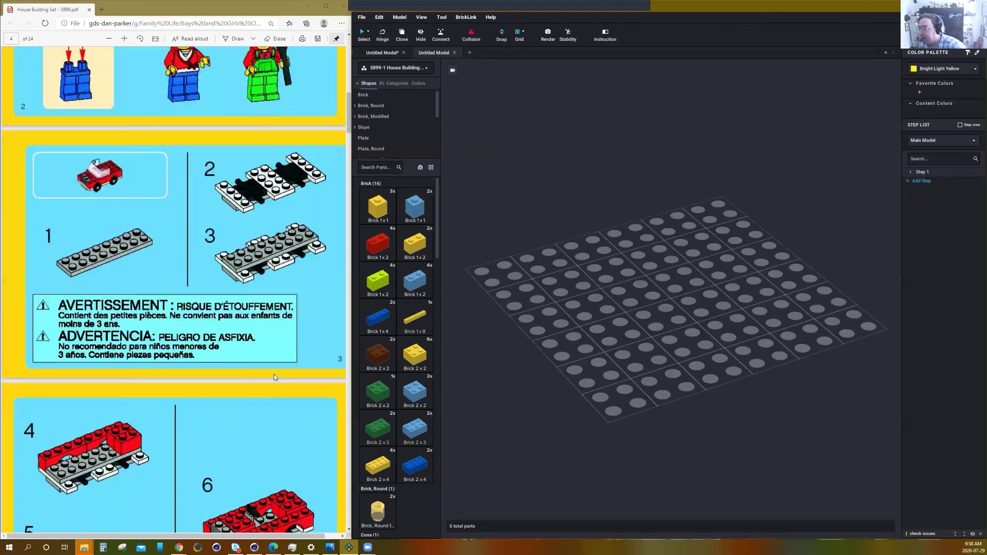
scroll(273, 376, up, 10)
scroll(275, 367, down, 5)
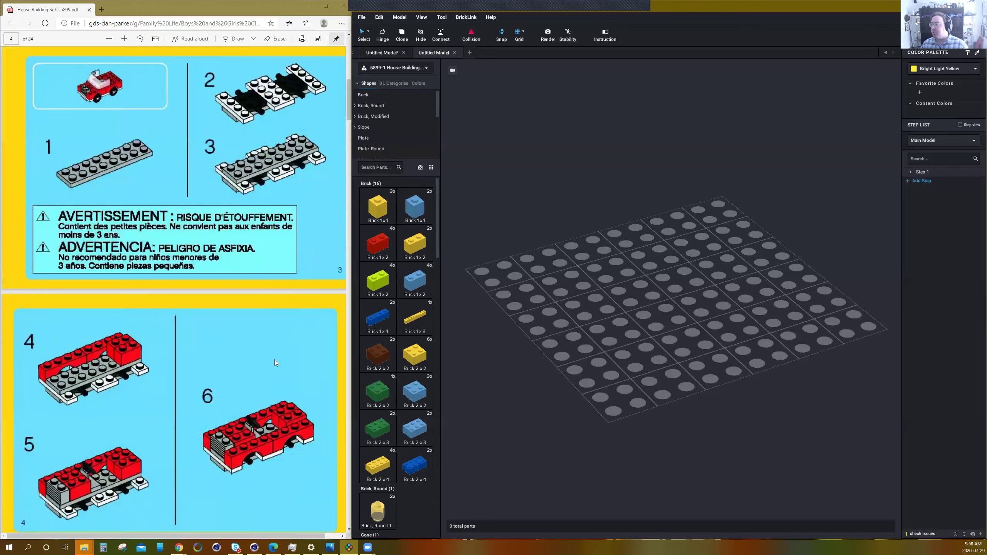
scroll(275, 362, up, 2)
scroll(383, 355, down, 1)
scroll(383, 355, down, 10)
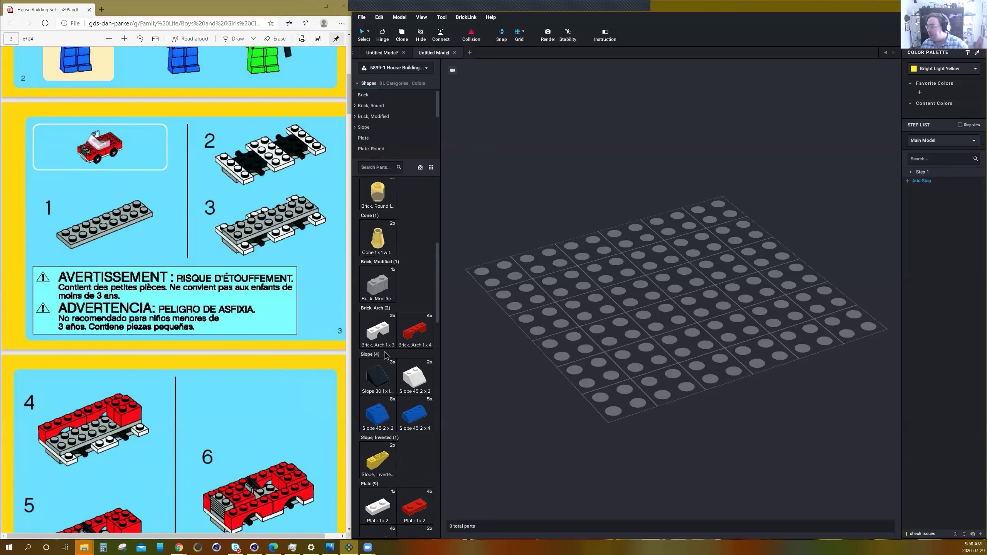
scroll(383, 355, down, 3)
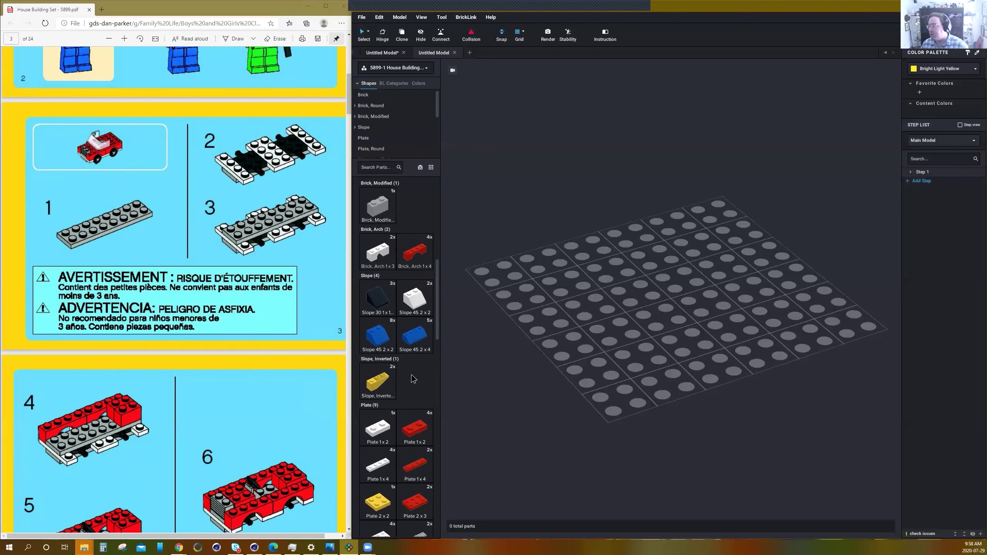
scroll(411, 379, down, 3)
scroll(412, 379, down, 3)
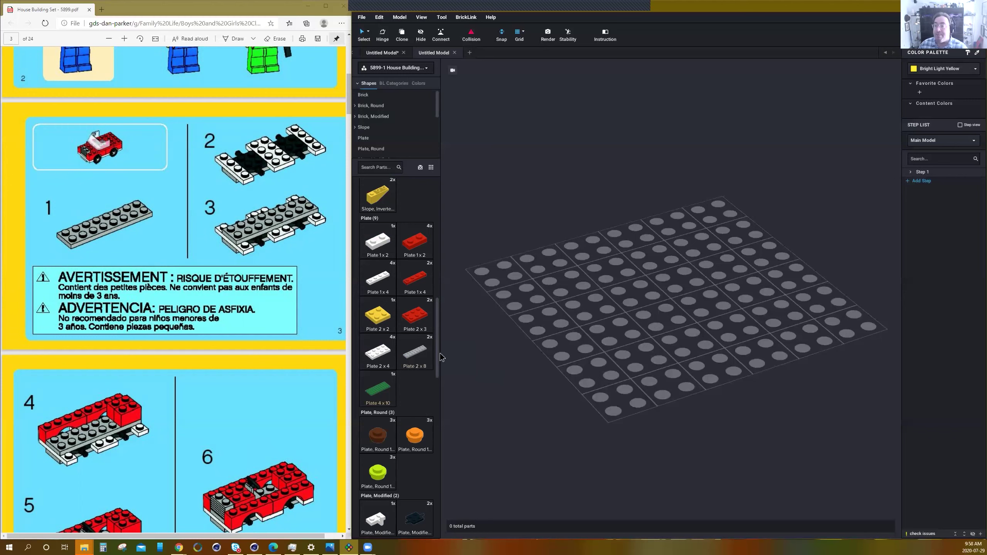
drag(403, 361, 688, 286)
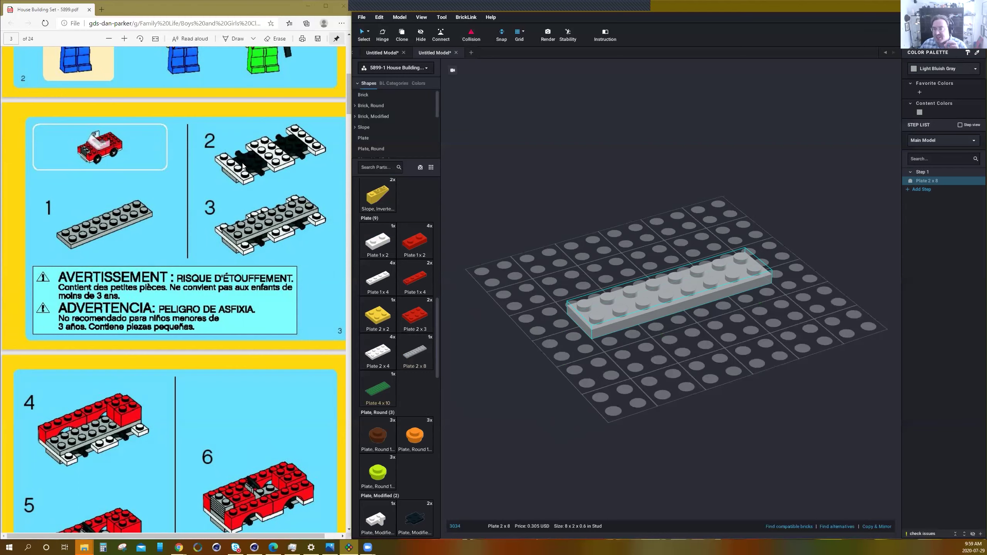
Place two black Plate, Modified 2 x 2 with Wheels Holder parts on the 2 x 8 plate, one near each end.
scroll(411, 298, down, 3)
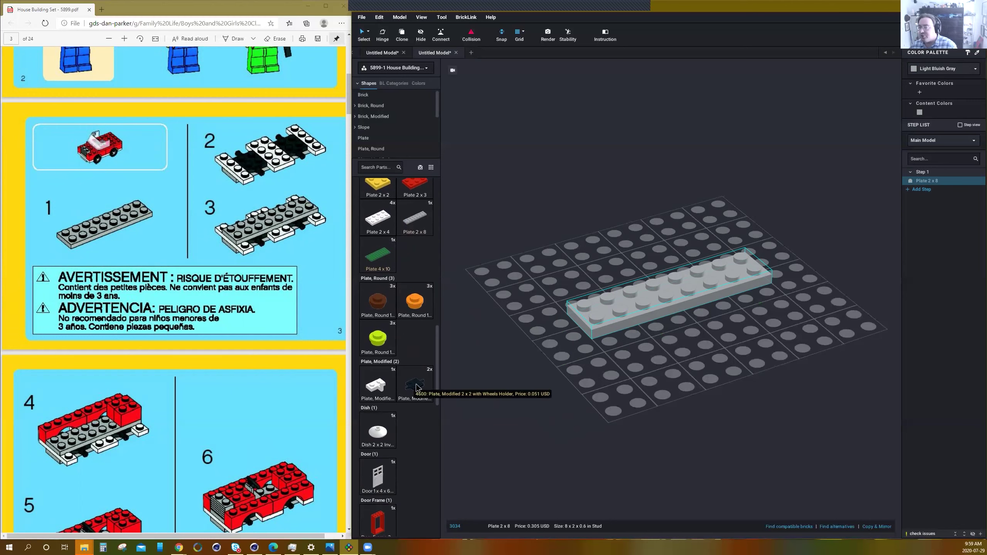
click(543, 415)
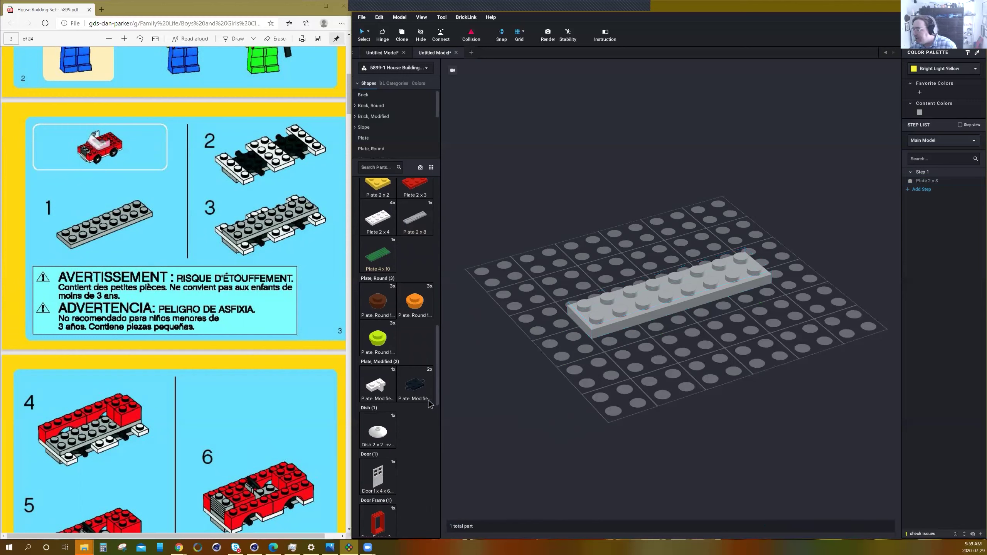
drag(418, 386, 633, 298)
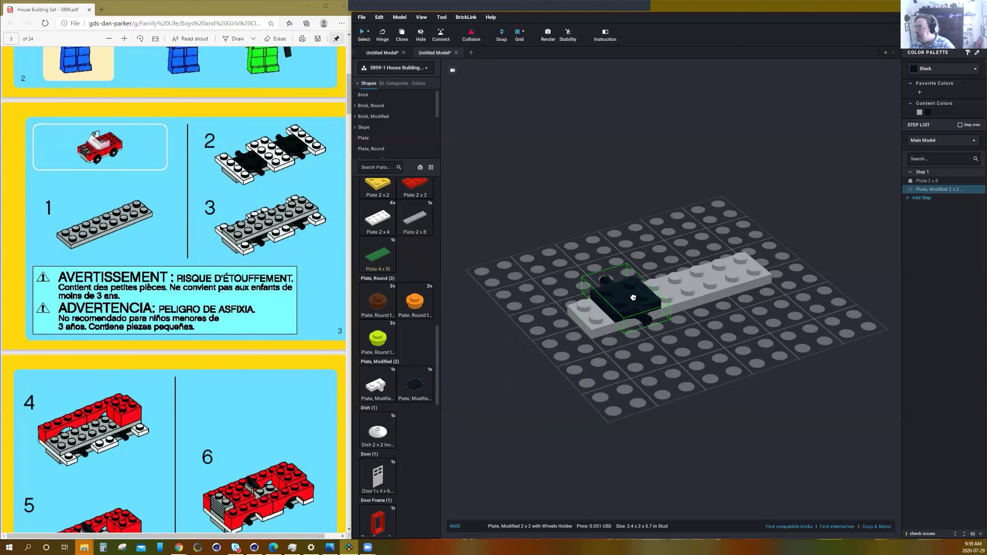
click(634, 298)
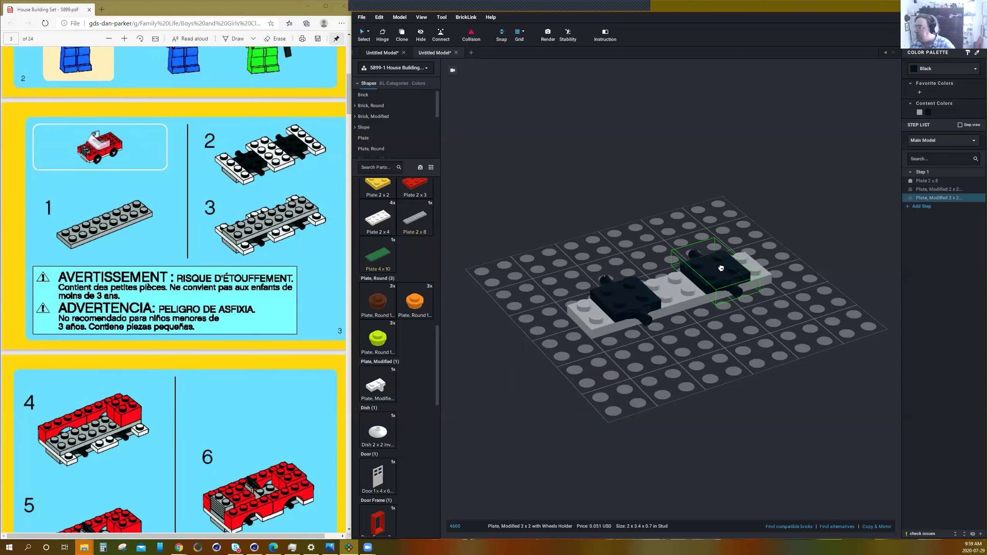
click(721, 268)
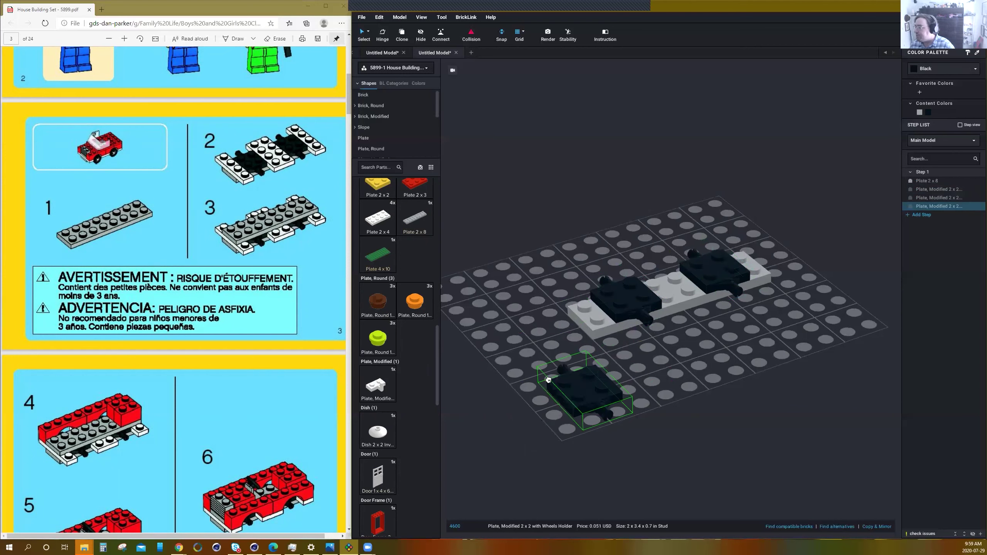
Place one white Plate 2 x 4 crosswise on the 2 x 8 plate, between the two black wheel holder plates.
key(Escape)
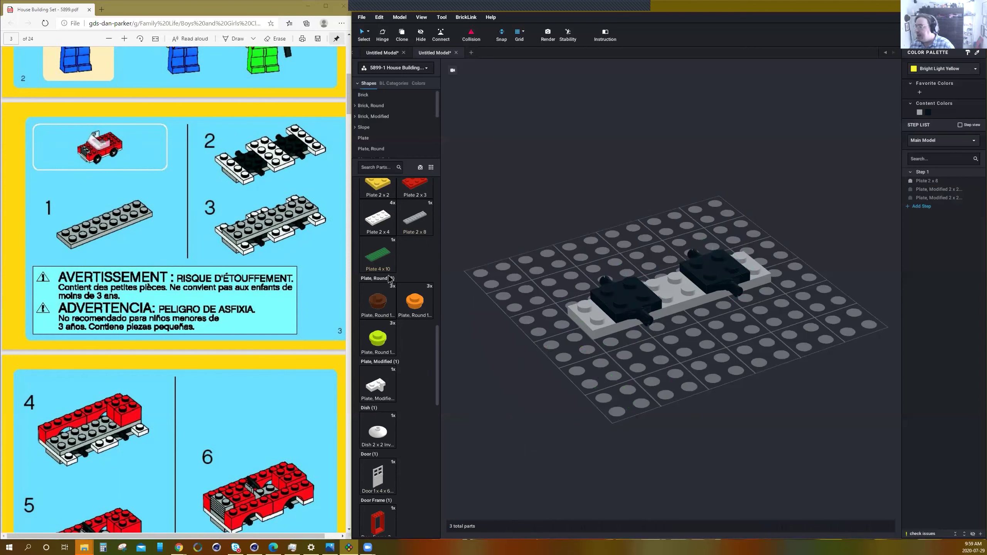
scroll(391, 300, up, 2)
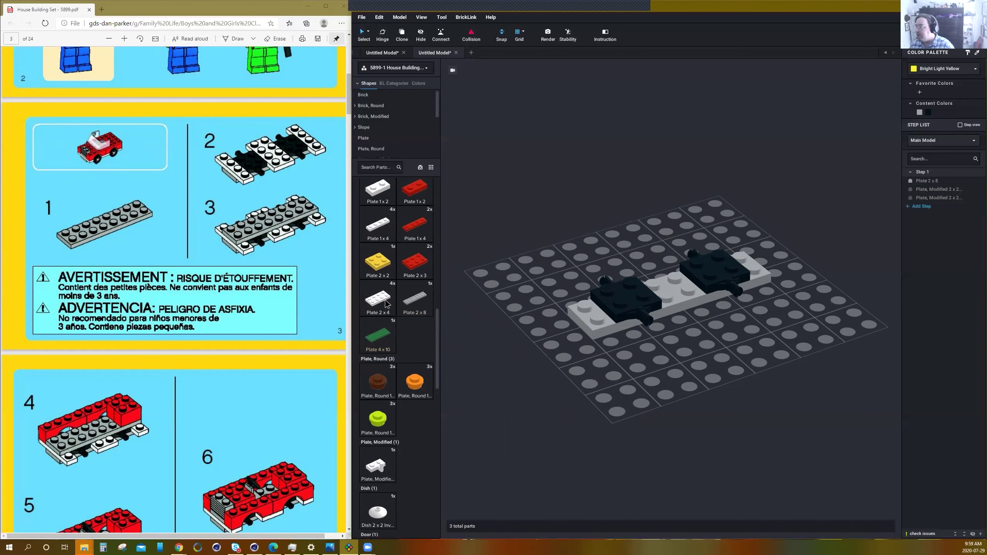
click(379, 297)
click(668, 286)
key(Escape)
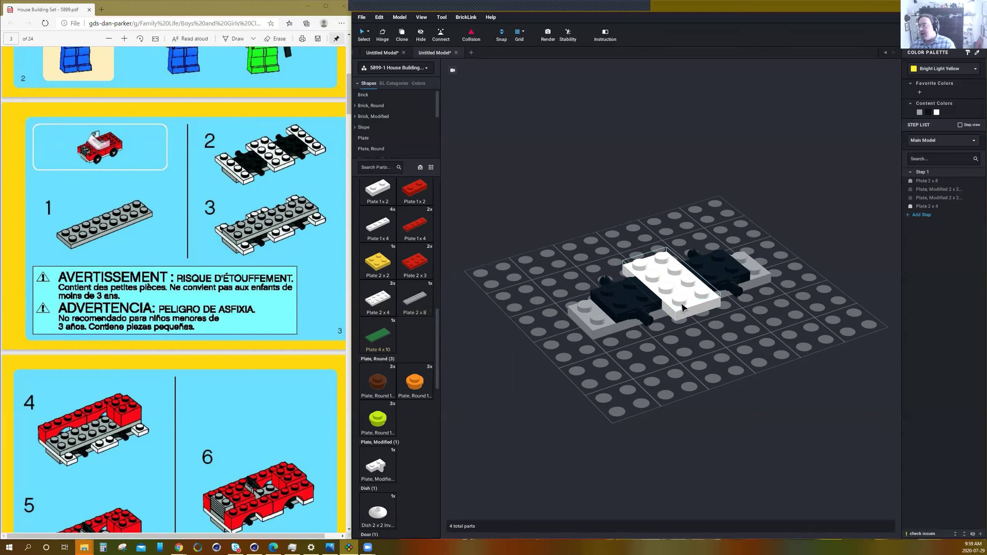
drag(682, 308, 674, 285)
key(Right)
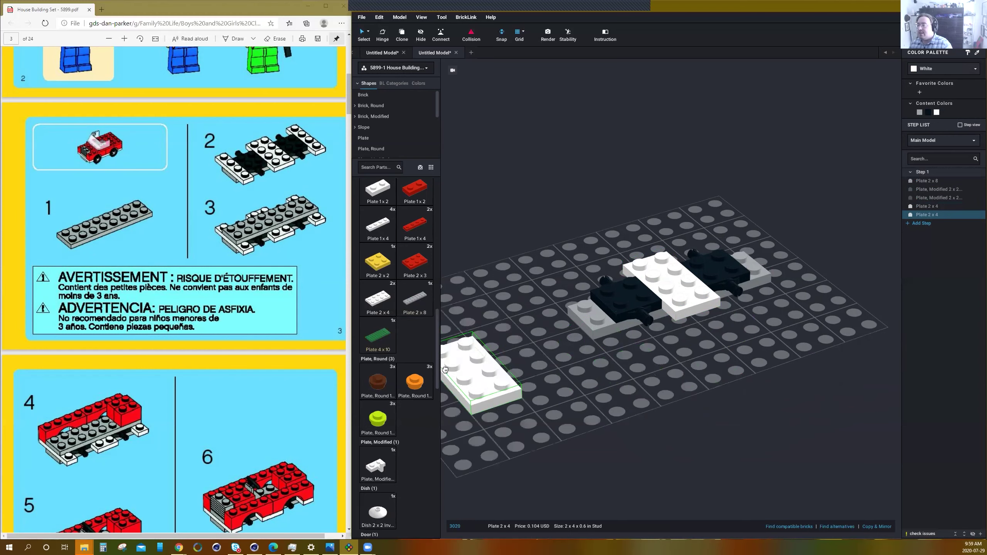
click(390, 303)
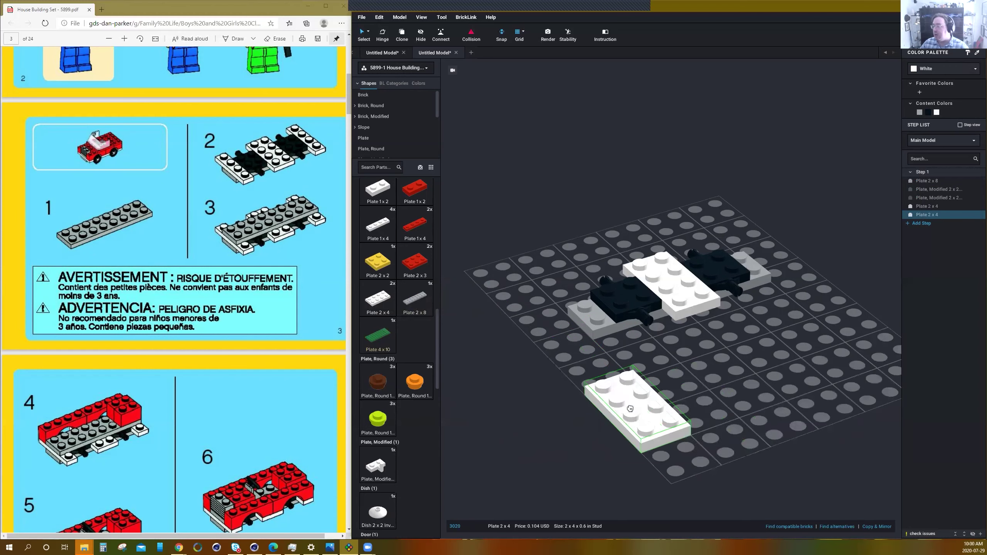
key(Escape)
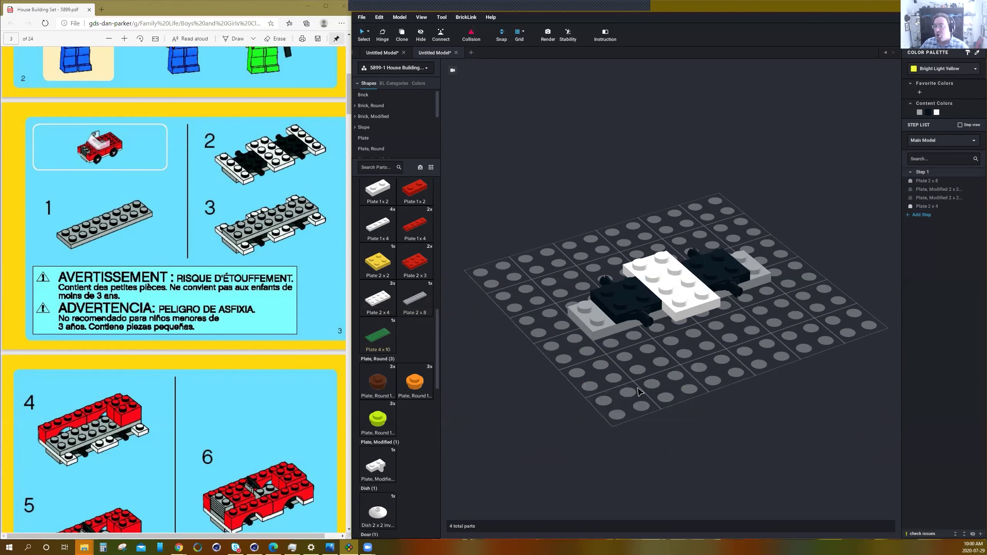
Place two white Plate 1 x 4 parts crosswise, one at each end of the 2 x 8 plate.
click(374, 229)
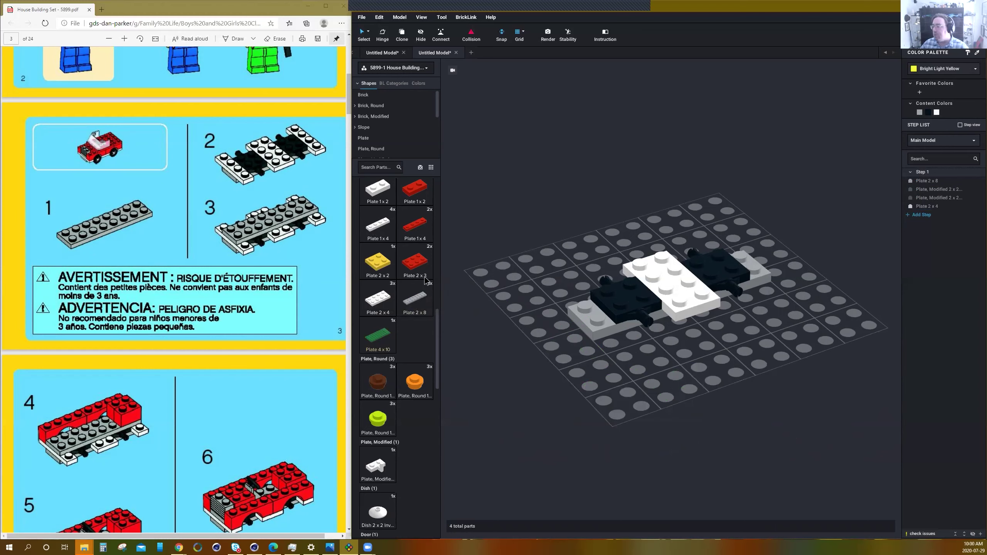
key(Right)
click(585, 311)
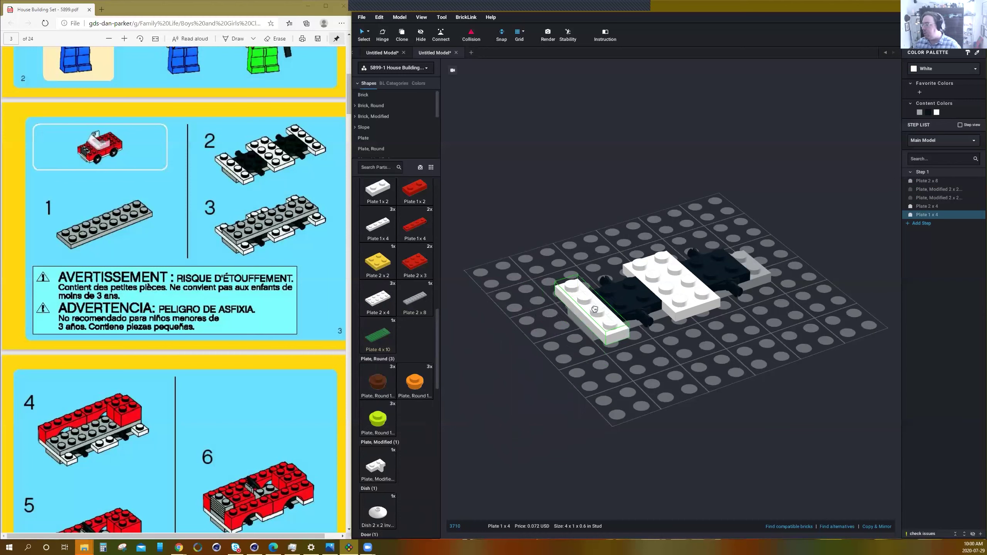
click(752, 261)
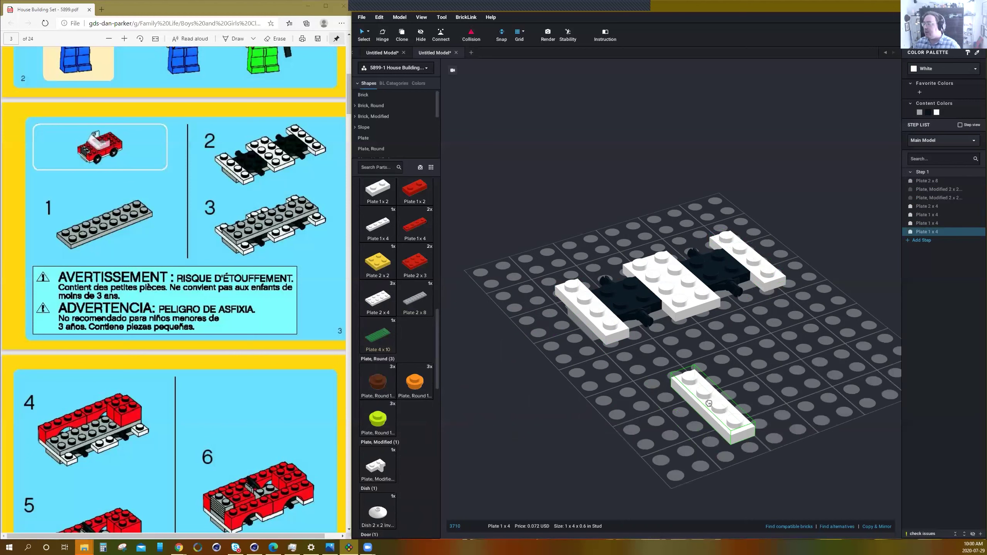
right_drag(705, 404, 709, 405)
key(Escape)
Following instruction step 4, place two red Brick, Arch 1 x 4 parts end to end along the far side of the chassis.
scroll(223, 380, down, 3)
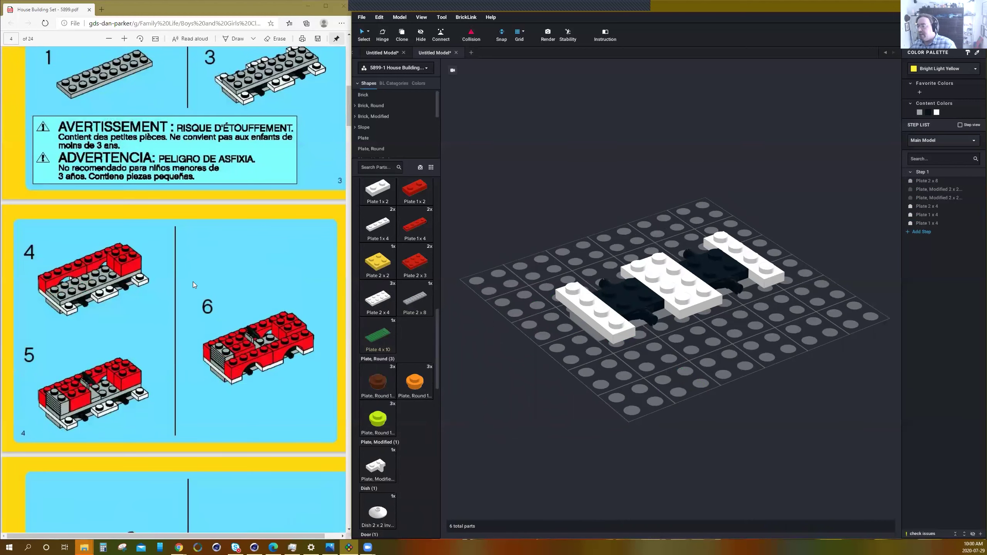
scroll(397, 276, up, 8)
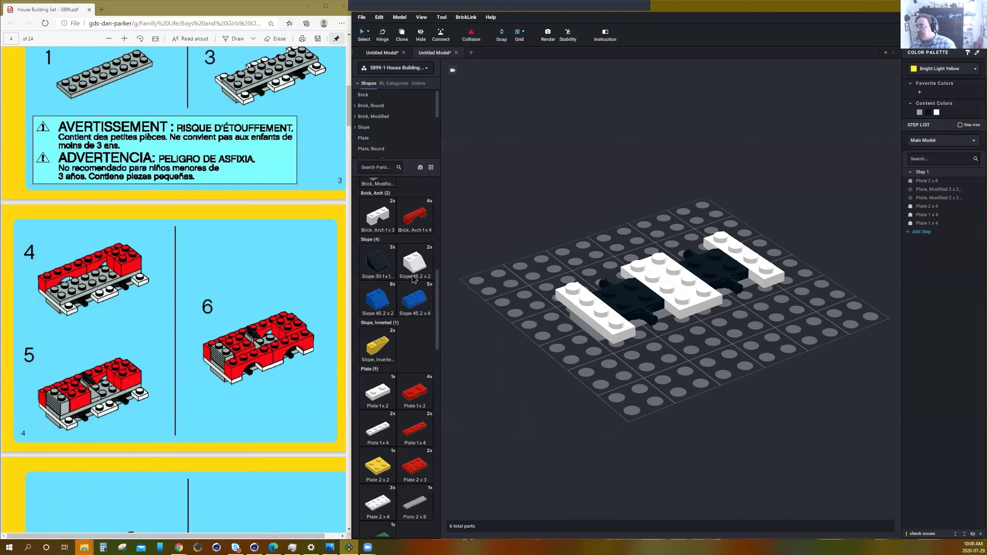
drag(411, 311, 611, 262)
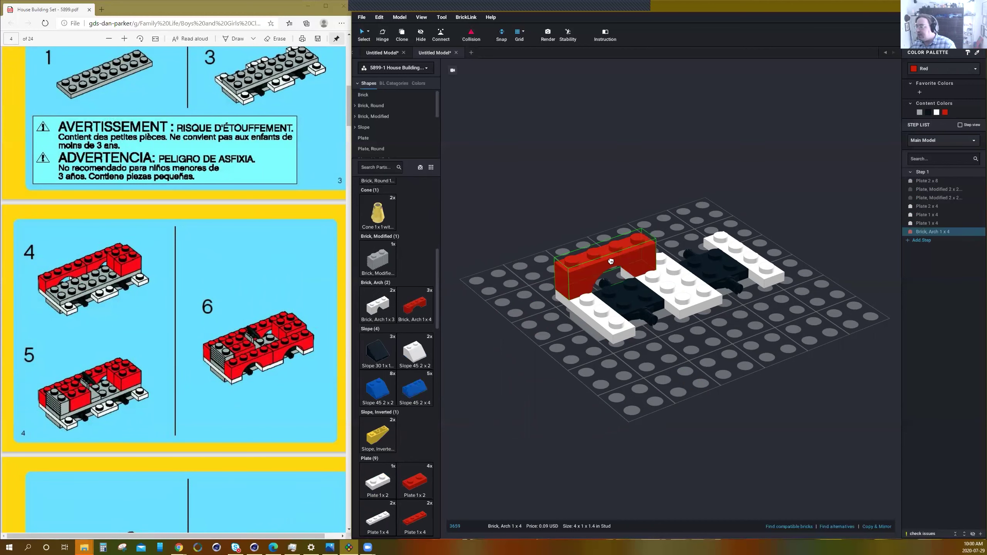
click(609, 260)
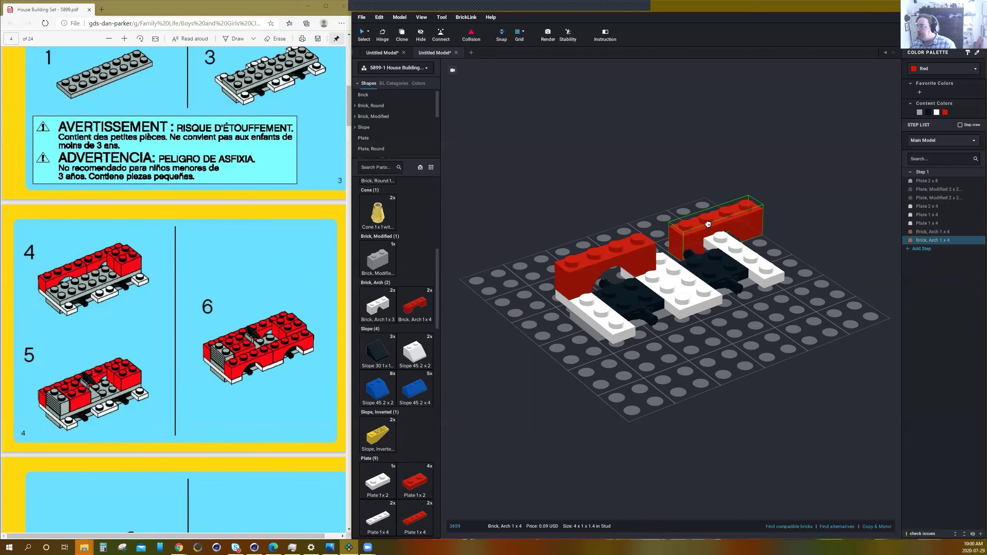
click(702, 223)
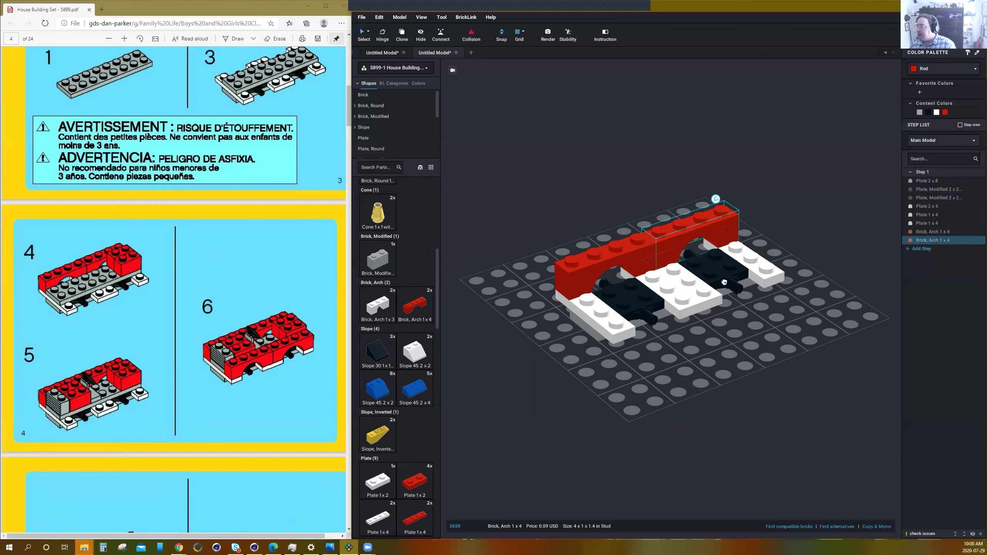
key(Escape)
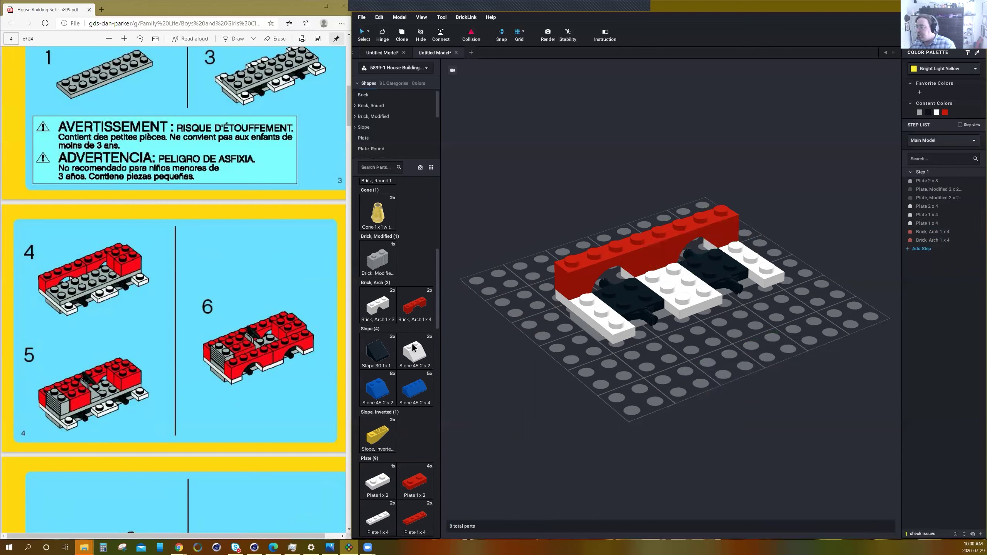
Place two red Brick 1 x 2 parts side by side against the far arch at one end, discarding the extra copy.
scroll(414, 348, up, 10)
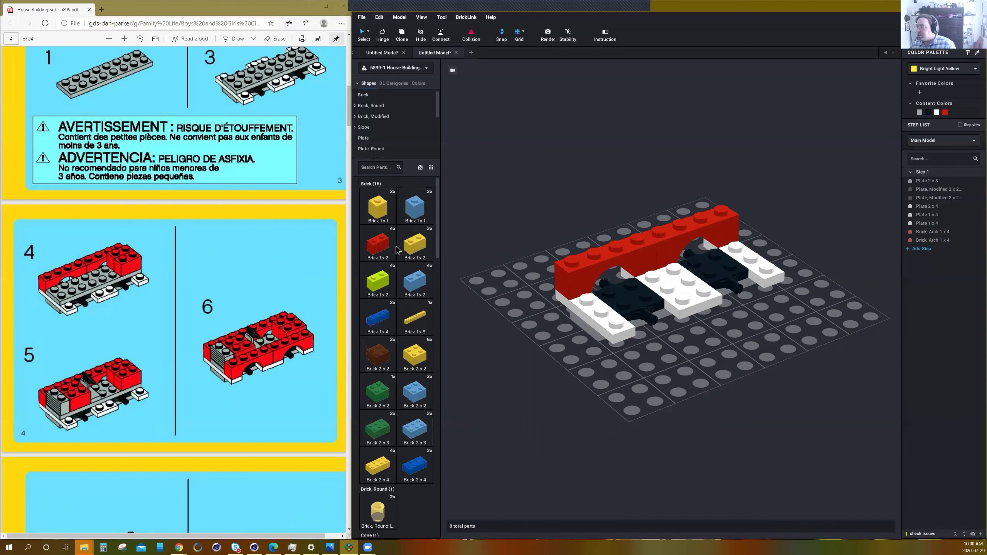
click(384, 245)
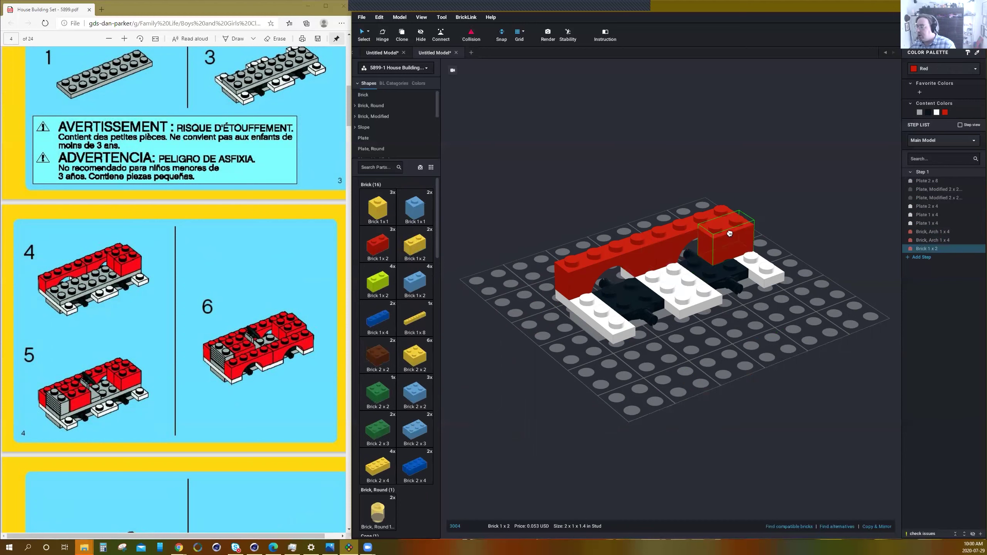
click(730, 234)
click(767, 215)
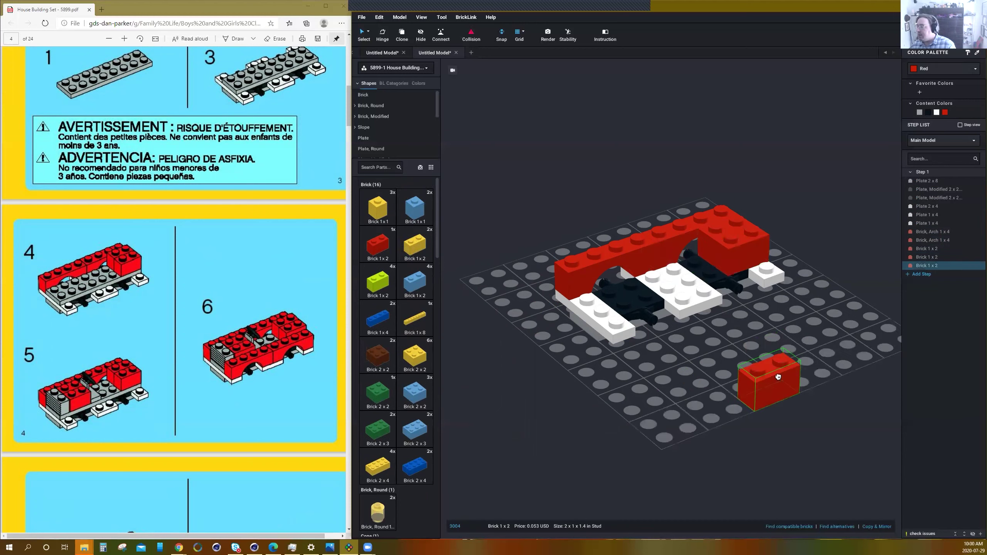
key(Delete)
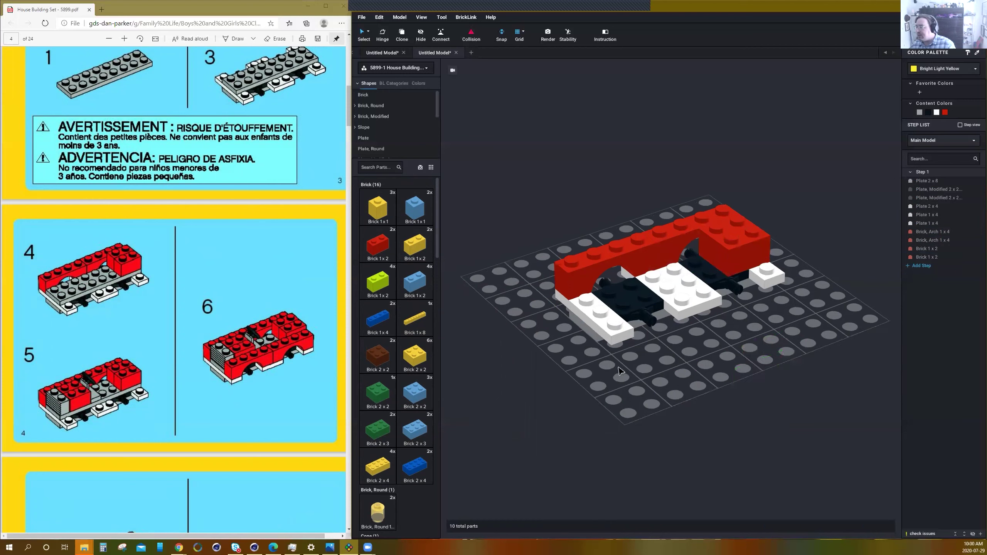
Place two red Brick, Arch 1 x 4 parts end to end along the near side of the chassis.
scroll(407, 369, down, 8)
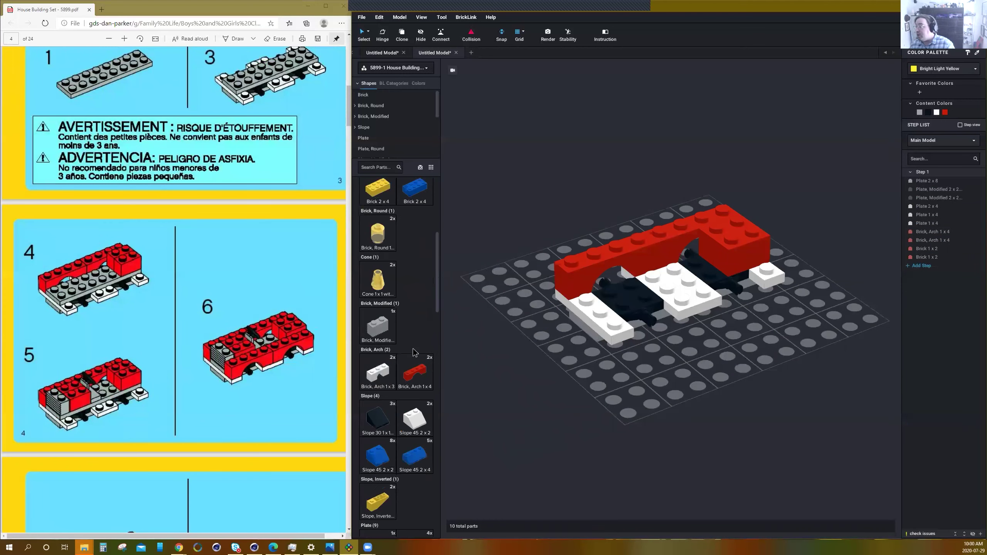
drag(404, 331, 741, 261)
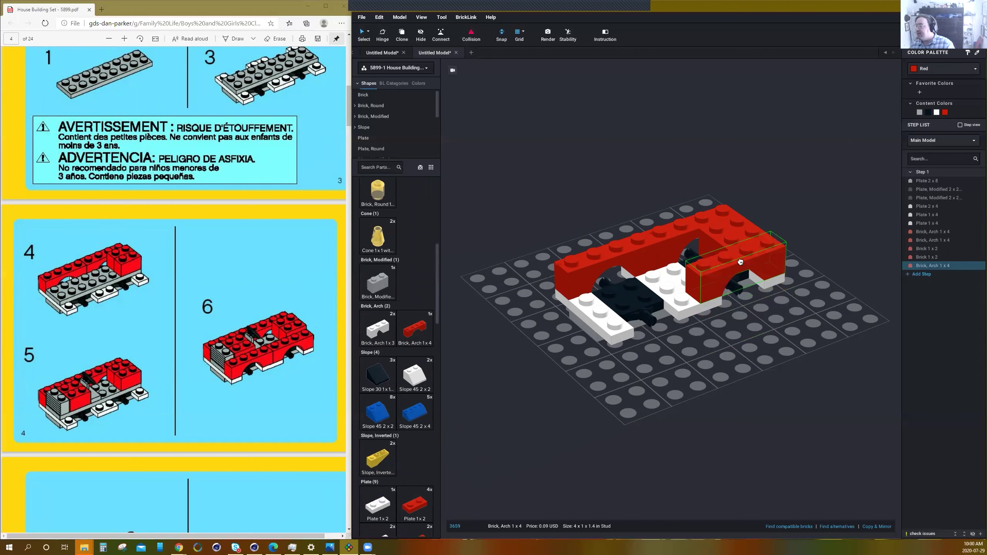
key(ctrl+c)
key(ctrl+v)
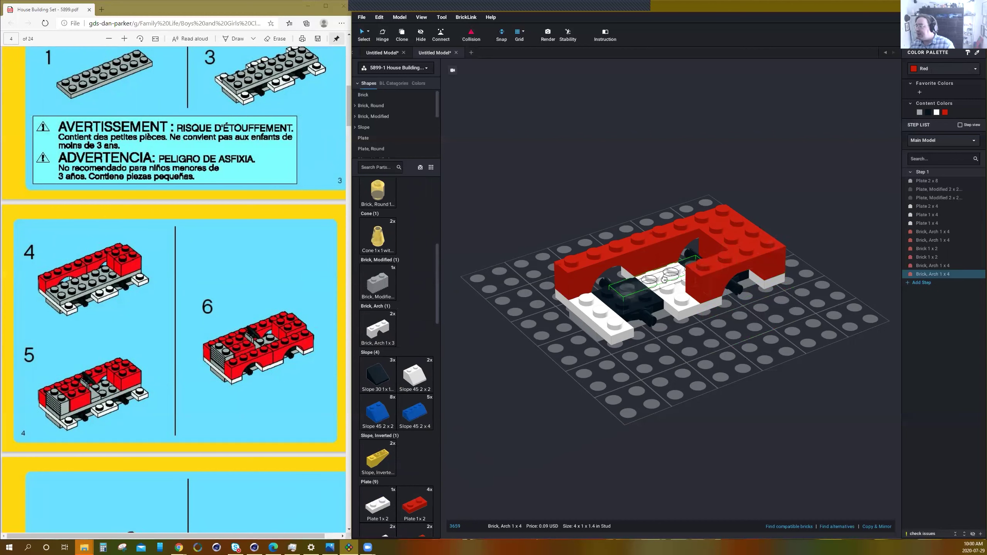
click(650, 290)
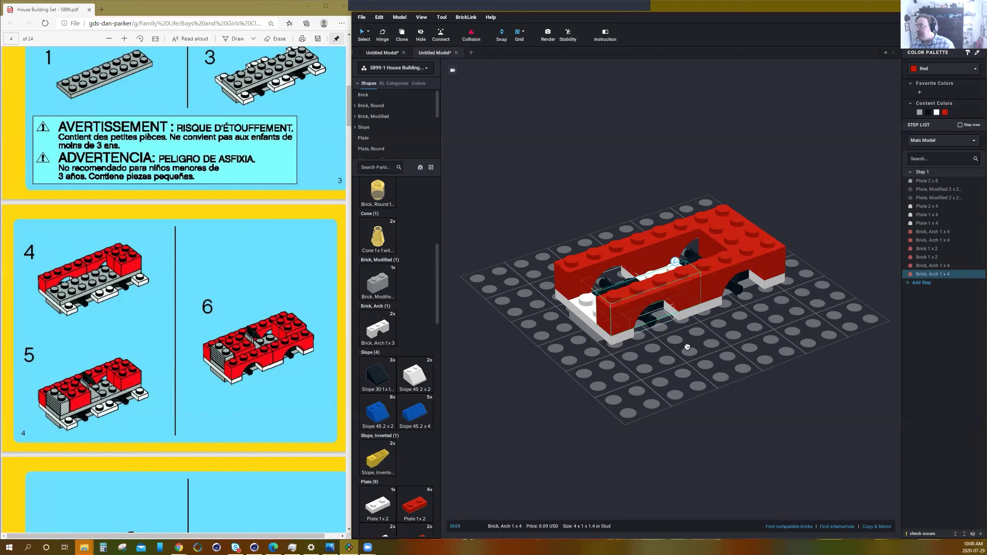
key(ctrl+v)
key(Escape)
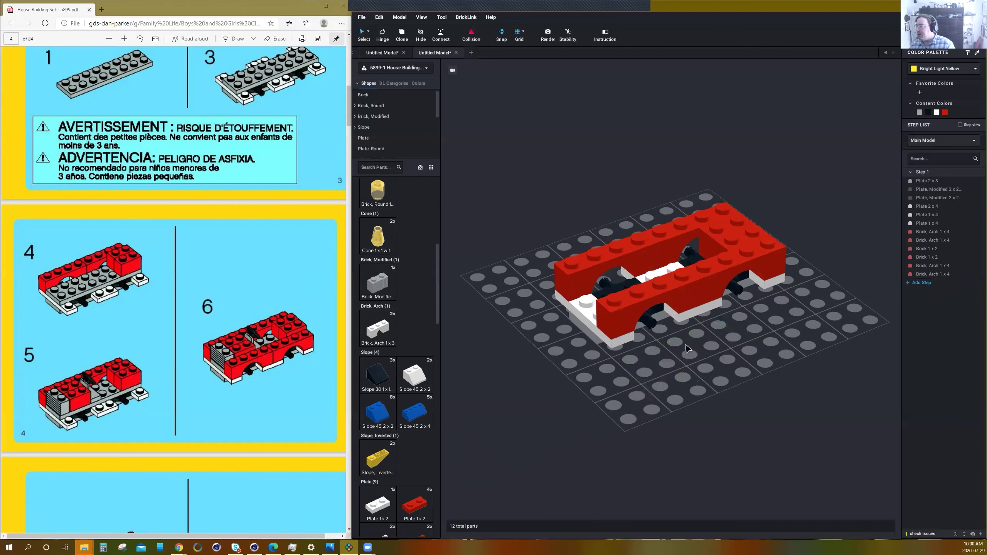
scroll(410, 326, up, 8)
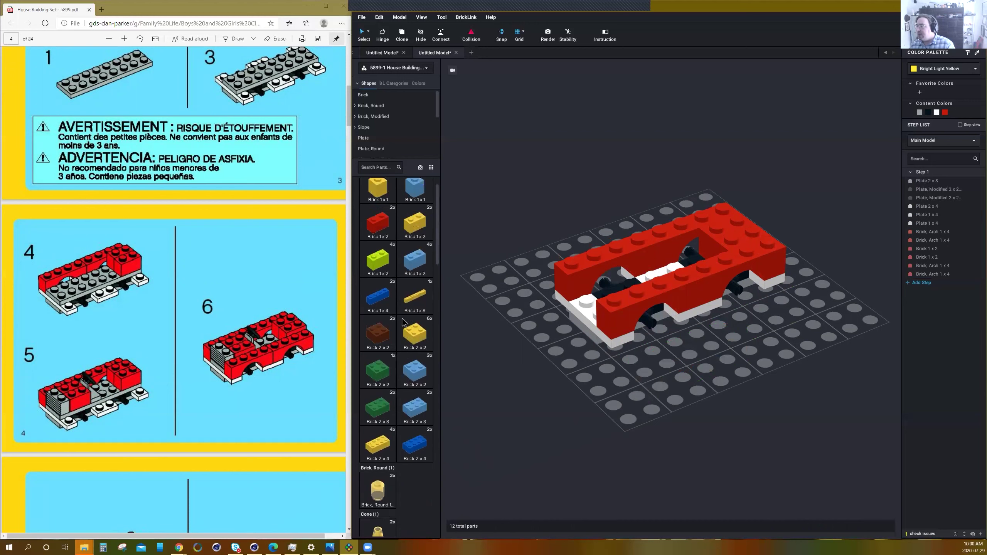
click(376, 246)
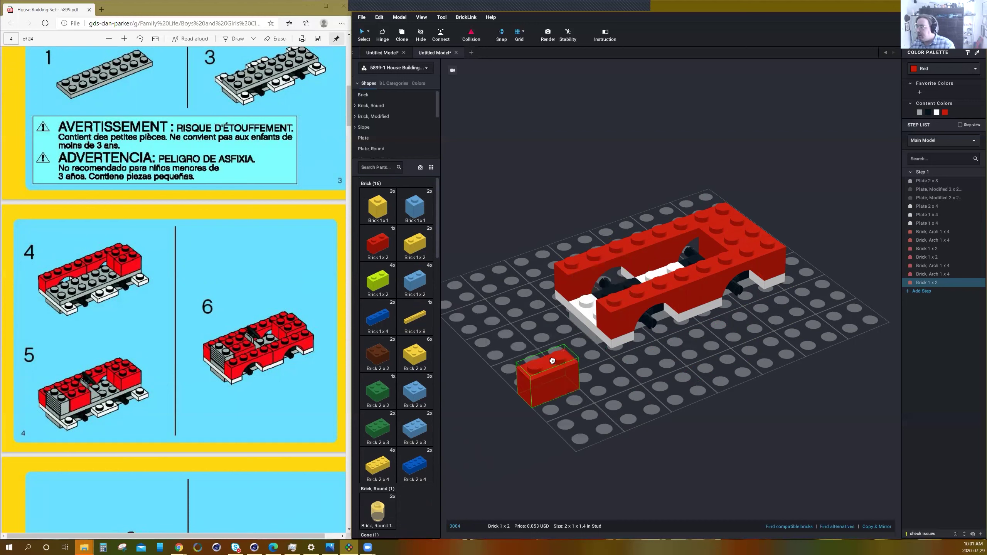
click(552, 361)
Undo the placement of all red arches and 1 x 2 bricks, back to the white and black plates.
key(ctrl+z)
key(ctrl+z)
key(ctrl+z)
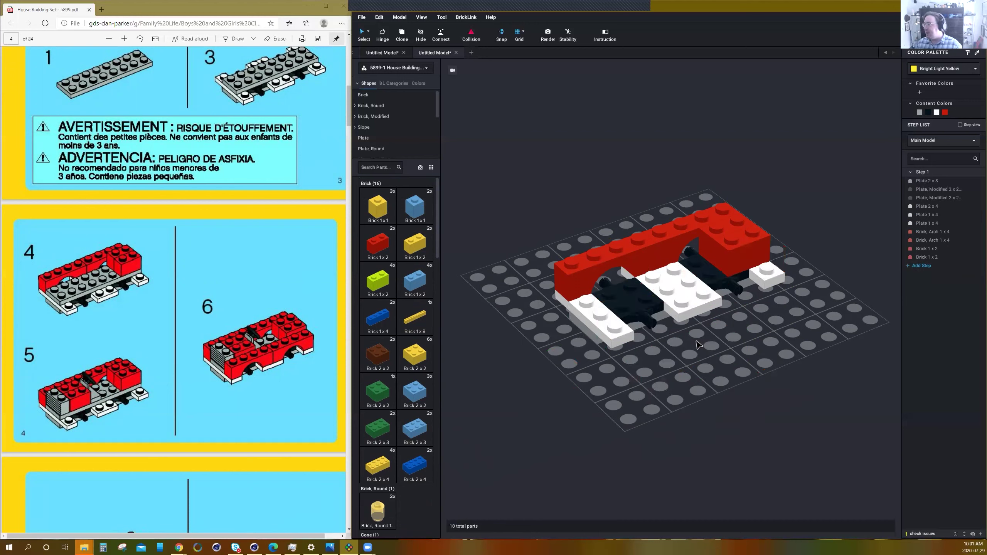
key(ctrl+z)
key(ctrl+z)
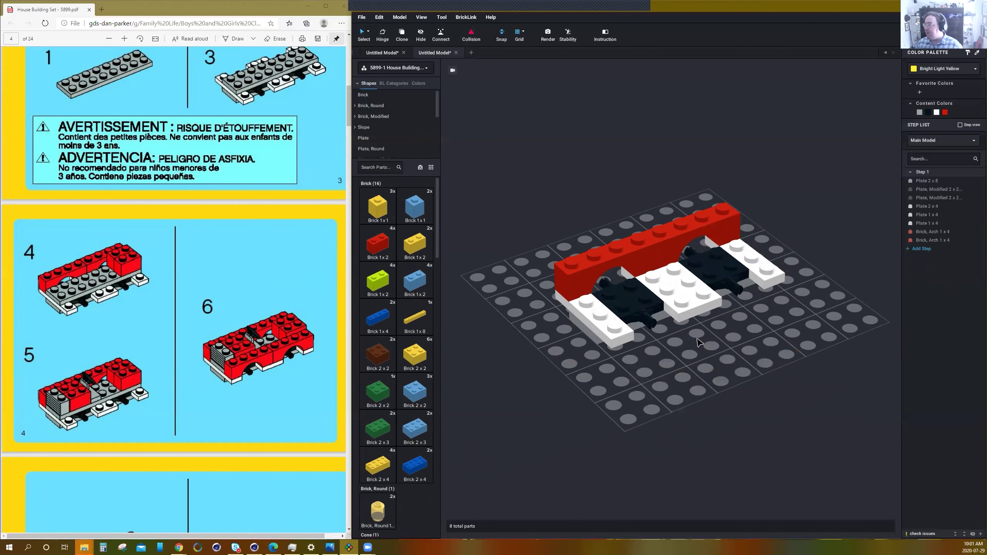
key(ctrl+z)
key(ctrl+z)
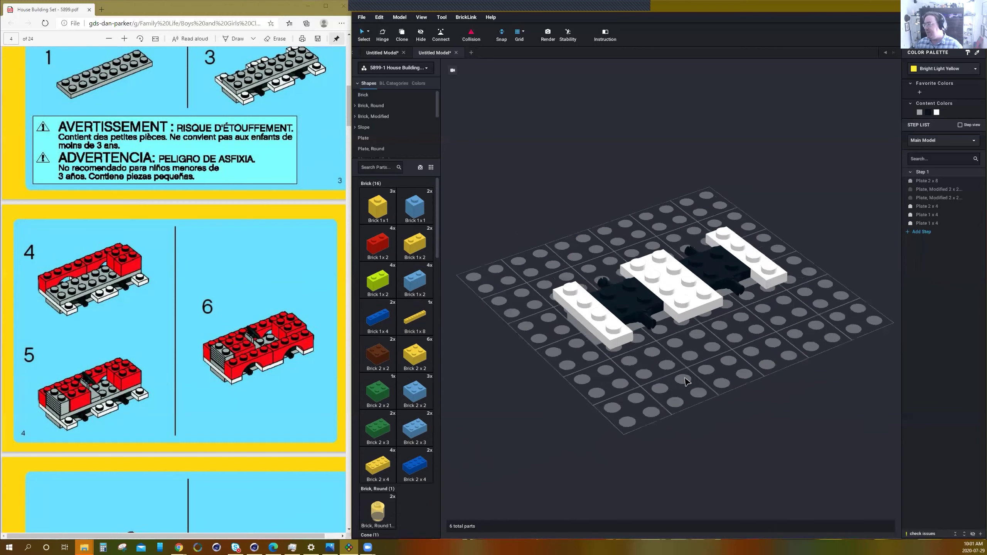
Place the second light bluish gray Plate 2 x 8 lengthwise on top of the white and black plates, and delete the extra copy.
scroll(554, 317, down, 2)
scroll(395, 310, down, 4)
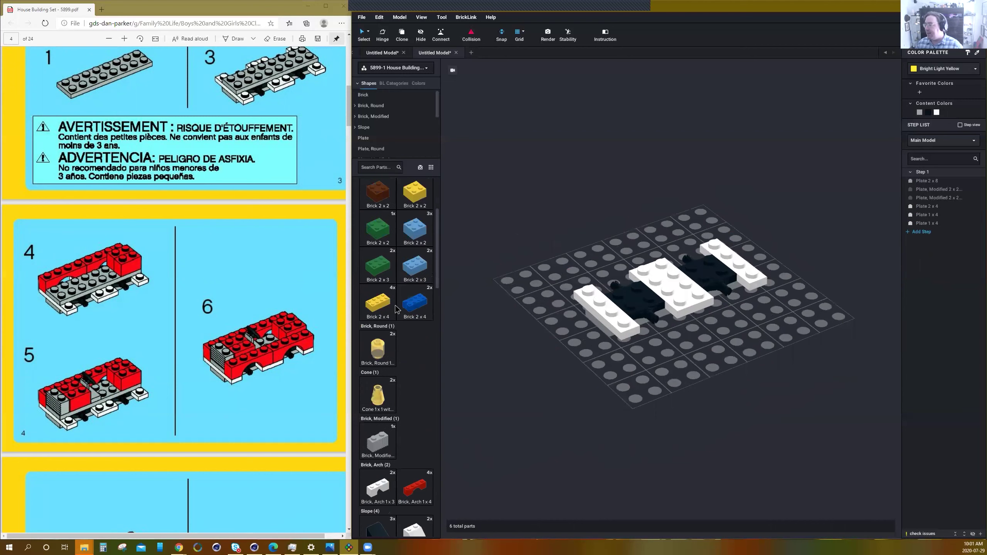
scroll(402, 307, down, 12)
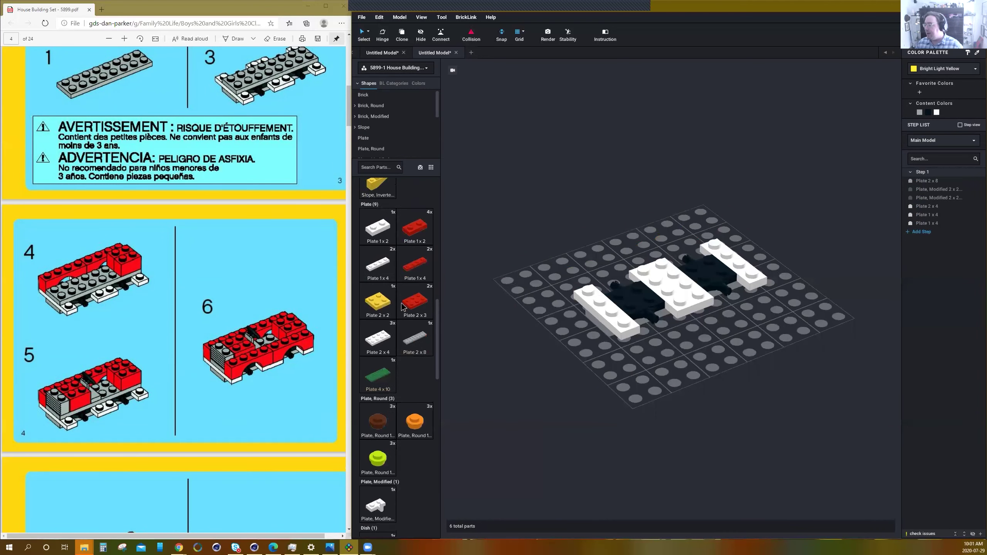
click(402, 319)
click(671, 275)
drag(671, 274, 673, 273)
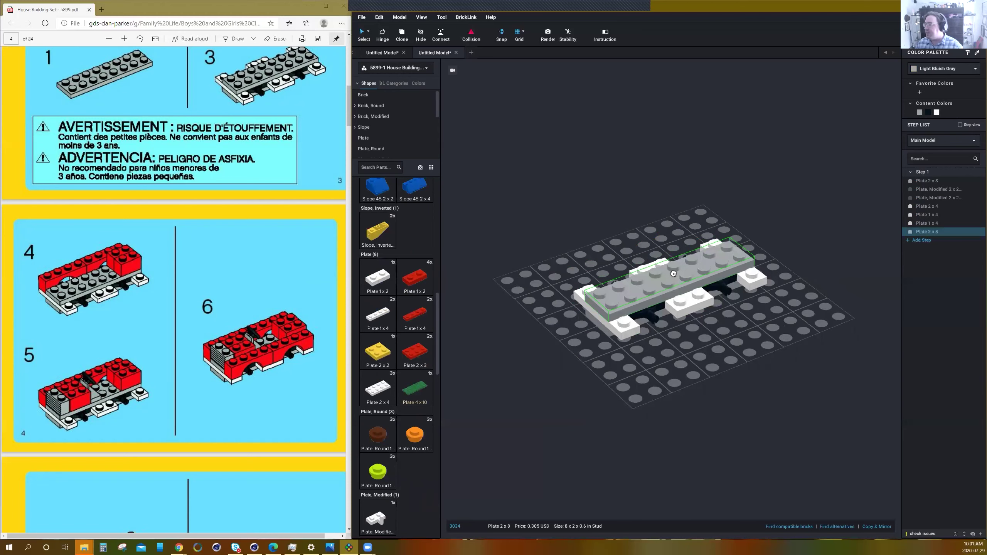
click(674, 274)
click(733, 376)
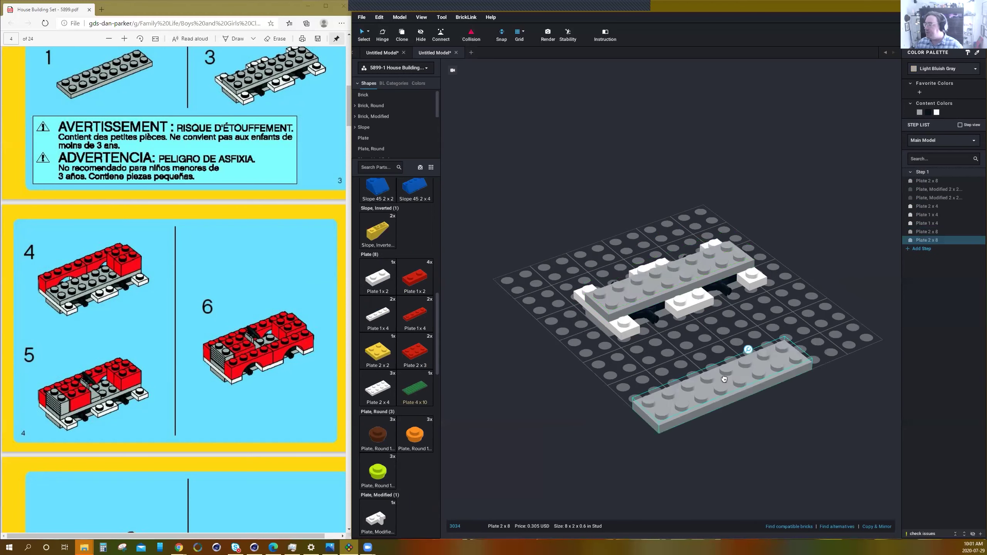
key(Escape)
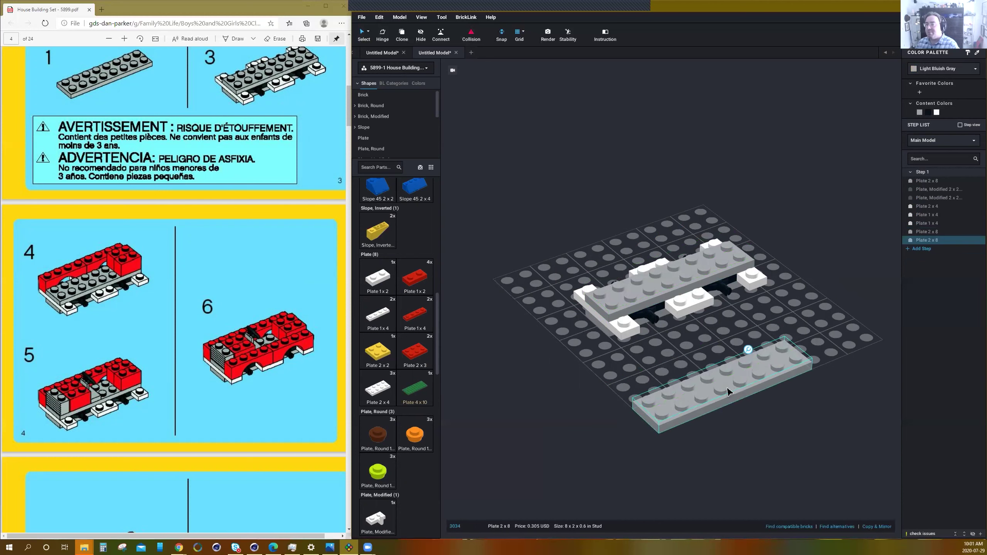
key(Delete)
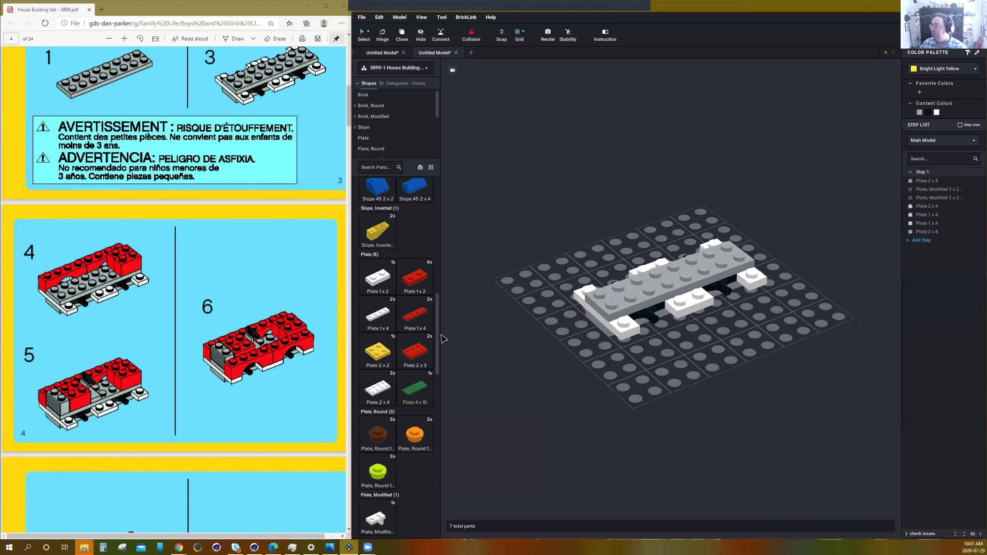
scroll(383, 352, up, 10)
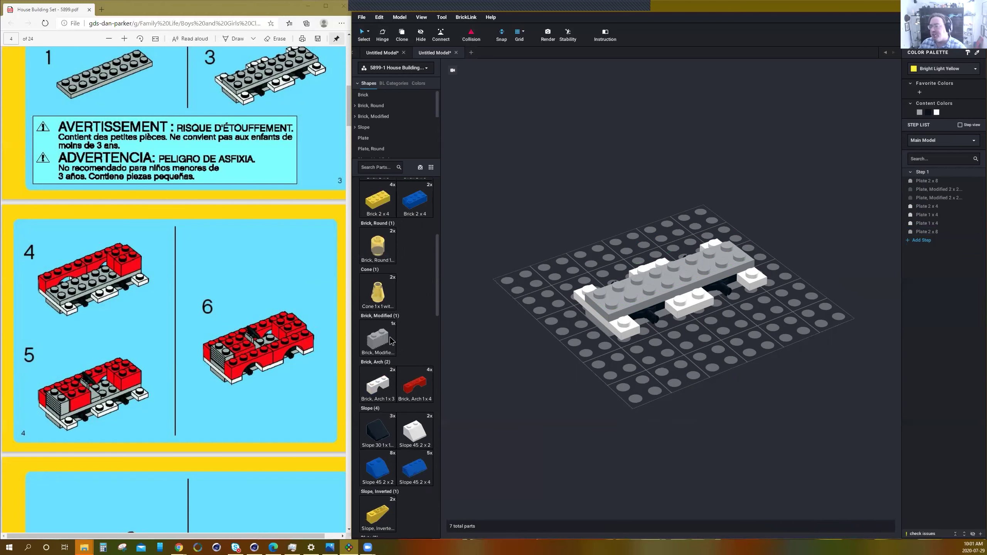
scroll(391, 339, up, 4)
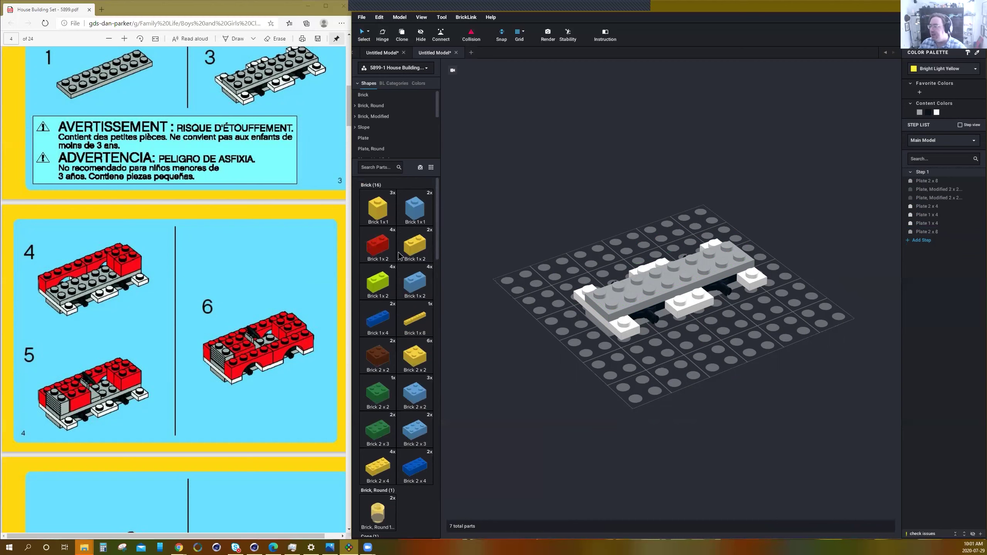
click(381, 247)
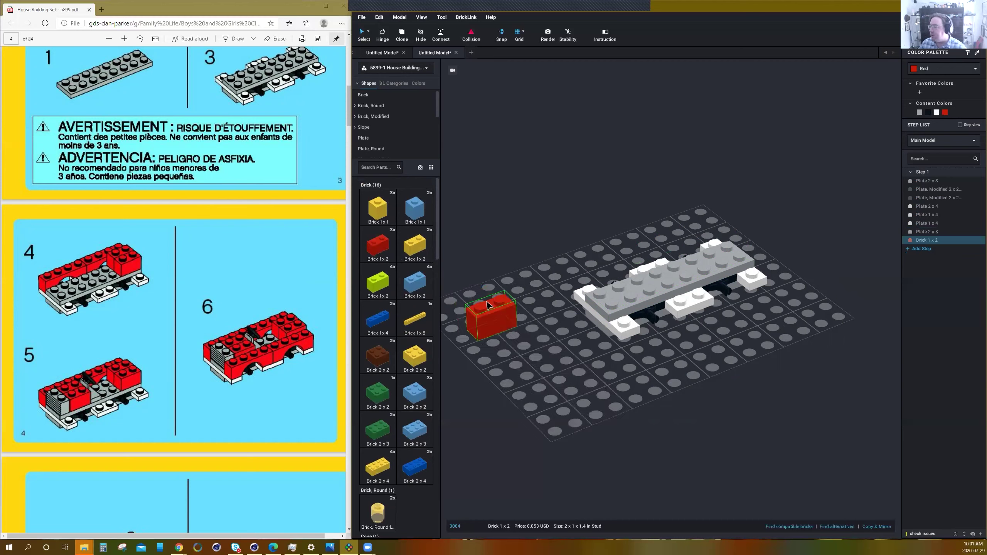
Place two red Brick, Arch 1 x 4 parts end to end along the far side of the gray Plate 2 x 8.
scroll(416, 307, down, 8)
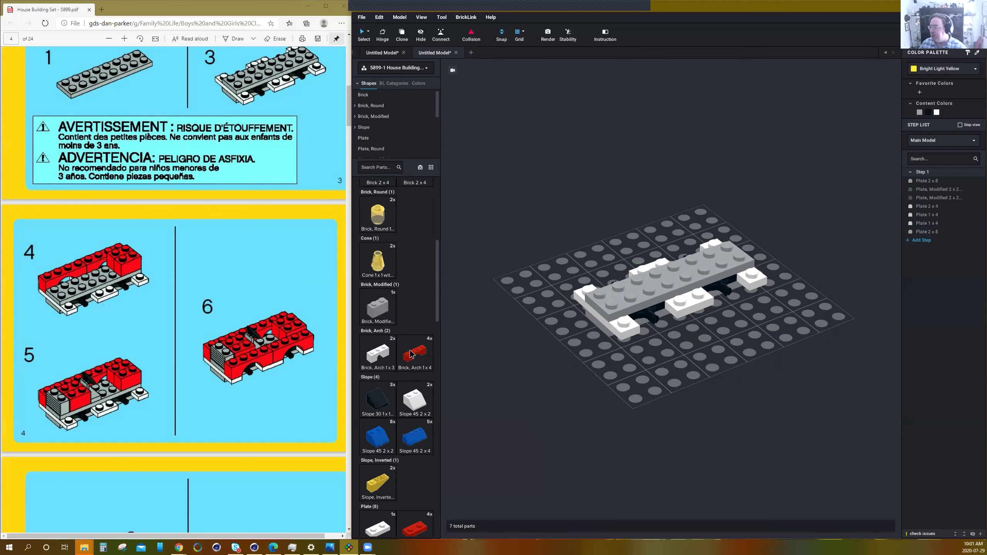
click(693, 233)
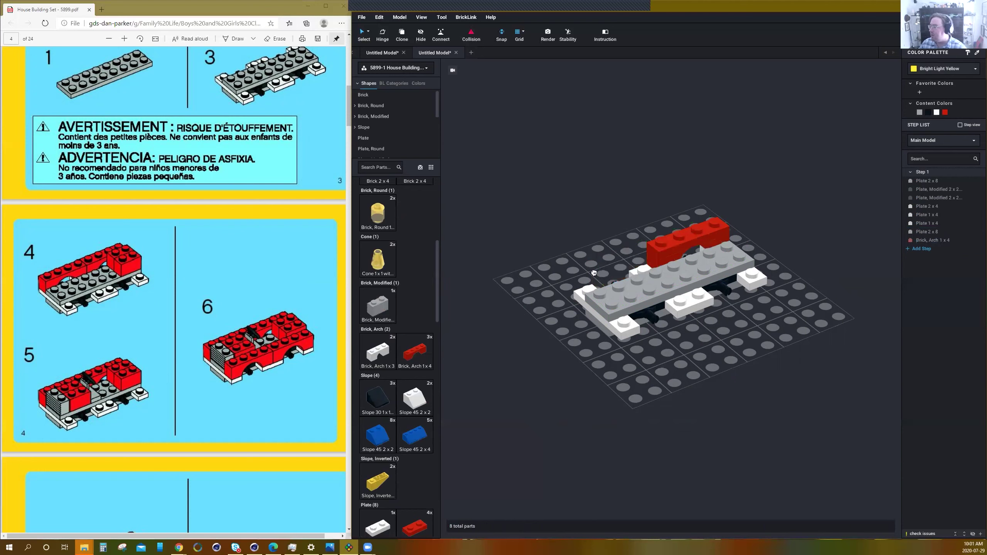
click(617, 265)
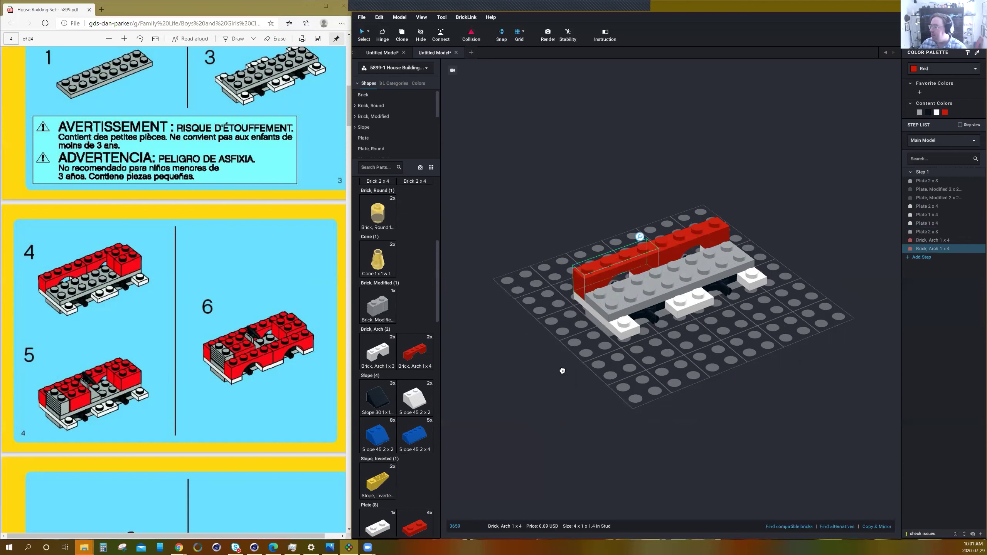
key(Escape)
Place four red Brick 1 x 2 parts beside the far arches, one pair at the rear end and one pair a stud behind the front, discarding the extra copy.
scroll(420, 359, up, 8)
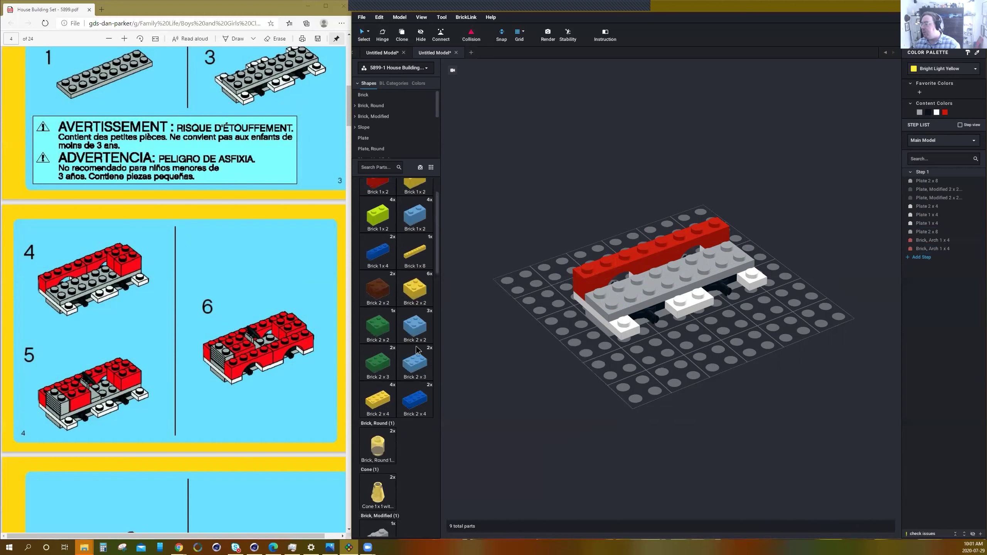
drag(460, 256, 736, 242)
click(736, 242)
click(736, 243)
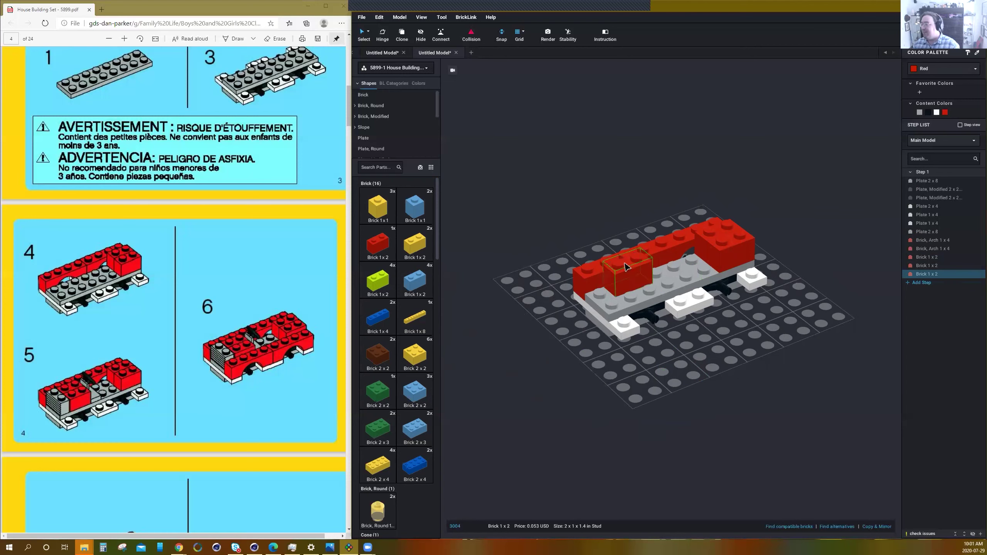
click(639, 280)
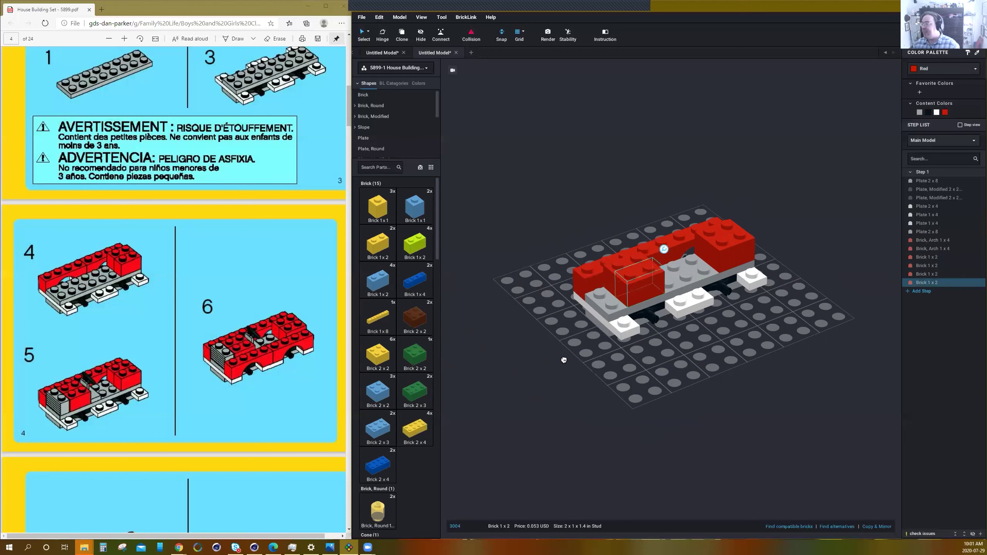
key(ctrl+v)
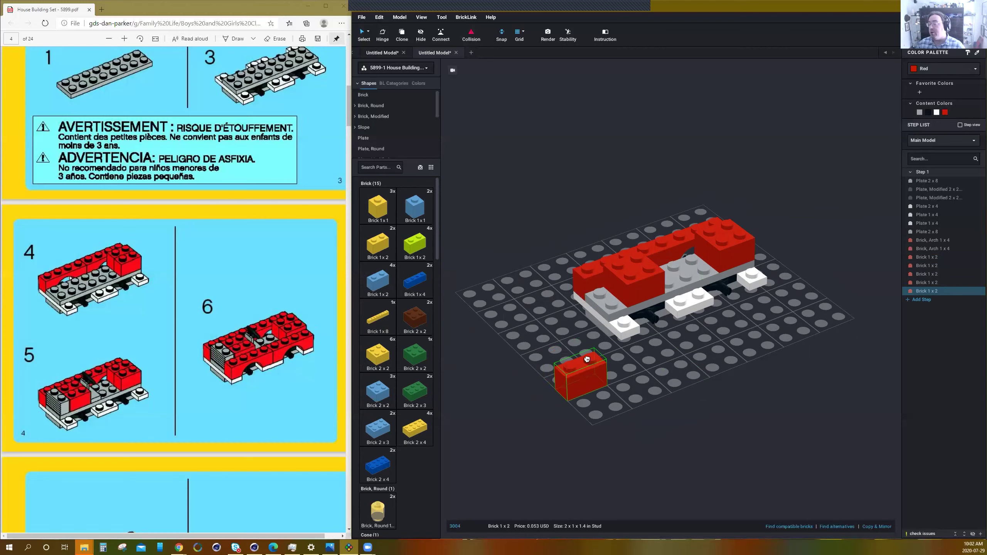
key(Escape)
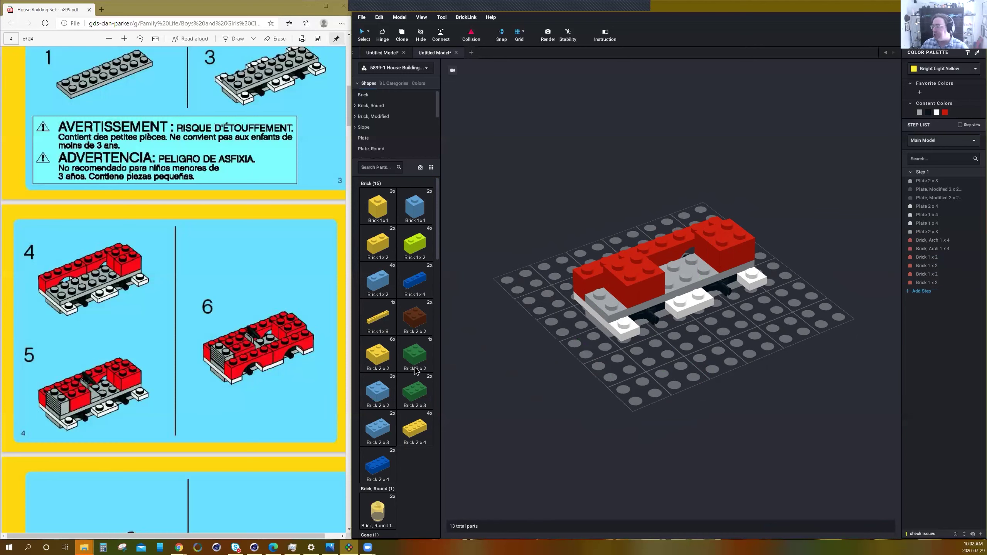
Place the light bluish gray Brick, Modified 1 x 2 with Grille crosswise at the front end, grille facing outward, and discard the extra copy.
scroll(416, 370, down, 5)
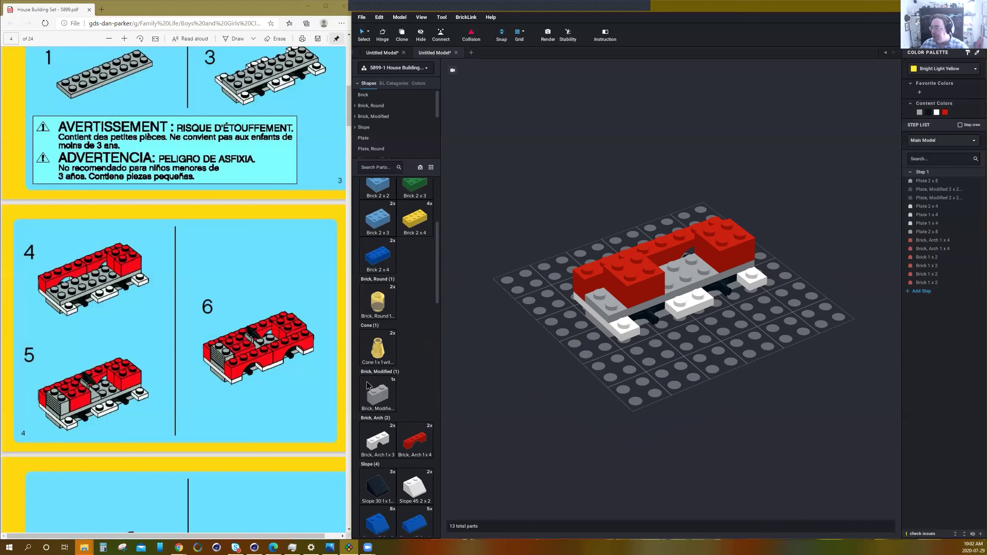
click(377, 395)
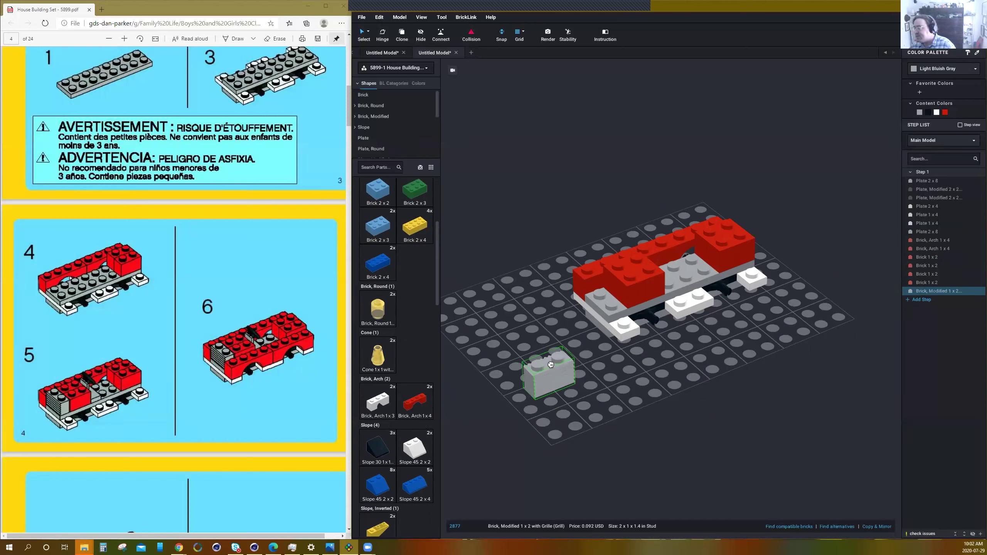
key(Right)
key(Right)
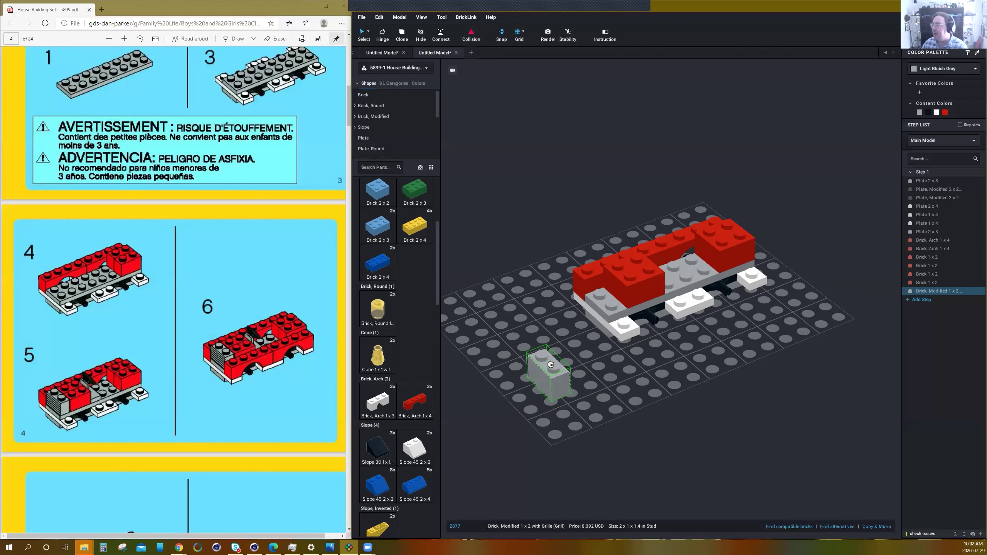
key(Right)
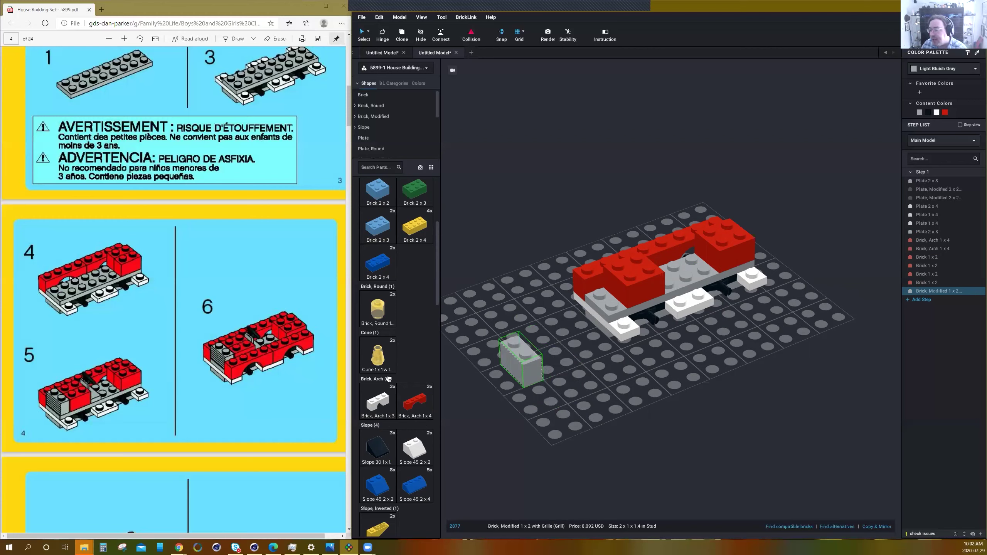
key(Right)
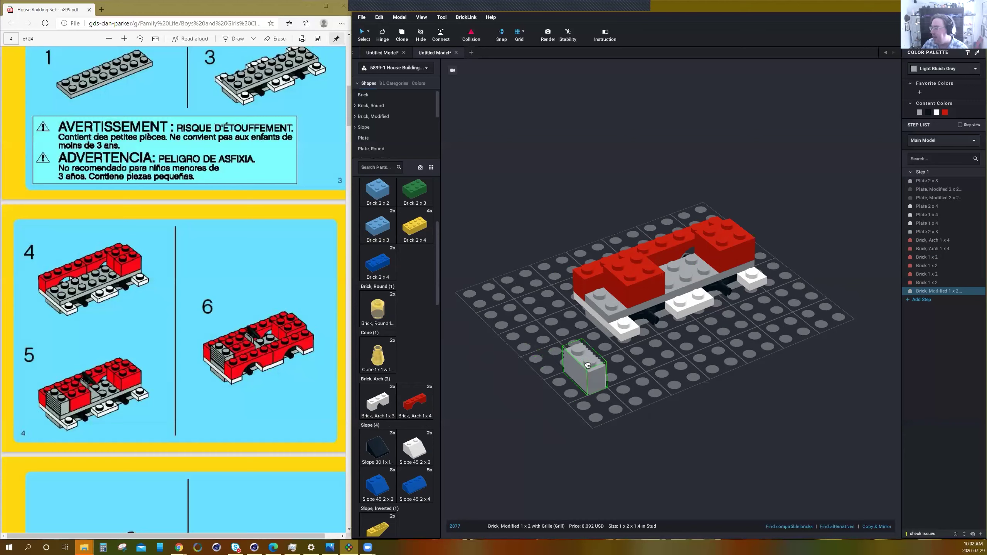
click(607, 287)
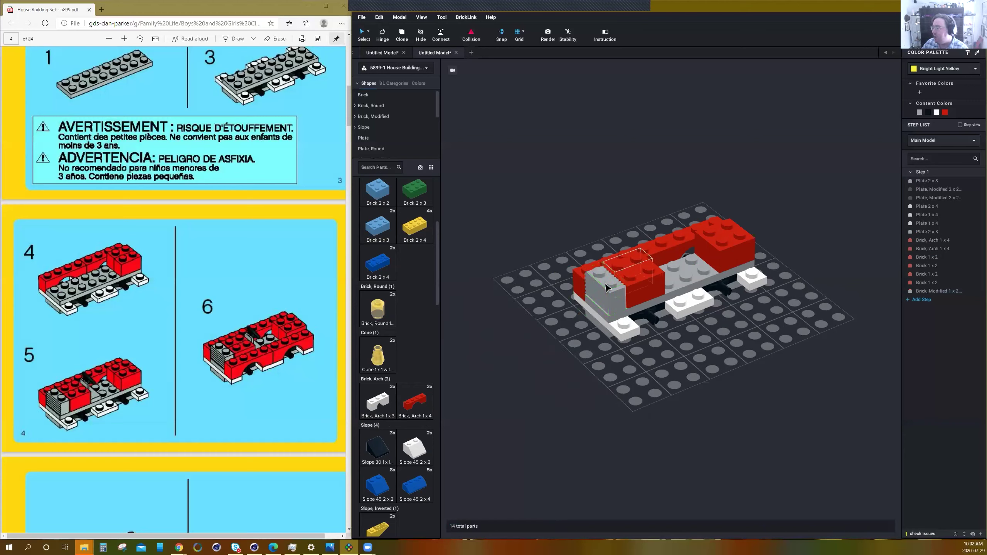
right_drag(611, 330, 594, 367)
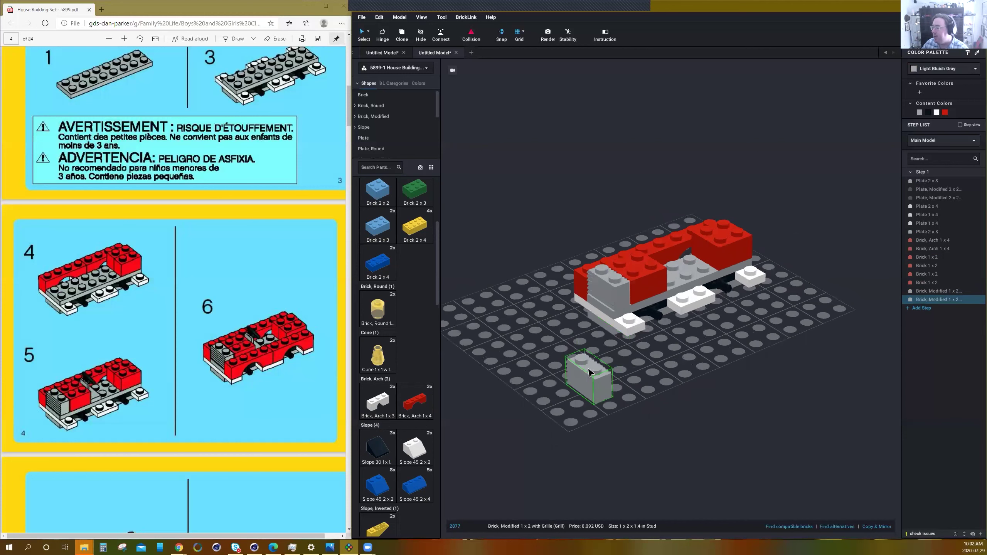
key(Escape)
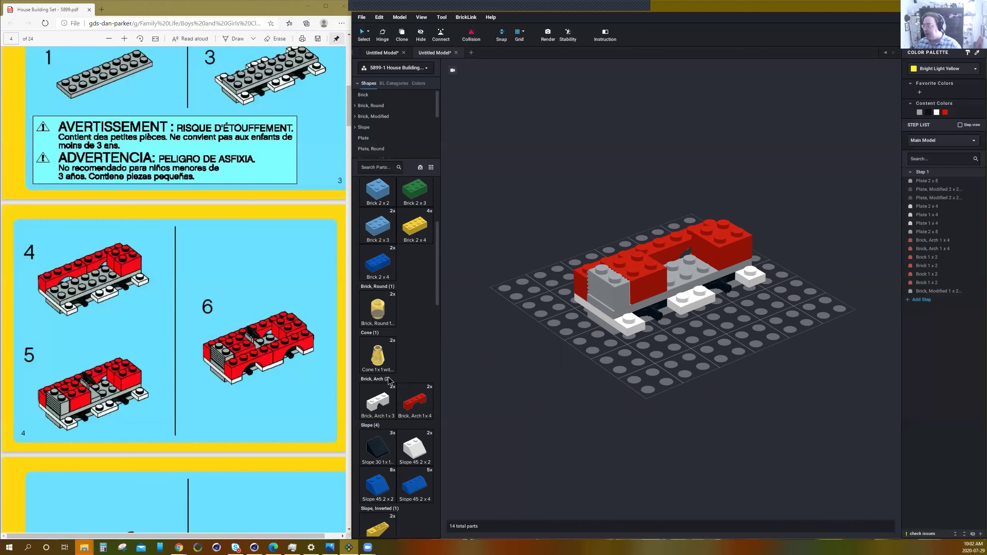
Place the Vehicle, Steering Stand 1 x 2 with Black Steering Wheel directly behind the front red bricks, facing the seat, and discard the extra copy.
scroll(389, 381, down, 10)
scroll(389, 380, down, 5)
drag(442, 349, 675, 392)
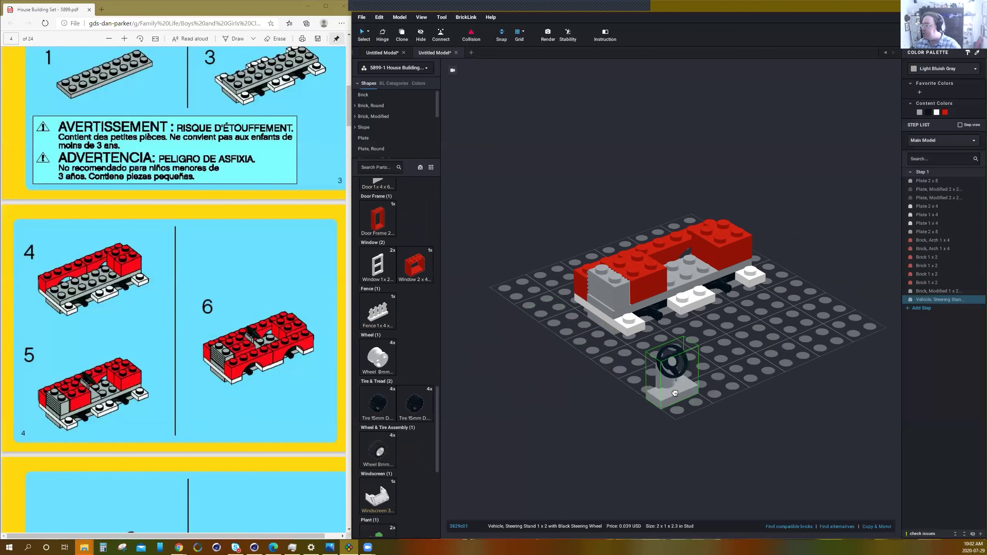
key(Left)
right_drag(708, 359, 672, 296)
drag(672, 293, 663, 265)
click(660, 263)
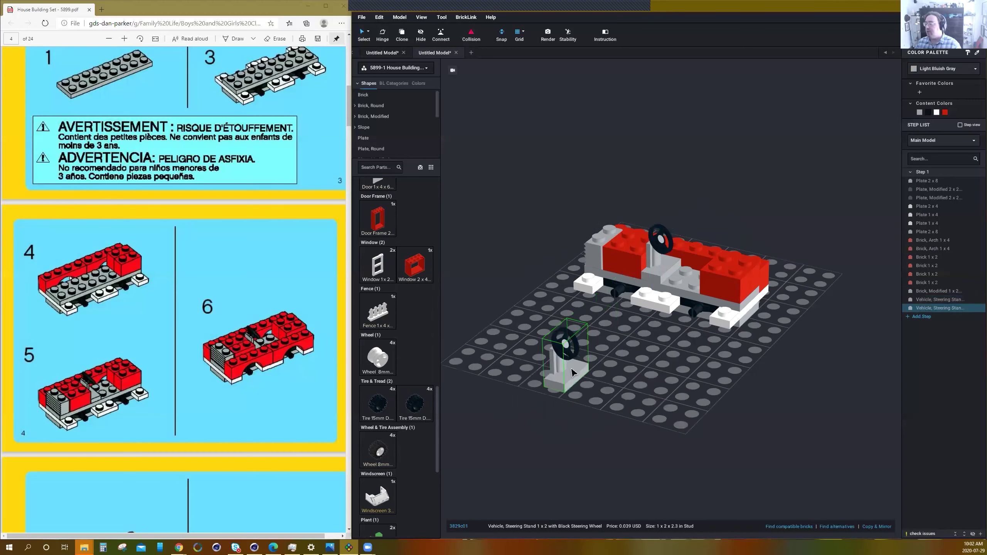
key(Escape)
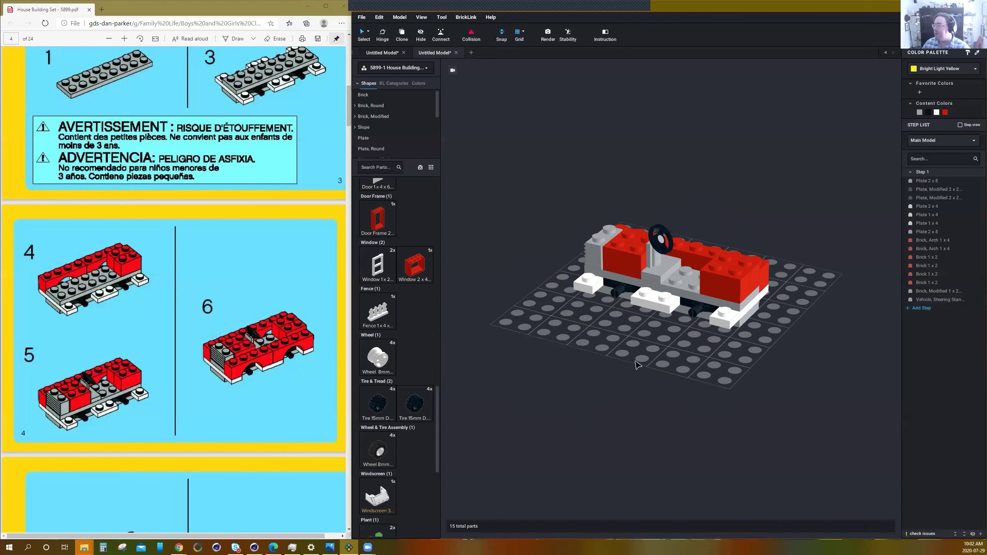
Place the remaining two red Brick, Arch 1 x 4 parts end to end along the near side of the car, discarding the extra copy.
right_drag(630, 363, 636, 365)
scroll(402, 352, up, 6)
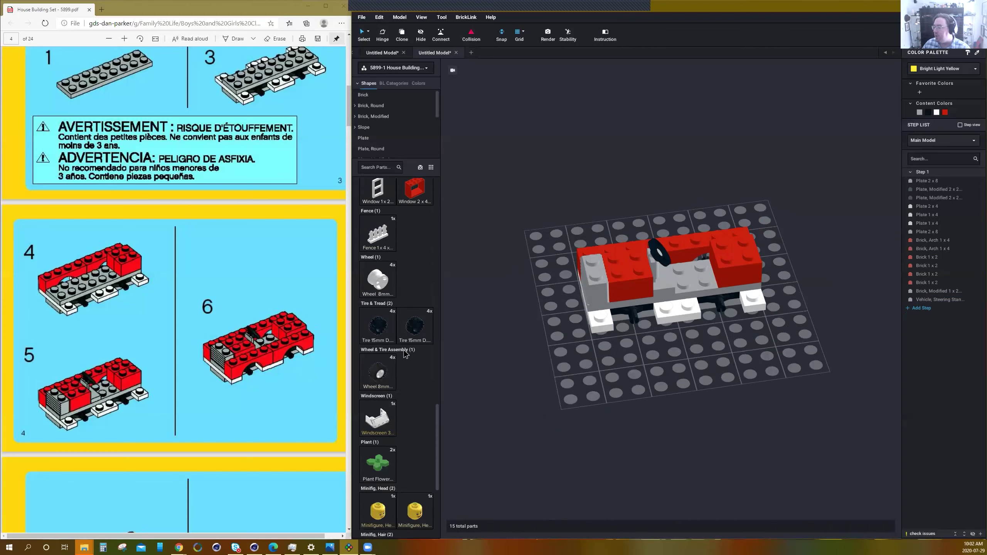
scroll(403, 349, up, 10)
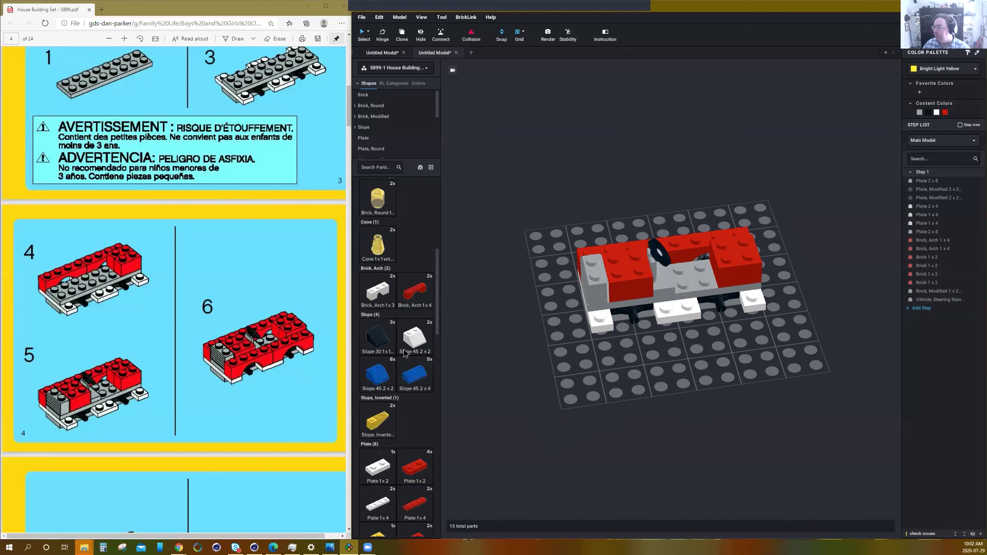
drag(570, 341, 636, 296)
click(636, 296)
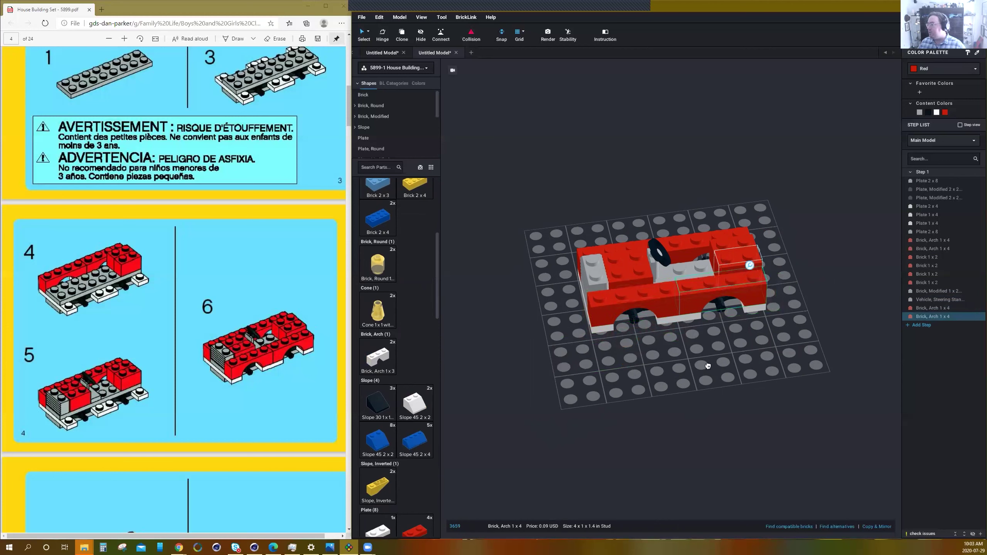
click(729, 281)
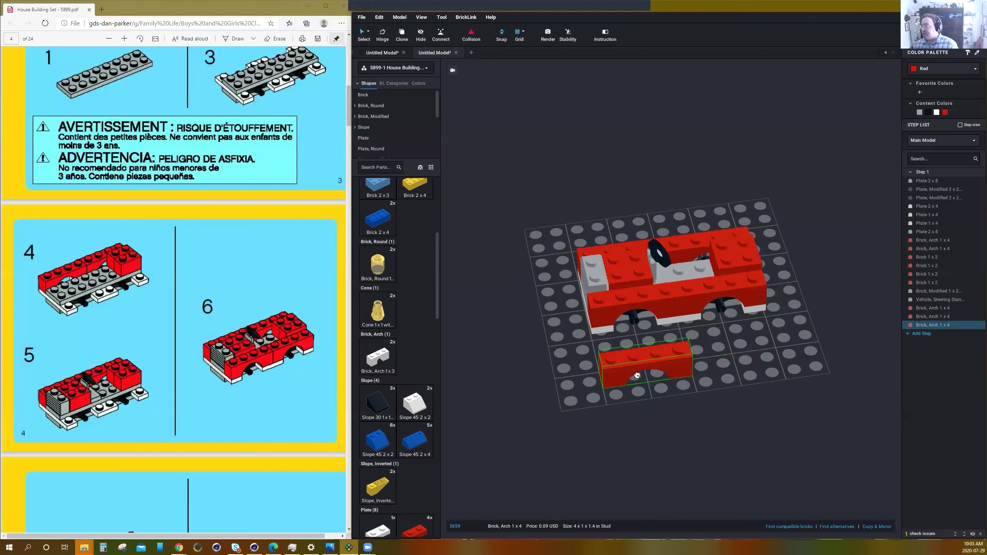
key(Escape)
right_drag(648, 364, 649, 365)
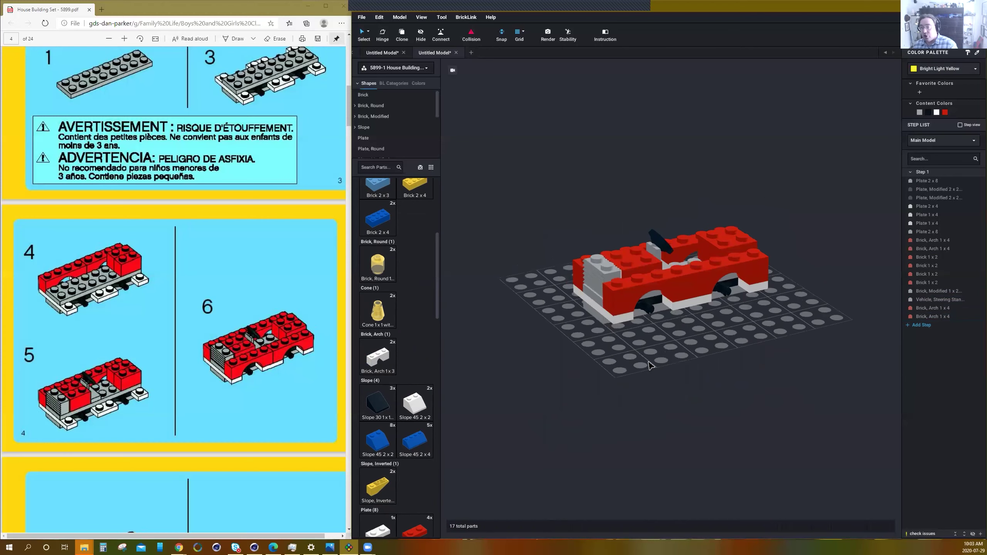
Try recoloring the rear arch on the near side Orange, and undo the color change.
click(737, 295)
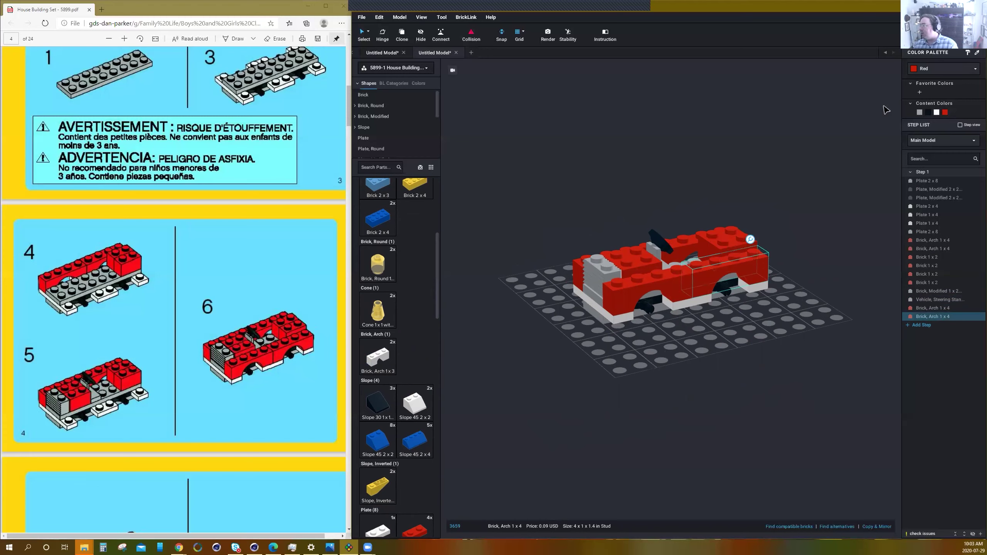
click(930, 70)
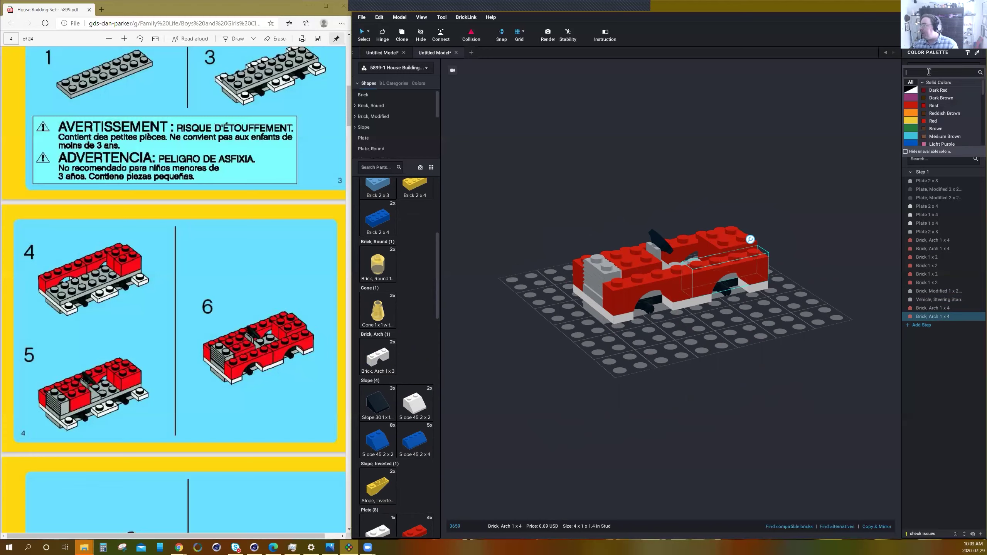
click(914, 115)
scroll(947, 139, down, 5)
scroll(948, 128, down, 5)
click(931, 117)
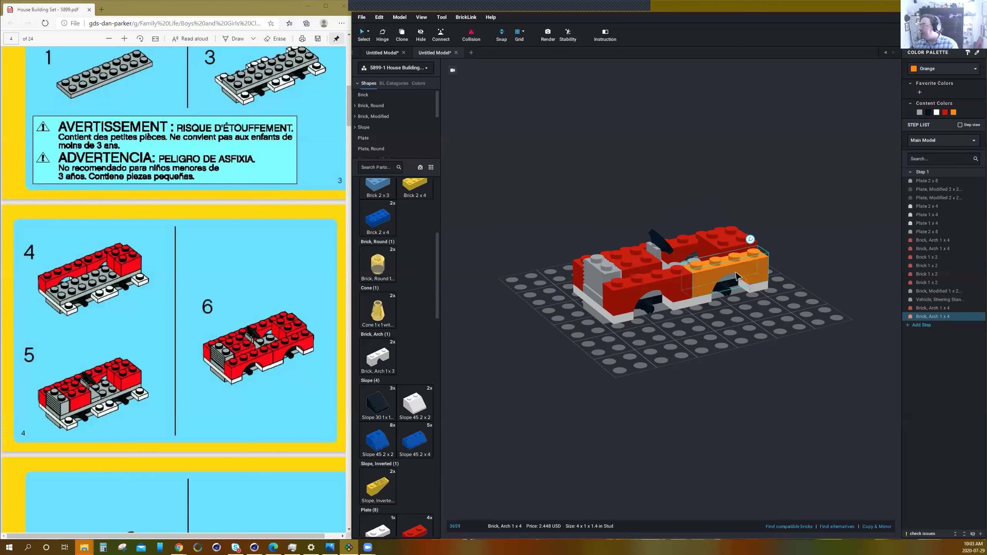
click(653, 294)
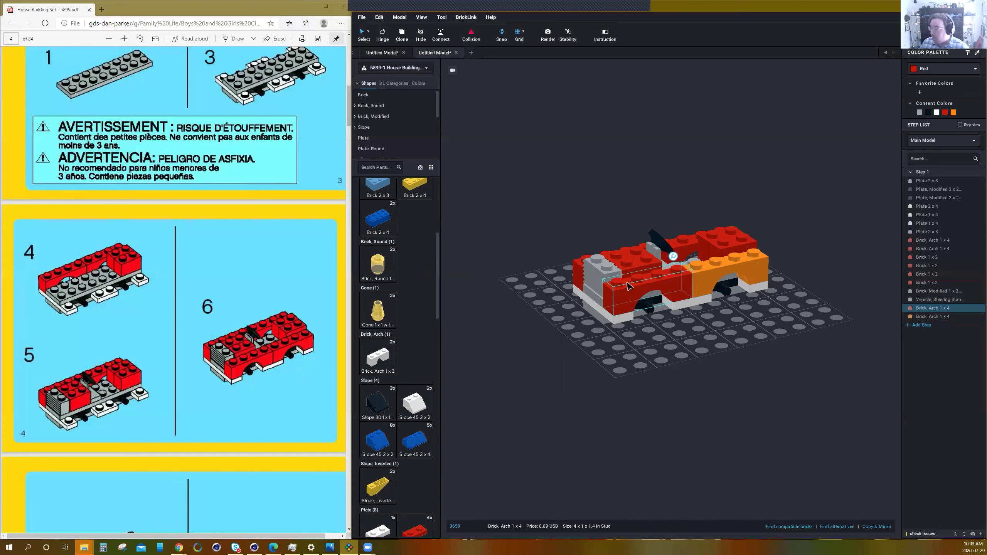
key(ctrl+z)
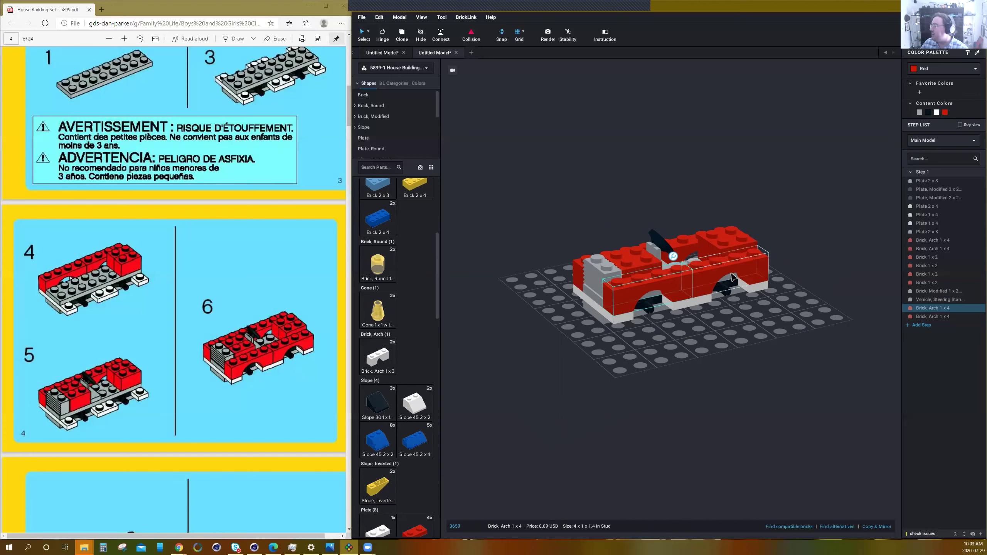
Paint the two near-side arches and the rear 1 x 2 brick beside them Bright Light Yellow with the Paint tool.
click(760, 261)
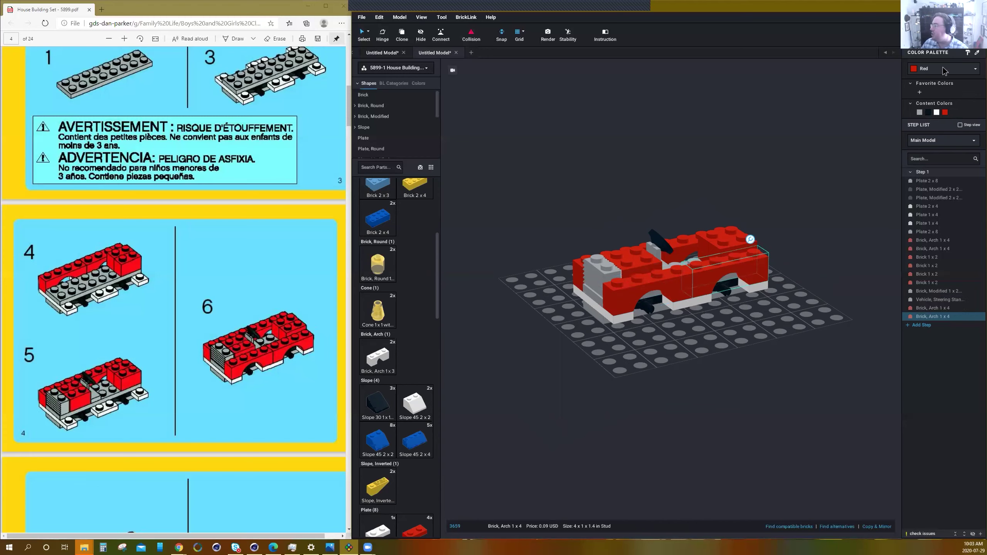
key(Escape)
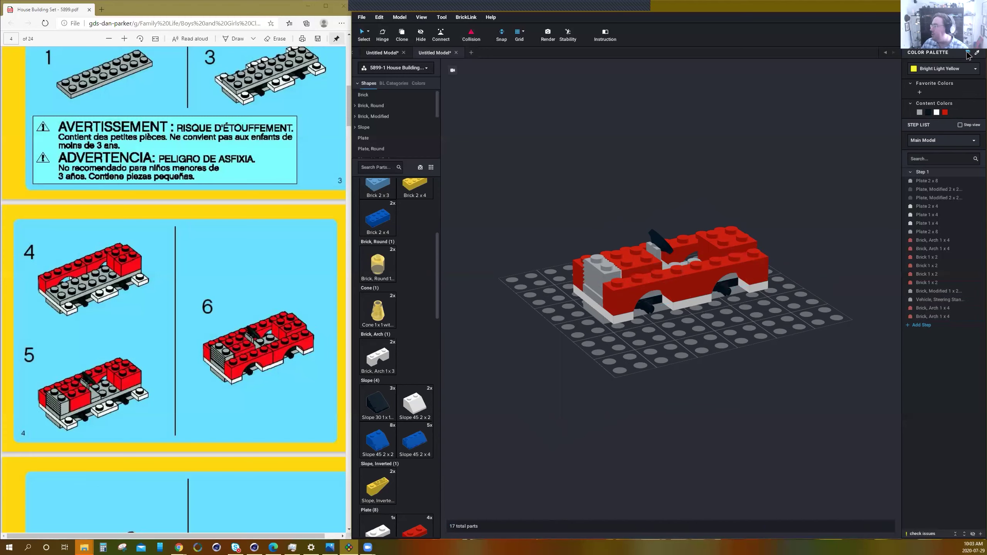
click(751, 282)
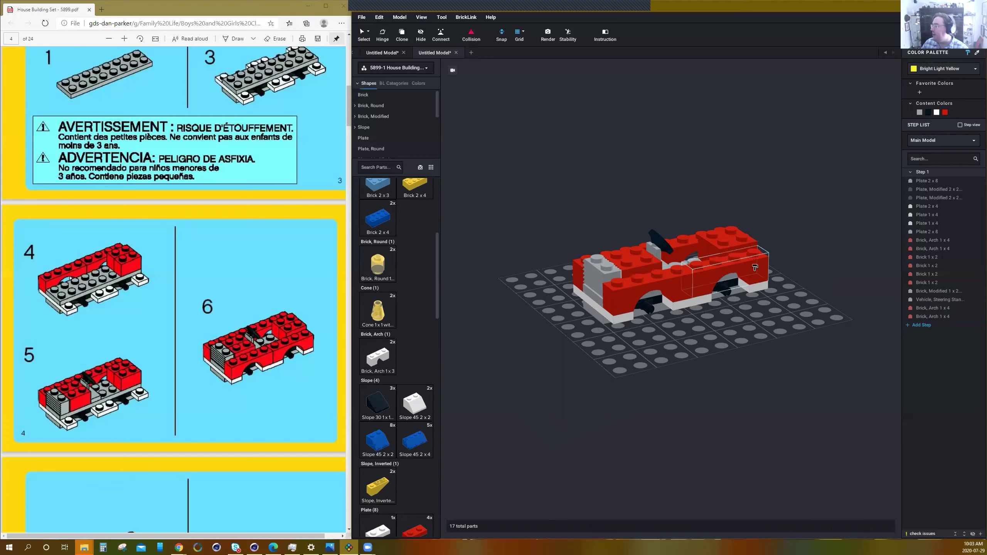
click(672, 290)
click(688, 238)
click(733, 243)
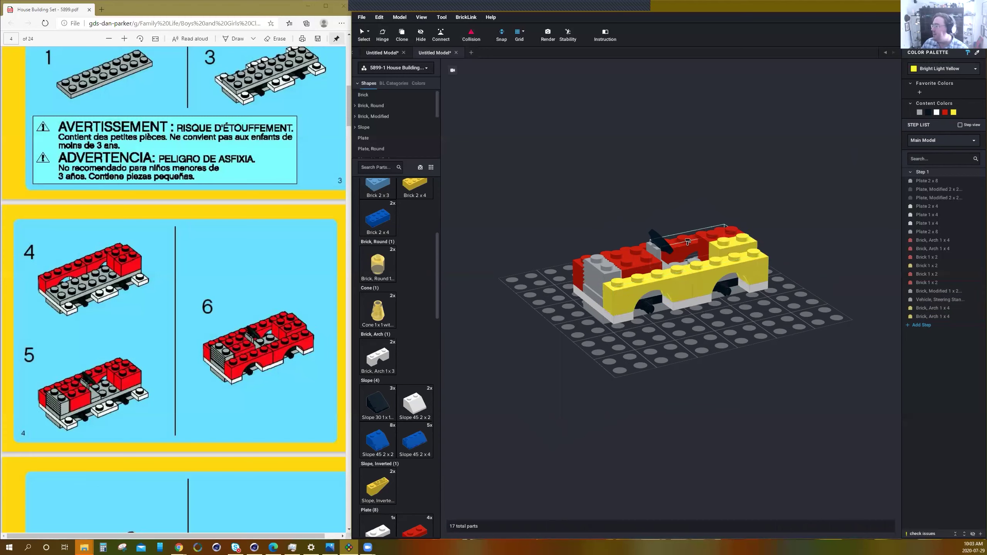
Undo all the Bright Light Yellow painting on the car.
key(ctrl+z)
key(ctrl+z)
key(ctrl+z)
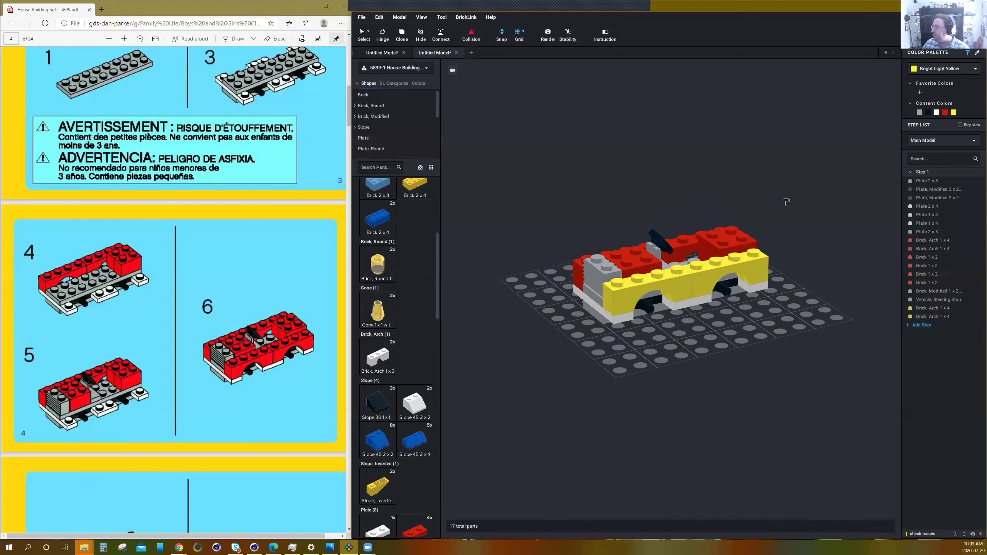
key(ctrl+z)
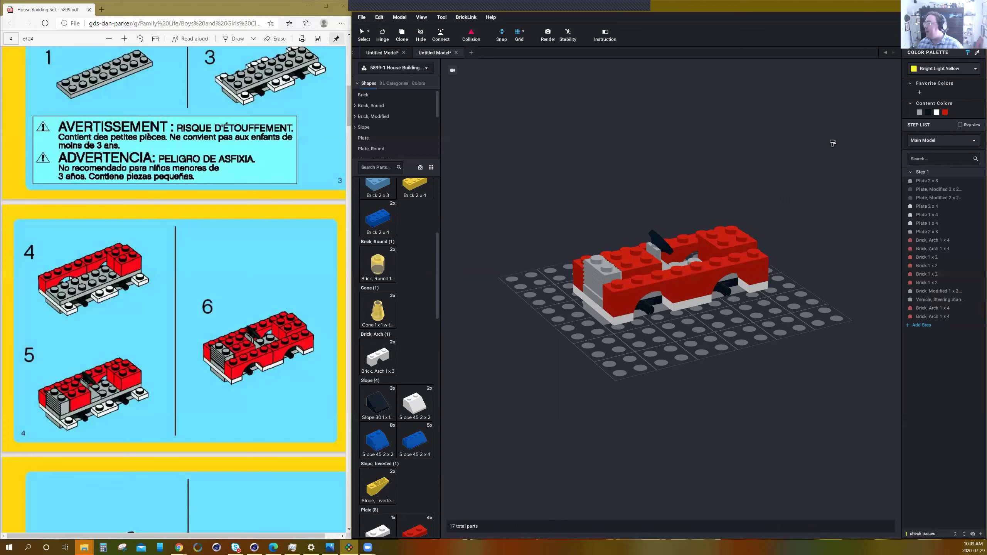
Sample the near-side rear arch's color with the color picker, and set the active color to Coral.
click(978, 56)
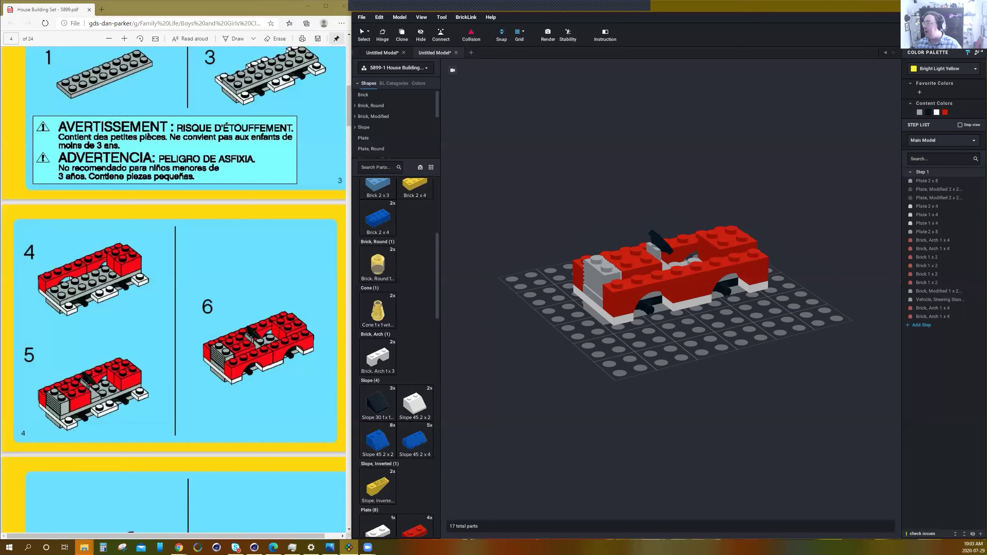
click(751, 263)
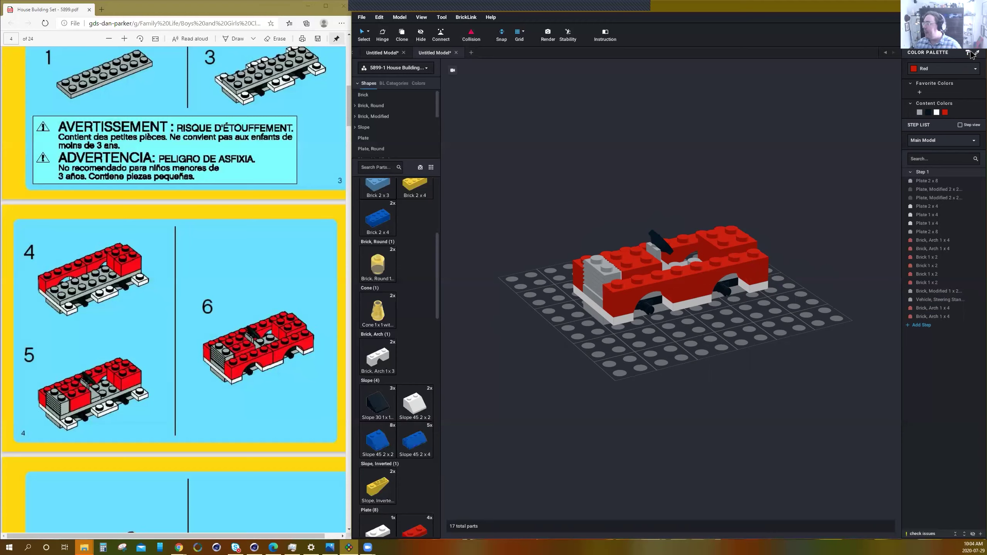
click(933, 72)
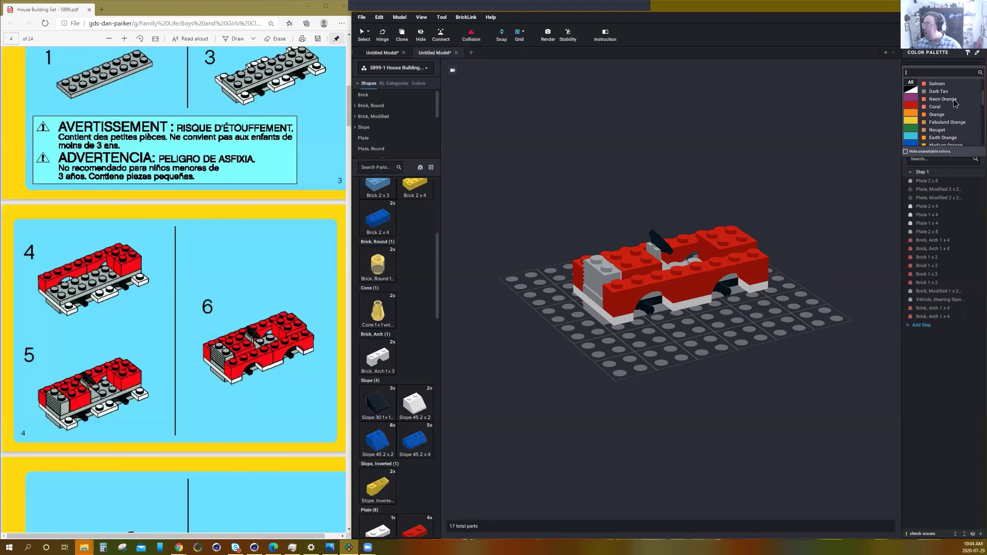
click(936, 108)
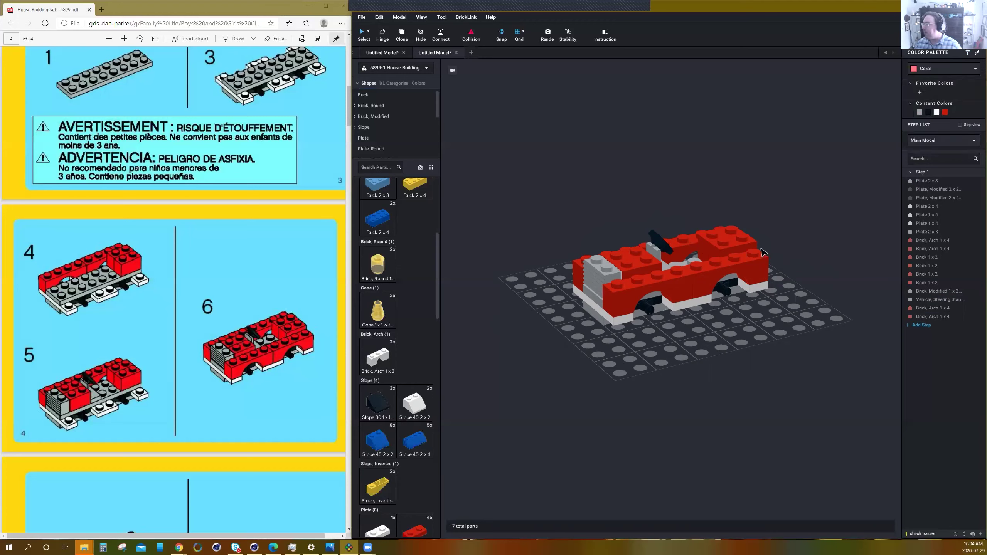
Paint the two near-side arches and the adjacent 1 x 2 hood bricks Coral.
click(968, 53)
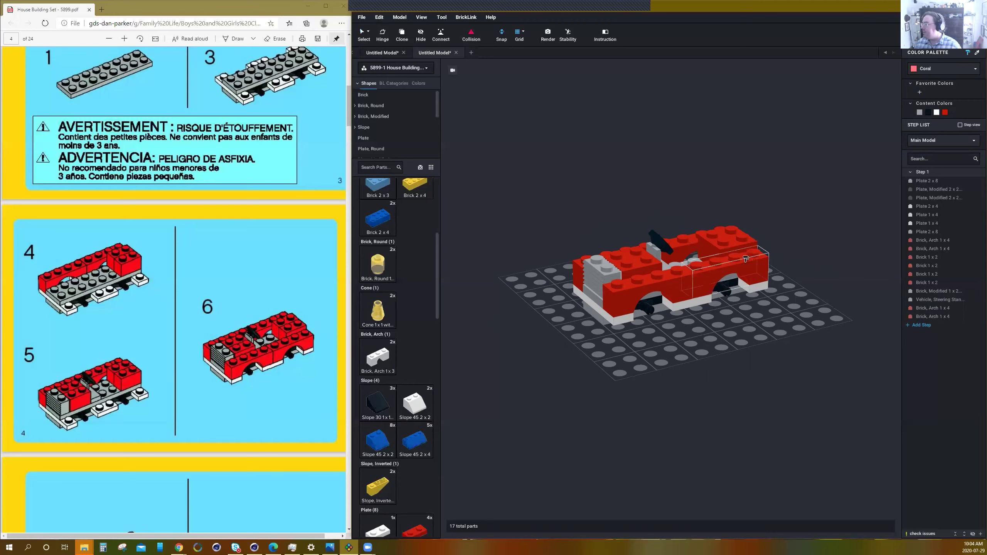
click(730, 265)
click(652, 284)
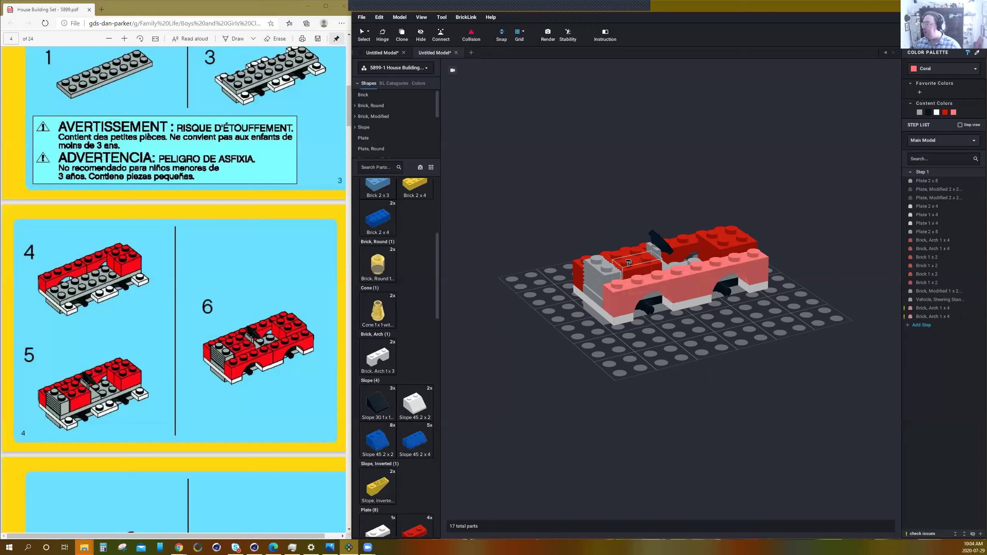
click(617, 248)
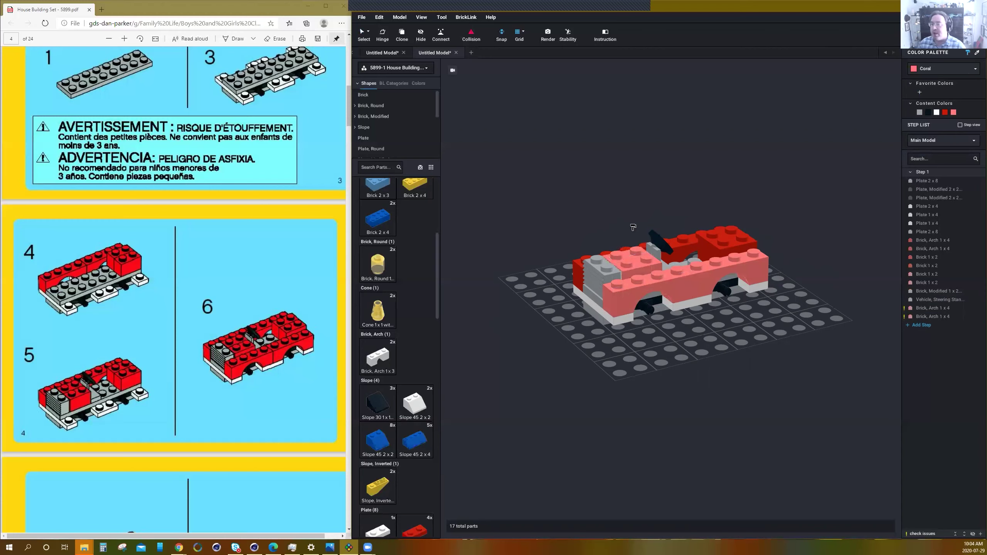
Undo the Coral painting on the arches and hood bricks.
right_click(734, 342)
click(741, 327)
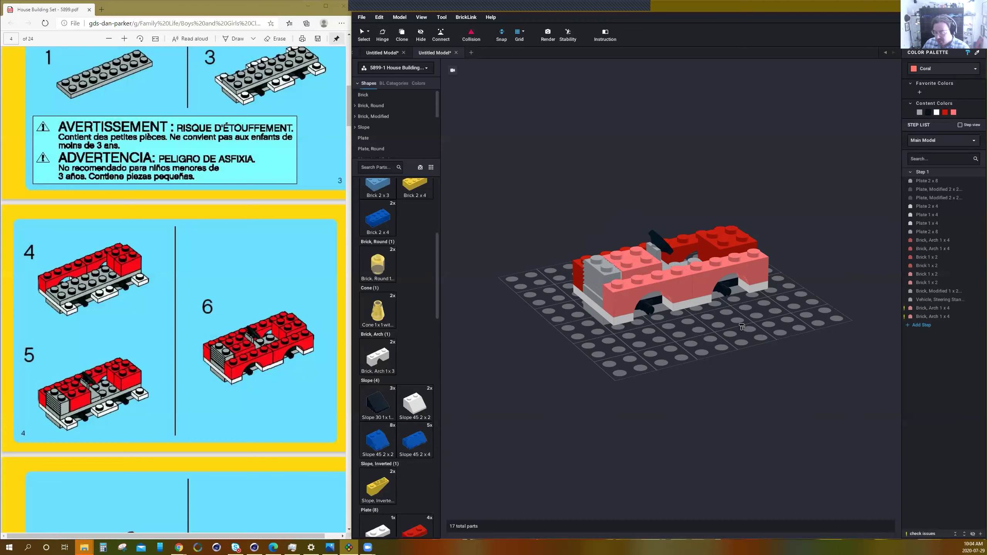
key(ctrl+z)
key(ctrl+z)
key(ctrl+z)
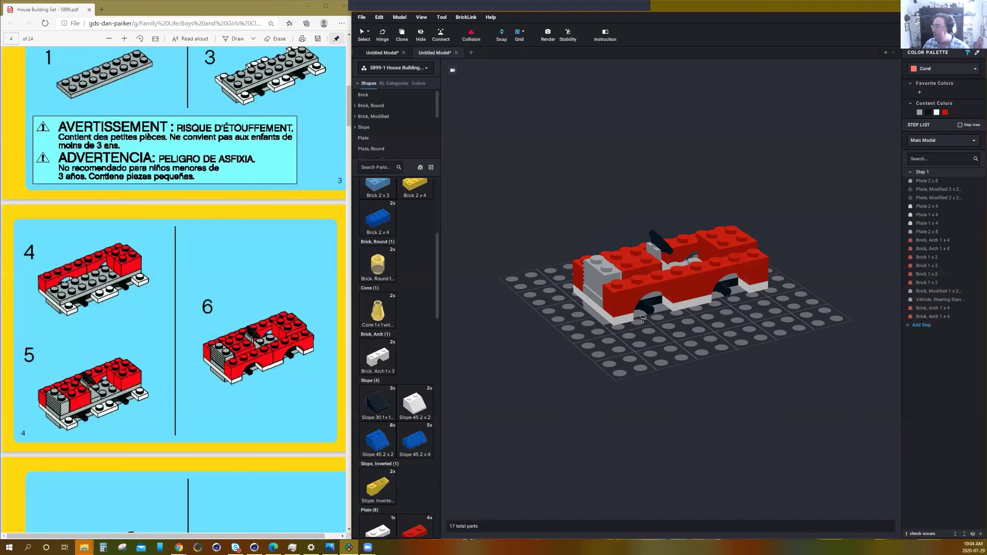
Following instruction step 7, place two red Plate 1 x 2 parts on top of the car's rear section, and discard the extra copy.
scroll(234, 299, down, 5)
scroll(234, 298, down, 5)
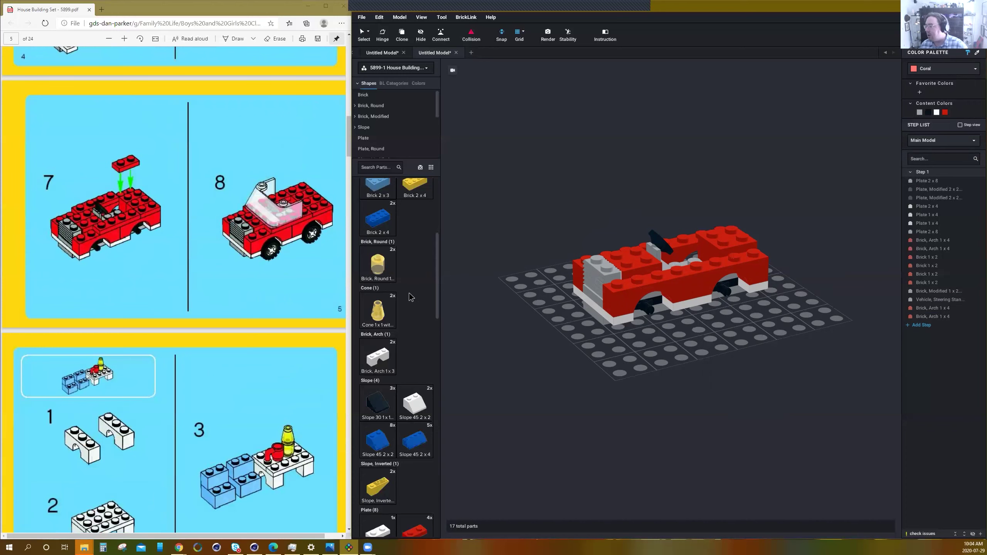
scroll(410, 297, up, 5)
scroll(410, 296, down, 5)
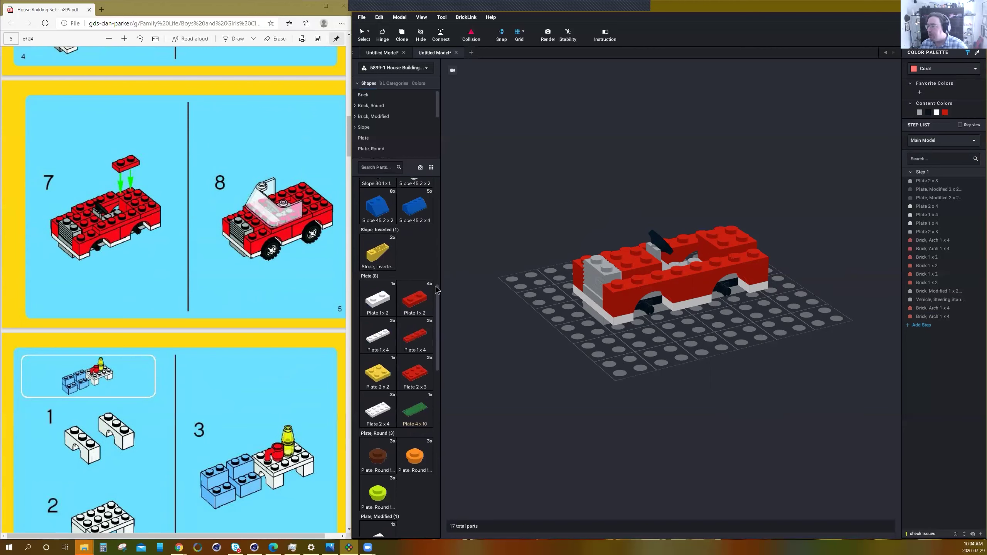
drag(409, 296, 704, 224)
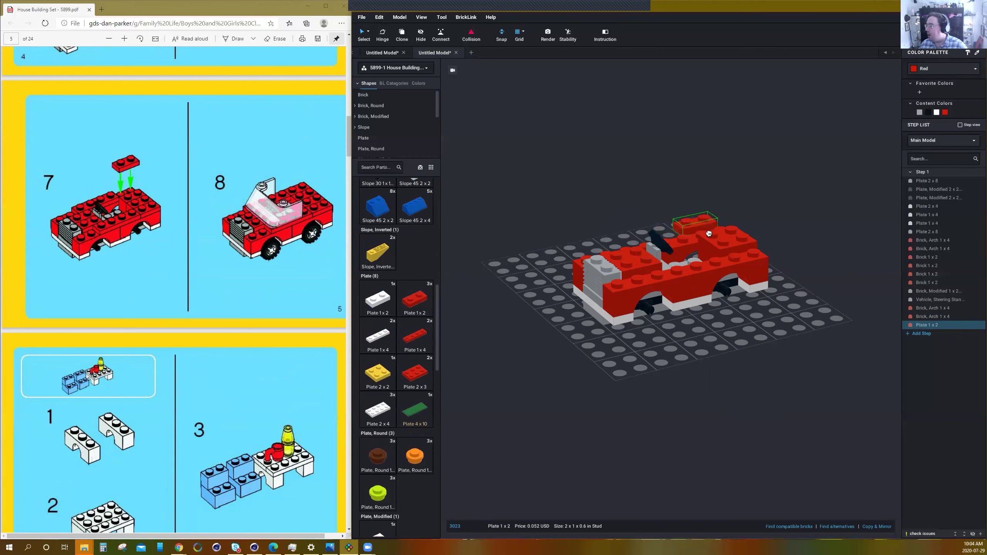
right_drag(704, 214, 711, 221)
click(705, 215)
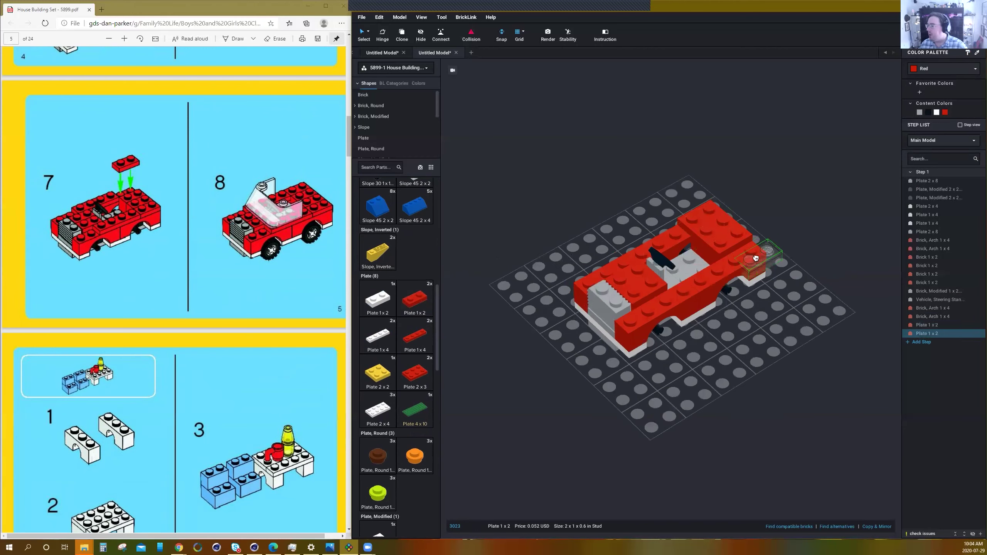
click(747, 254)
key(Escape)
Place two red Plate 1 x 4 parts lengthwise on top of the car, one along each side of the seat opening.
click(414, 334)
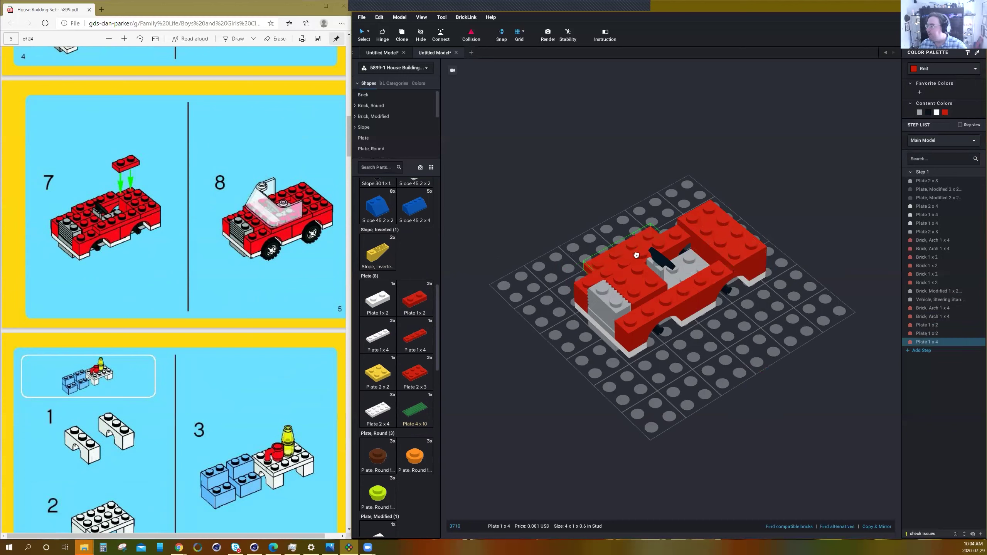
click(706, 281)
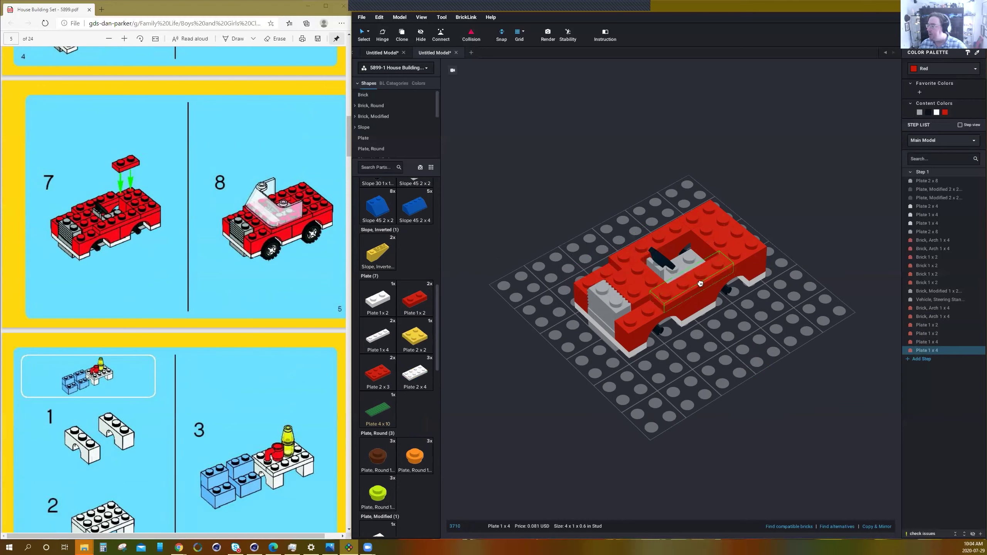
key(Escape)
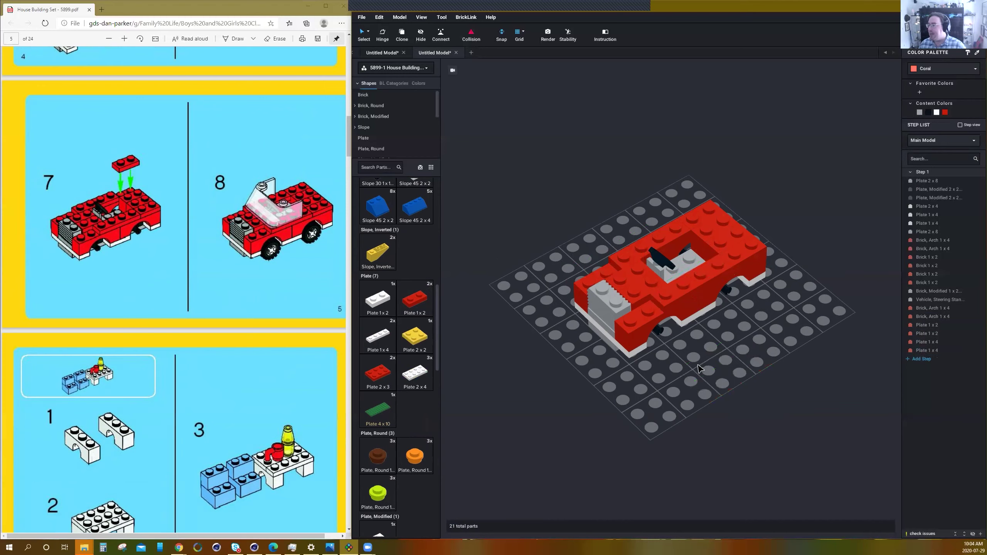
Place the Trans-Clear Windscreen 3 x 4 x 1 1/3 with 2 Studs on Top over the steering wheel, sloping toward the front, and discard the extra copy.
right_drag(703, 400, 490, 411)
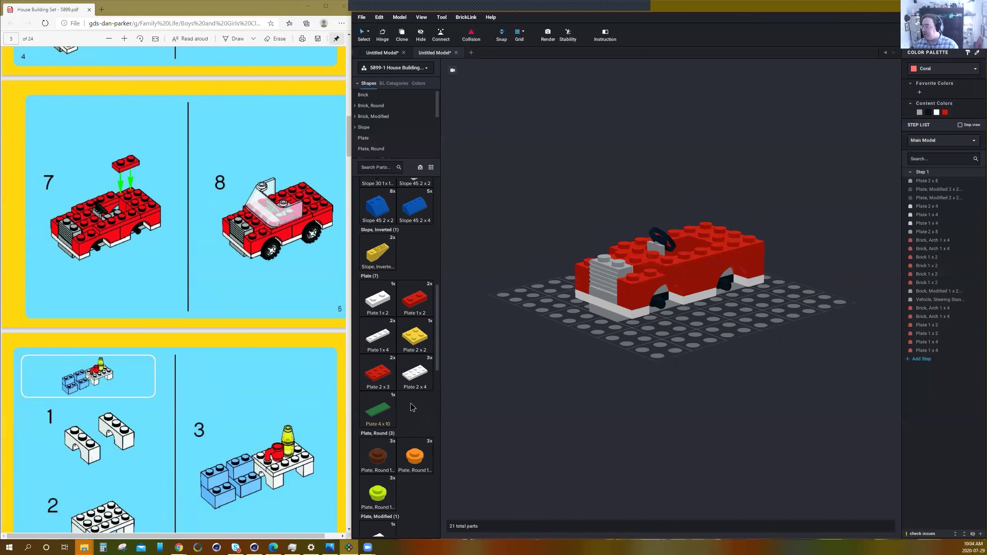
scroll(412, 407, down, 10)
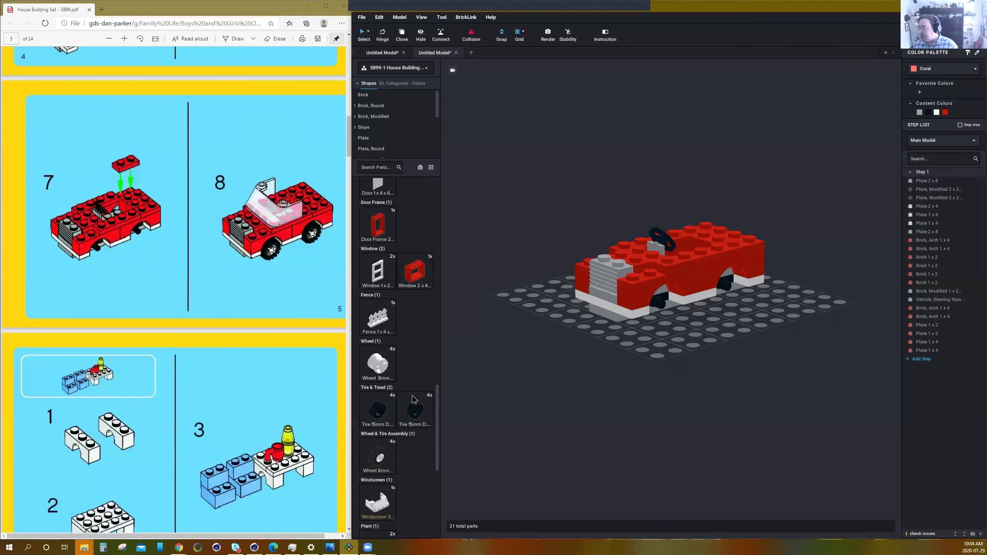
scroll(413, 399, down, 2)
click(377, 422)
click(573, 398)
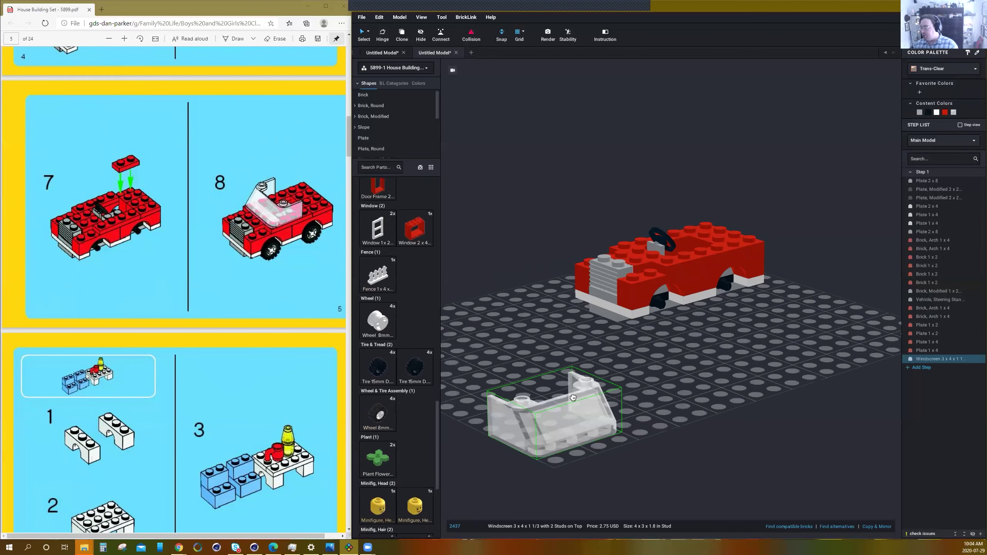
drag(573, 397, 661, 217)
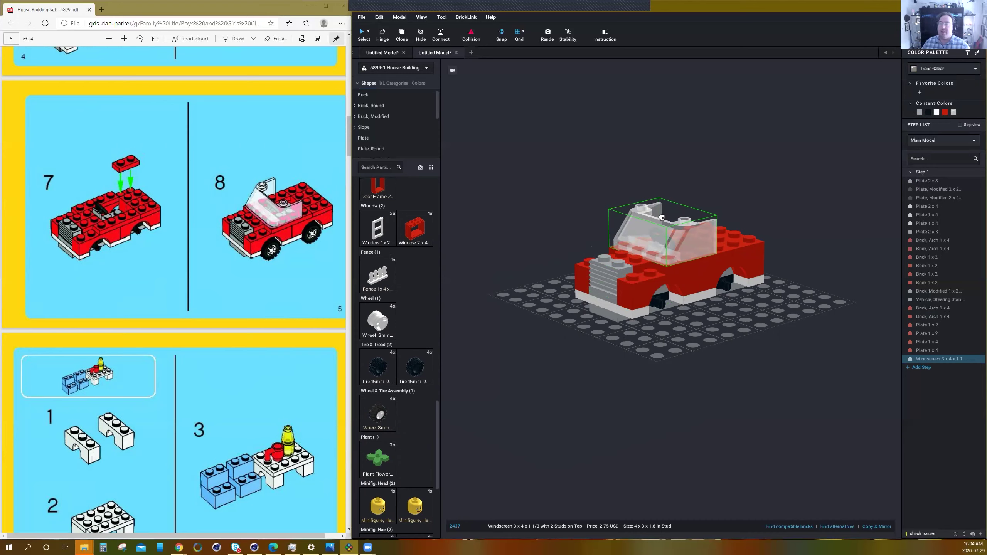
drag(661, 217, 661, 219)
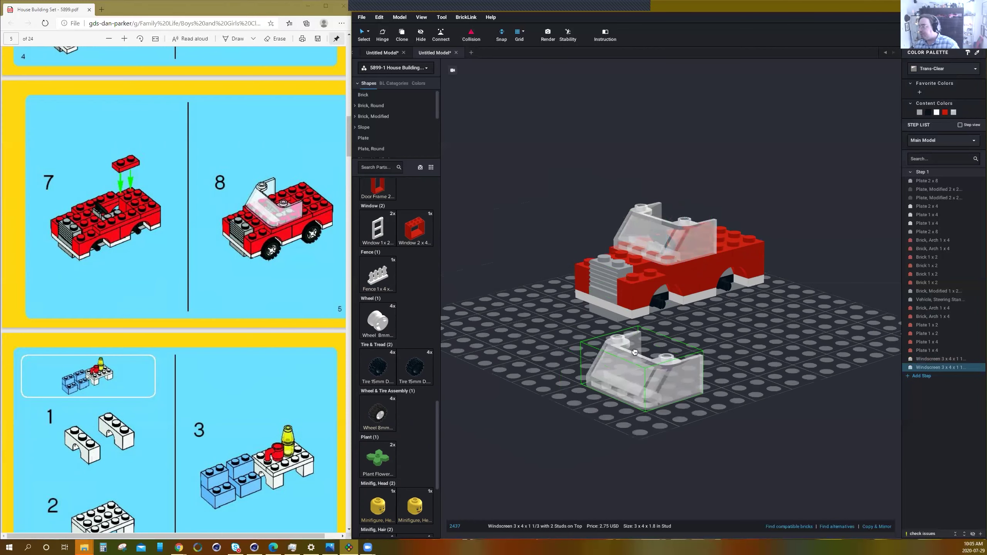
key(Escape)
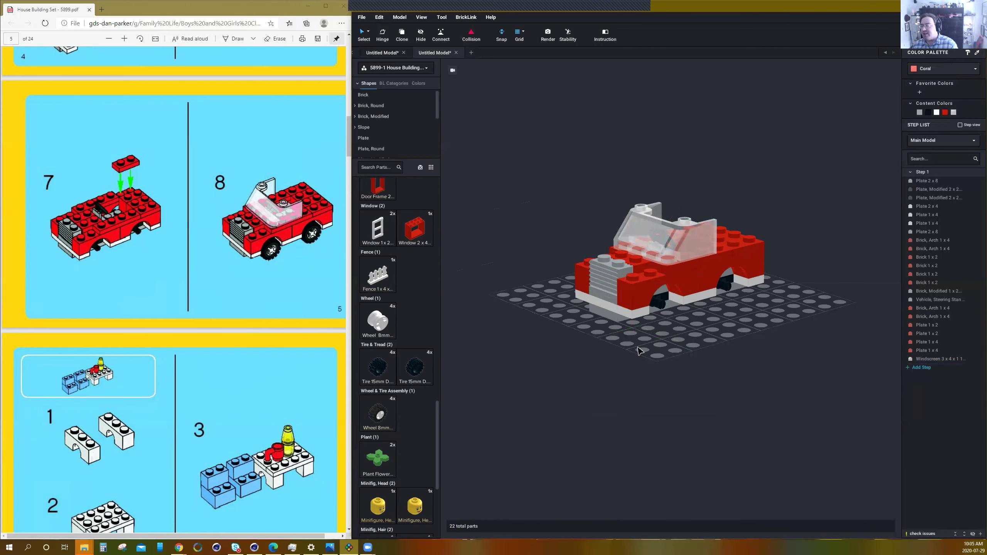
Attach two Wheel 8mm D. x 6mm with Black Tire Offset Tread Small assemblies to the front and rear axle pins on the near side.
mouse_move(639, 351)
right_down()
mouse_move(726, 342)
mouse_move(641, 339)
mouse_move(649, 348)
right_up()
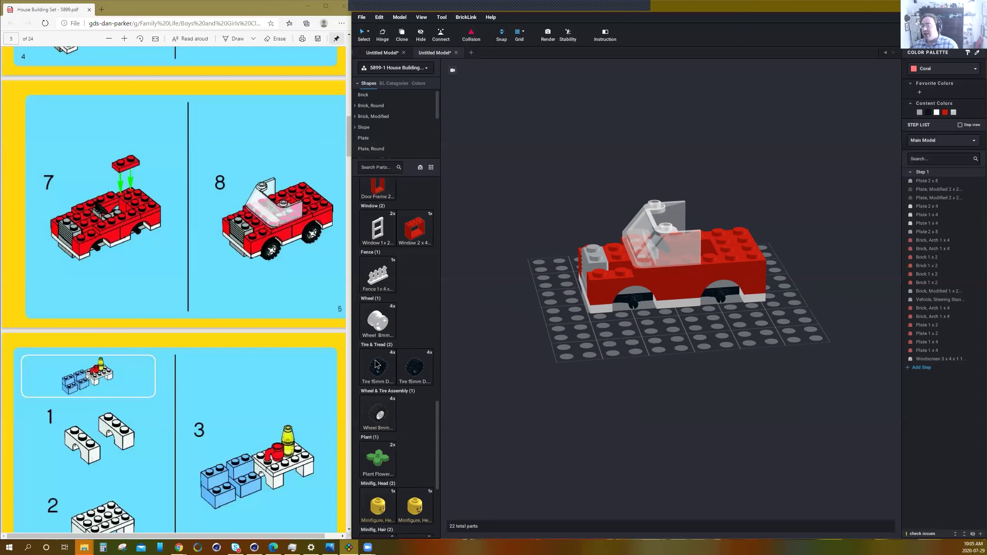
drag(382, 418, 639, 303)
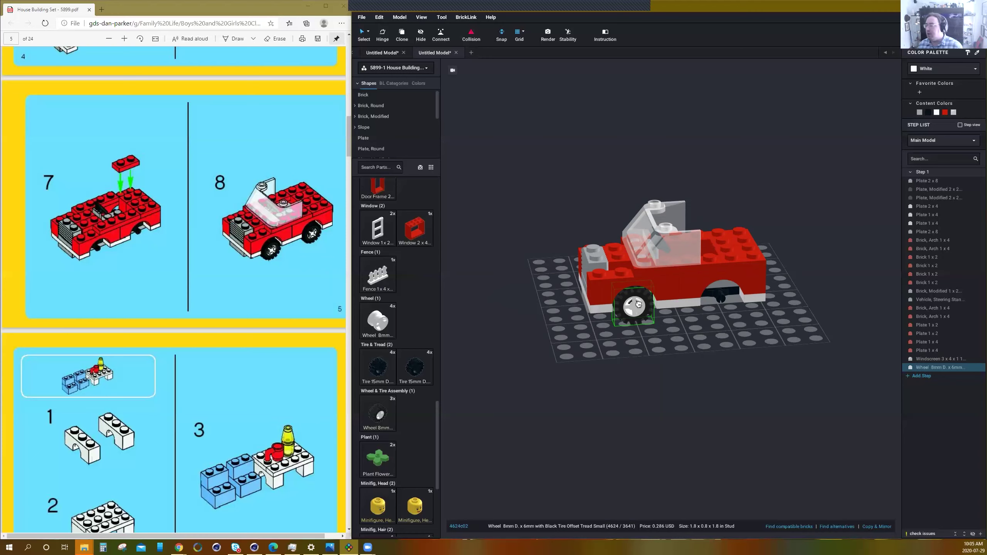
mouse_move(638, 303)
mouse_down()
mouse_move(657, 352)
mouse_move(638, 305)
mouse_up()
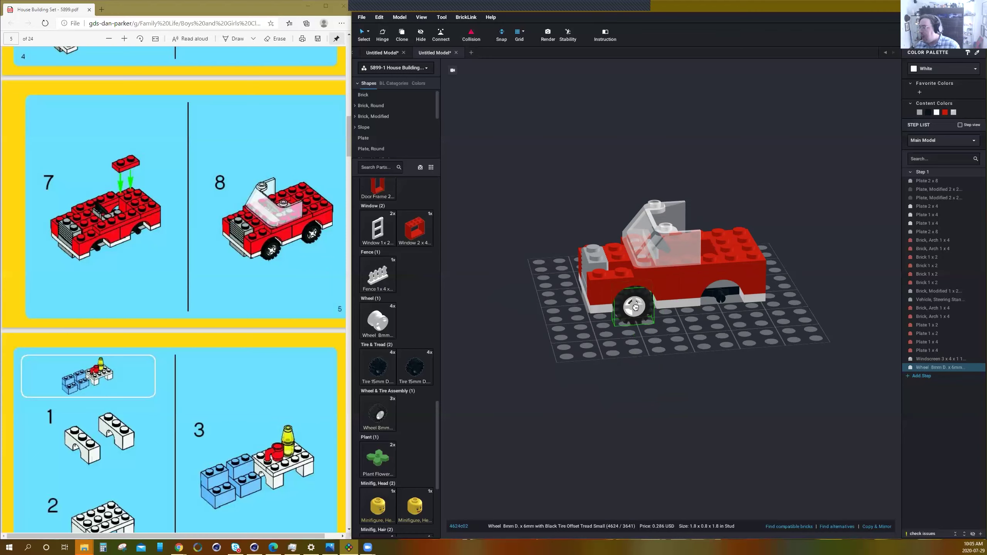
key(ctrl+v)
click(724, 302)
Attach two more copies of the wheel and tire assembly to the front and rear axle pins on the car's opposite side.
key(ctrl+v)
right_drag(680, 337, 719, 325)
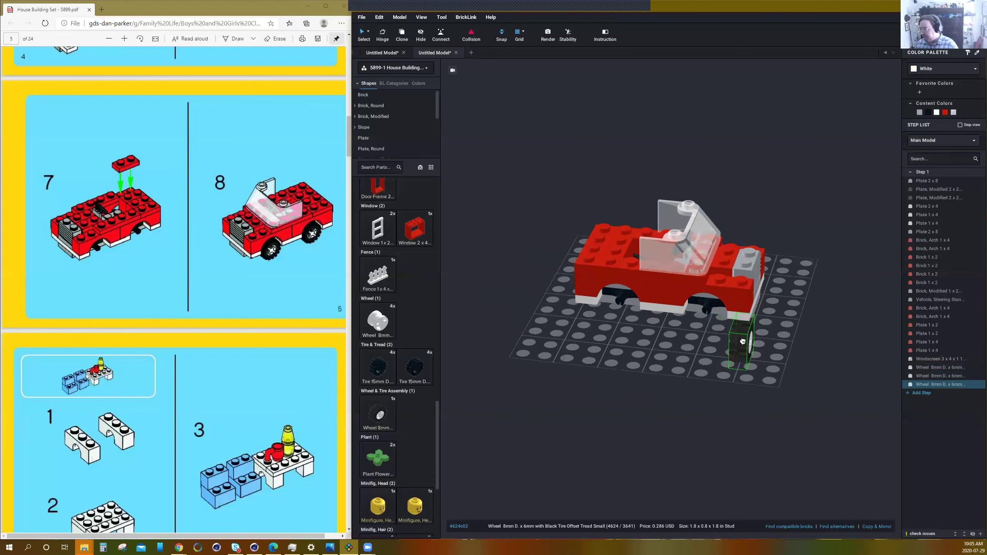
click(699, 306)
key(ctrl+v)
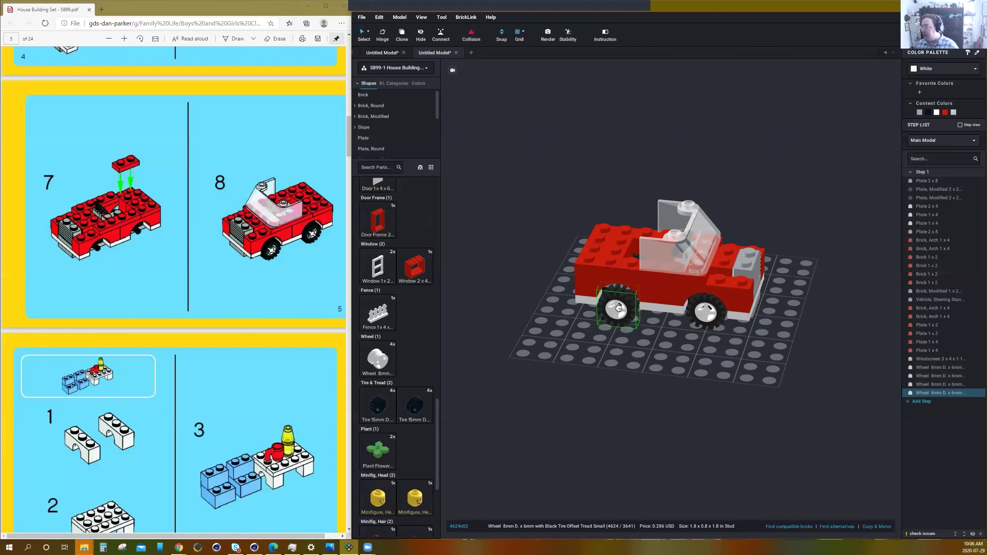
click(618, 299)
click(624, 389)
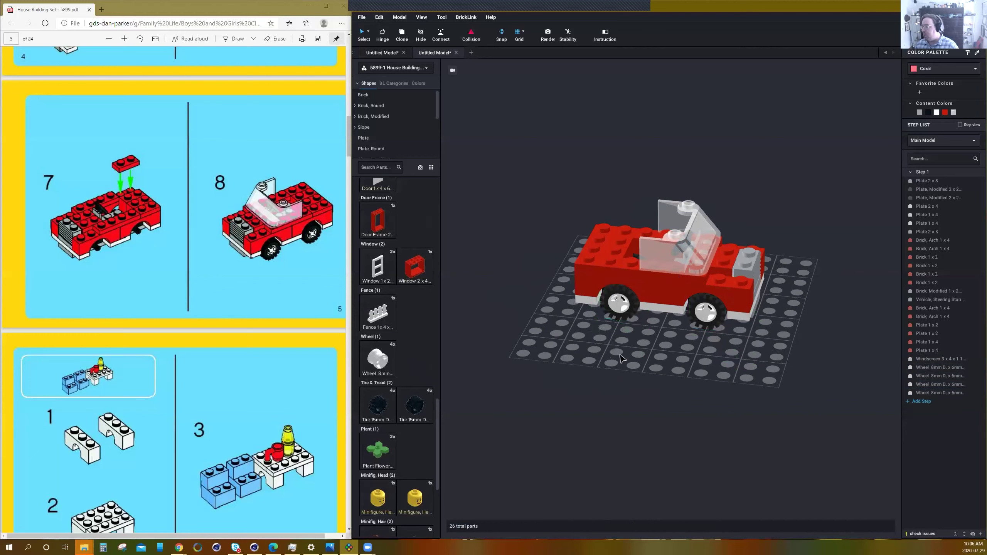
Place a separate white Wheel 8mm D. without a tire on the ground beside the car, and discard the extra copy.
click(374, 362)
click(583, 391)
key(ctrl+v)
key(Delete)
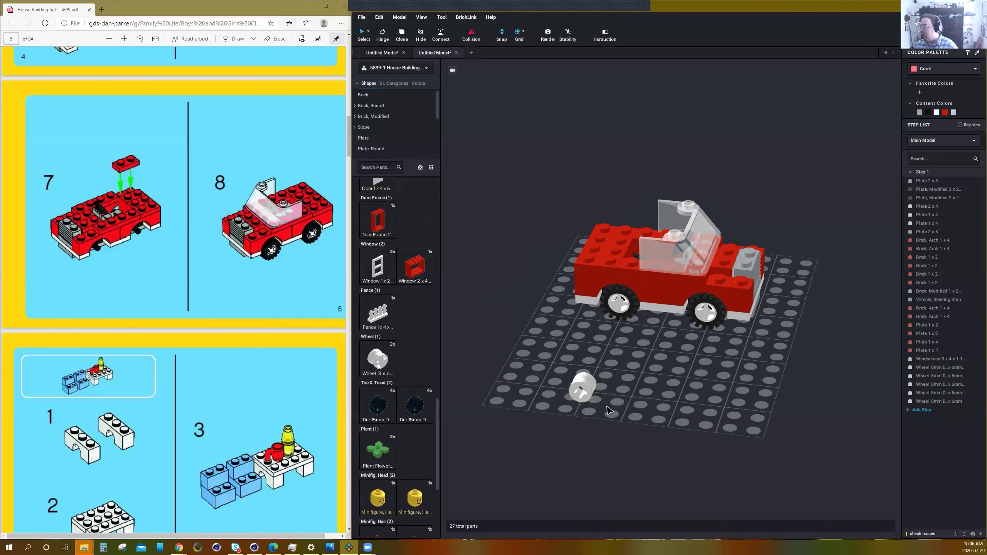
Fit a black Tire 15mm D. x 6mm onto the loose white wheel beside the car and discard the extra copy.
scroll(560, 404, up, 4)
click(377, 412)
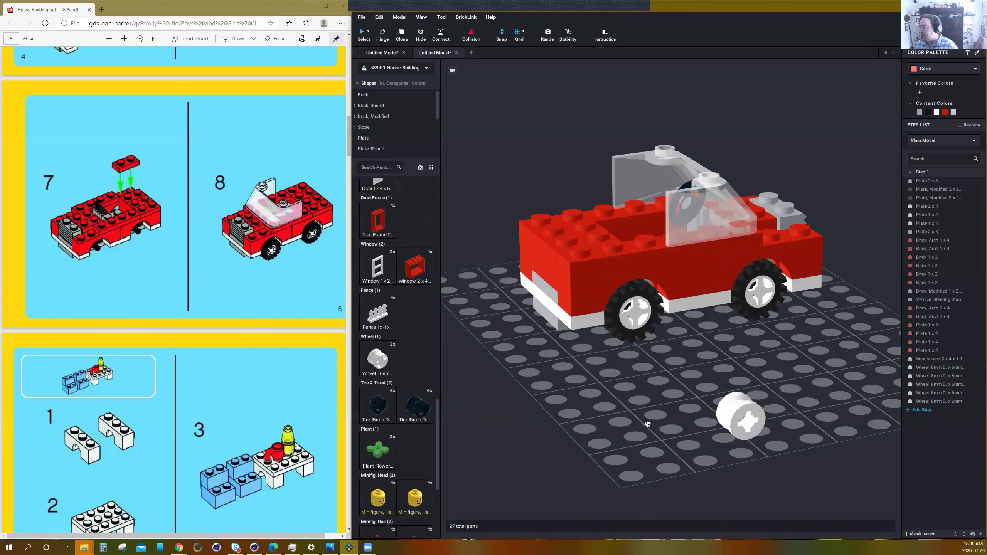
click(744, 413)
key(Escape)
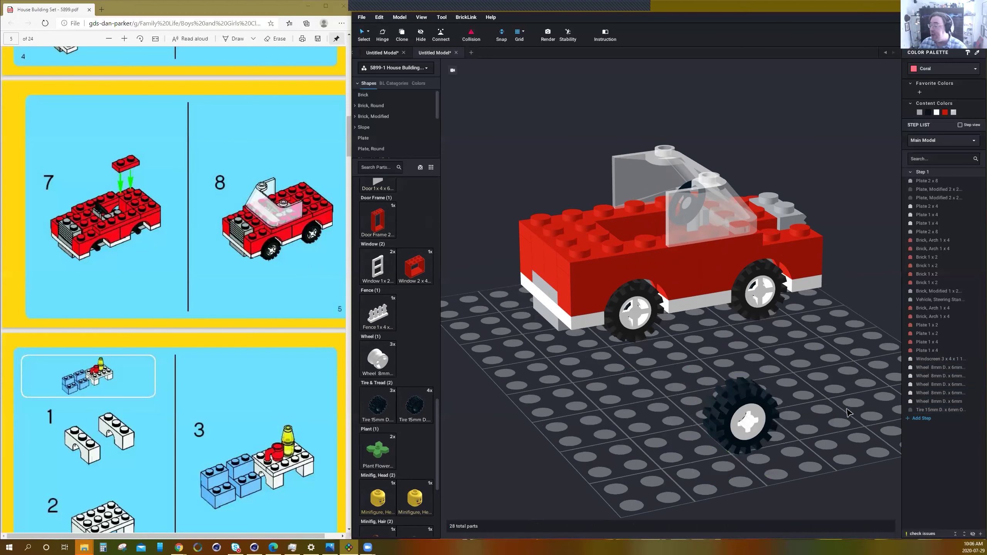
Select the loose wheel and its tire beside the car together and delete both.
right_drag(806, 421, 730, 433)
drag(665, 432, 485, 493)
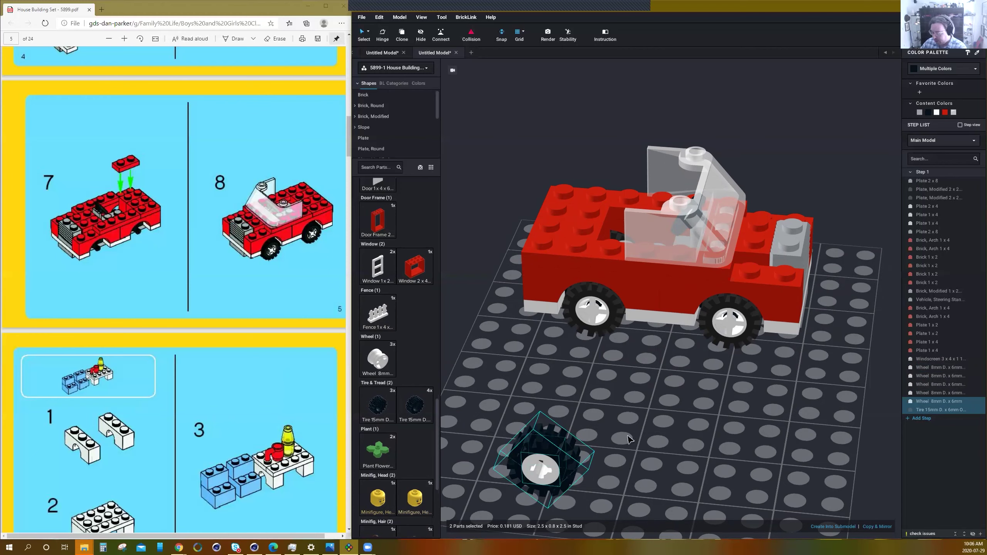
key(Delete)
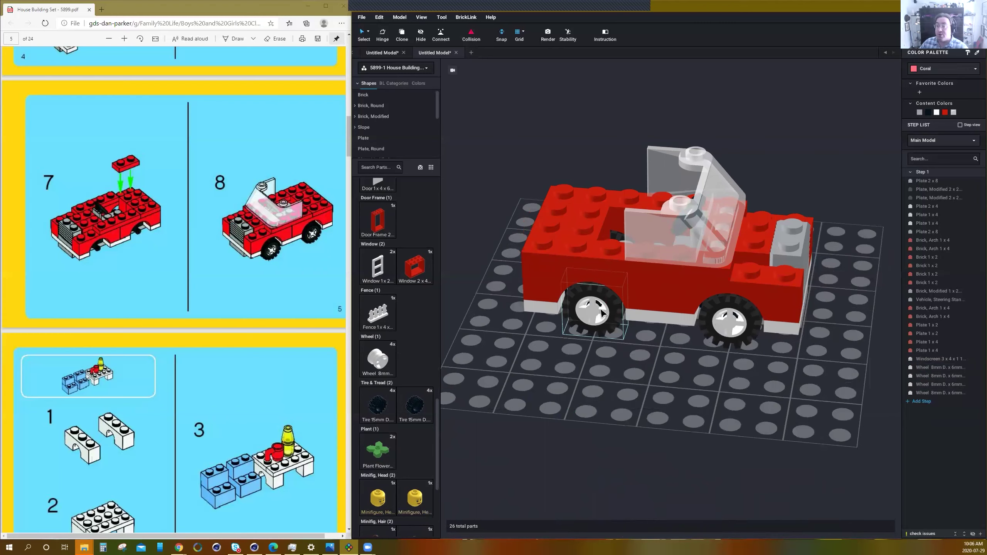
Group all of the car's parts into a submodel named Car and move it toward the back of the grid.
click(567, 378)
scroll(659, 381, down, 3)
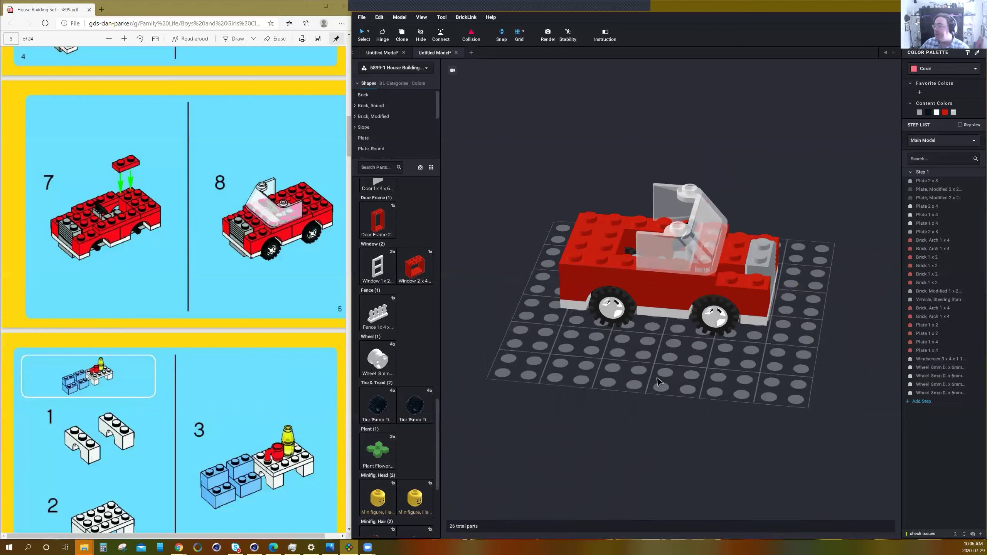
right_drag(658, 382, 639, 392)
drag(806, 155, 535, 350)
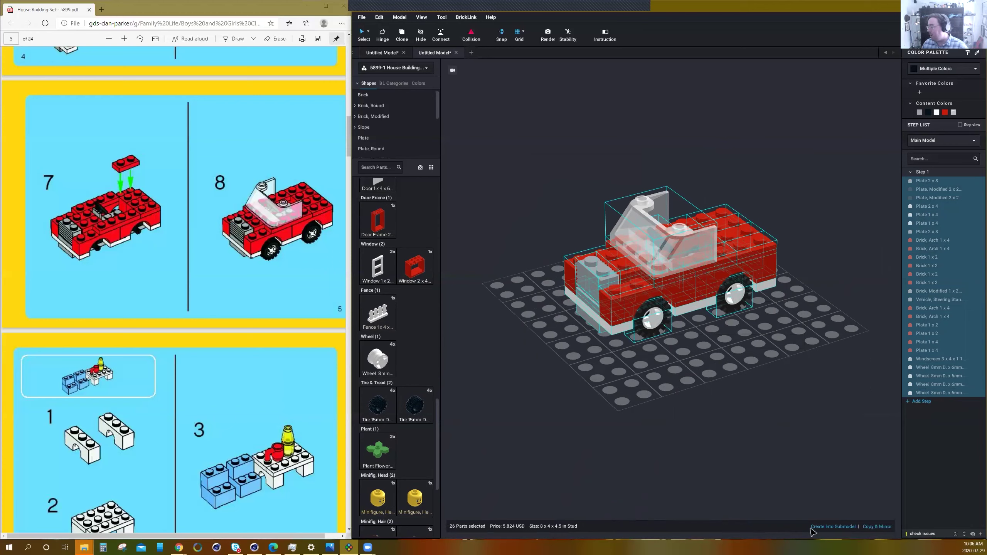
click(805, 163)
drag(805, 164, 533, 367)
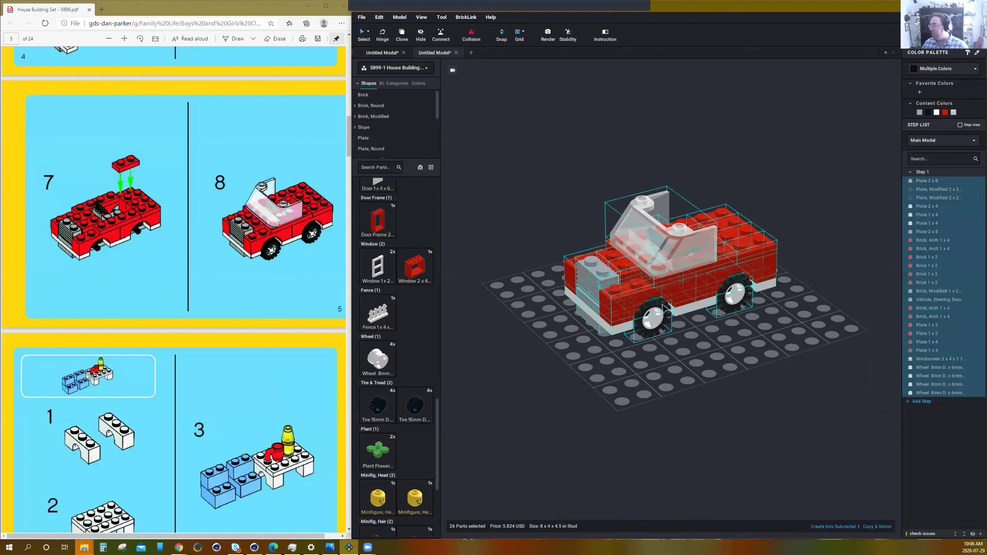
click(839, 527)
text(Car)
key(Return)
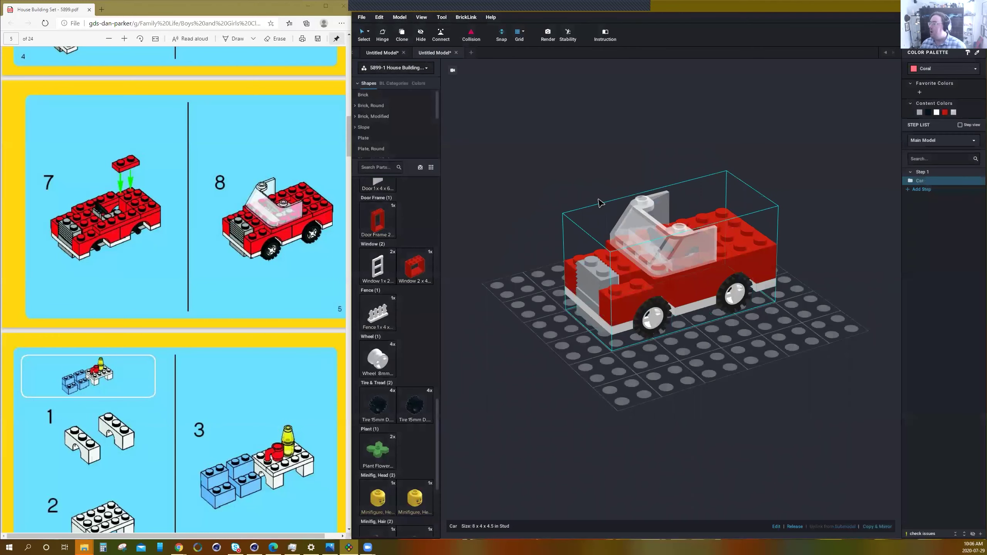
drag(677, 288, 751, 212)
drag(720, 181, 665, 218)
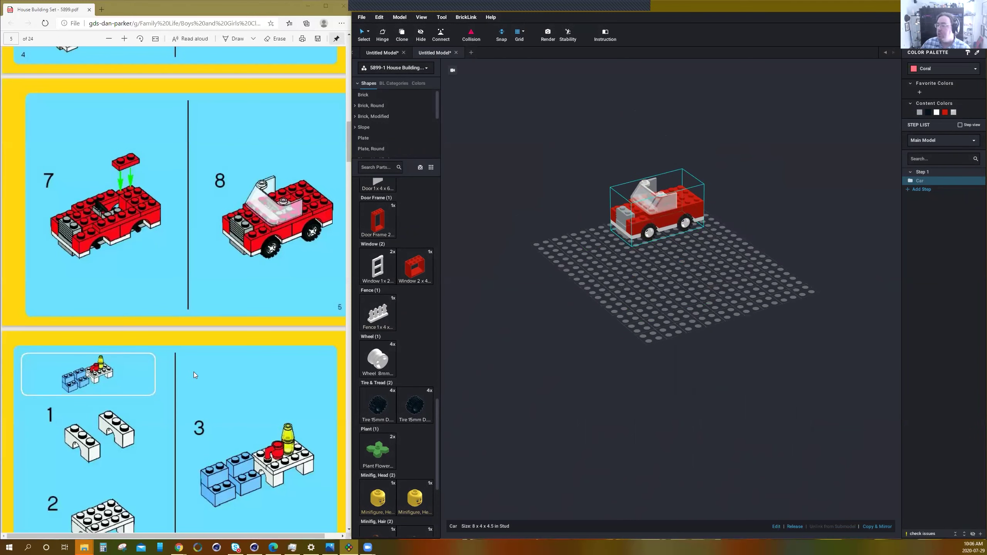
Go to the table instructions on page 6 of the PDF and place a white Brick, Arch 1 x 3 in front of the car.
scroll(194, 372, down, 5)
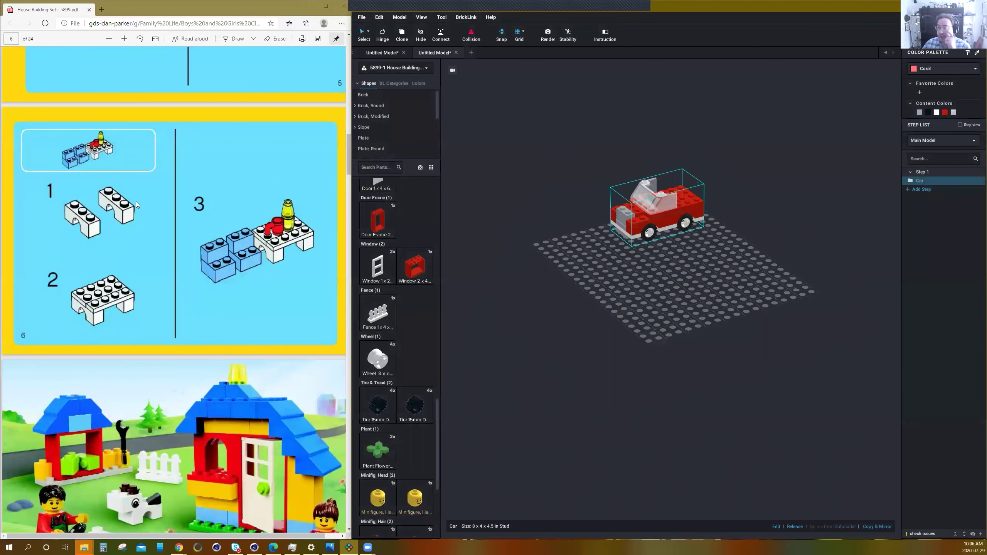
scroll(401, 350, up, 10)
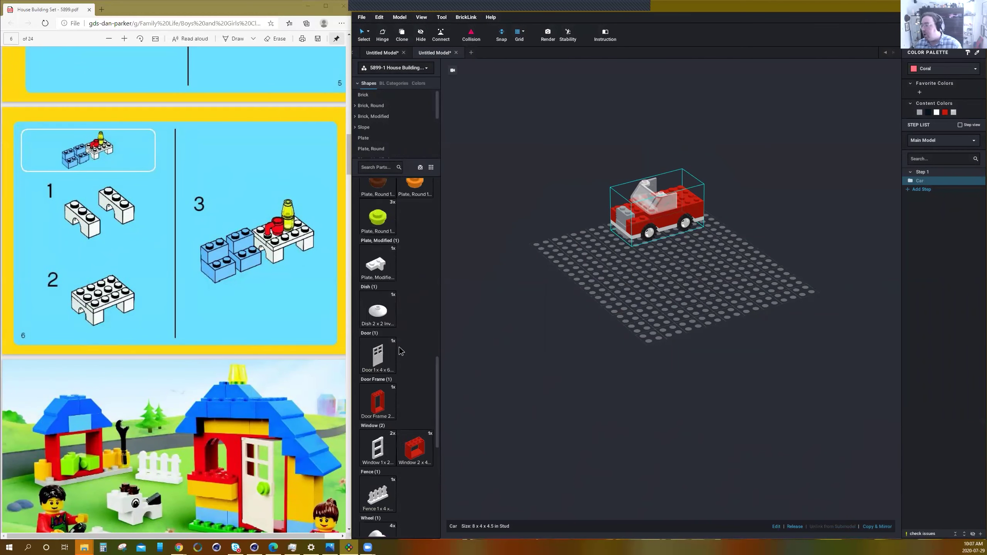
scroll(401, 350, up, 10)
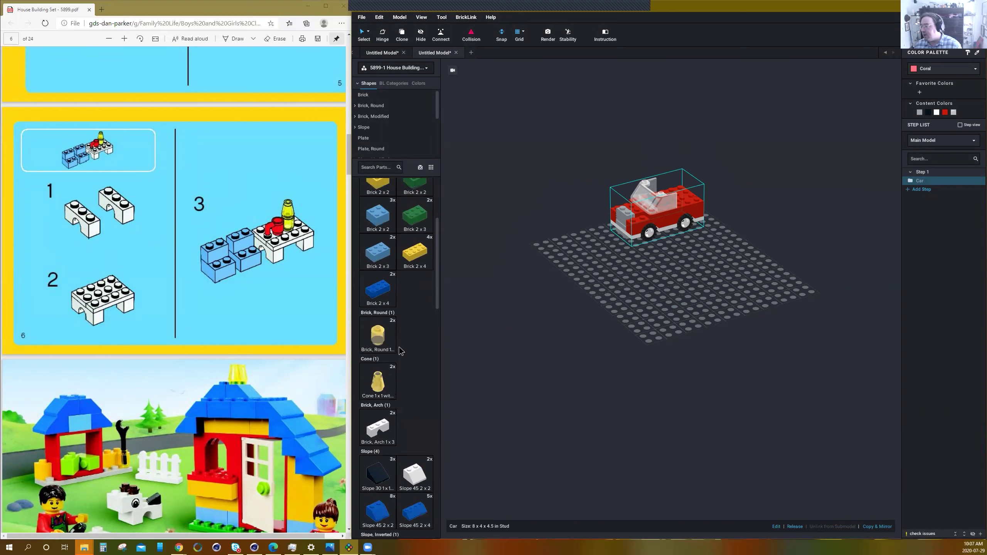
scroll(396, 379, down, 3)
drag(377, 336, 640, 305)
scroll(641, 305, up, 5)
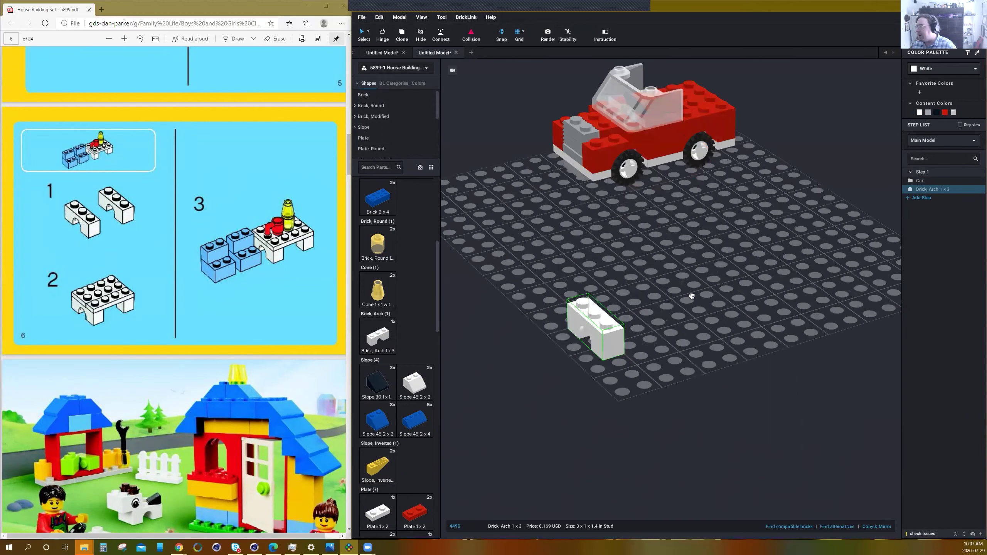
scroll(691, 295, up, 3)
drag(684, 281, 675, 277)
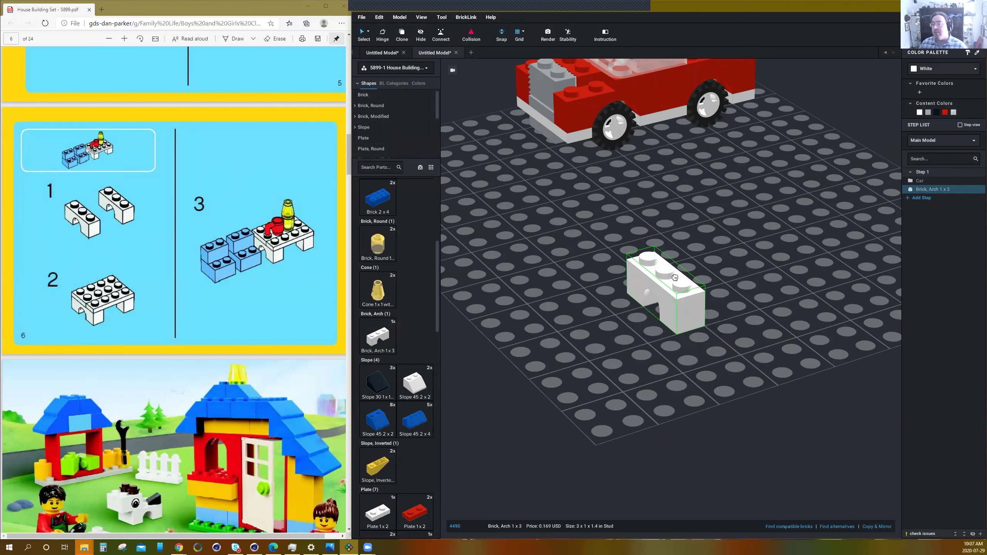
mouse_move(676, 276)
mouse_down()
mouse_move(696, 268)
mouse_move(673, 271)
mouse_up()
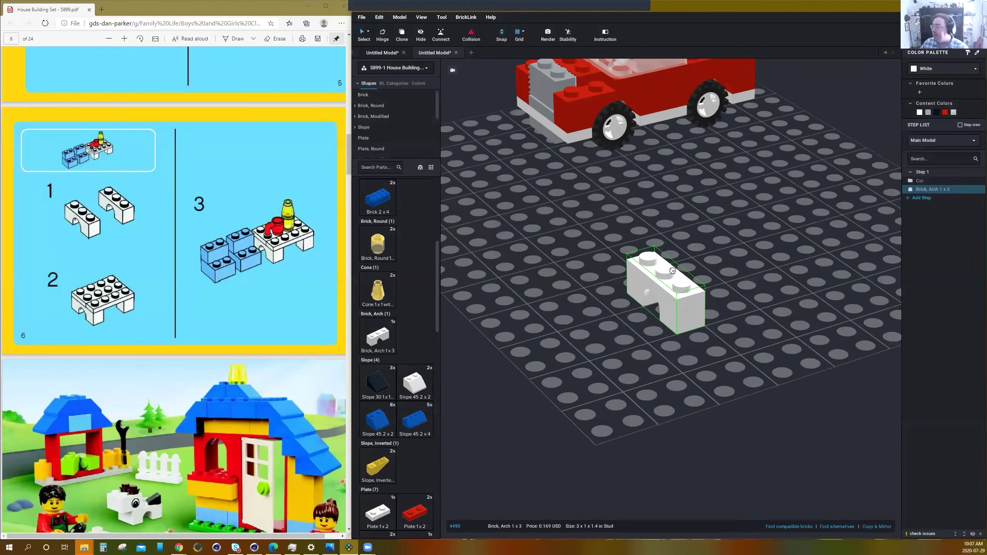
Copy the white arch brick, place the duplicate parallel to the first as the second table leg, and discard the extra copy.
key(ctrl+c)
key(ctrl+v)
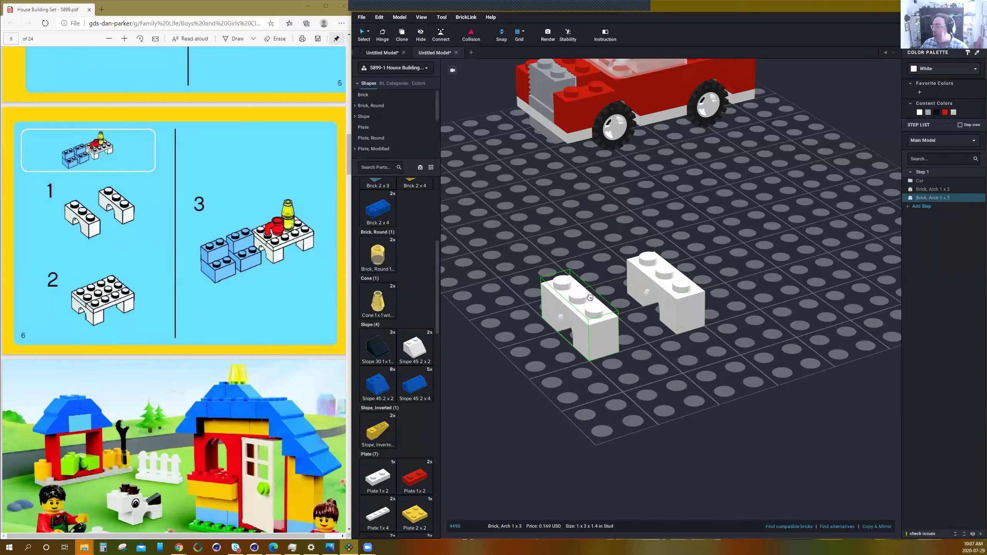
mouse_move(590, 298)
mouse_down()
mouse_move(622, 289)
mouse_move(549, 304)
mouse_move(614, 305)
mouse_move(622, 289)
mouse_move(593, 298)
mouse_move(639, 285)
mouse_move(591, 298)
mouse_up()
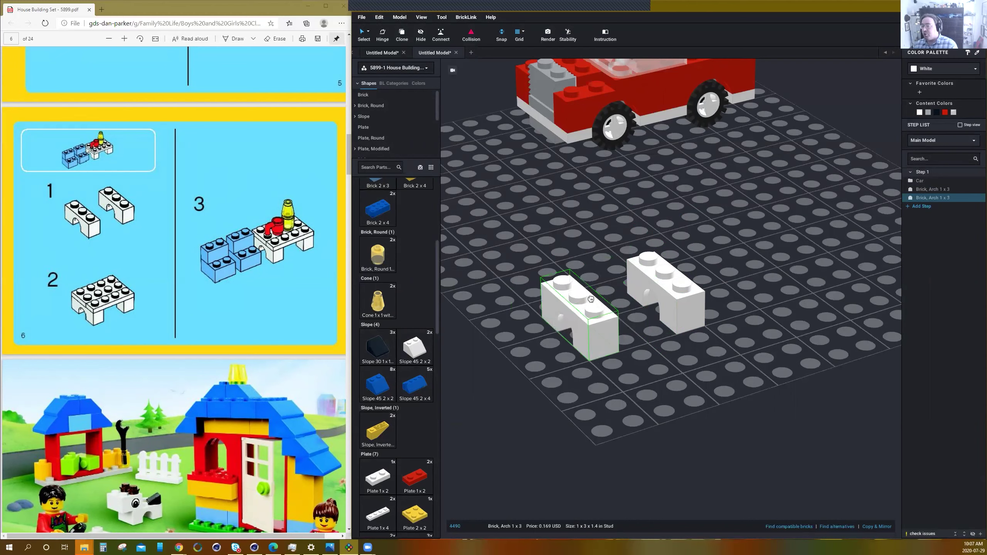
key(ctrl+v)
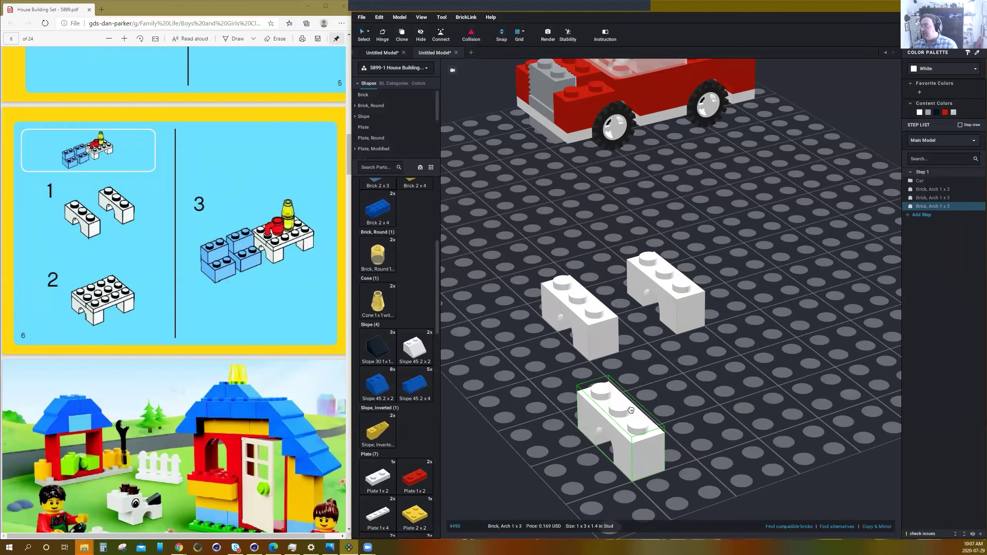
key(Delete)
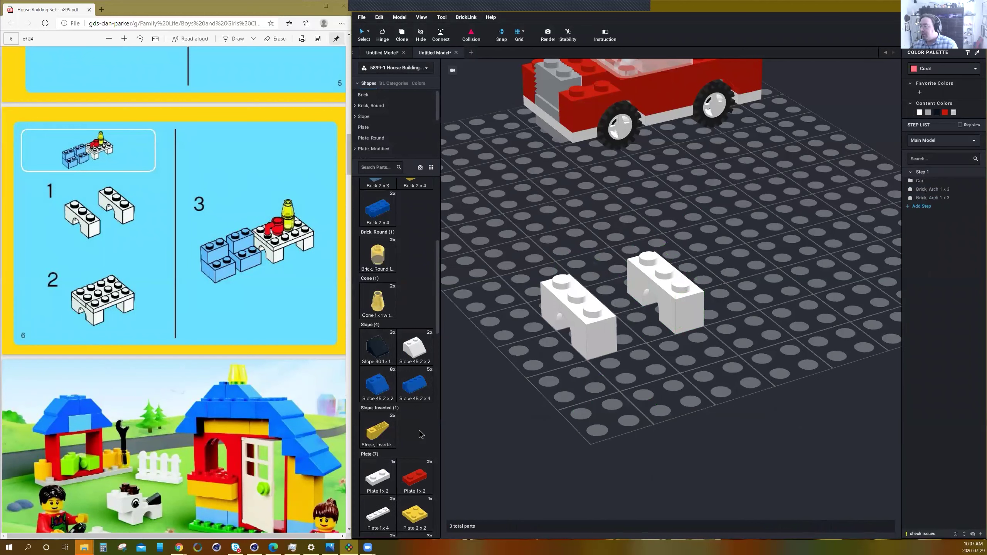
Complete the tabletop across both arches with a white Plate 1 x 4 along the front and a white Plate 2 x 4 behind it.
scroll(393, 423, down, 3)
drag(376, 412, 640, 296)
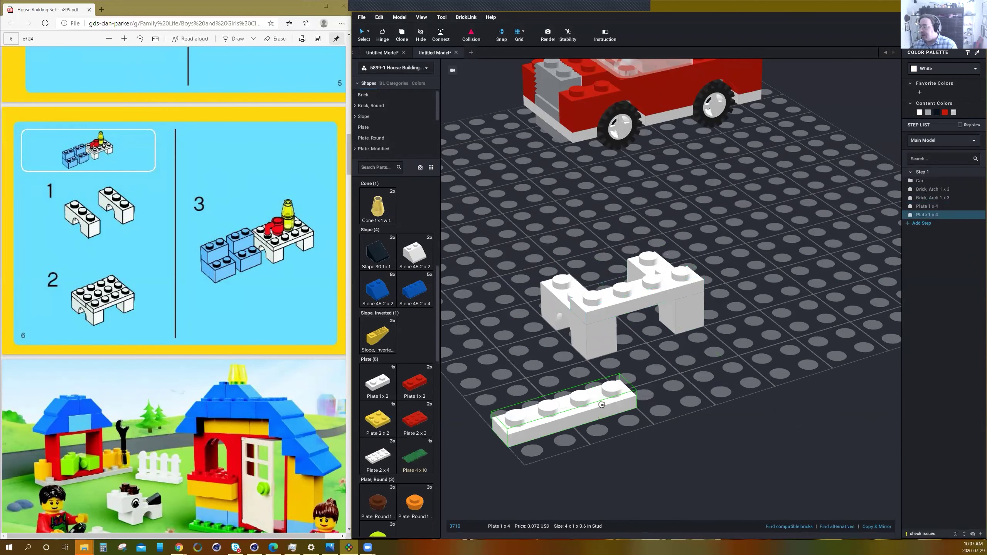
key(Escape)
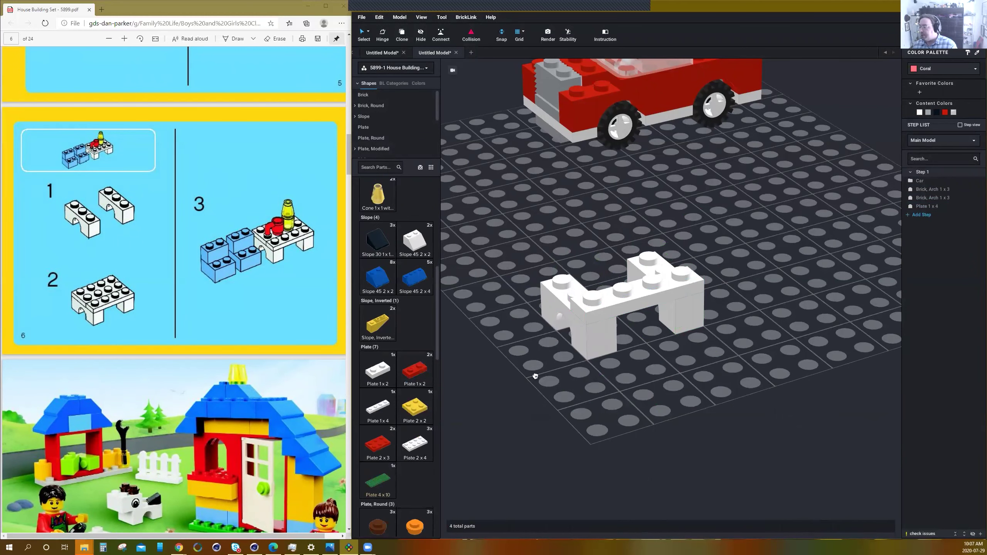
click(619, 266)
key(Escape)
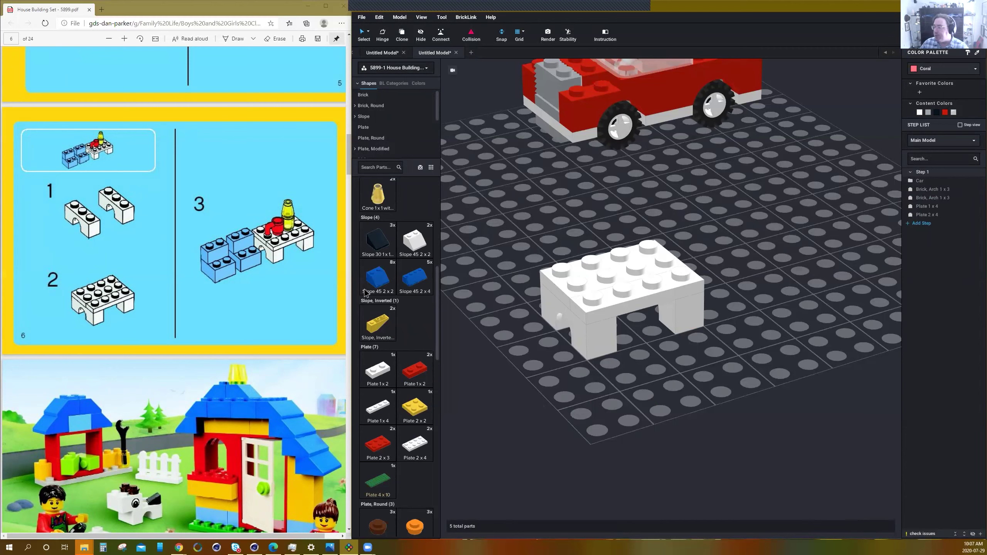
Place a Medium Blue Brick 2 x 2 on the grid beside one end of the table, discarding the extra copy.
scroll(382, 316, up, 8)
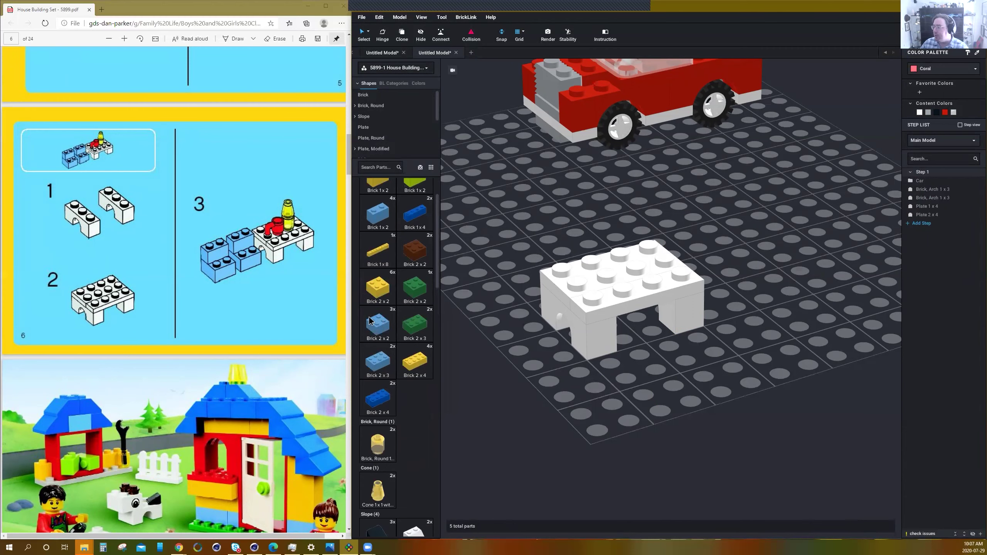
drag(371, 325, 503, 334)
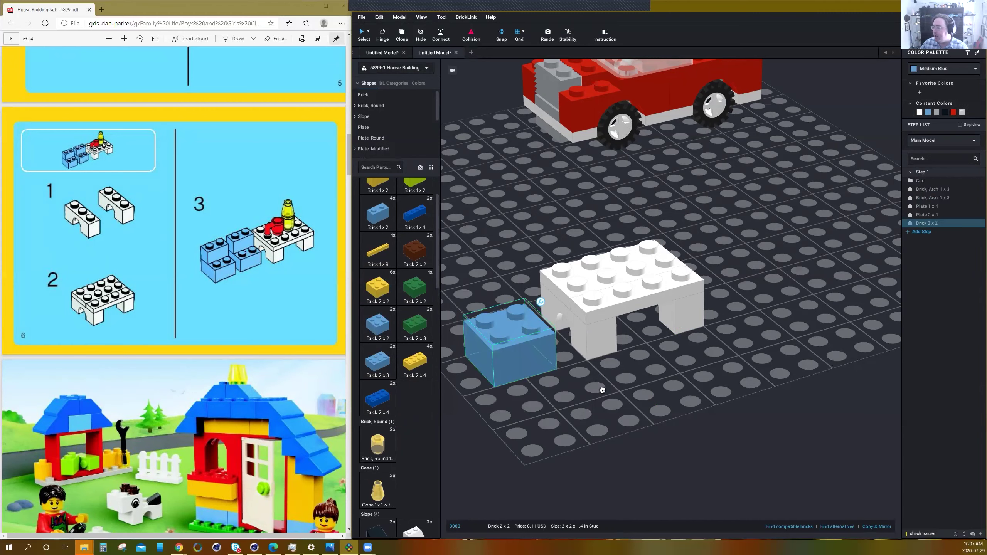
key(ctrl+c)
key(ctrl+v)
click(615, 397)
key(Delete)
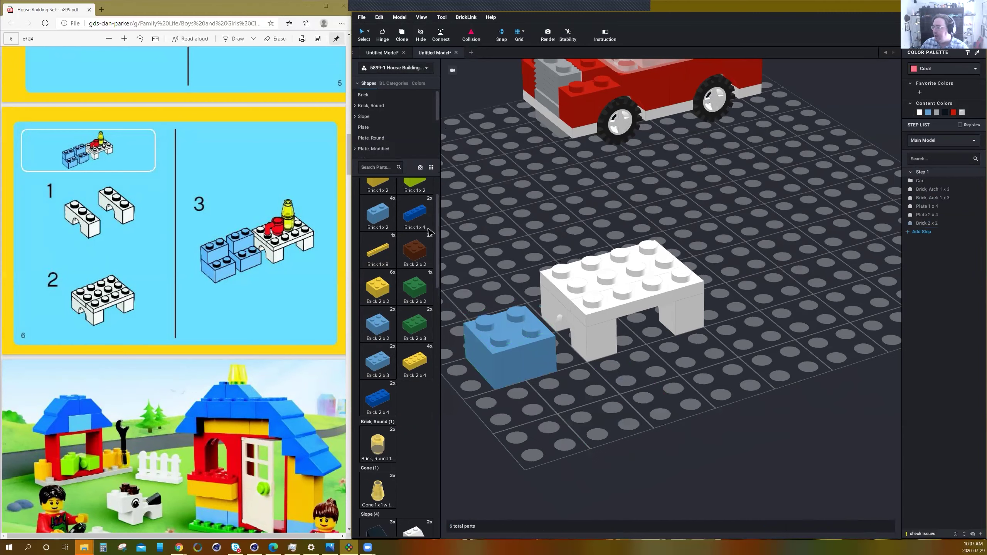
Stack a Medium Blue Brick 1 x 2 on the blue brick's outer row as a backrest facing the table.
drag(382, 215, 584, 352)
click(584, 352)
right_drag(699, 404, 585, 191)
key(Escape)
Group the two blue bricks into a submodel named Chair.
drag(593, 180, 544, 349)
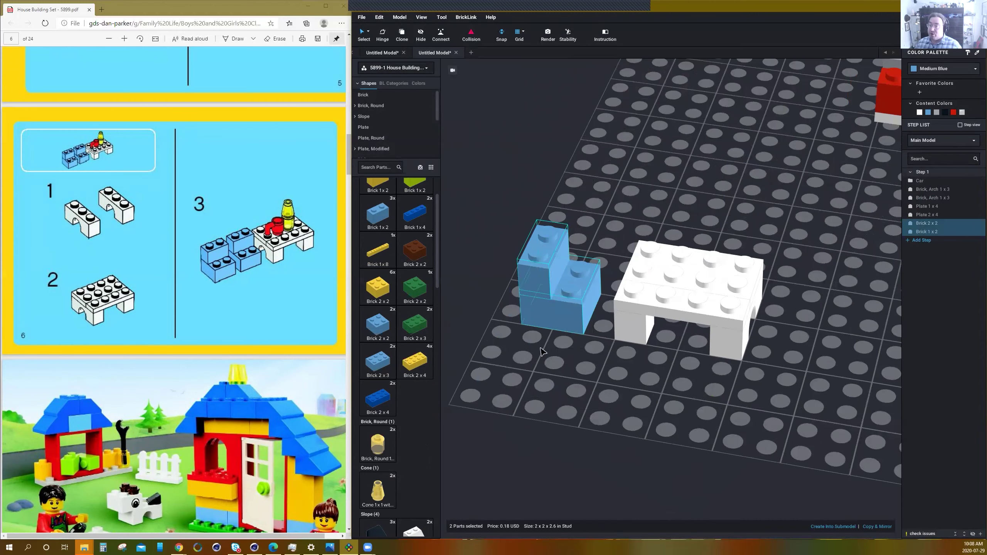
click(841, 527)
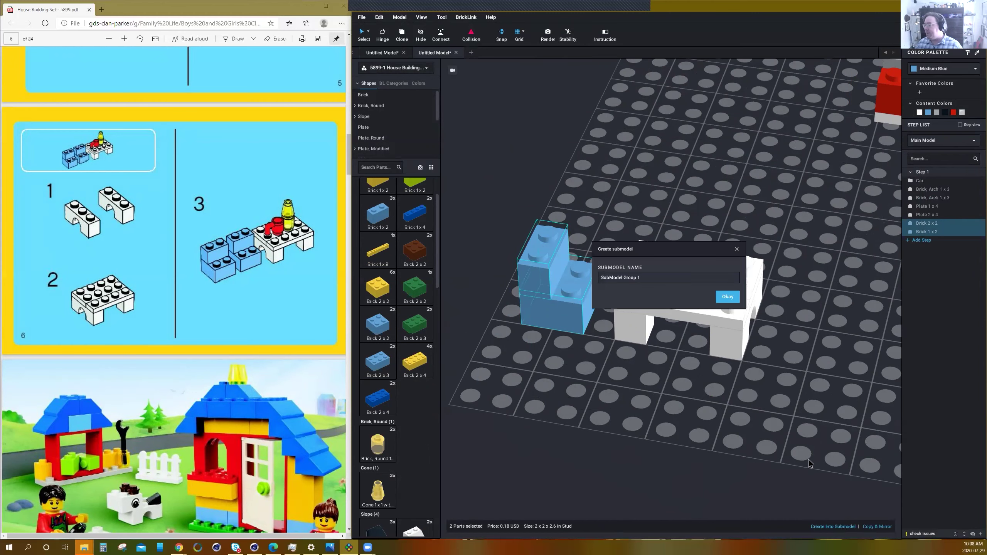
text(c)
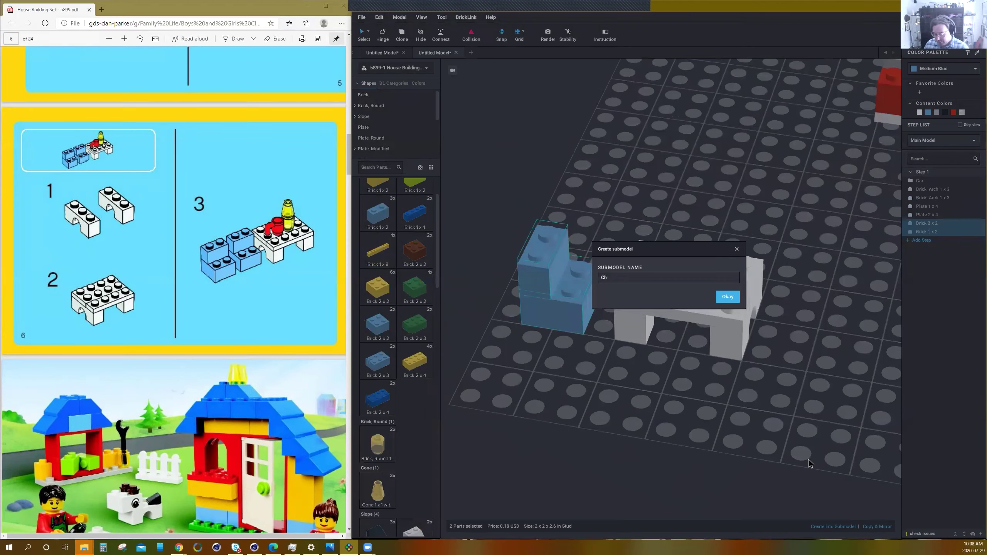
text(hair)
key(Return)
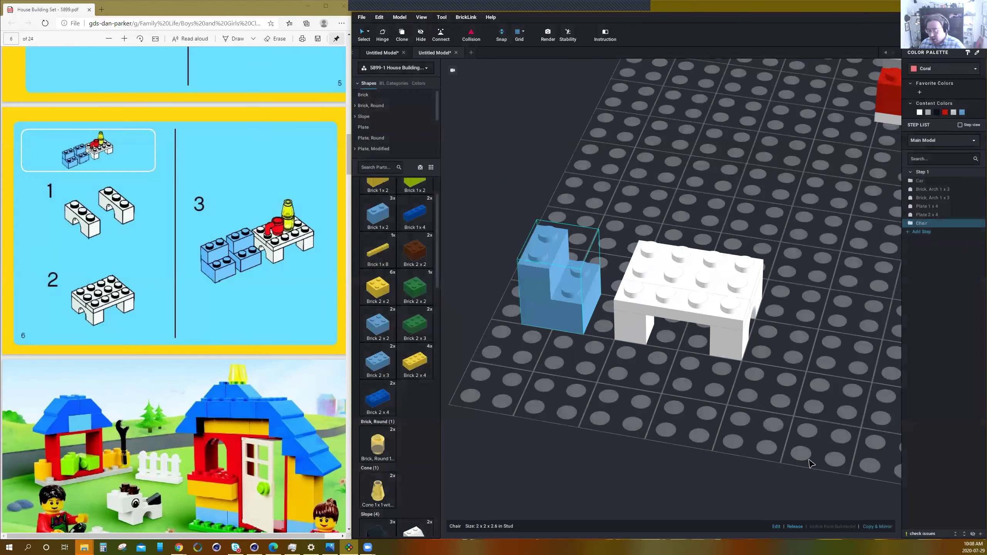
Copy the Chair submodel, paste it at the opposite end of the table, and rotate it so its seat faces the table.
right_click(541, 310)
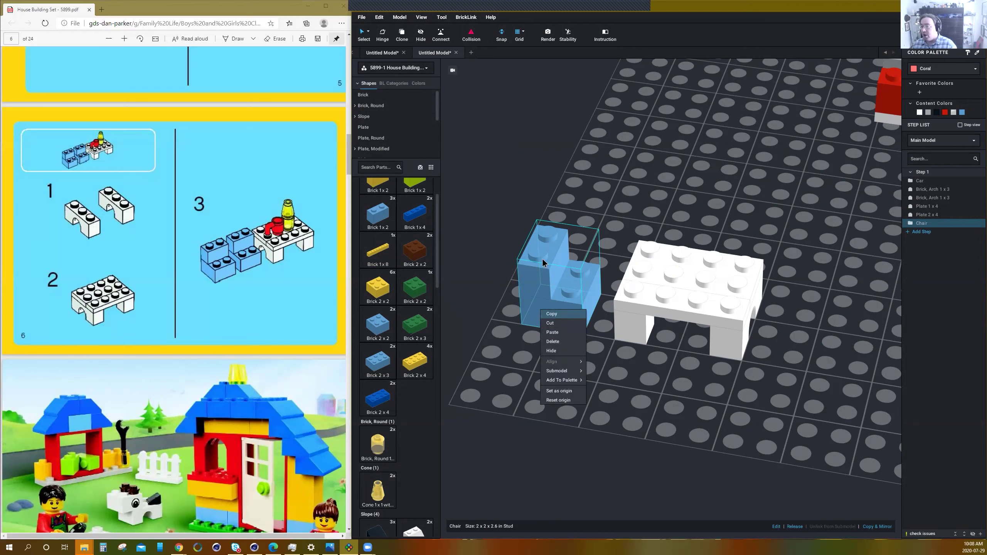
click(551, 315)
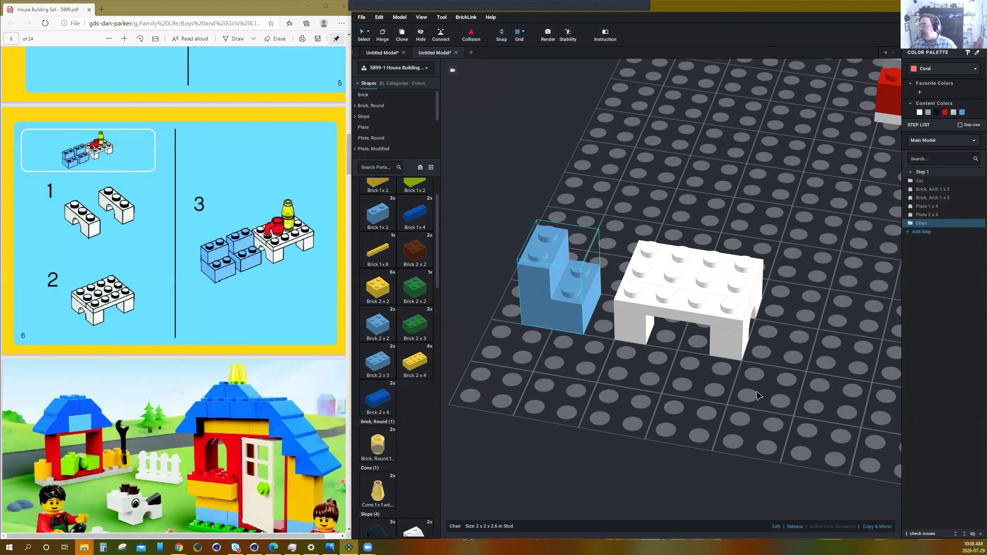
right_click(779, 375)
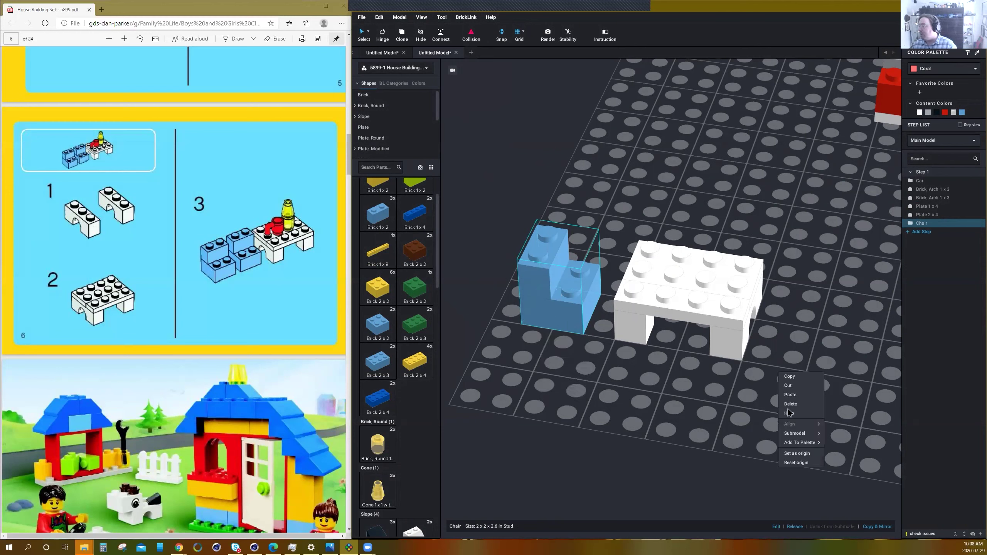
click(816, 396)
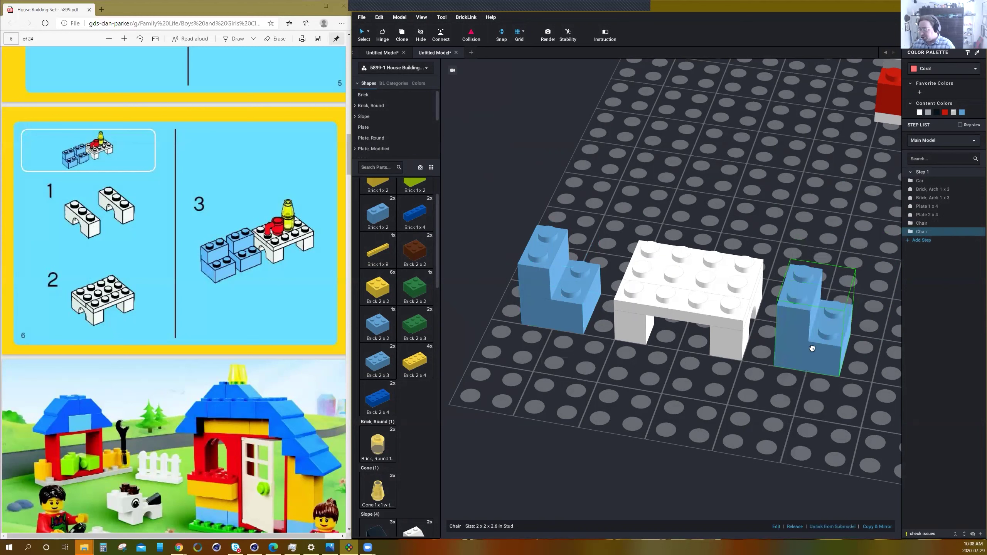
key(Right)
click(811, 350)
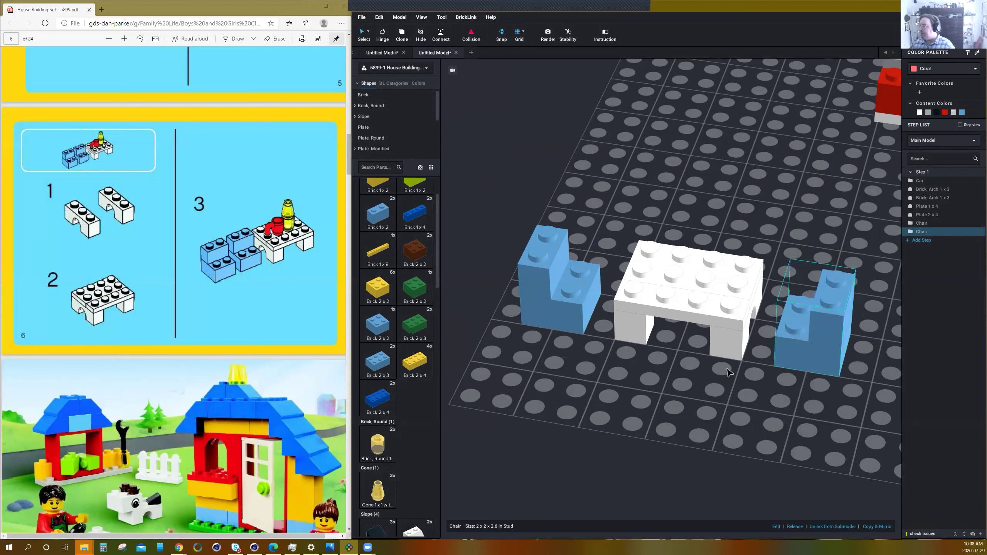
click(667, 386)
right_drag(670, 389, 698, 345)
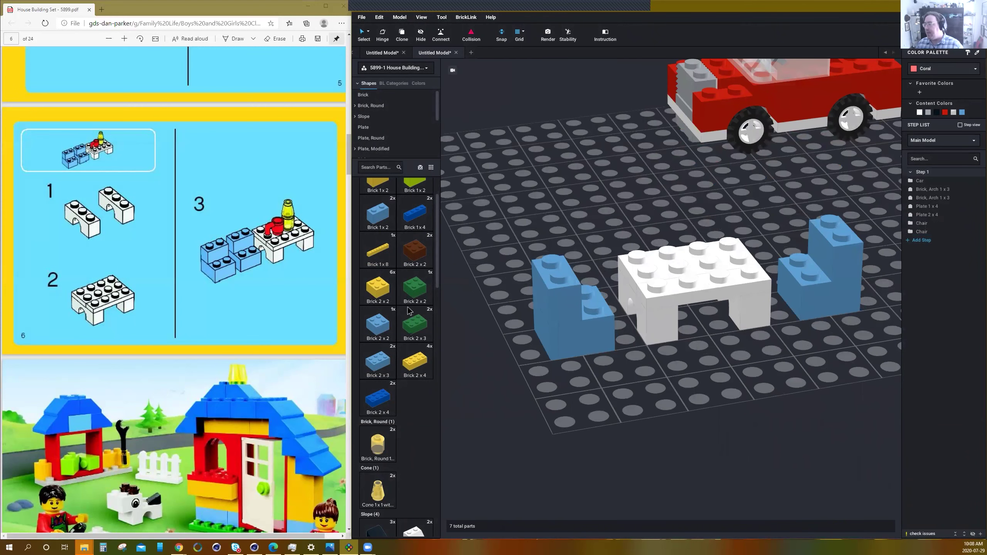
Place a red Minifig, Utensil Cup on the tabletop with its handle facing the nearer chair, discarding the extra copy.
scroll(409, 310, down, 9)
scroll(404, 307, down, 10)
scroll(404, 307, down, 7)
drag(382, 529, 684, 236)
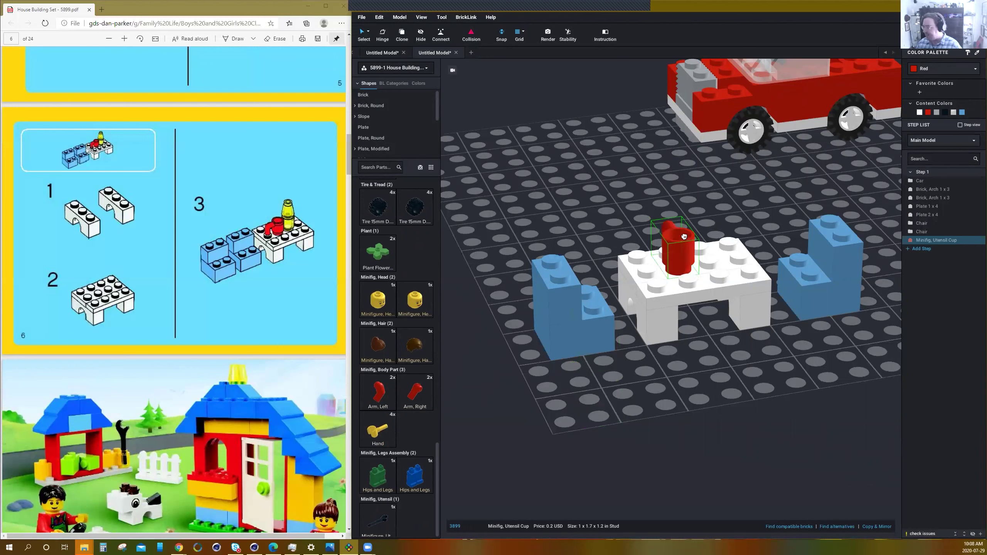
key(Left)
click(682, 236)
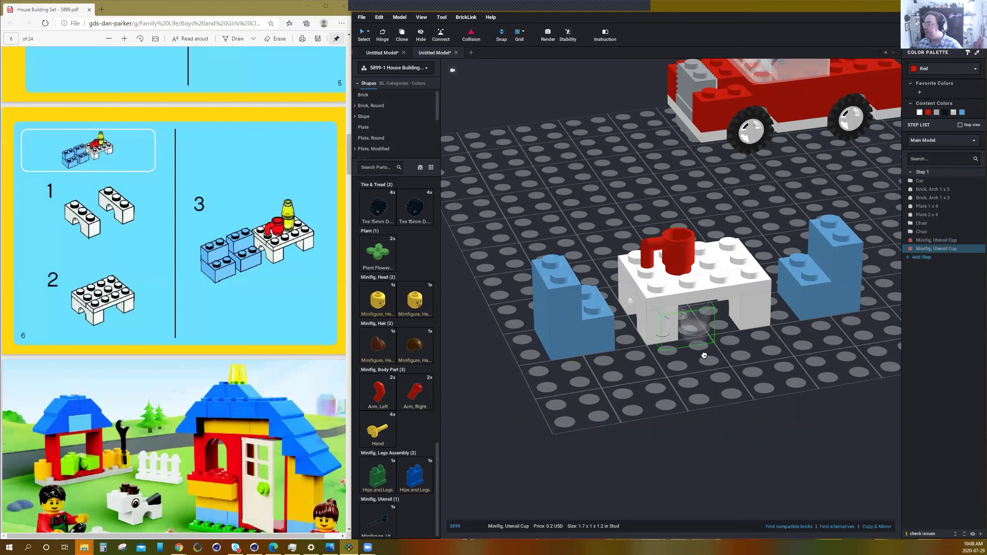
key(Escape)
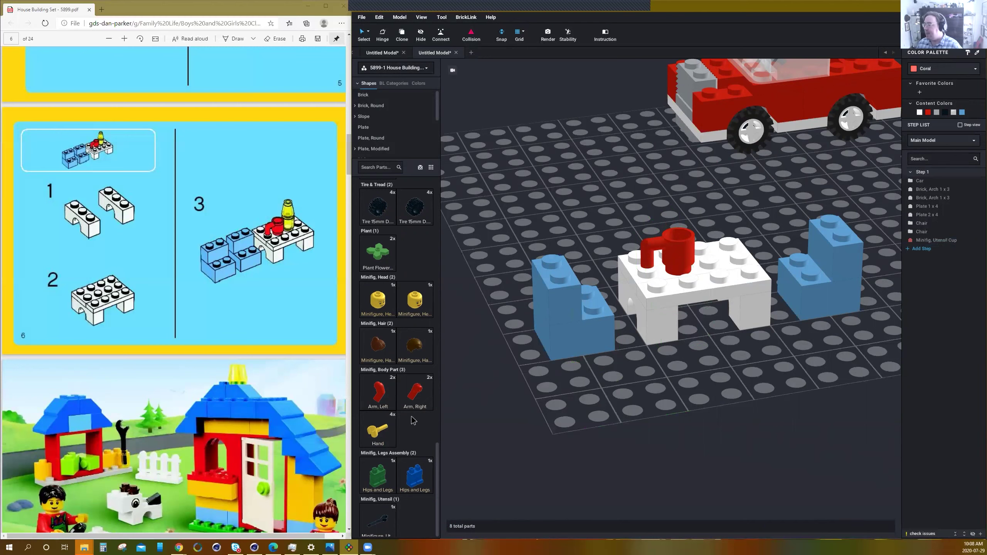
Place a Trans-Yellow Brick, Round 1 x 1 beside the cup and top it with a Trans-Yellow Cone 1 x 1 to form a bottle.
scroll(413, 420, up, 10)
scroll(412, 408, up, 5)
click(378, 370)
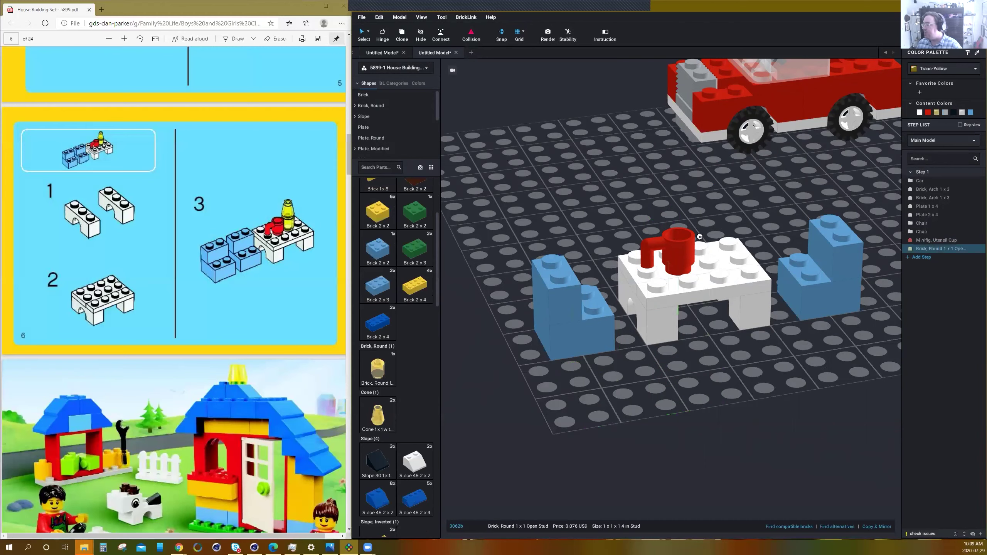
click(708, 238)
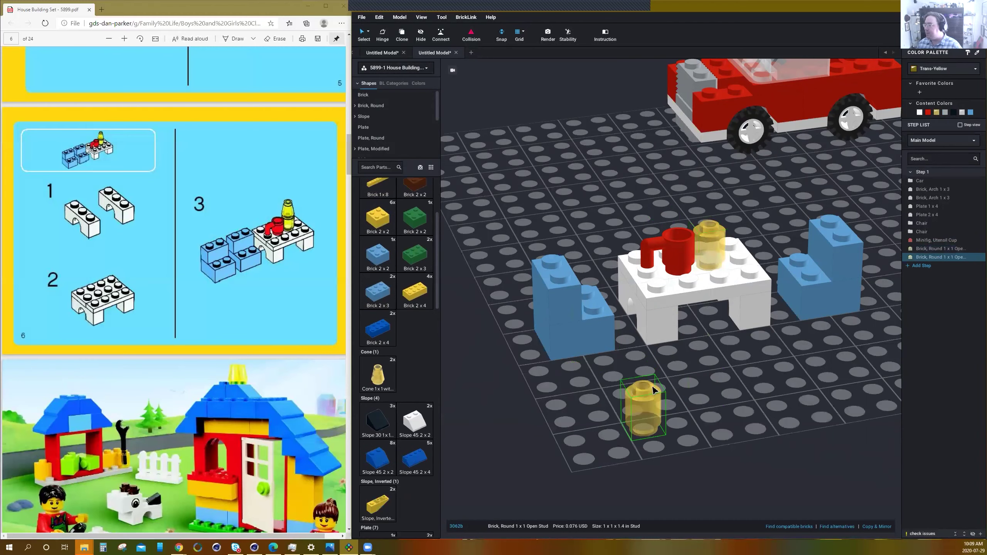
key(Escape)
click(378, 415)
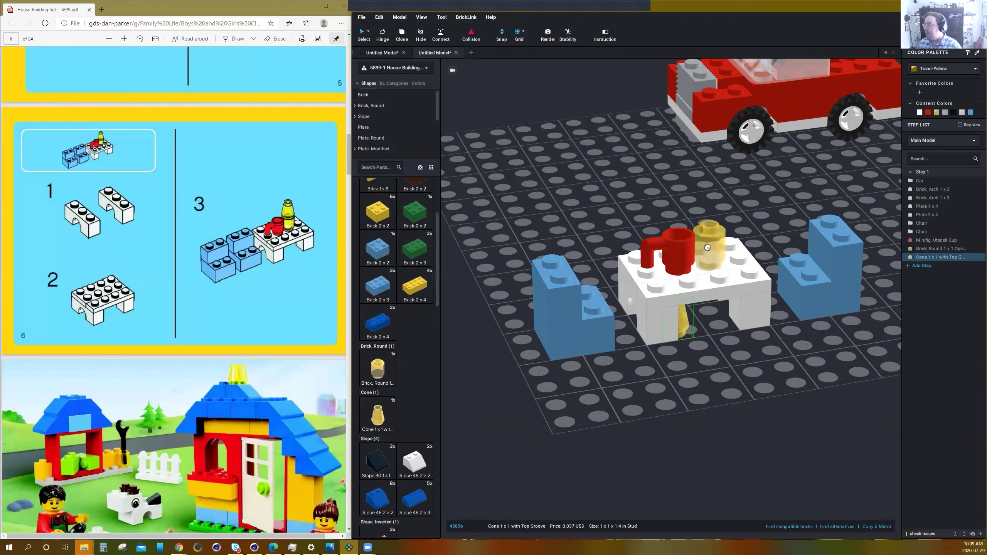
click(715, 200)
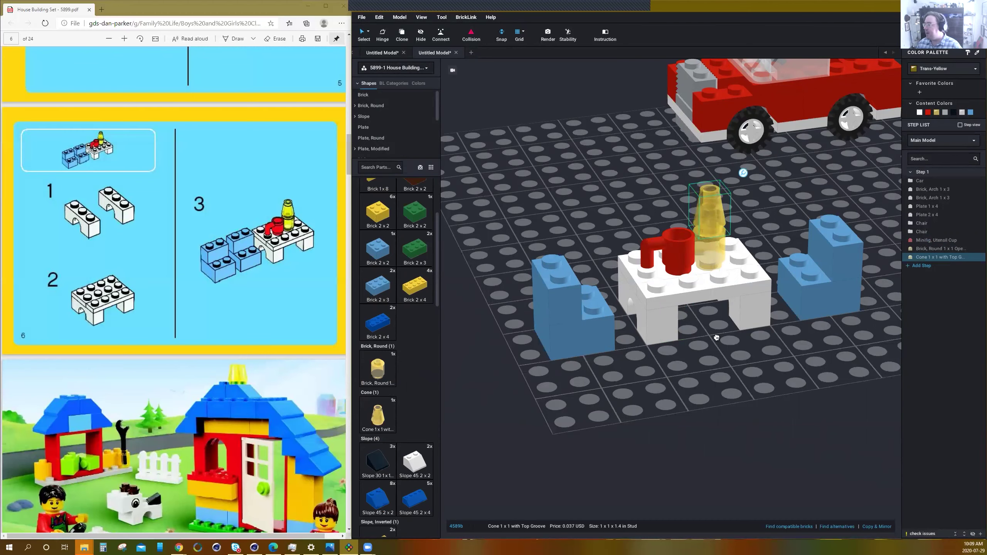
key(Escape)
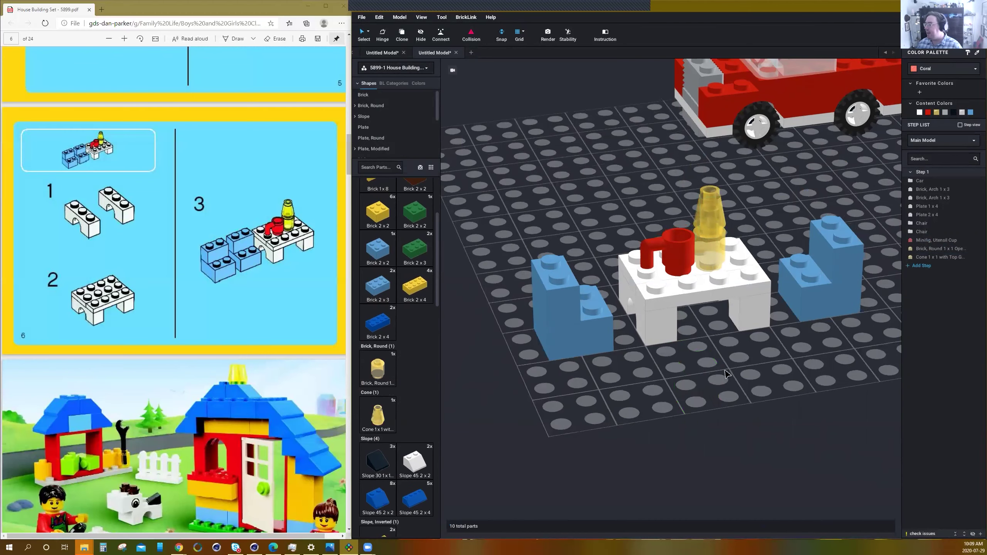
Advance the PDF instructions to the dog model on page 8.
scroll(705, 371, down, 3)
scroll(715, 368, up, 4)
mouse_move(715, 365)
right_down()
mouse_move(736, 374)
mouse_move(709, 366)
right_up()
scroll(253, 373, down, 10)
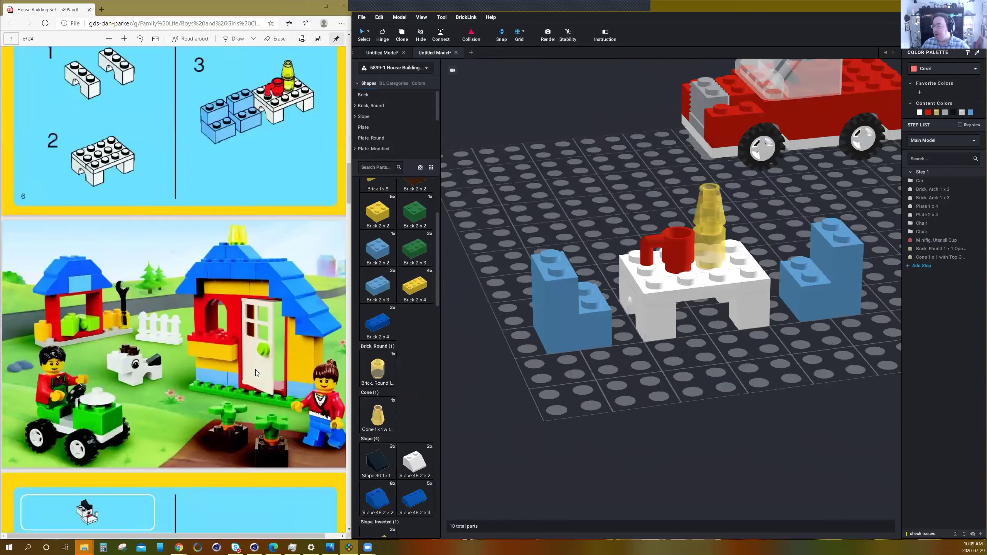
scroll(264, 362, up, 5)
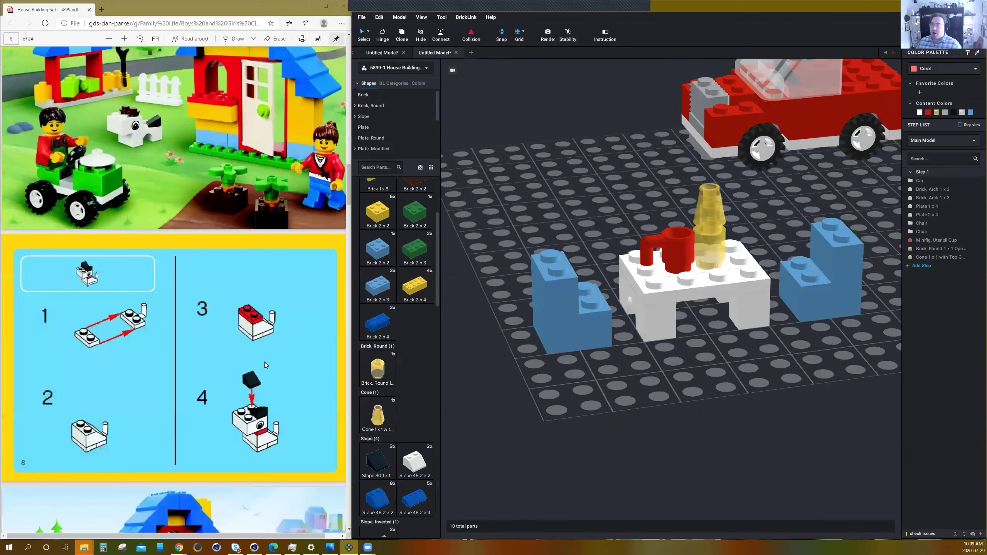
scroll(266, 356, down, 2)
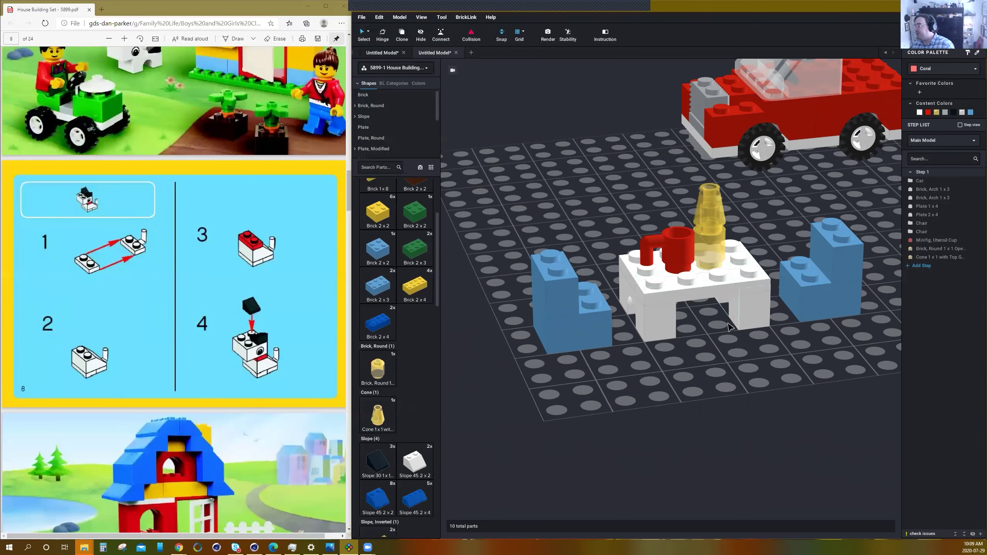
Place a white Plate 1 x 2 on the open grid in front of the table as the dog's front base.
scroll(598, 408, down, 4)
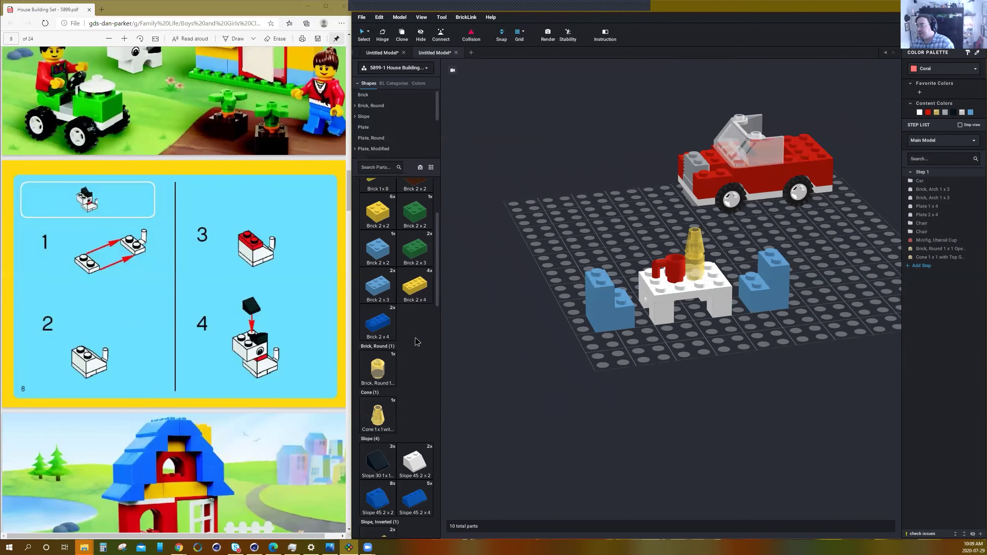
scroll(416, 342, up, 4)
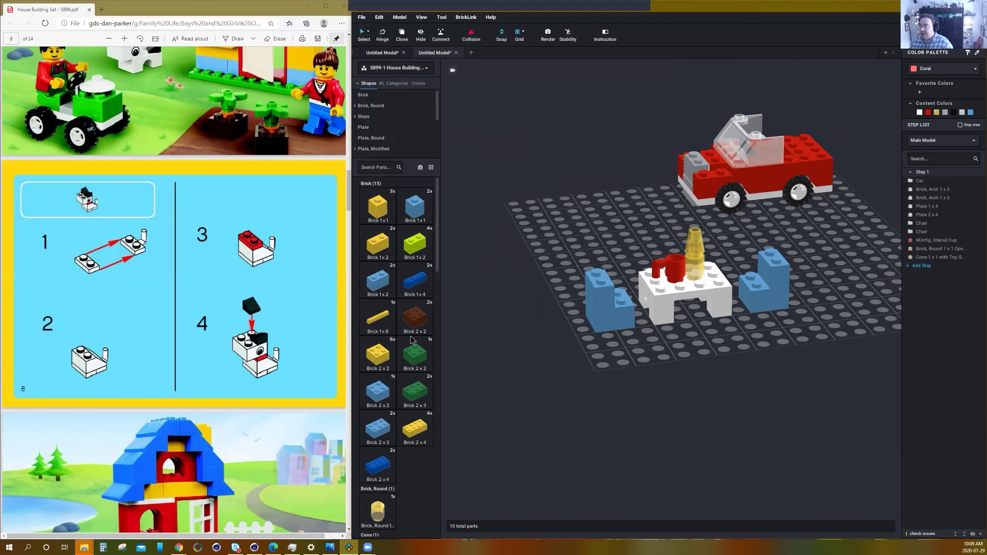
scroll(413, 310, down, 10)
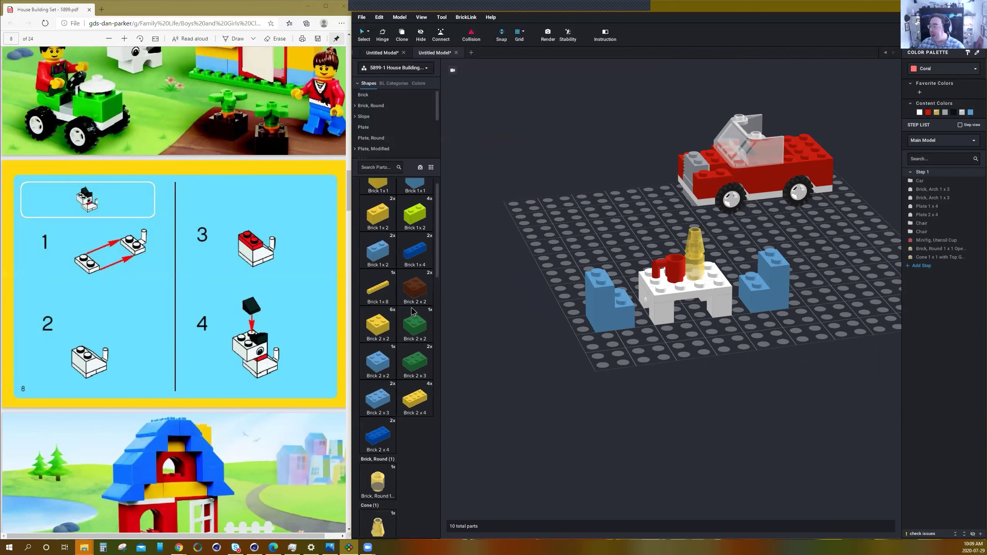
scroll(413, 310, down, 1)
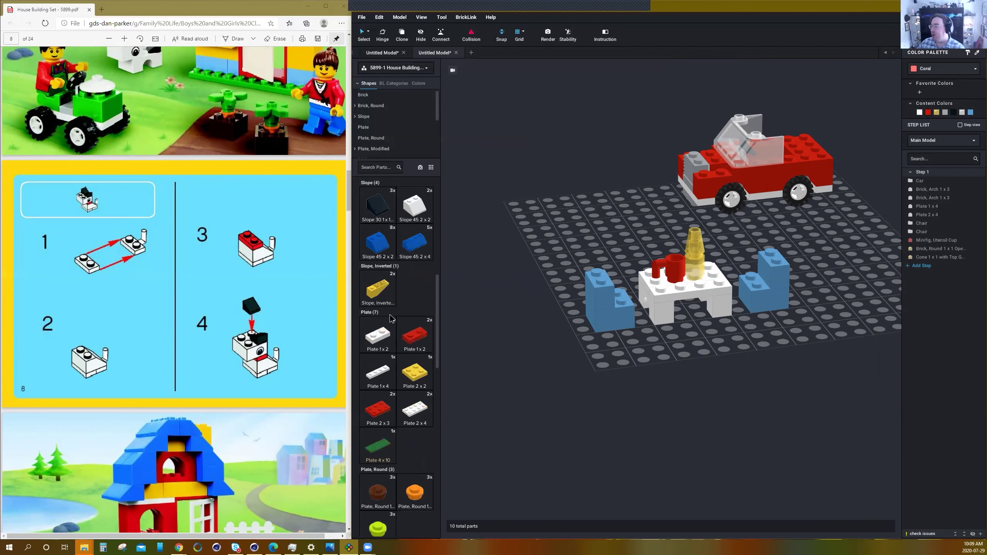
drag(381, 344, 653, 369)
key(s)
key(Right)
click(712, 366)
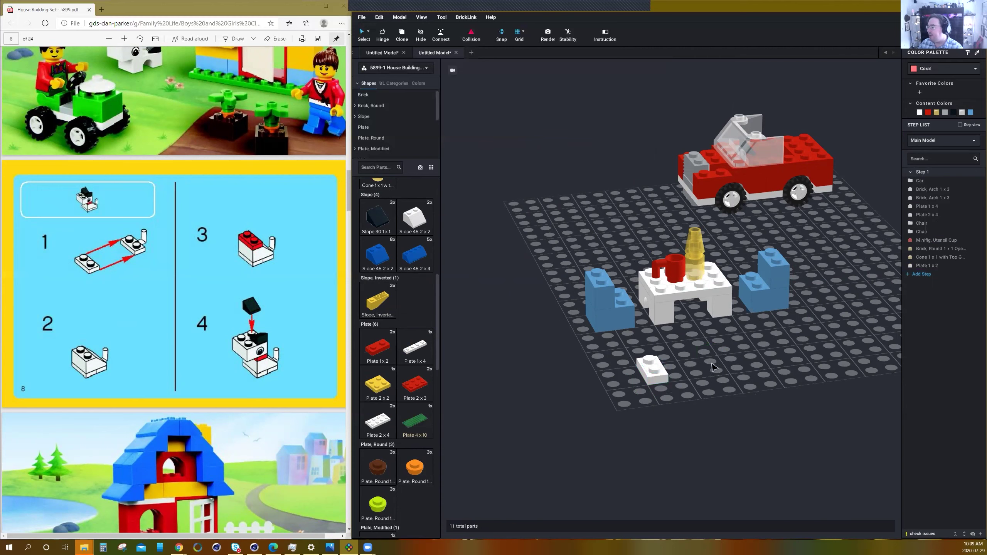
Place a white Plate, Modified 1 x 2 with Arm Up against the plate as the dog's tail, discarding the extra copy.
scroll(402, 360, down, 2)
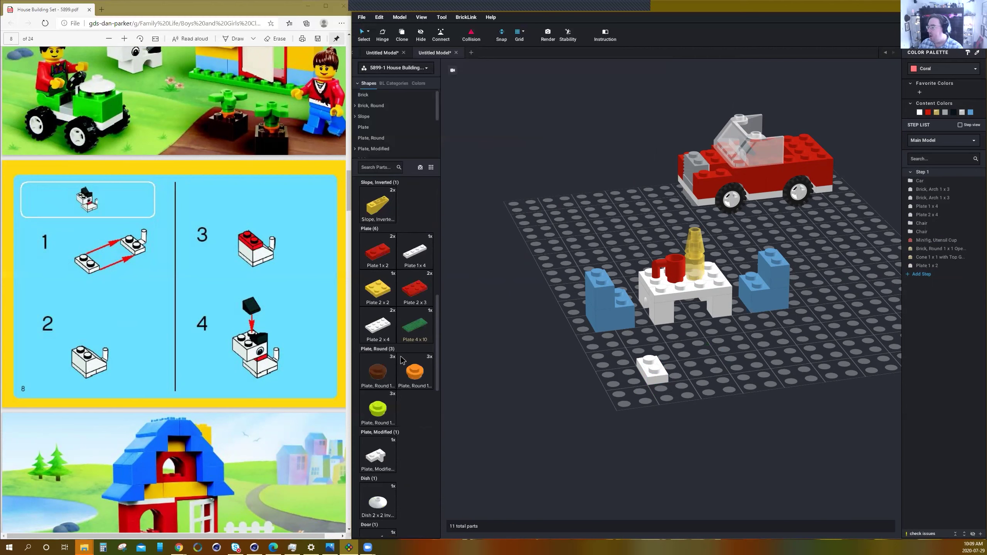
drag(396, 370, 694, 358)
key(Right)
click(669, 366)
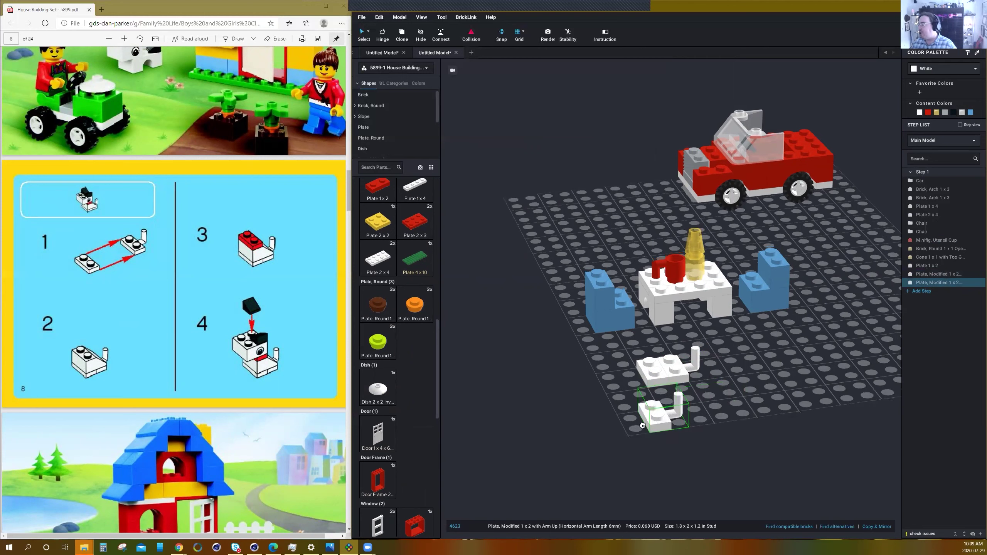
key(Escape)
Stack a white Slope 45 2 x 2 on the dog's two base plates, sloping down toward the tail.
scroll(427, 380, up, 8)
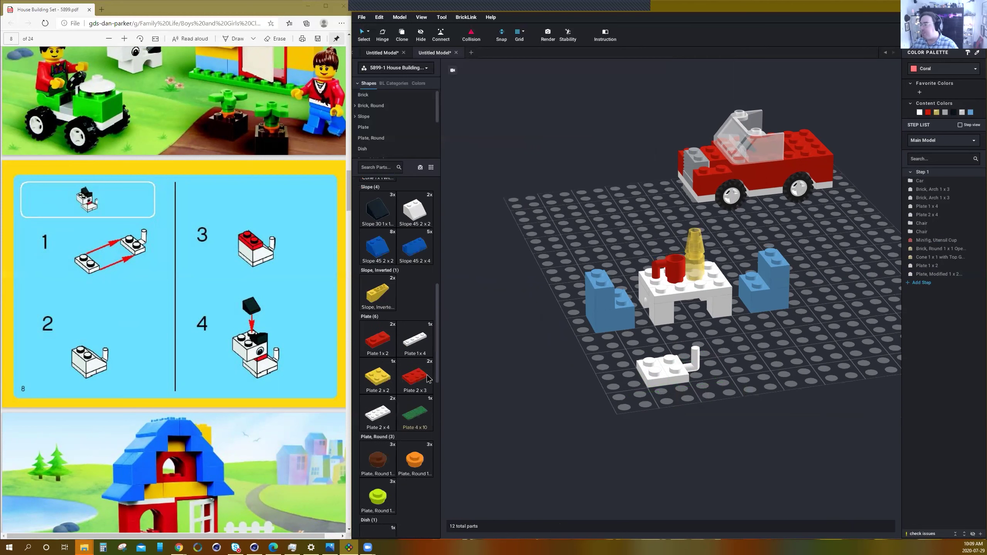
click(416, 378)
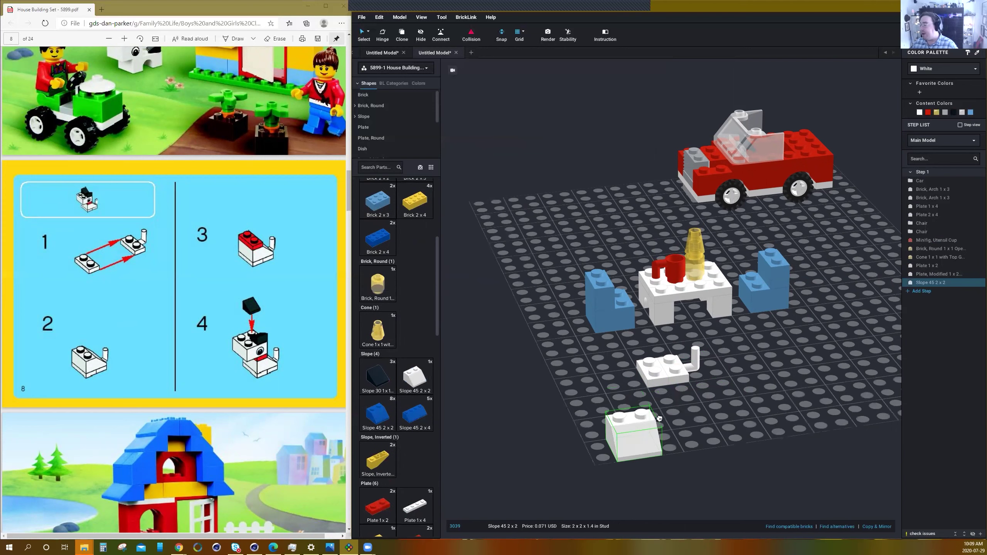
click(652, 350)
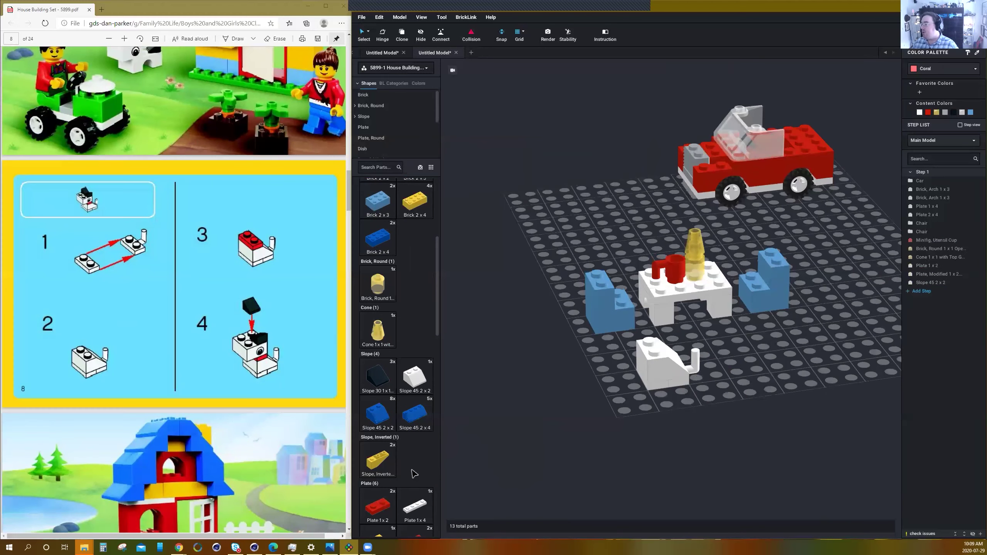
Add a red Plate 1 x 2 on top of the dog's slope as its collar, discarding the extra copy.
click(383, 509)
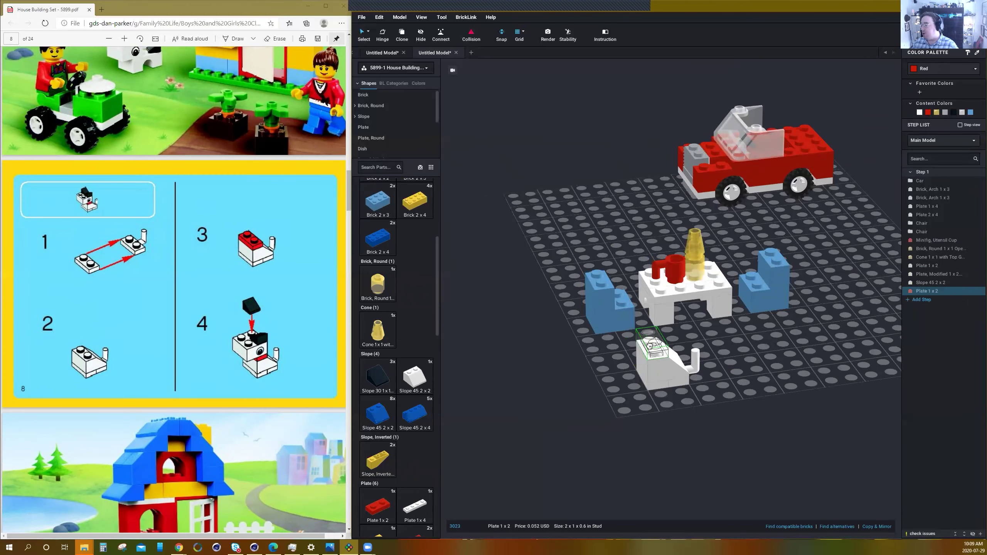
click(649, 346)
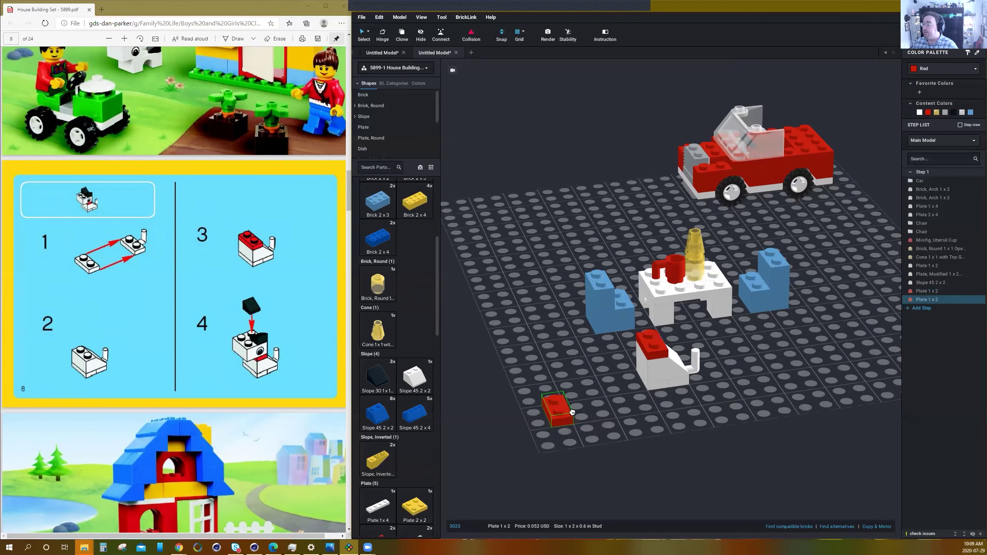
key(Escape)
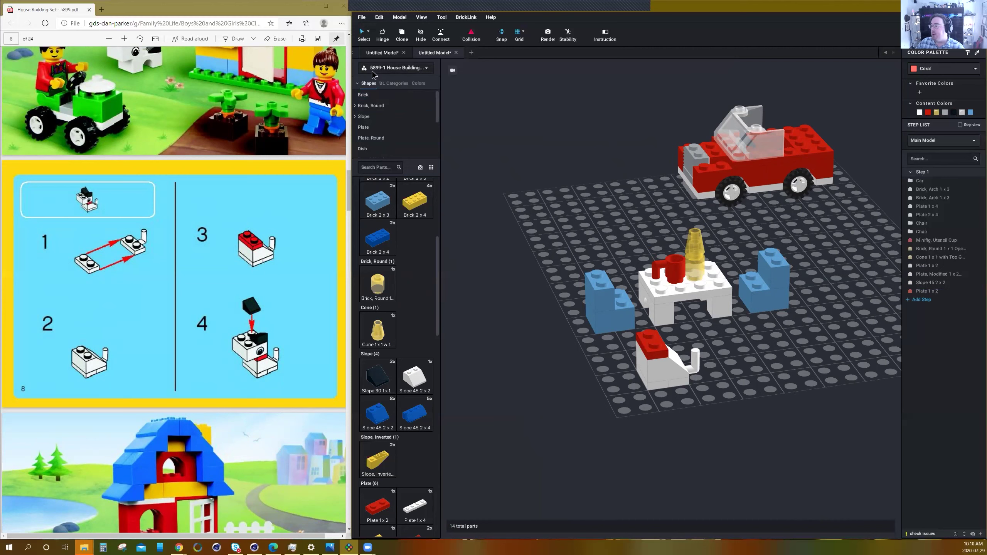
Switch the parts palette to Master and search it for "eye".
click(427, 68)
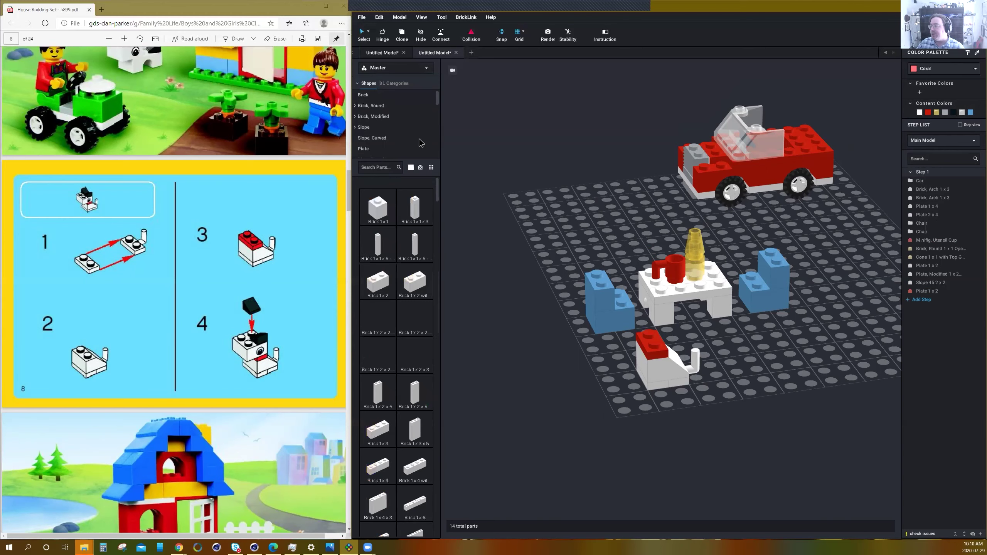
click(374, 166)
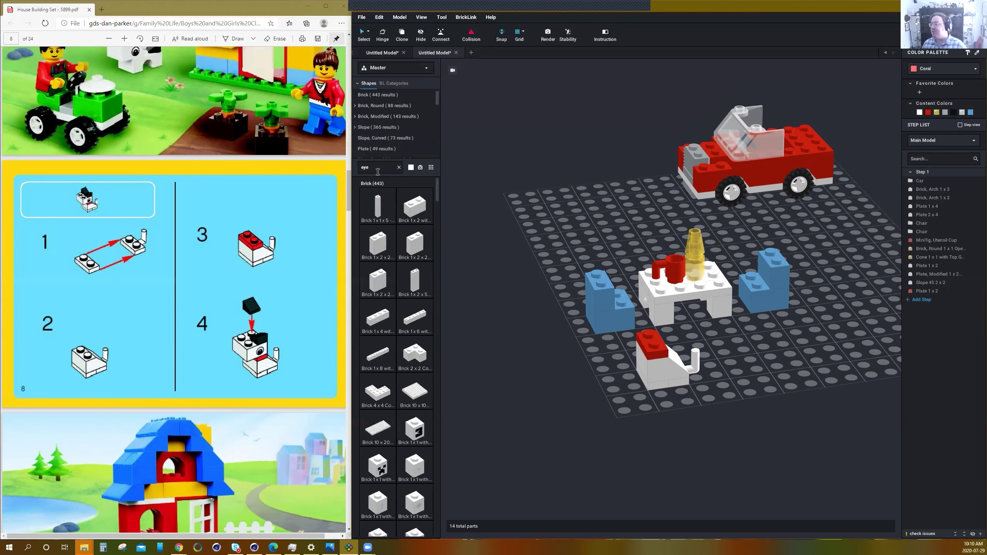
scroll(394, 305, down, 2)
scroll(393, 305, down, 10)
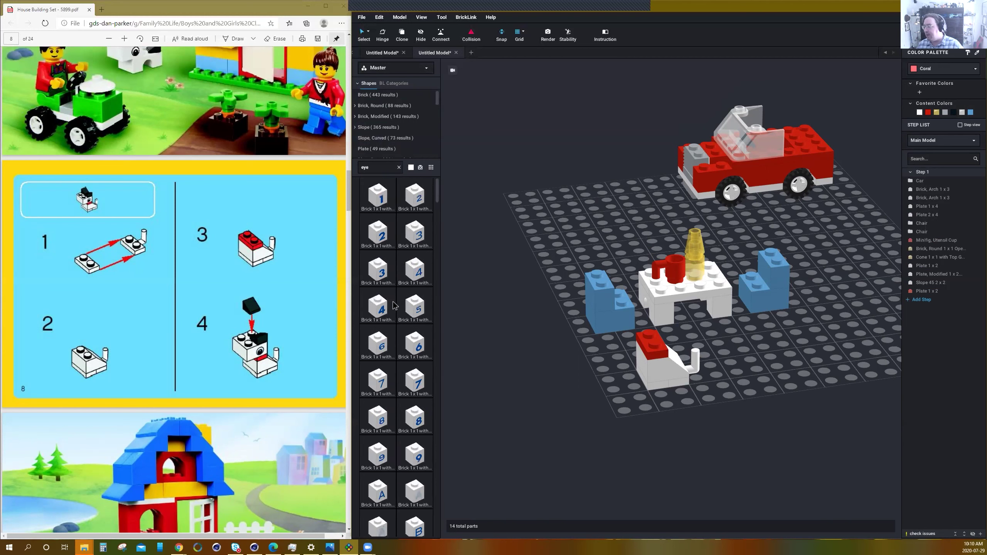
scroll(393, 306, down, 10)
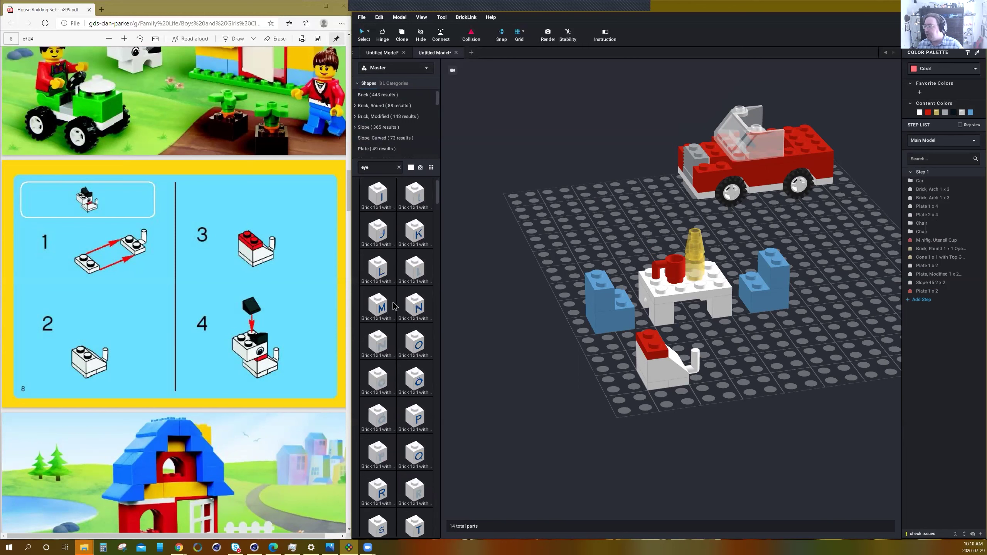
scroll(390, 307, down, 4)
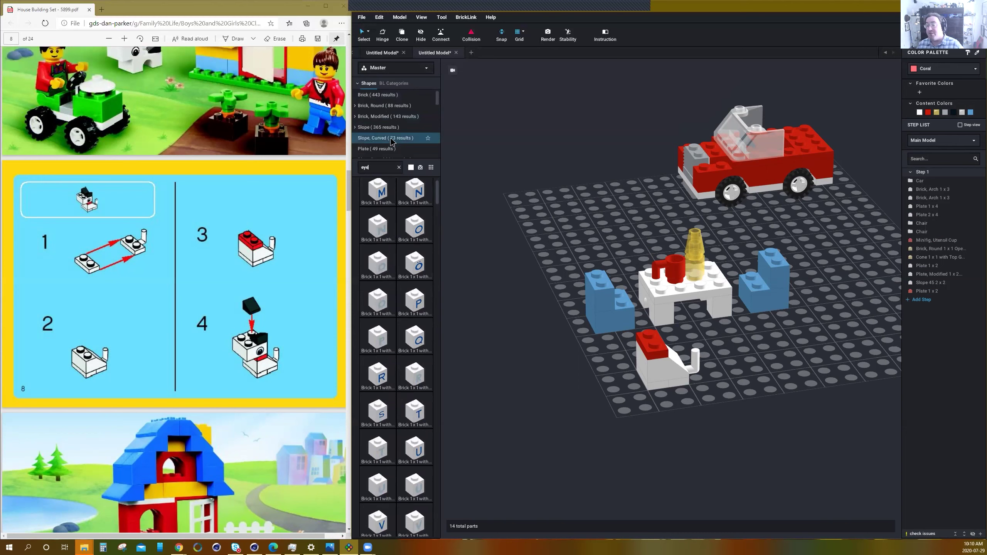
Examine the Brick category results for a brick printed with an eye for the dog's head.
click(383, 95)
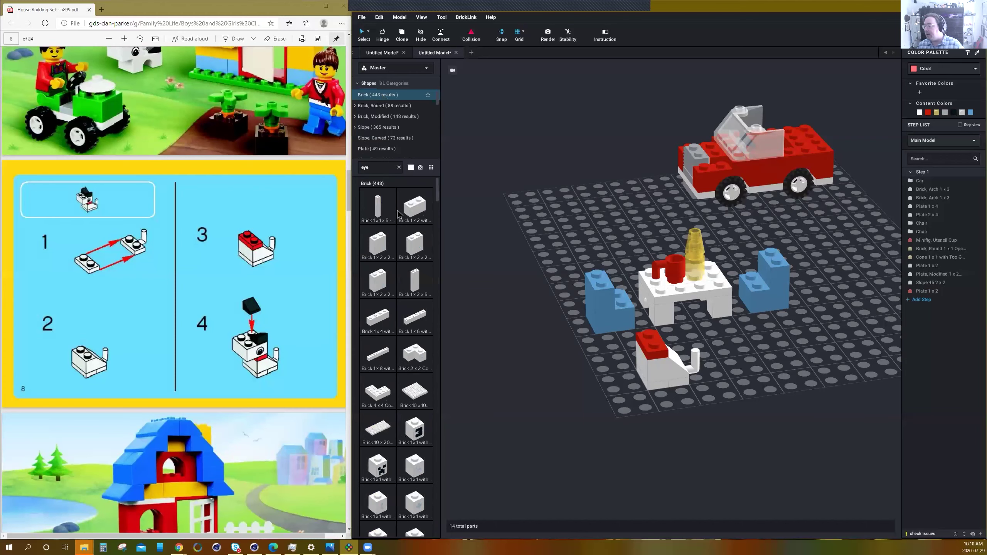
scroll(404, 397, down, 5)
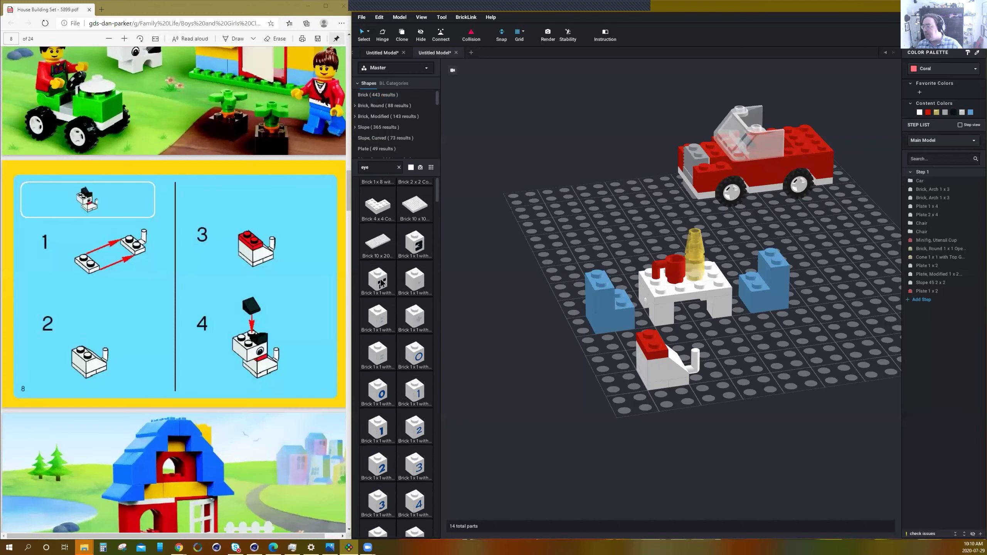
scroll(382, 319, down, 10)
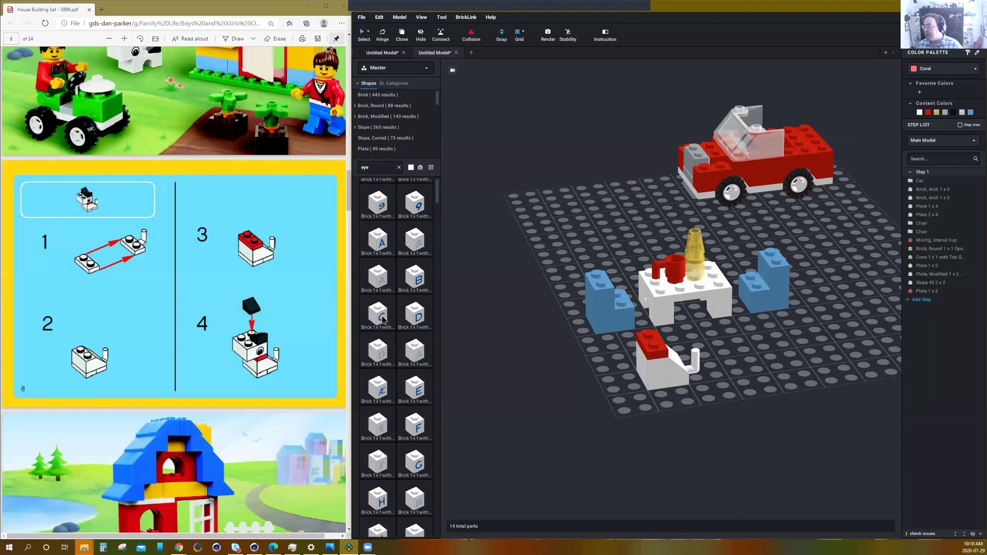
scroll(372, 261, down, 5)
Narrow the part search to "eye h".
double_click(378, 167)
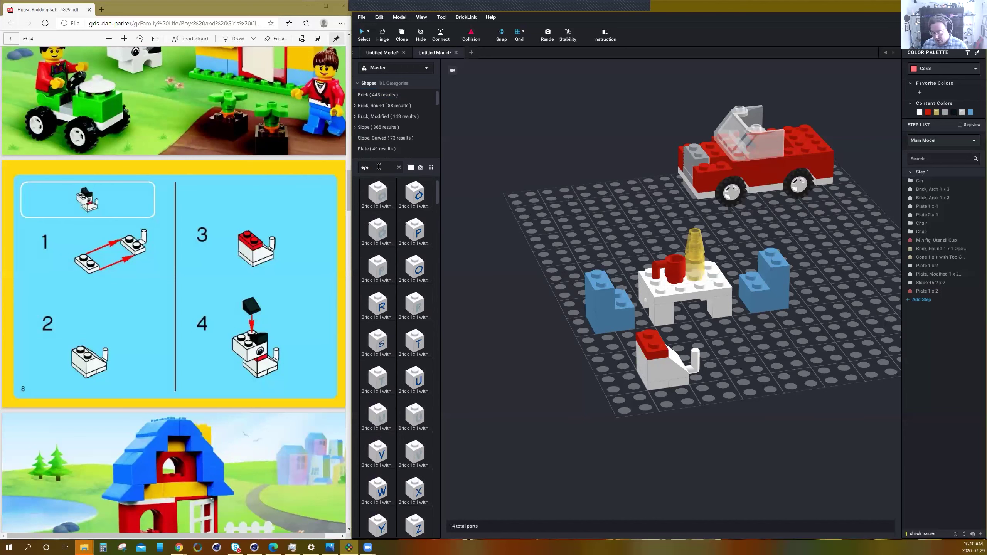
text(hea)
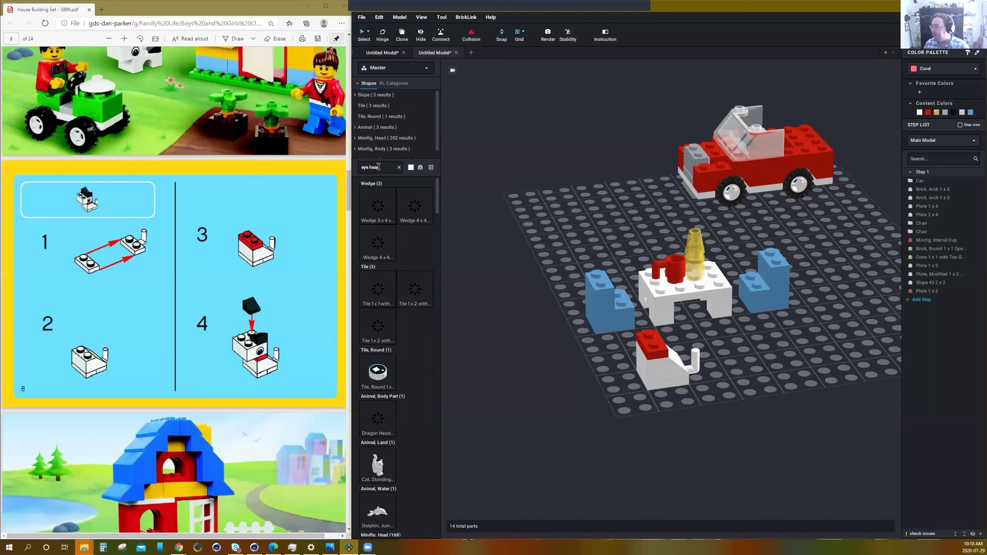
key(BackSpace)
key(BackSpace)
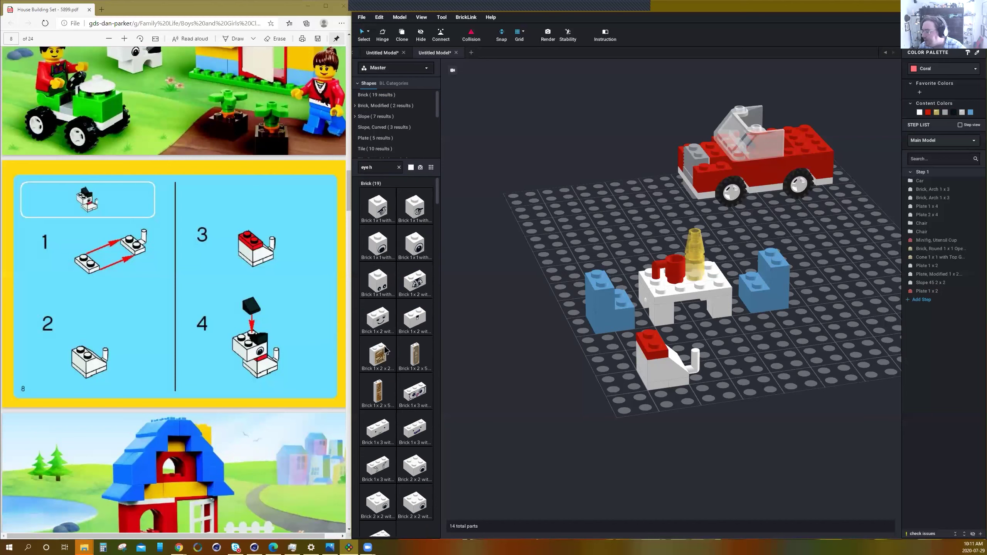
scroll(406, 328, down, 1)
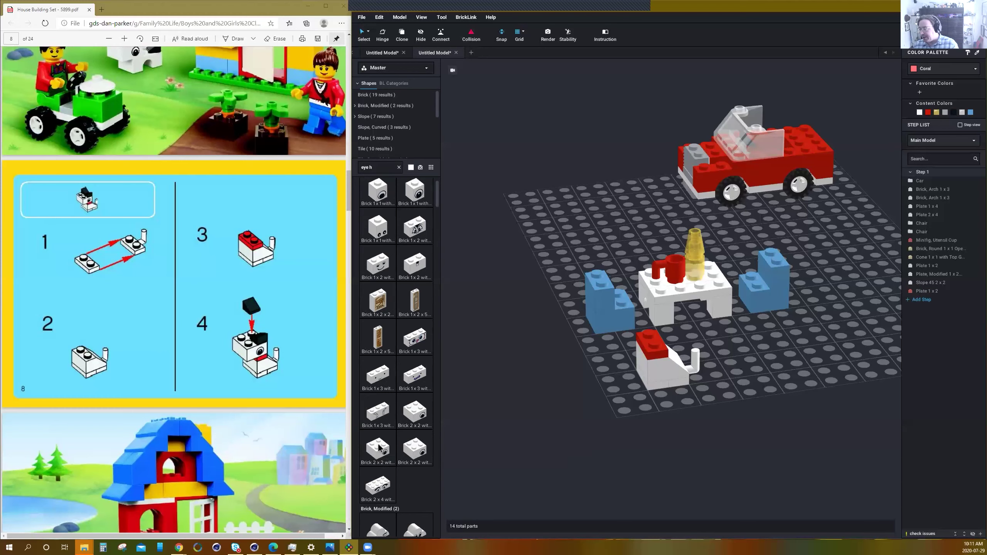
drag(382, 451, 627, 353)
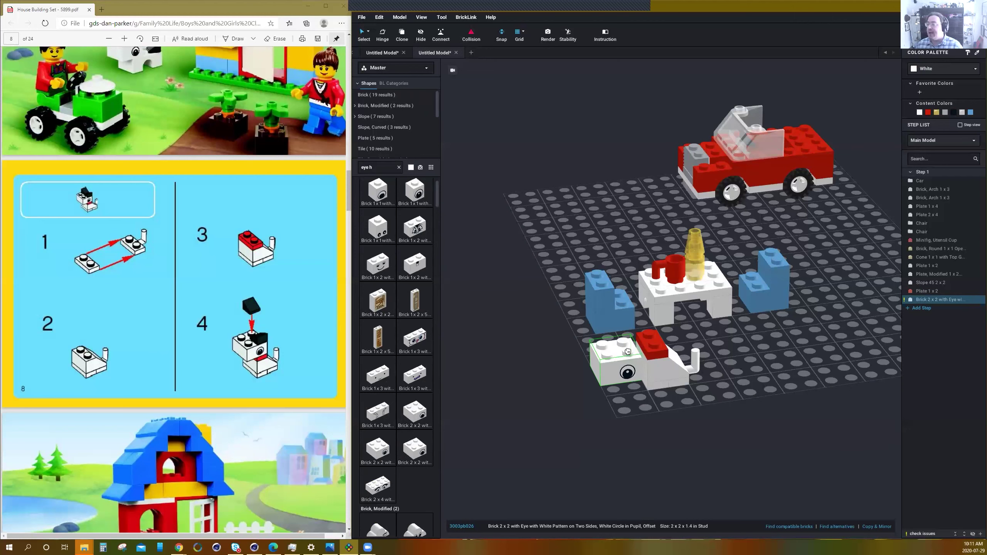
drag(628, 352, 430, 179)
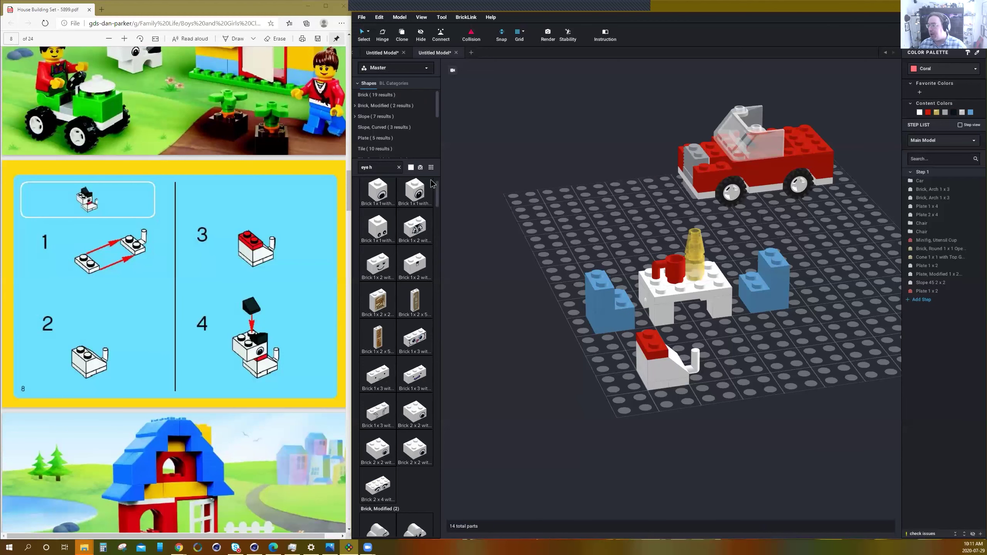
click(380, 69)
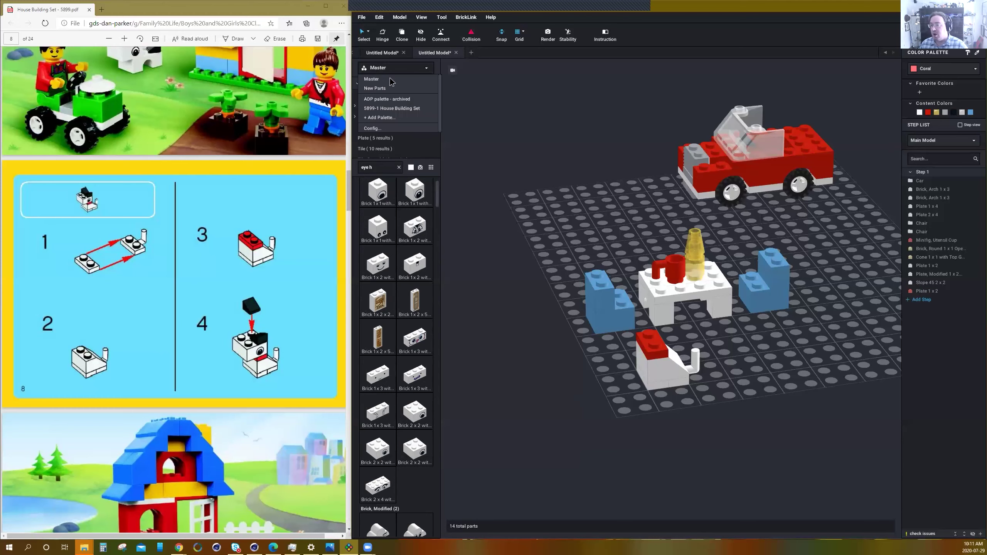
click(414, 69)
click(427, 69)
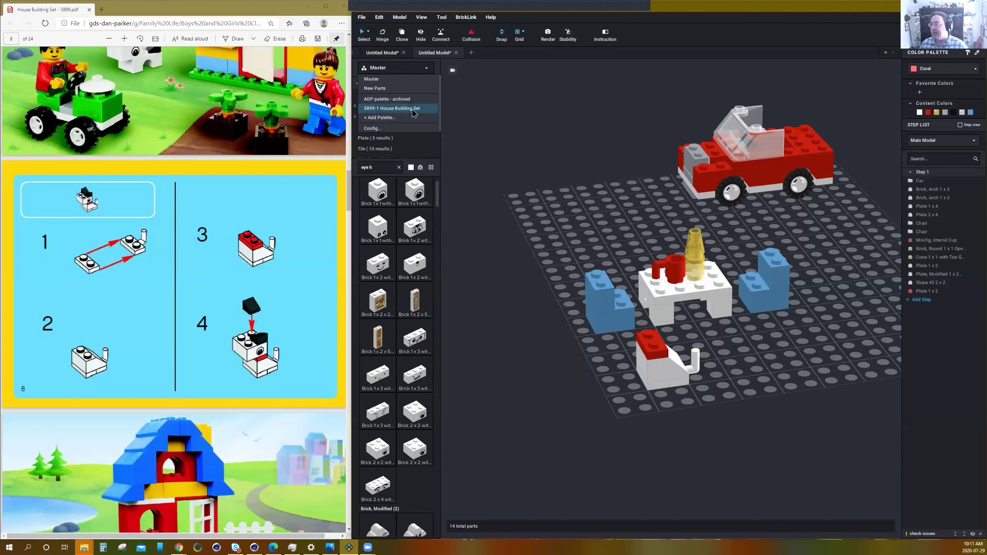
click(373, 82)
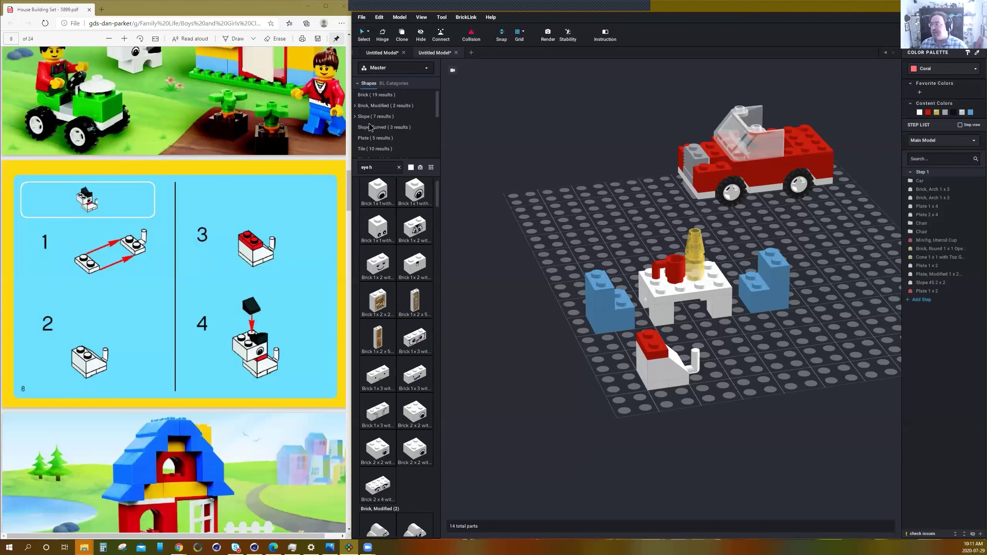
click(381, 168)
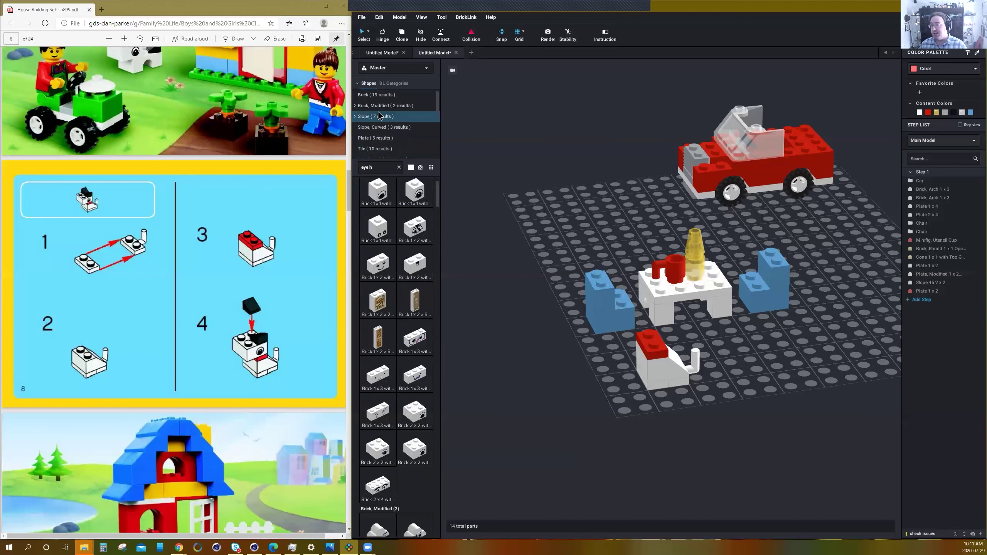
drag(366, 168, 378, 168)
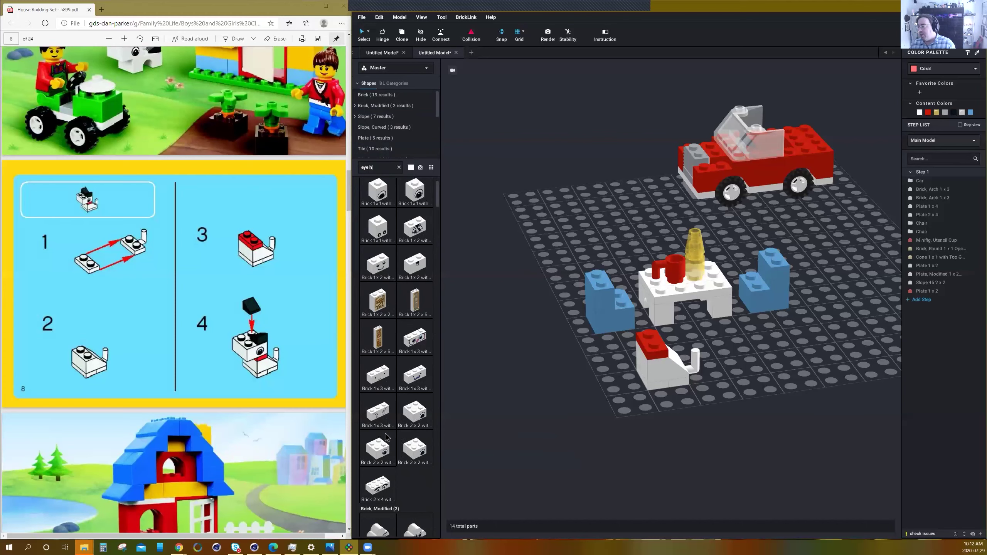
Place the white Brick 2 x 2 with Eye on top of the dog's red collar as its head, discarding the extra copy.
drag(377, 457, 645, 327)
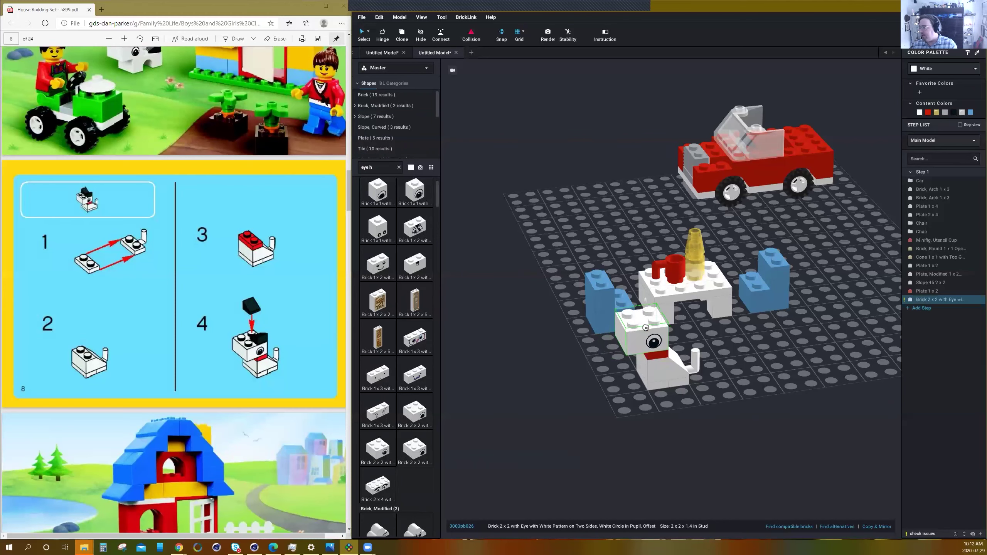
key(ctrl+c)
key(ctrl+v)
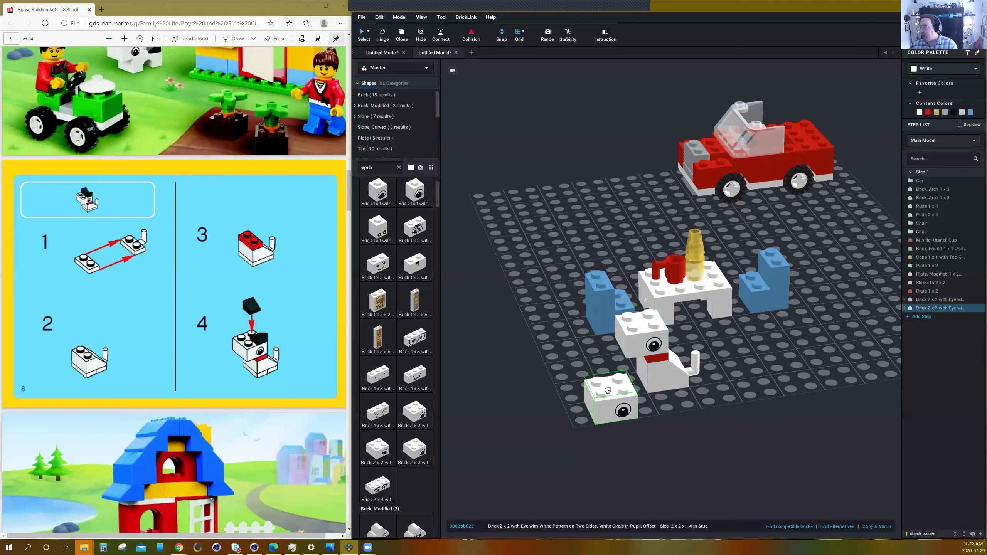
key(Escape)
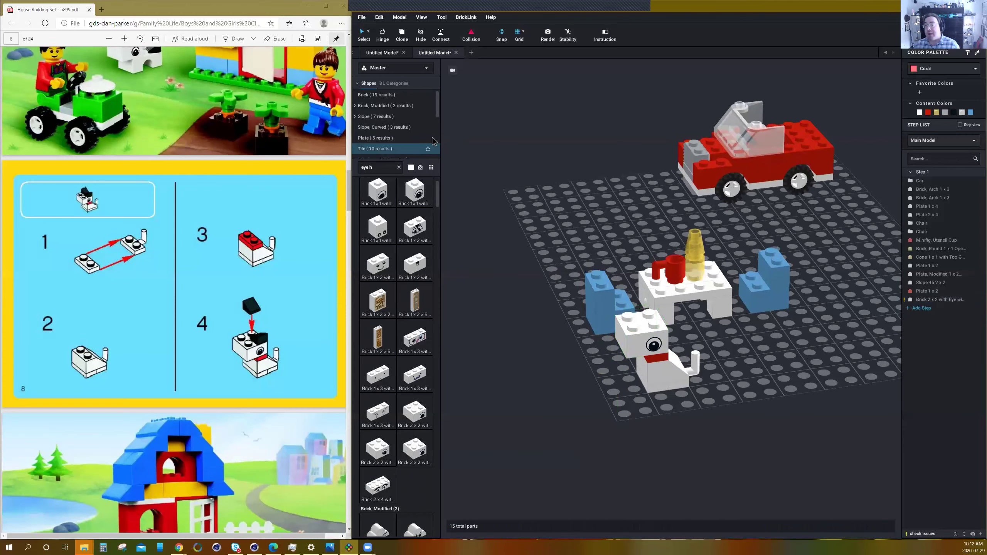
Switch the parts palette to 5899-1 House Building Set and clear the part search.
click(424, 69)
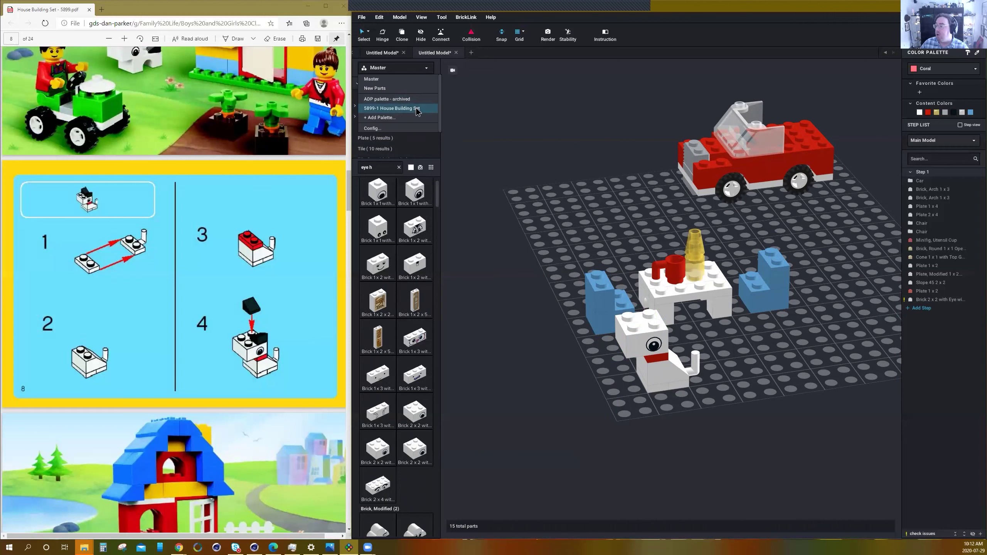
click(427, 71)
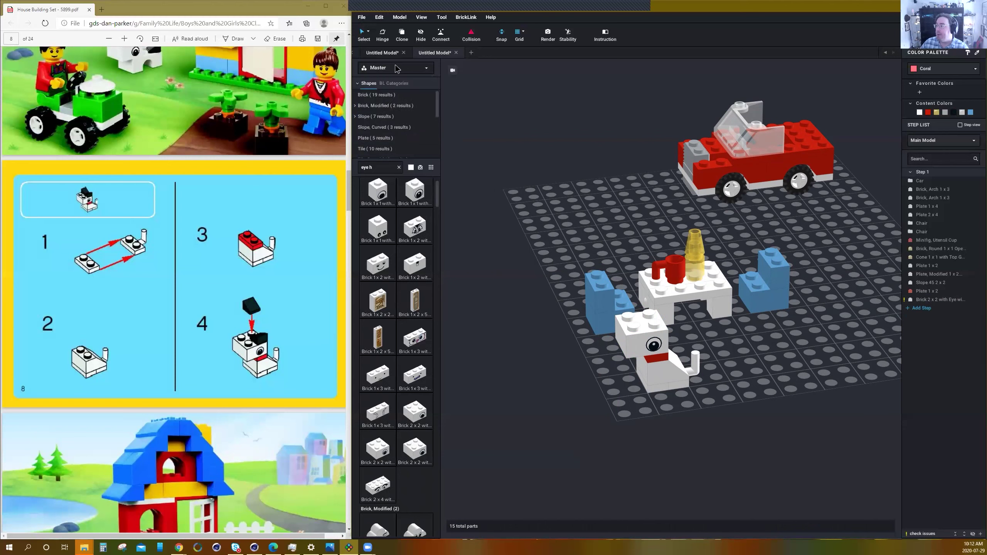
click(428, 71)
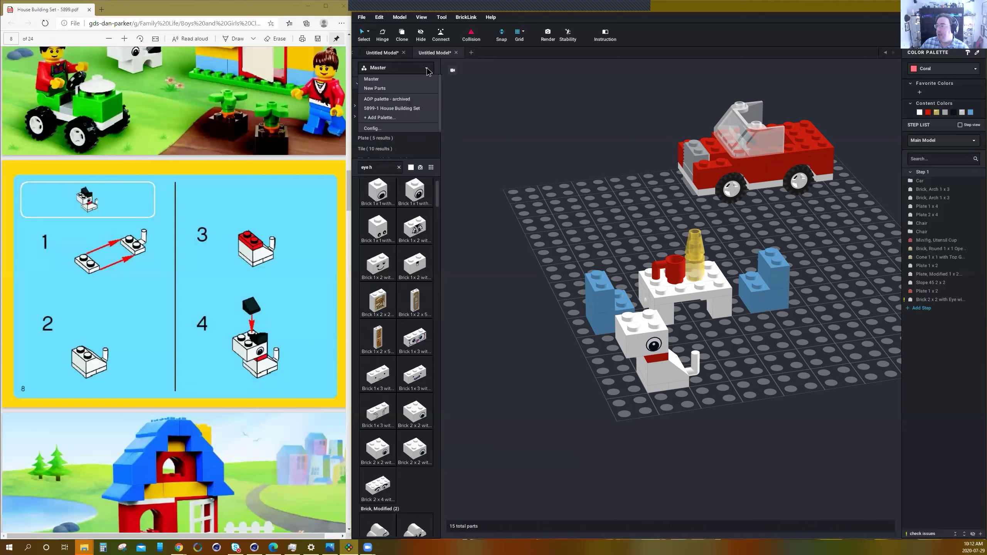
click(388, 108)
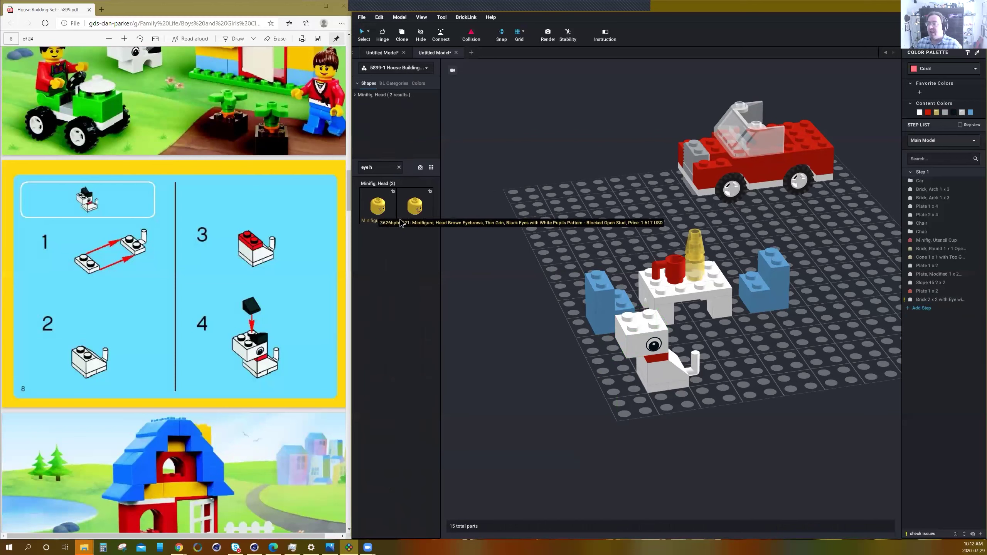
triple_click(379, 166)
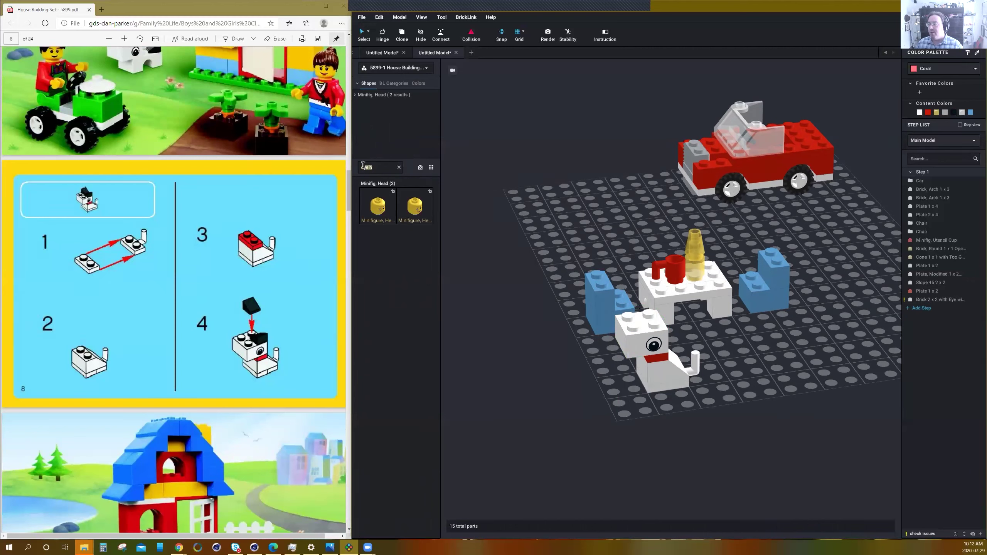
click(399, 168)
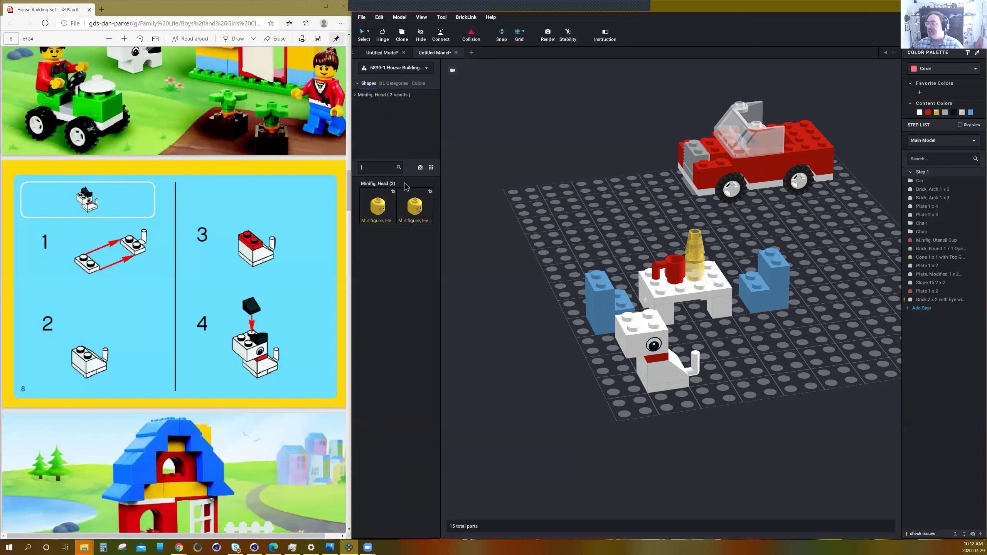
Add two black Slope 30 1 x 1 x 2/3 parts side by side on the dog's head as ears, discarding the extra copy.
scroll(375, 321, down, 10)
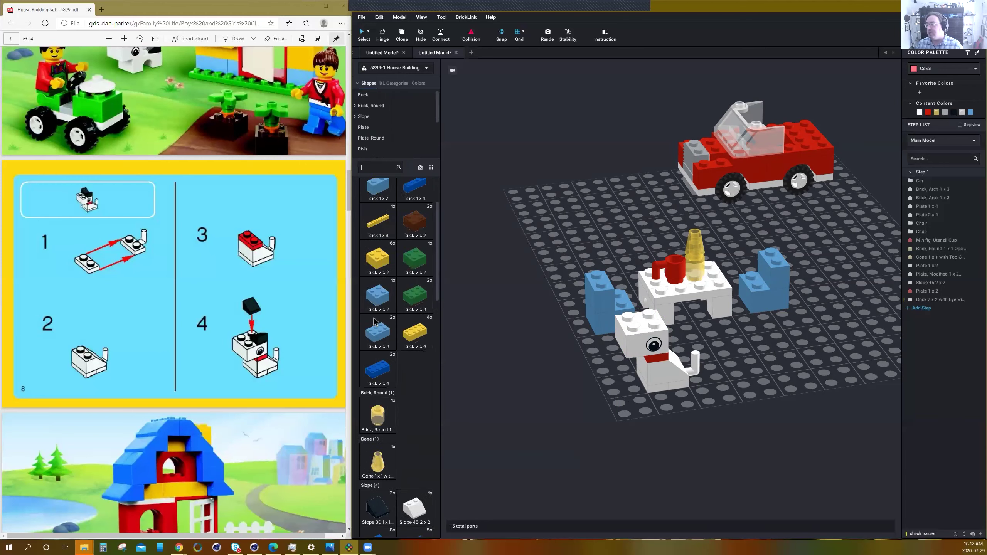
scroll(379, 313, up, 3)
scroll(383, 310, up, 2)
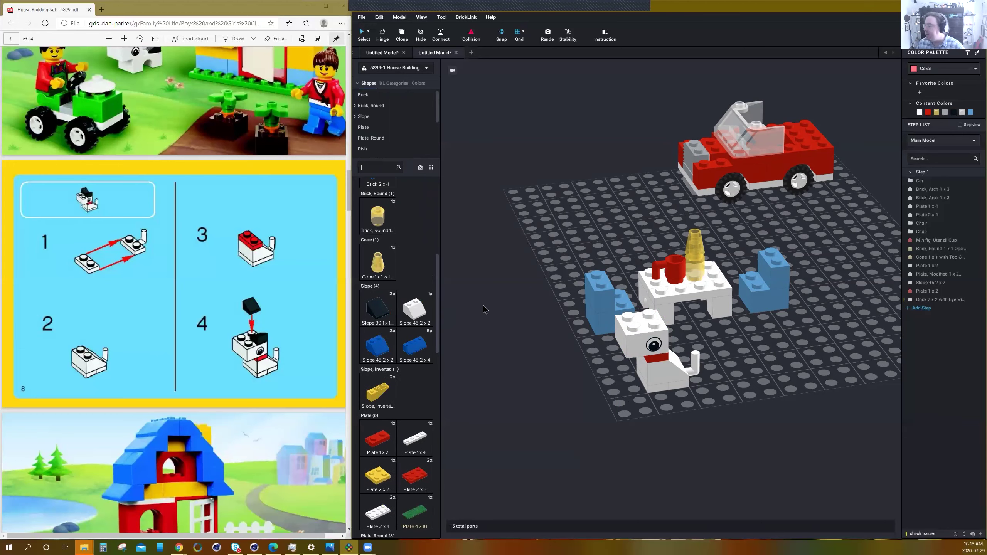
right_drag(634, 408, 552, 379)
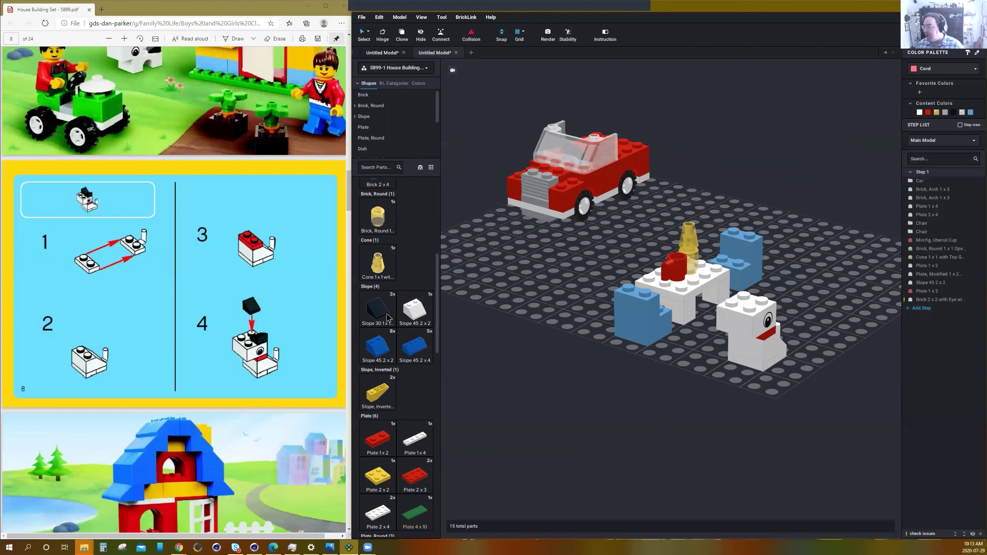
drag(383, 313, 762, 304)
click(764, 305)
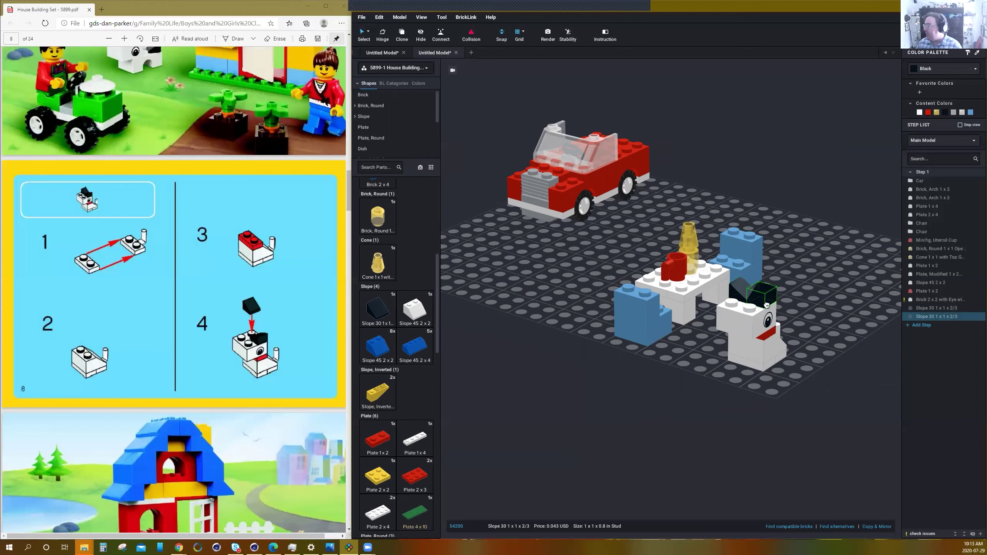
click(766, 305)
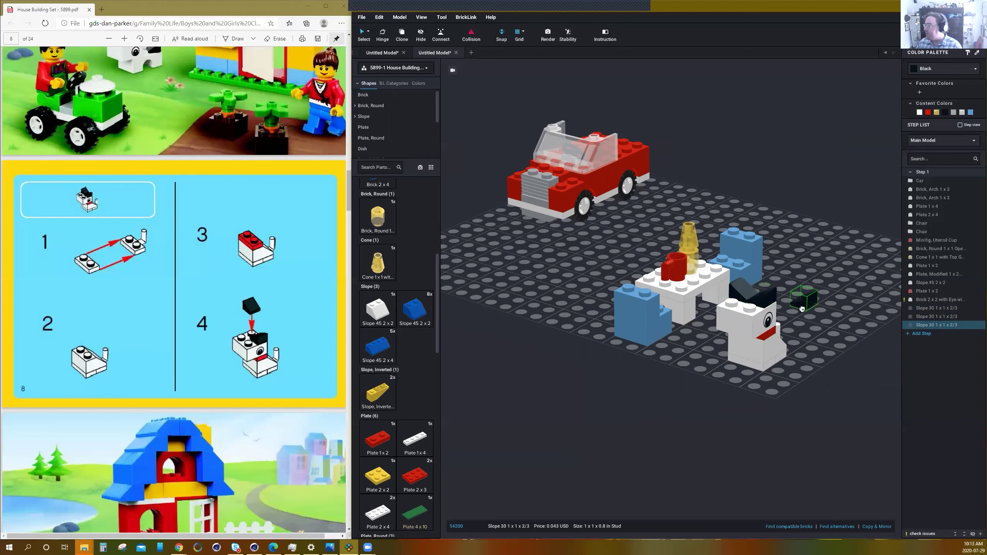
key(Escape)
Select all connected parts of the dog and turn them into a submodel named Dog.
right_drag(805, 326, 826, 332)
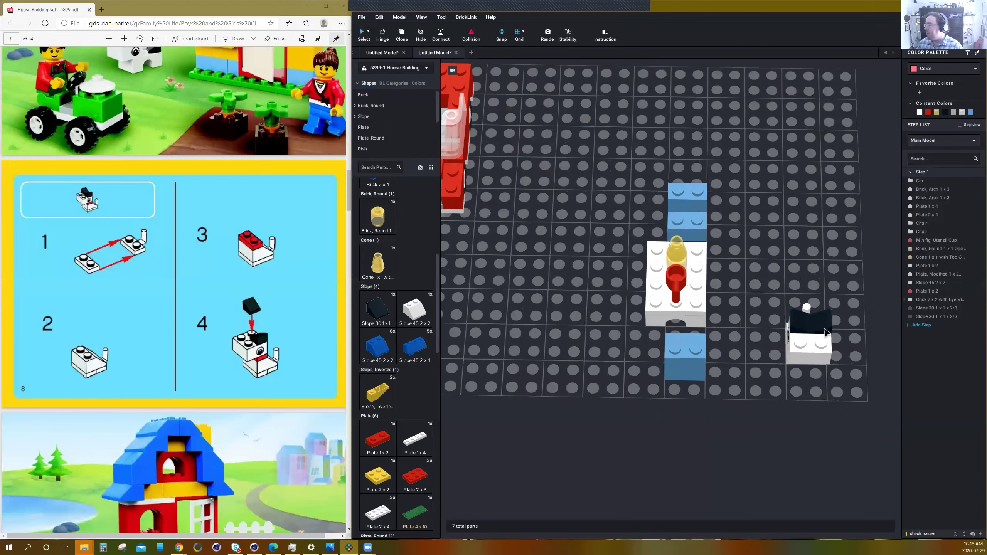
double_click(826, 333)
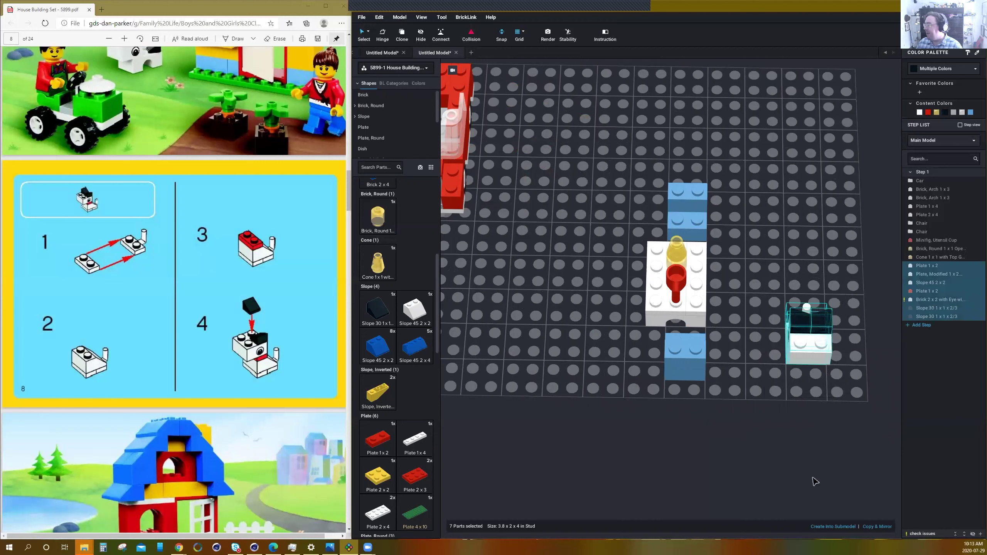
click(847, 527)
text(Dog)
key(Return)
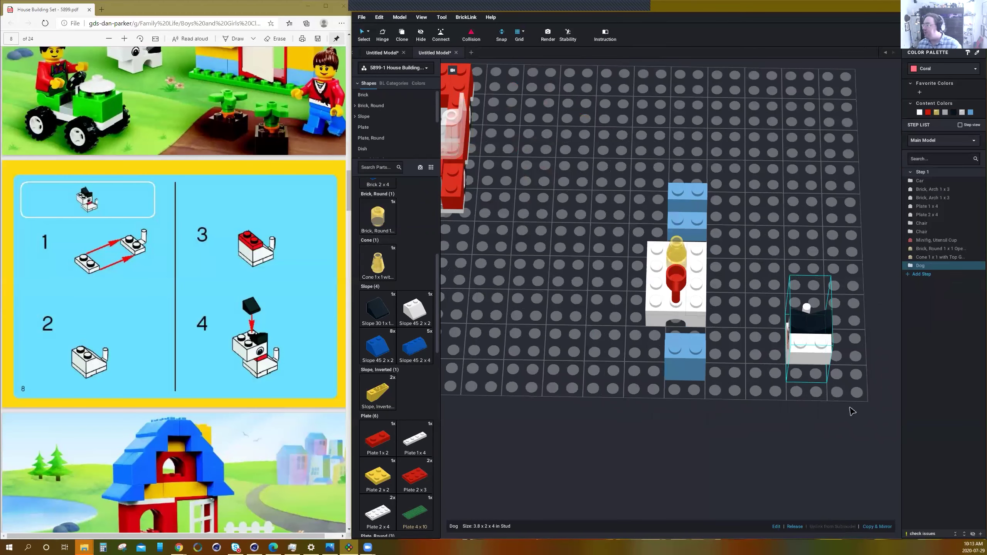
Move the Dog submodel away from the table to the open area between the blue chair and the rear of the car.
right_drag(793, 243, 789, 237)
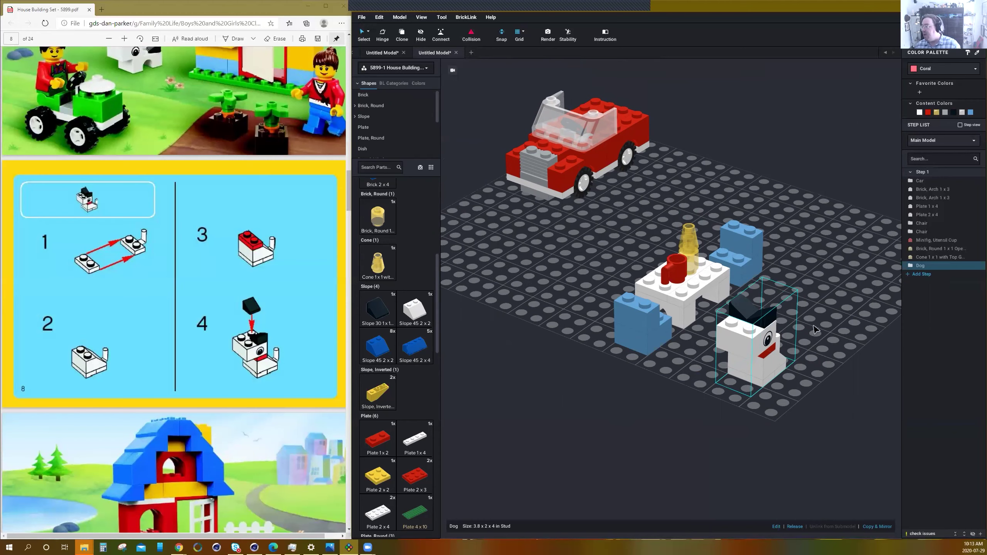
right_drag(813, 288, 814, 289)
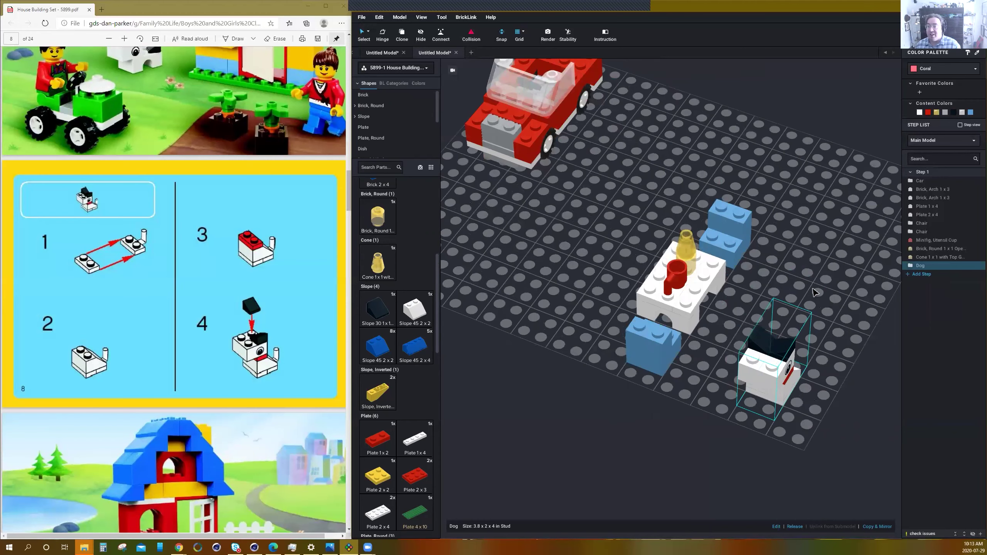
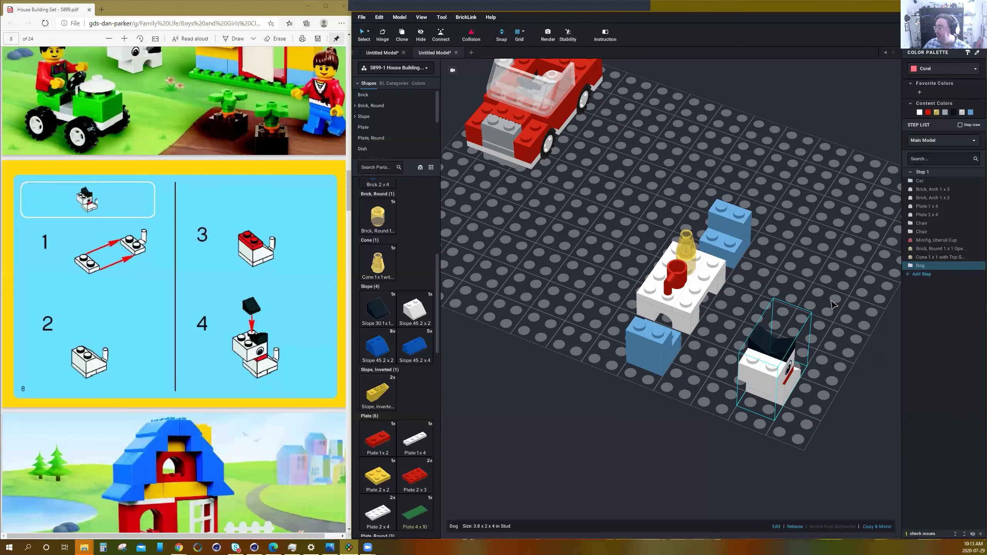
right_drag(833, 307, 847, 302)
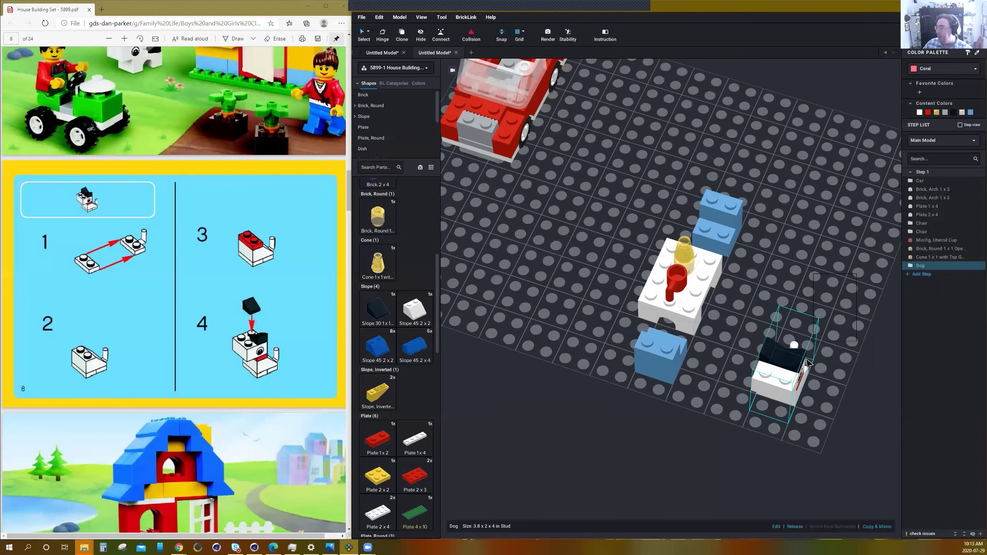
drag(779, 365, 678, 125)
right_drag(707, 133, 700, 101)
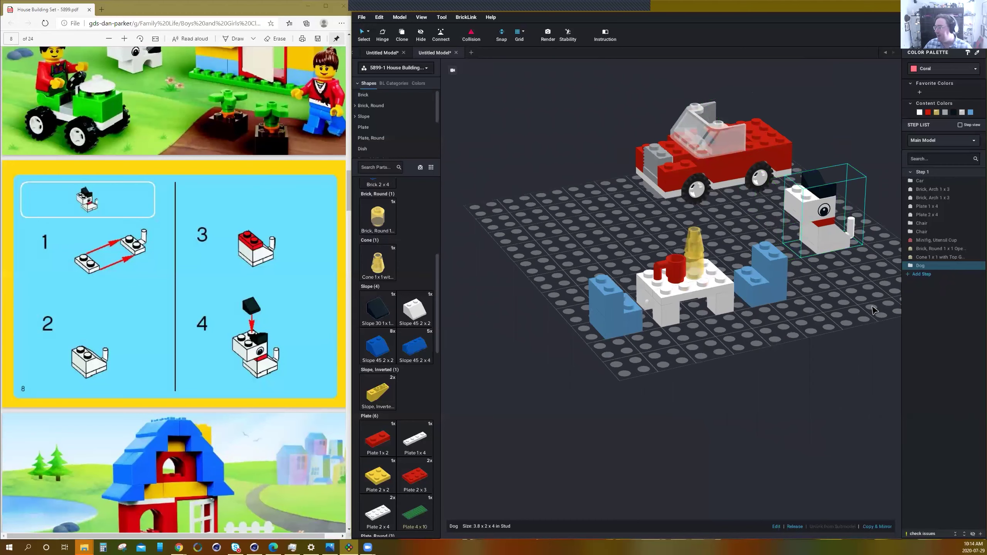
click(842, 308)
scroll(814, 282, down, 2)
right_drag(819, 278, 807, 294)
scroll(807, 294, up, 1)
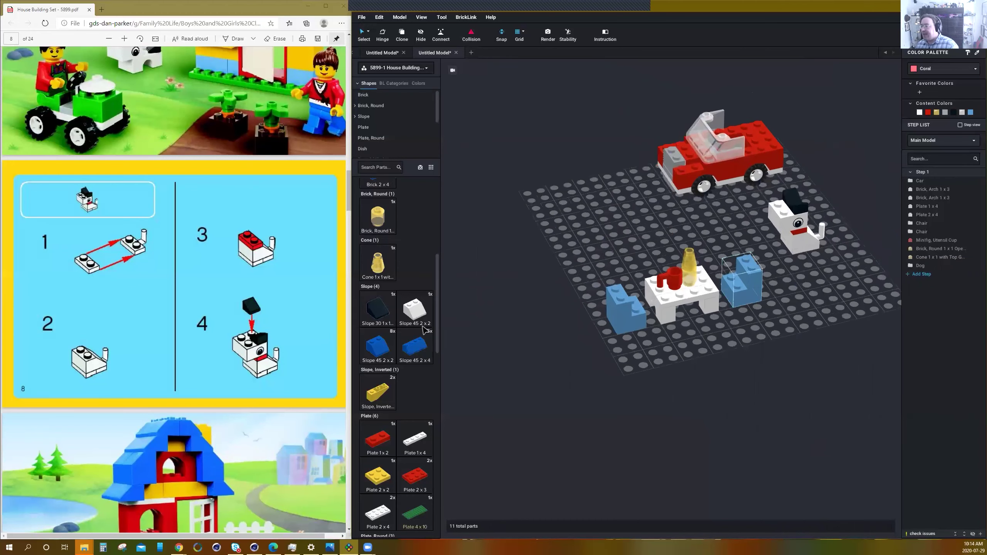
Advance the PDF instructions to page 10 and add the green Plate 4 x 10 beside the table as the house base.
scroll(248, 330, down, 10)
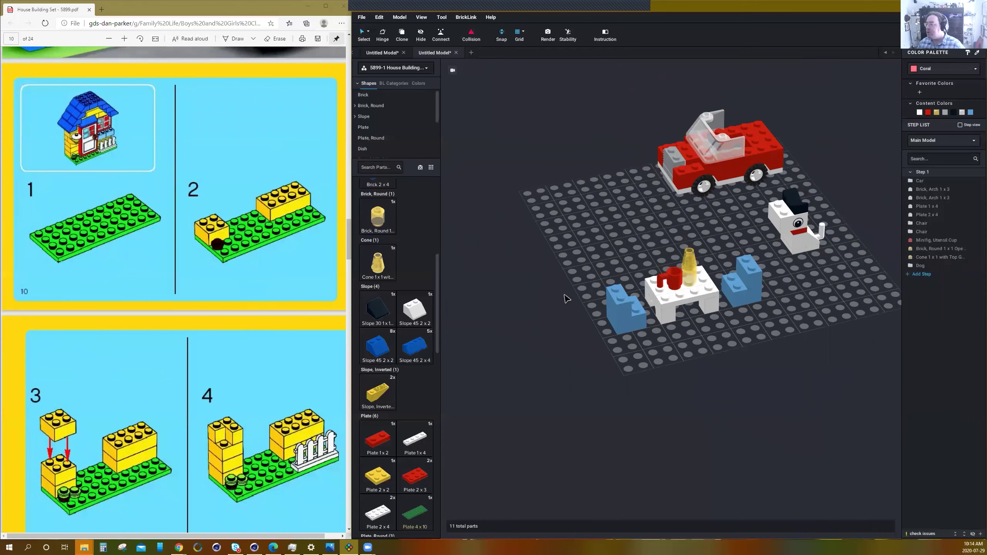
scroll(423, 314, down, 4)
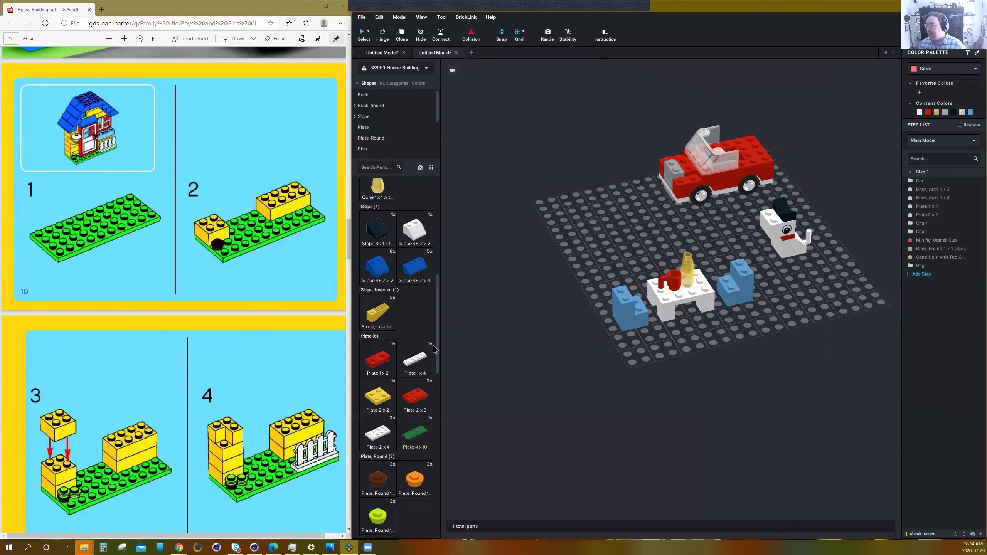
click(414, 437)
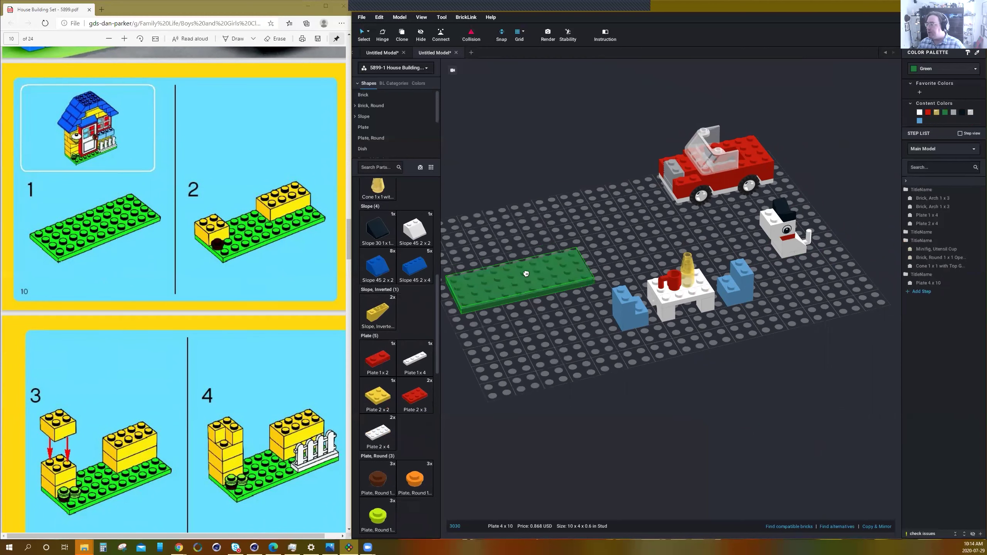
Place the green 4 x 10 plate on the open area of the baseplate beside the table and chairs.
click(527, 253)
key(Up)
mouse_move(526, 252)
mouse_down()
mouse_move(529, 243)
mouse_move(519, 244)
mouse_move(533, 258)
mouse_up()
key(ctrl+c)
key(ctrl+v)
key(Delete)
right_drag(524, 340, 531, 332)
scroll(565, 341, up, 5)
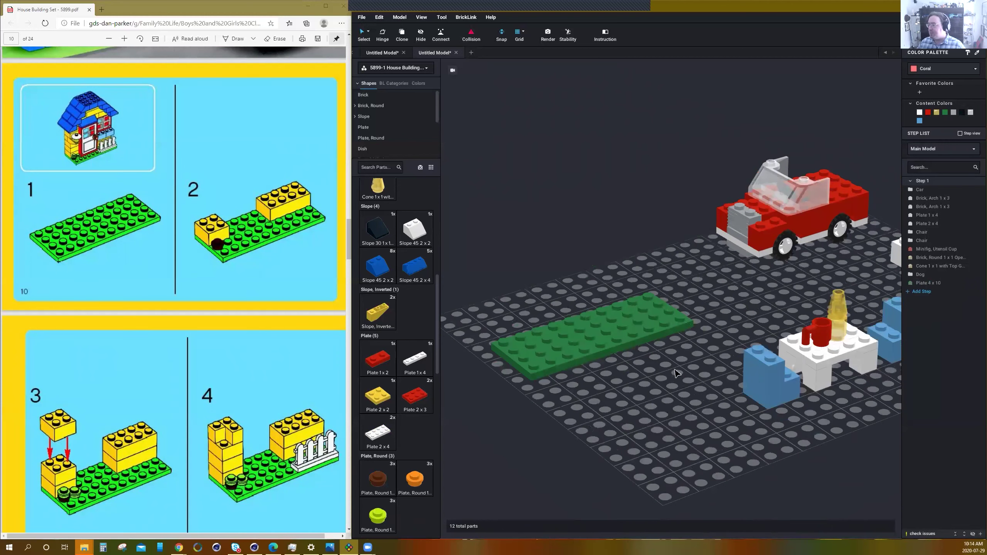
right_drag(675, 373, 673, 373)
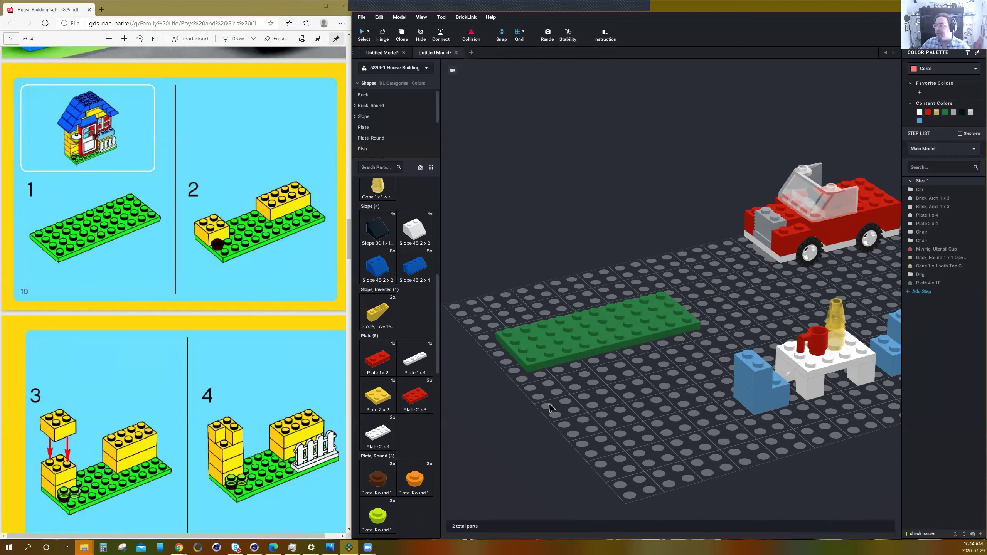
Place a yellow 2 x 4 brick along the rear edge of the green plate, near its right end.
scroll(411, 374, down, 8)
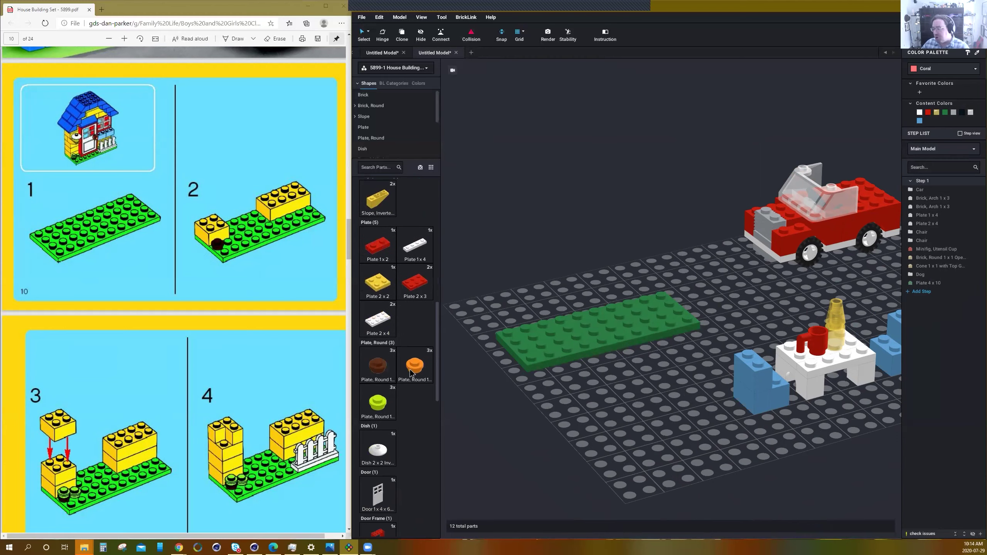
scroll(410, 374, up, 10)
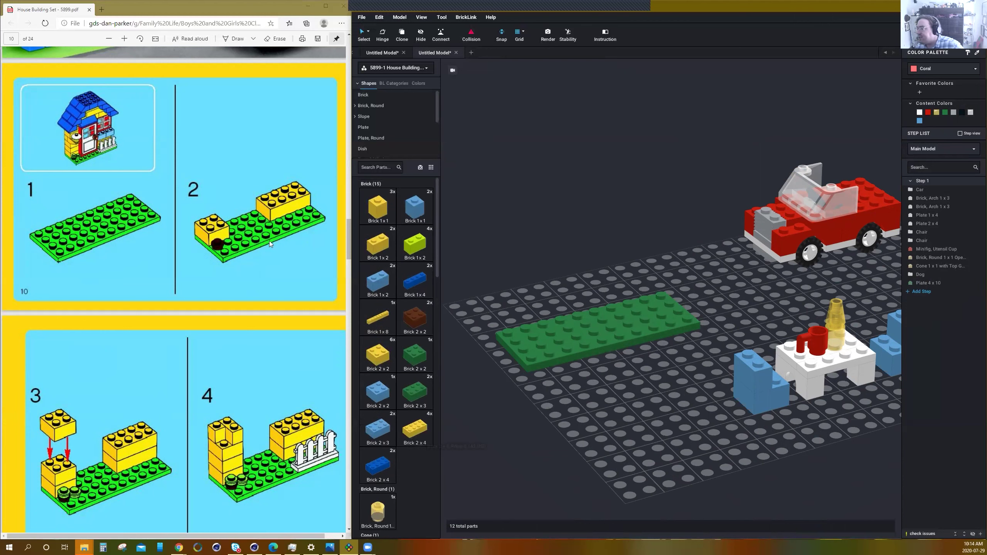
scroll(412, 381, down, 2)
scroll(414, 385, up, 3)
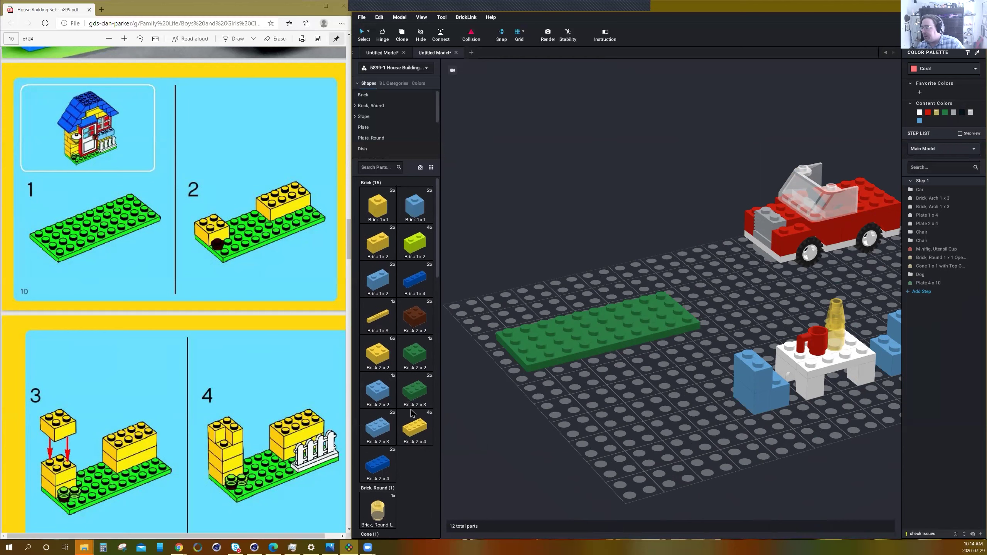
click(419, 432)
click(645, 288)
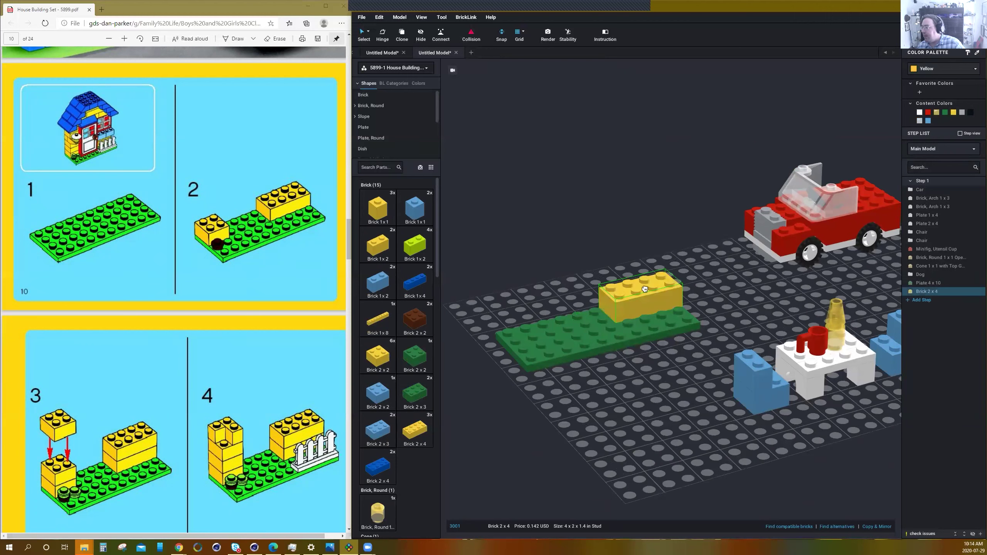
click(579, 281)
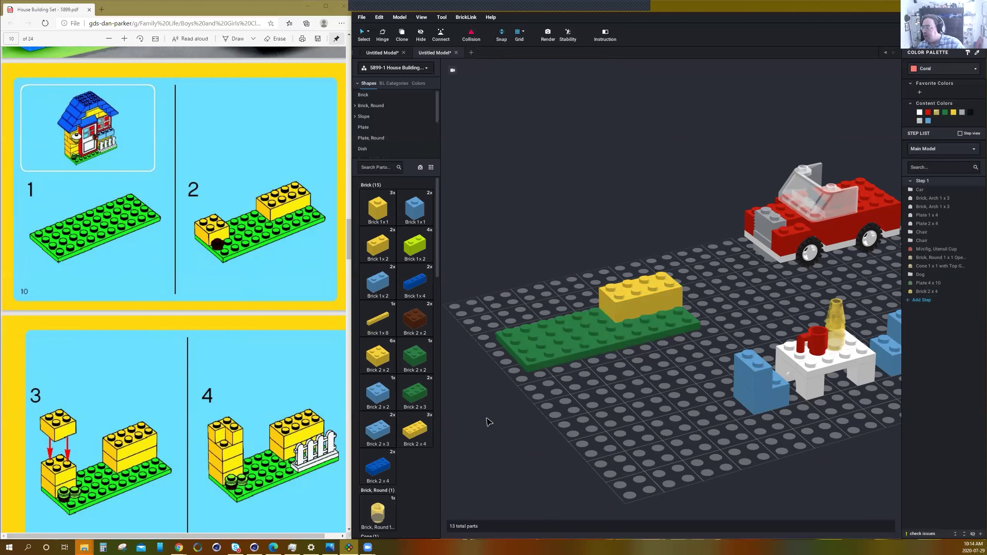
Place one yellow 2 x 2 brick on the rear left corner of the green plate.
click(376, 357)
click(524, 316)
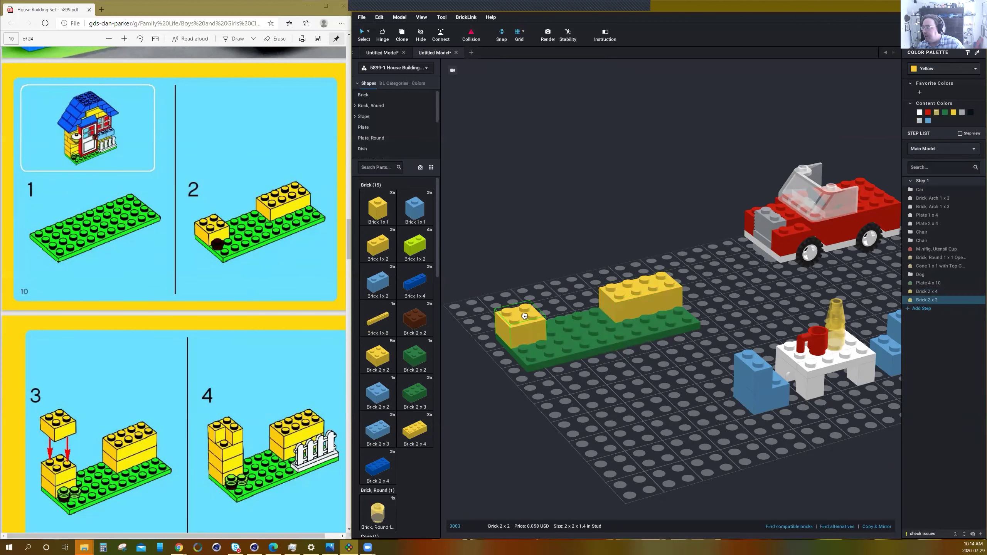
click(522, 315)
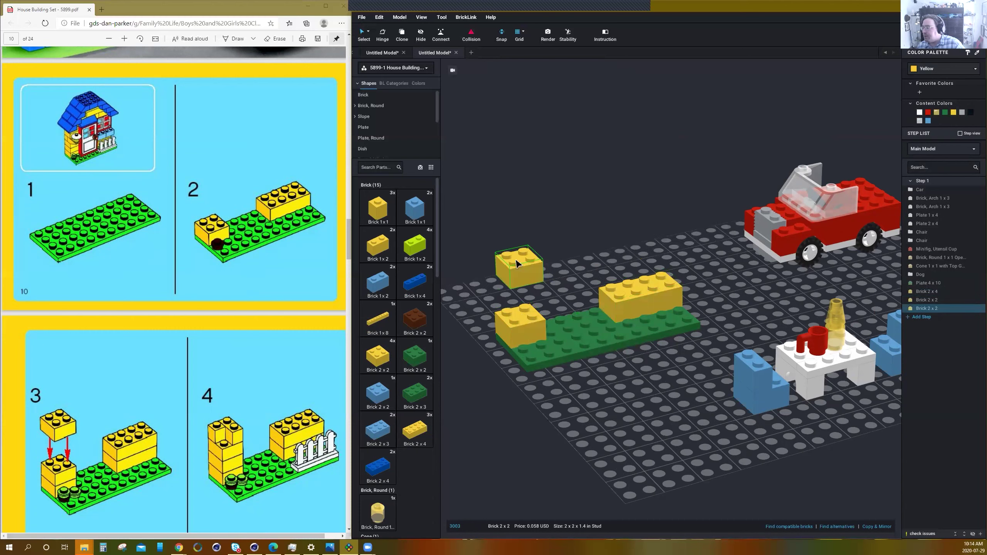
key(Escape)
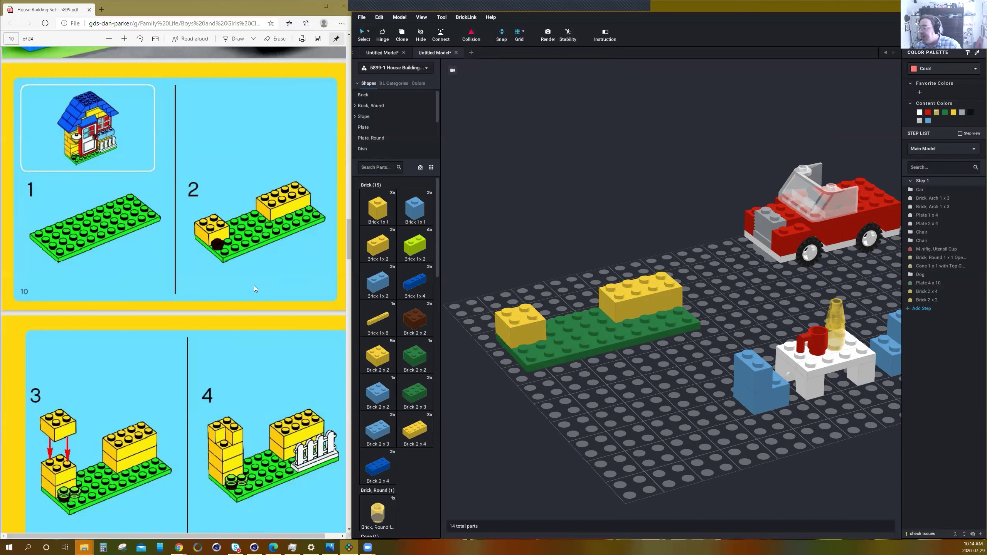
Place a reddish brown round 1 x 1 plate on the green plate directly in front of the yellow 2 x 2 brick.
scroll(391, 400, down, 10)
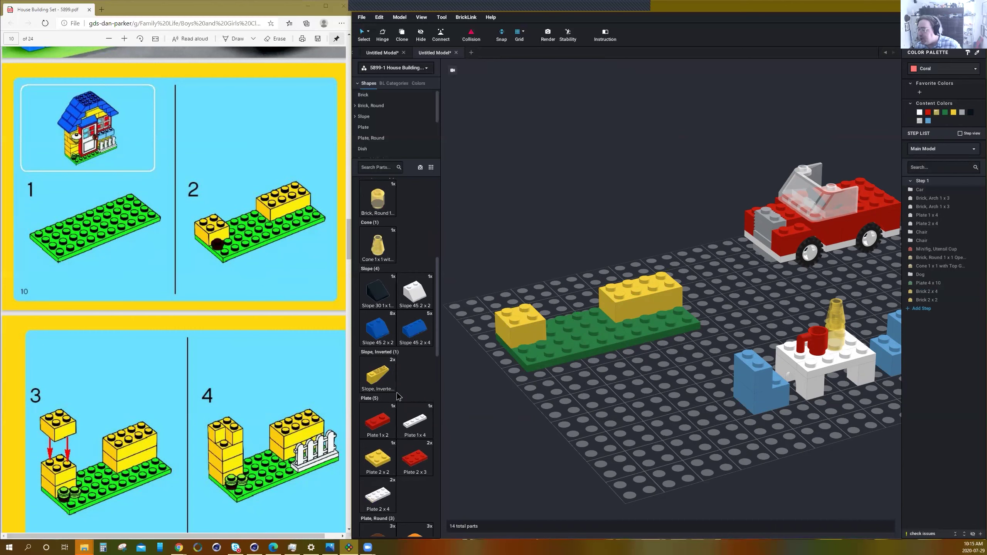
scroll(397, 396, down, 3)
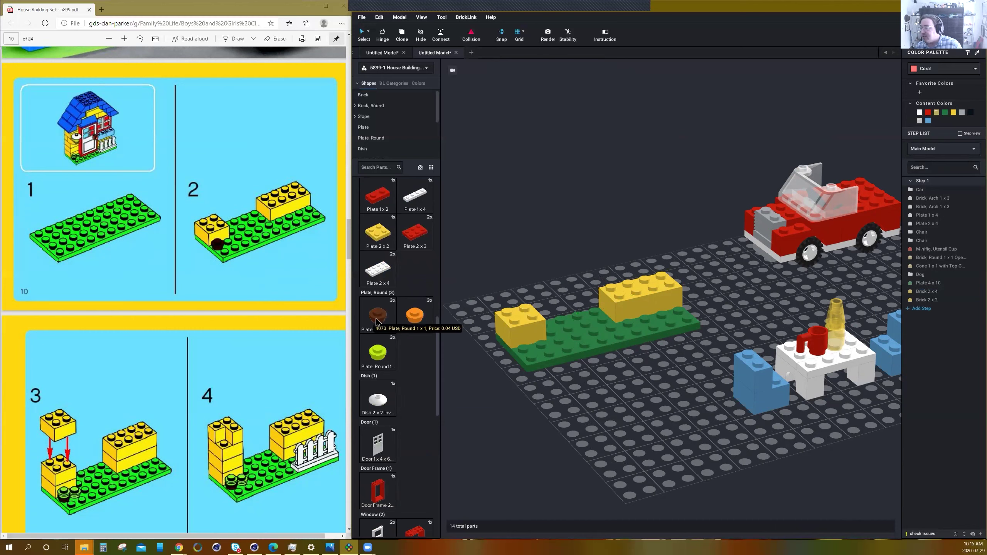
drag(376, 320, 525, 349)
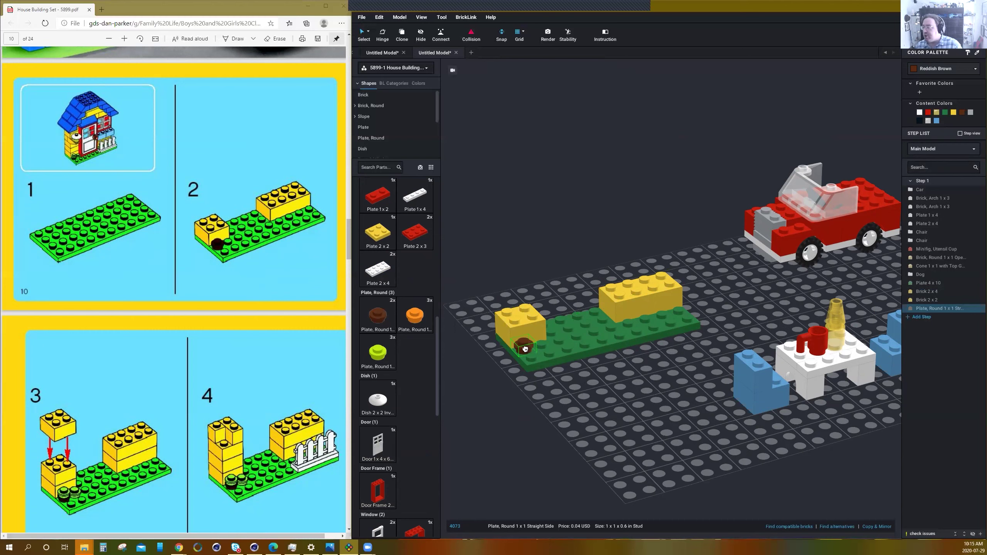
click(511, 432)
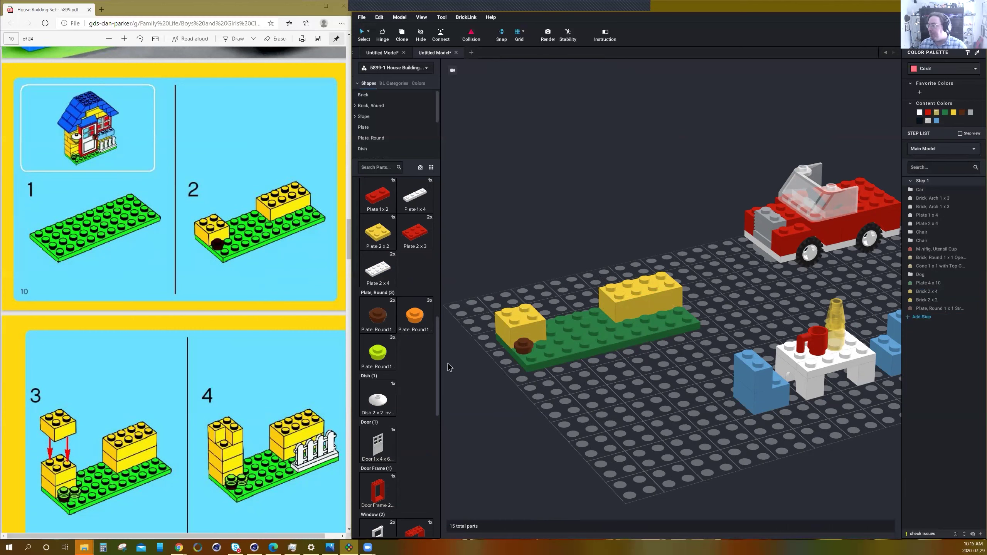
Stack two more yellow 2 x 2 bricks on the 2 x 2 brick at the left end of the green plate.
scroll(393, 337, up, 10)
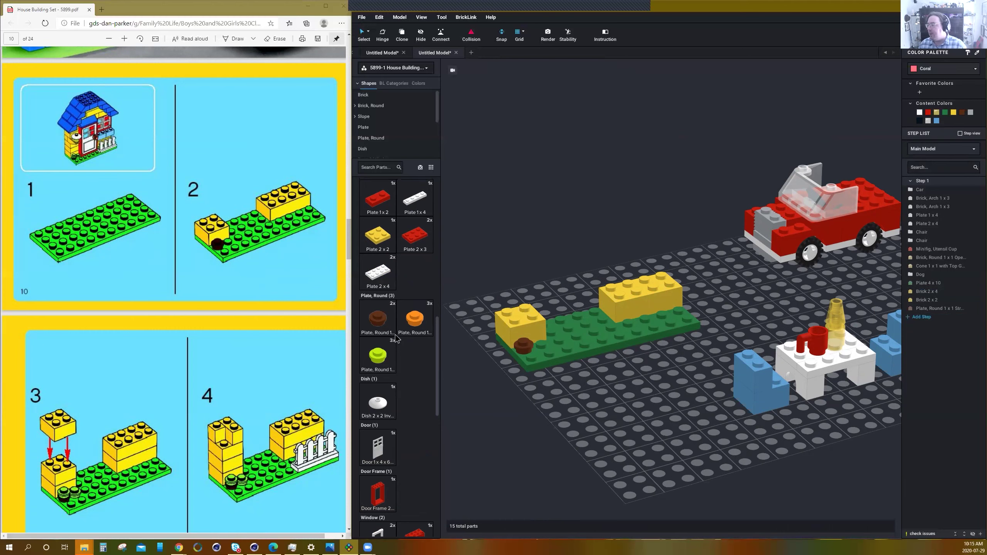
scroll(394, 318, up, 2)
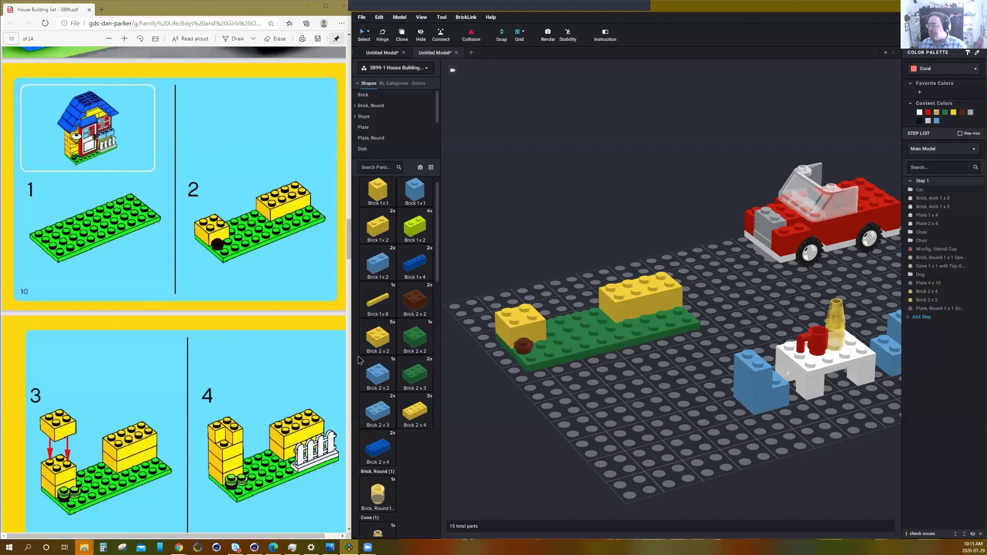
drag(381, 332, 522, 299)
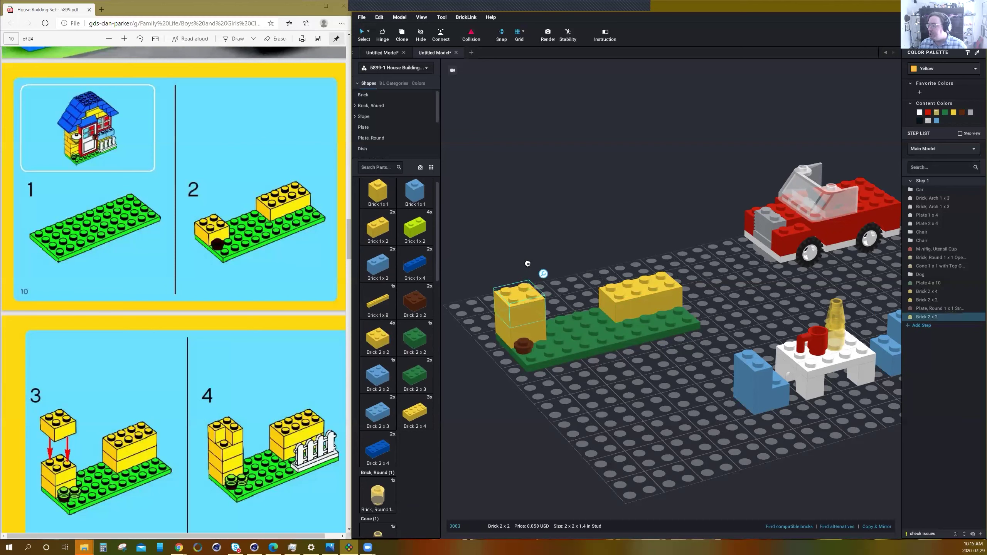
key(ctrl+v)
click(522, 276)
click(521, 218)
Stack one more yellow 2 x 4 brick on the 2 x 4 brick on the green plate.
key(ctrl+v)
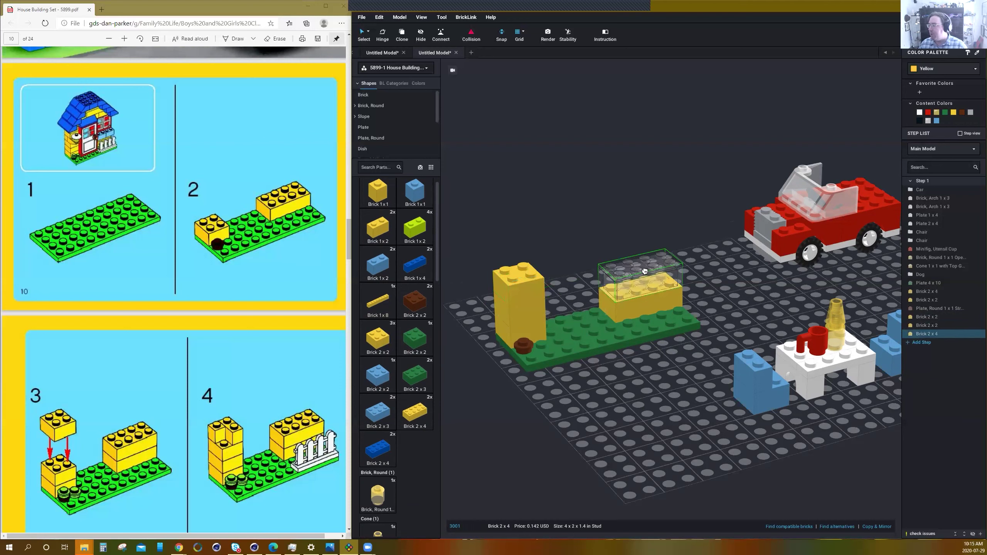
click(622, 254)
key(ctrl+v)
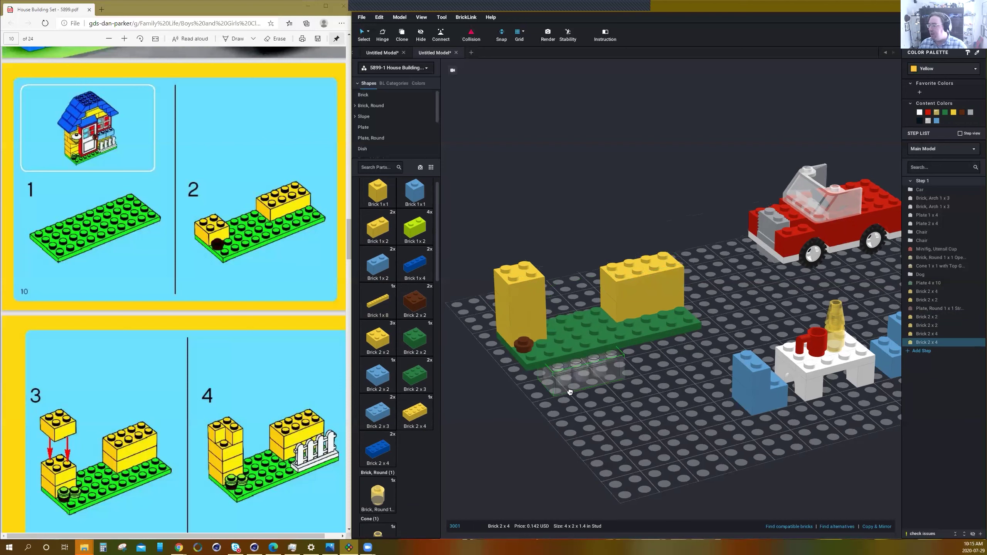
right_drag(569, 402, 569, 404)
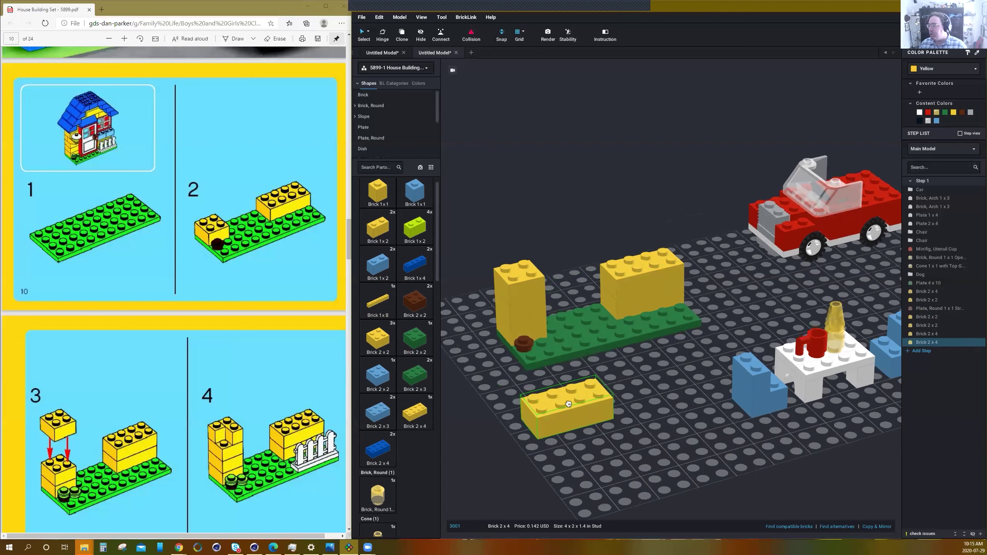
key(Escape)
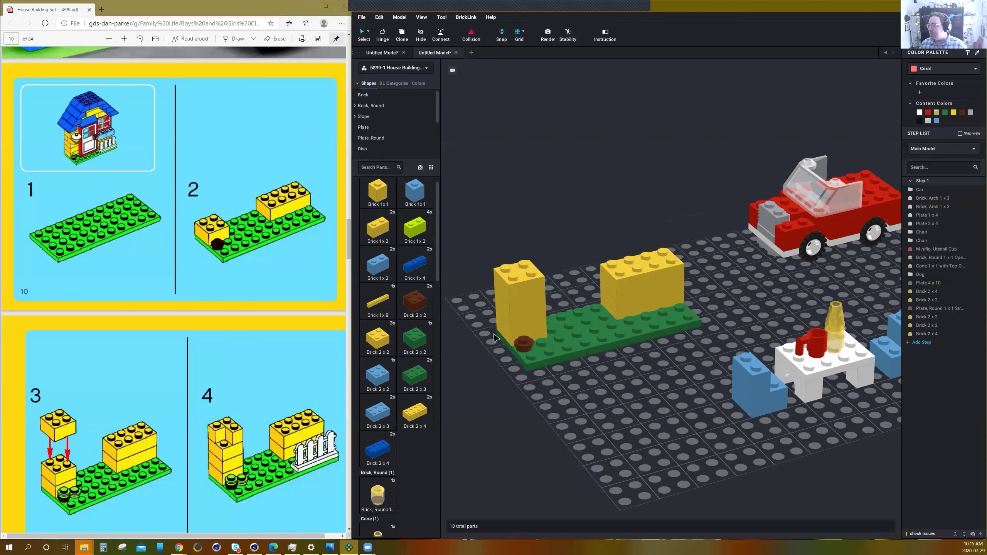
Top the yellow 2 x 2 column with a yellow 1 x 2 brick along its right side and a 1 x 1 brick at its rear left.
click(375, 230)
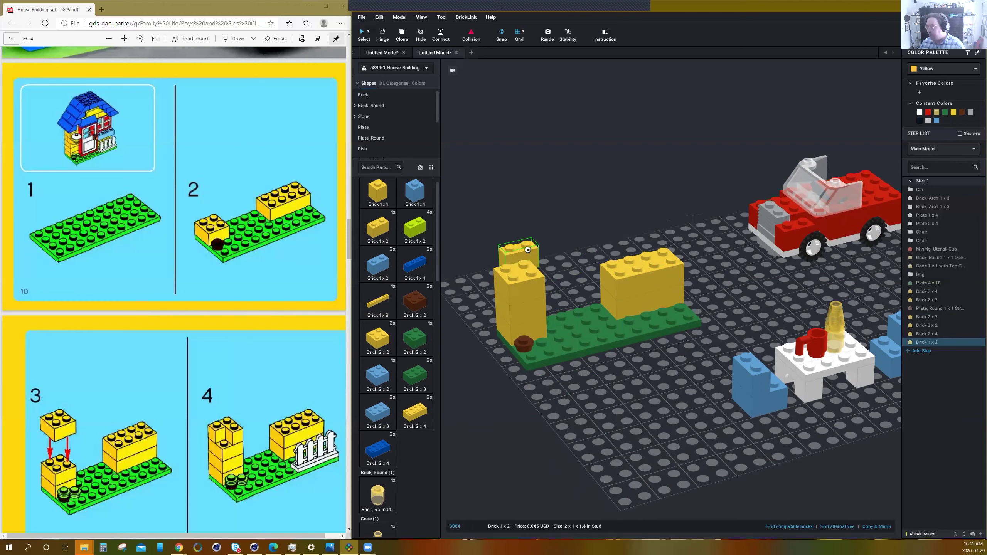
click(528, 255)
key(ctrl+c)
key(ctrl+v)
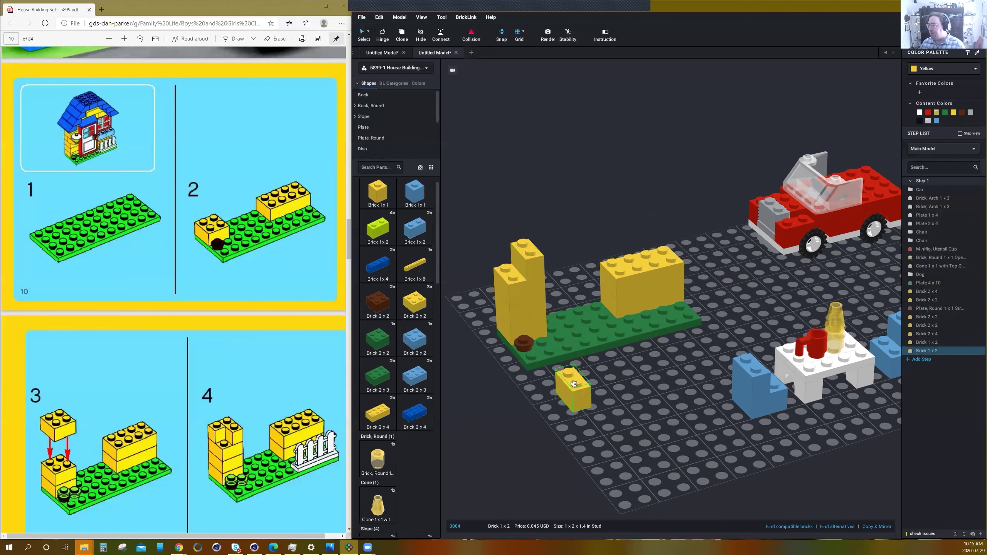
key(Escape)
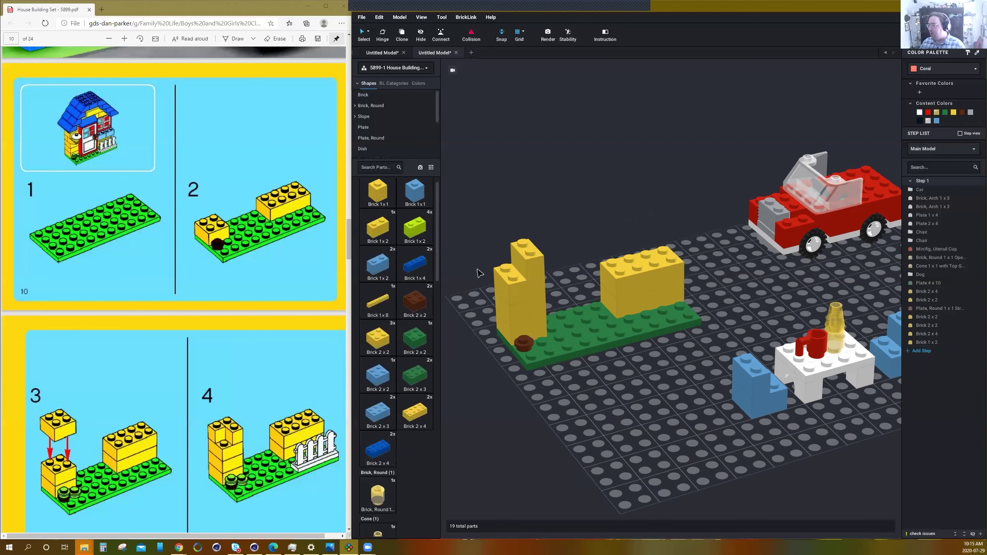
click(373, 190)
click(505, 252)
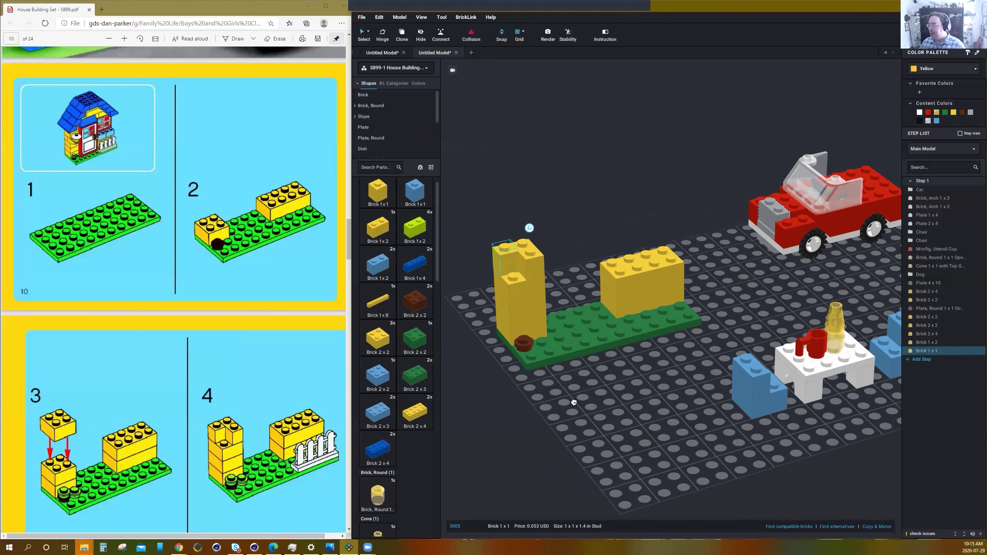
key(Escape)
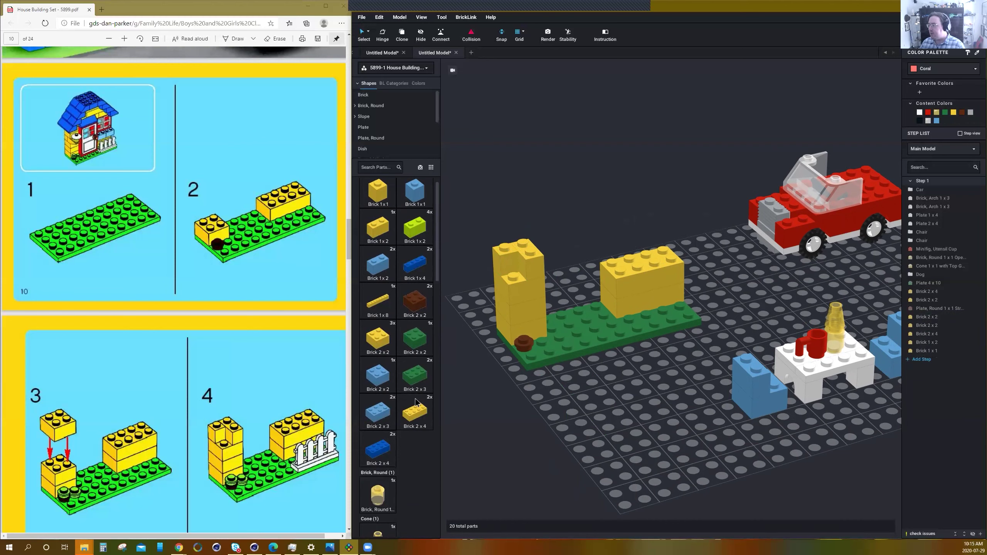
Place one lime round 1 x 1 plate to the right of the brown round plate and another on top of it.
scroll(415, 402, down, 10)
scroll(419, 401, down, 1)
drag(377, 346, 557, 340)
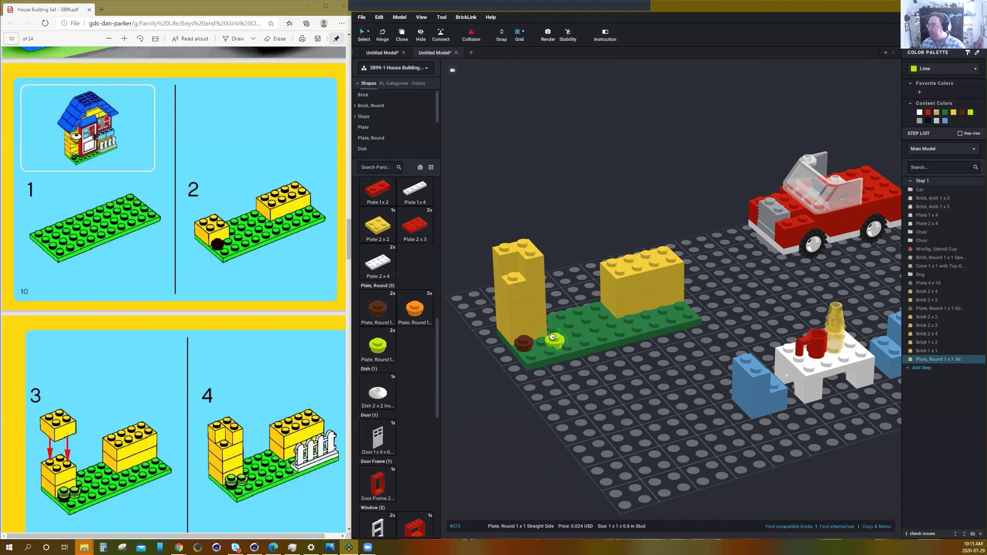
click(542, 337)
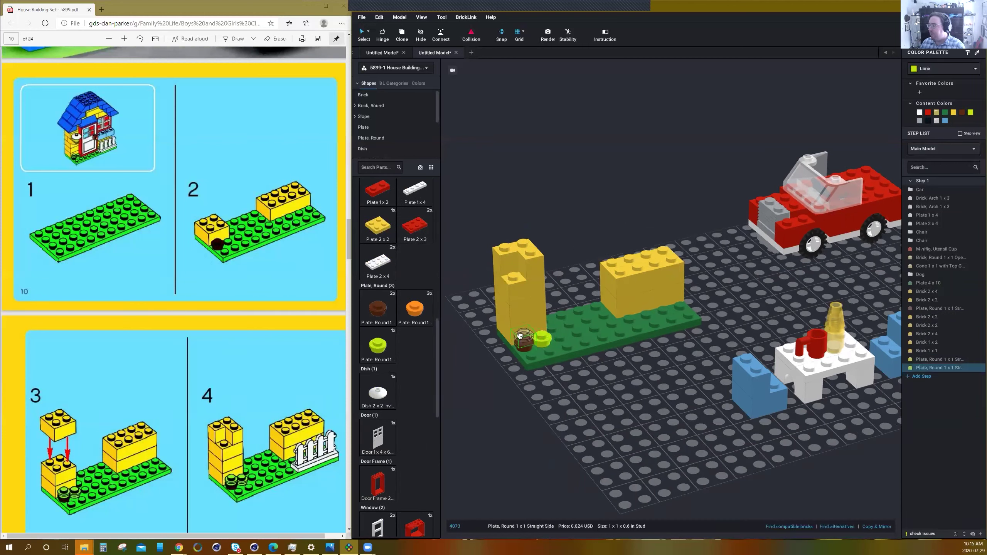
click(525, 336)
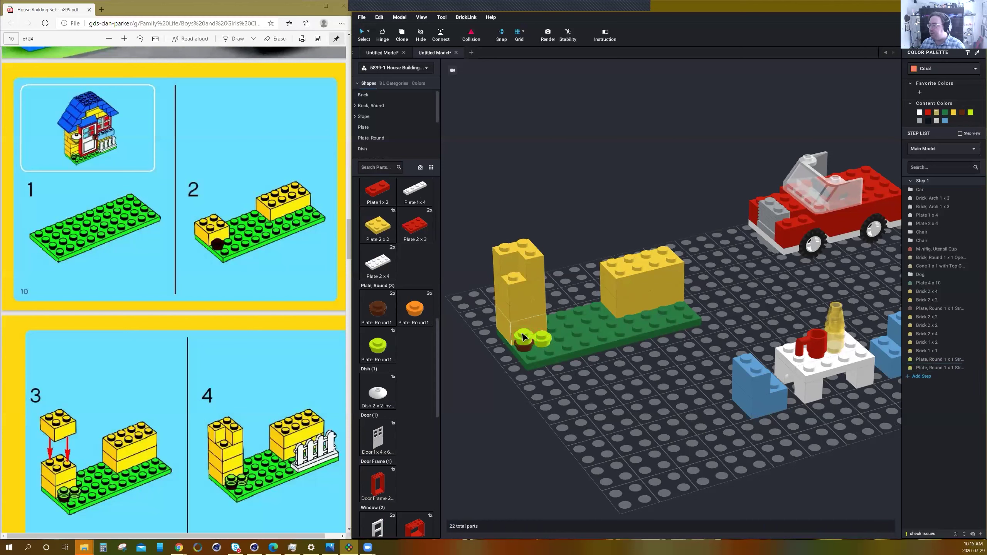
key(Escape)
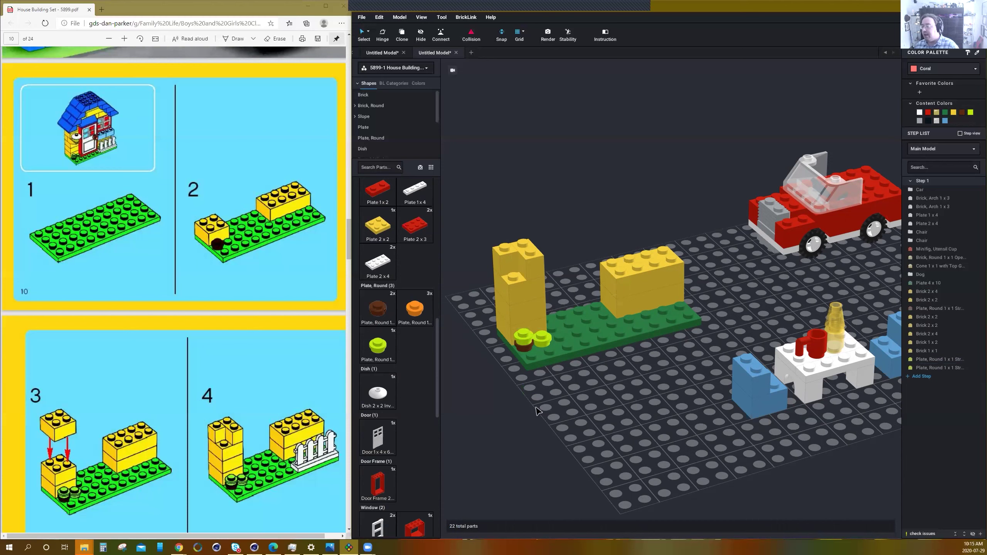
Place the white 1 x 4 x 2 picket fence on the green plate's front edge, in front of the yellow 2 x 4 bricks.
scroll(388, 445, down, 4)
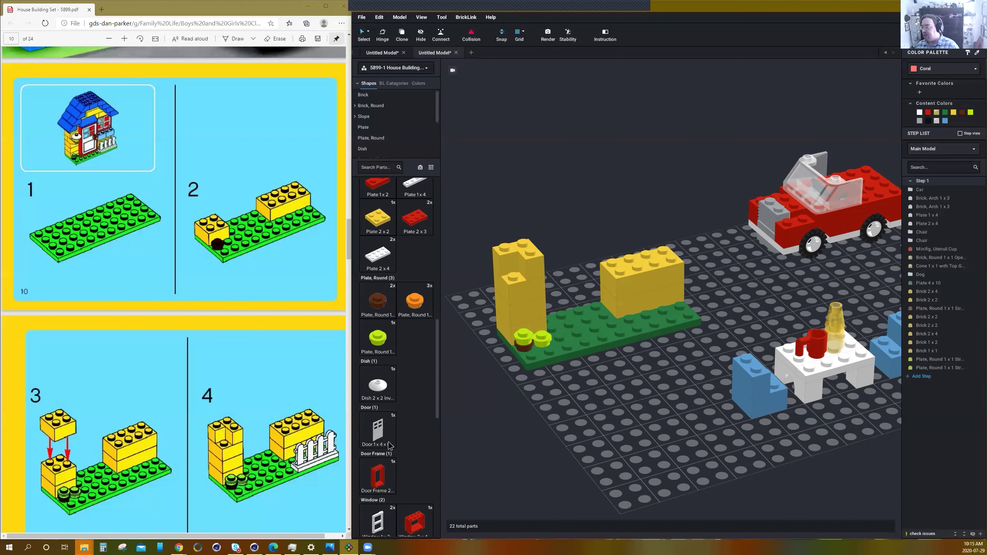
scroll(390, 445, down, 1)
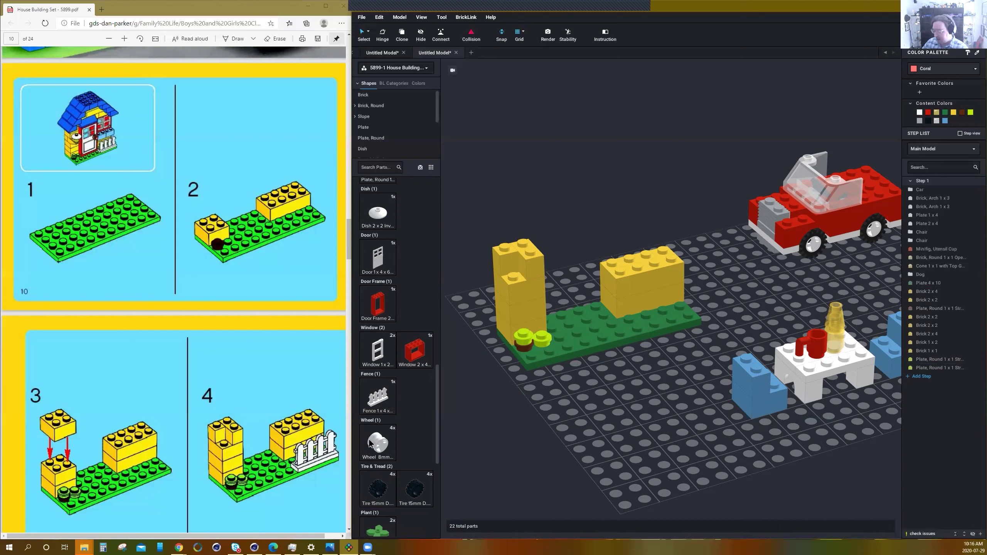
drag(376, 402, 664, 290)
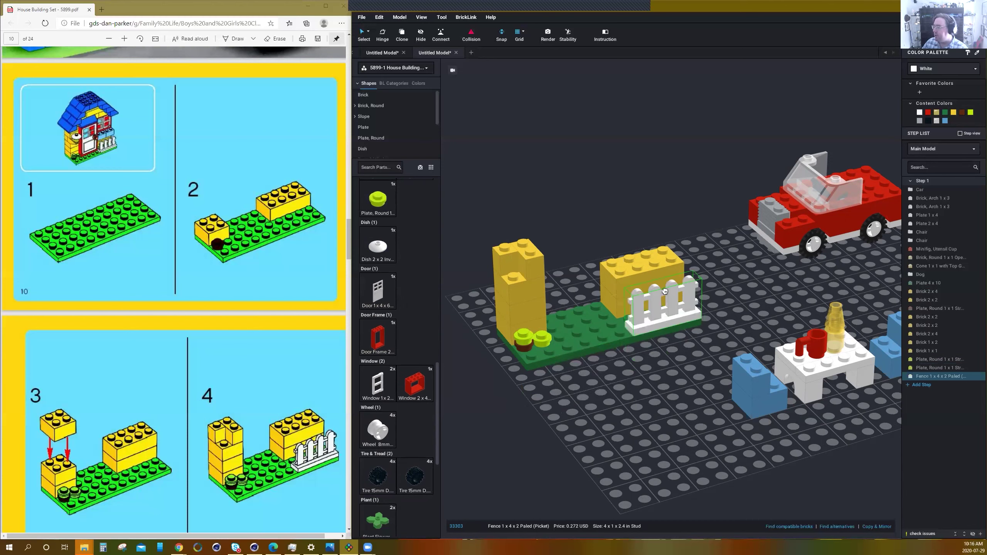
click(663, 289)
right_drag(655, 386, 652, 389)
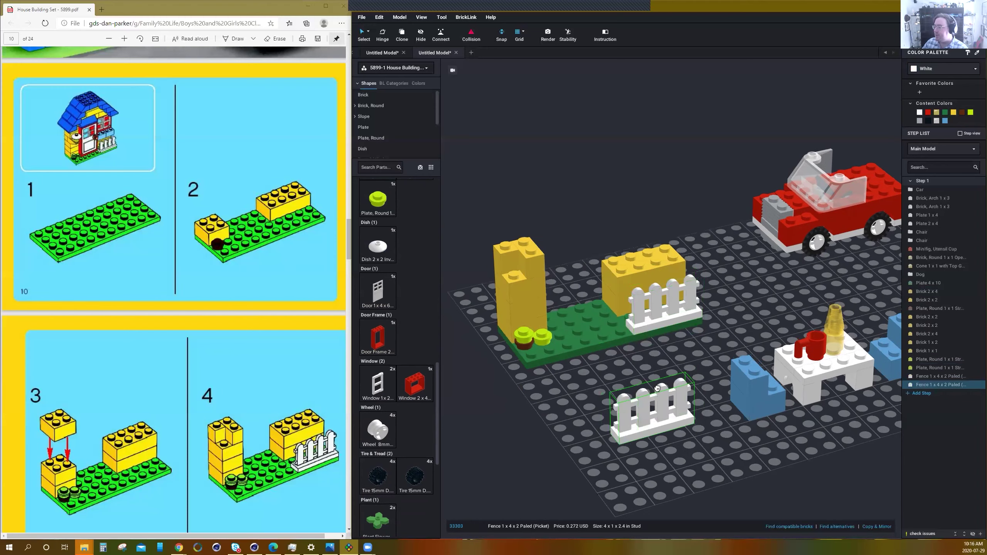
key(Escape)
Place a yellow inverted slope 33 3 x 1 in the open notch atop the yellow column, overhanging toward the lime round plates.
scroll(306, 350, down, 10)
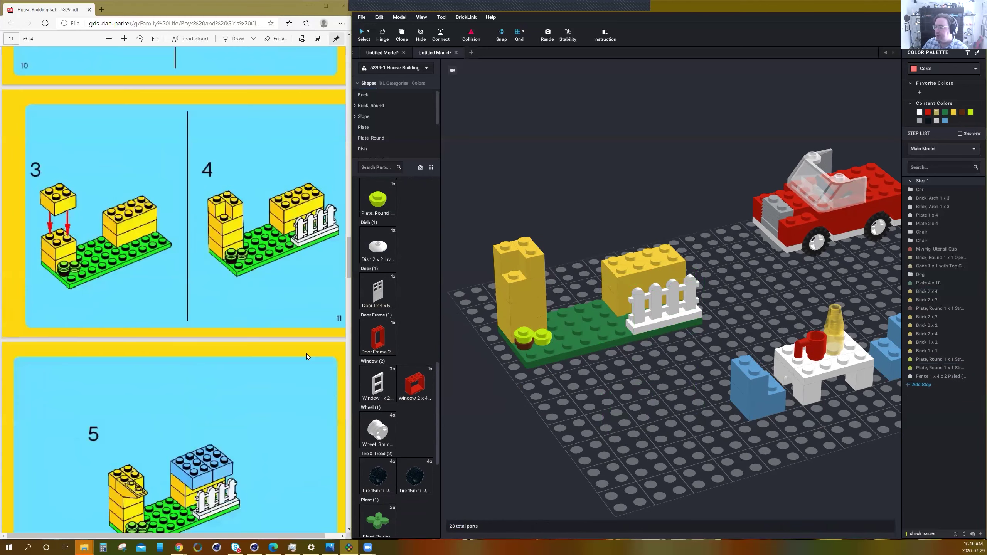
scroll(411, 367, up, 6)
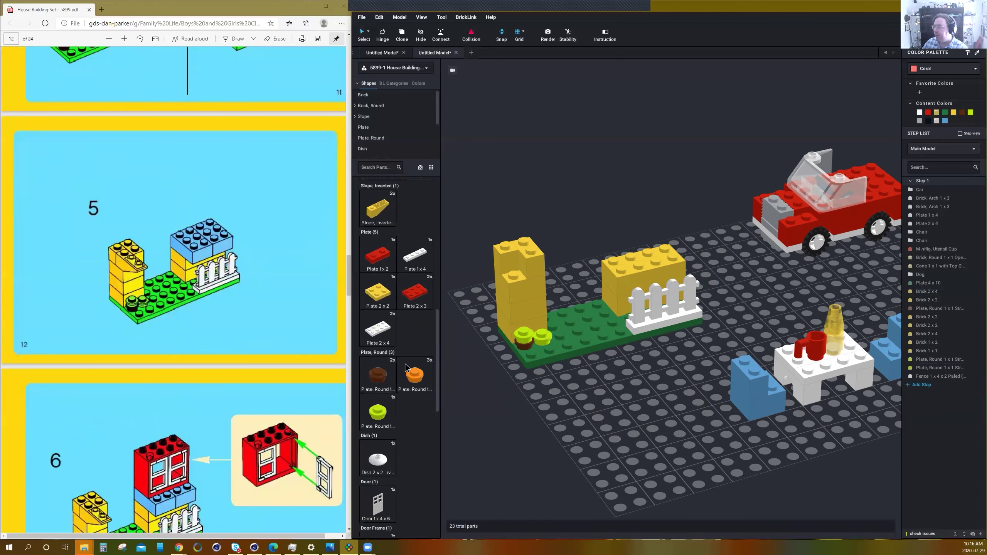
click(377, 314)
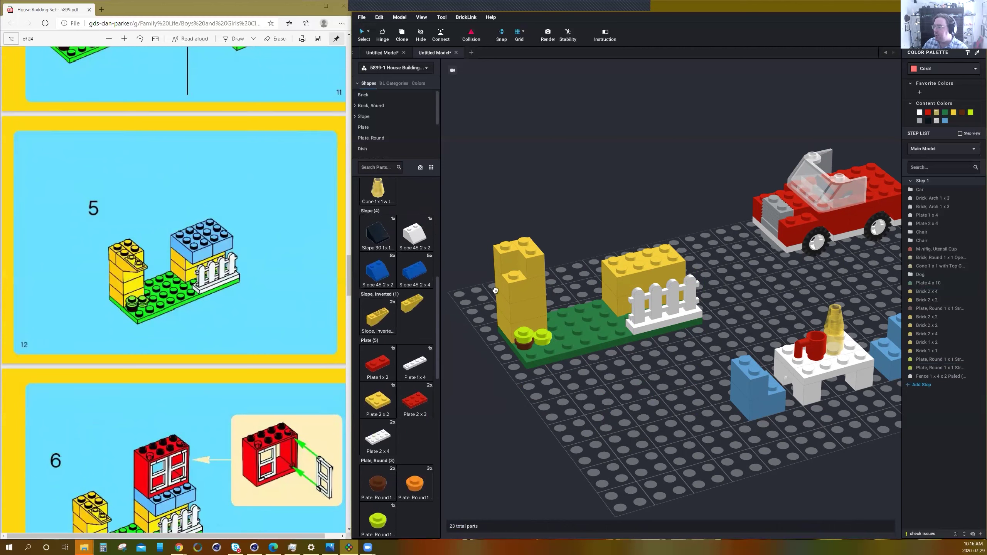
click(487, 360)
drag(487, 360, 520, 258)
click(519, 257)
key(Escape)
Place two medium blue 2 x 3 bricks side by side on top of the yellow 2 x 4 bricks, overhanging the fence side.
scroll(414, 336, up, 8)
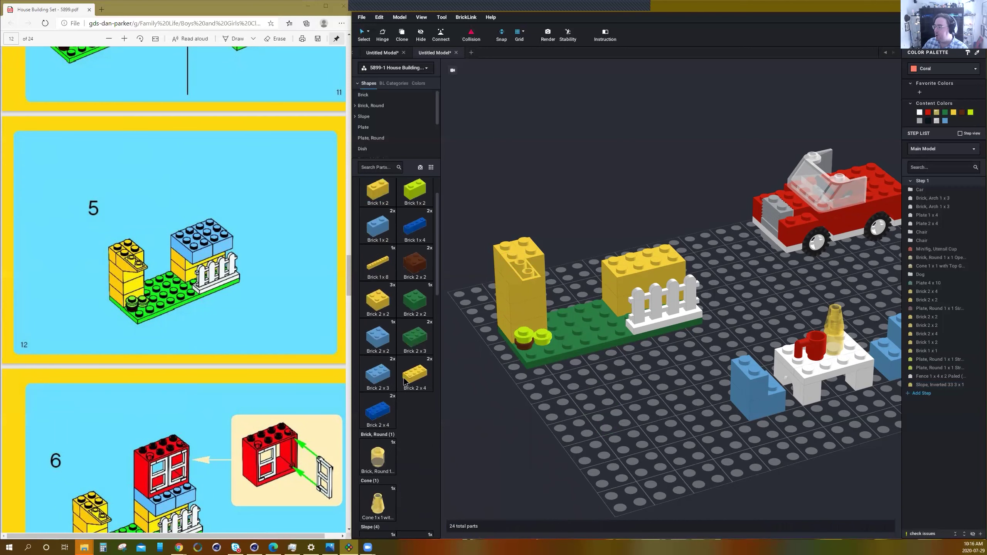
click(377, 379)
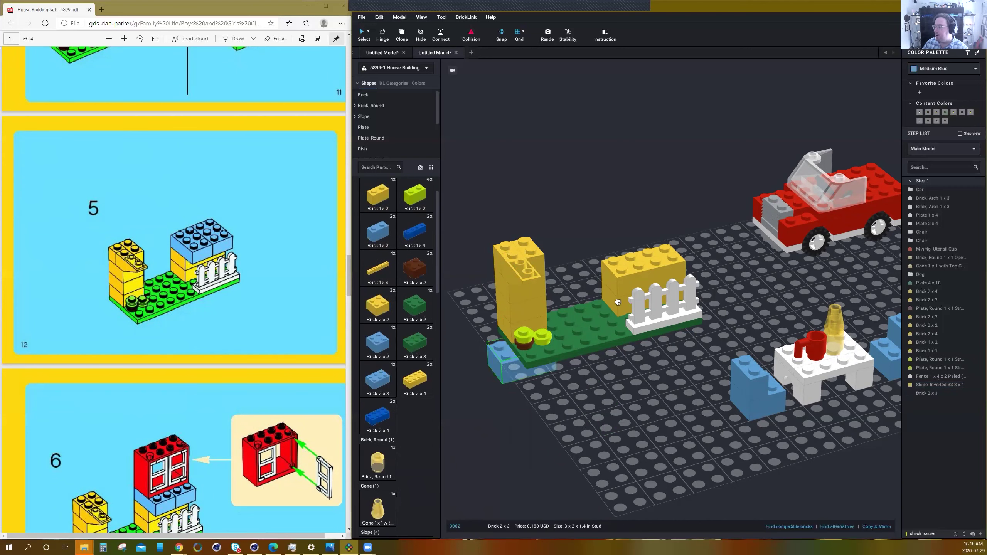
click(635, 256)
click(666, 251)
right_drag(669, 244, 700, 249)
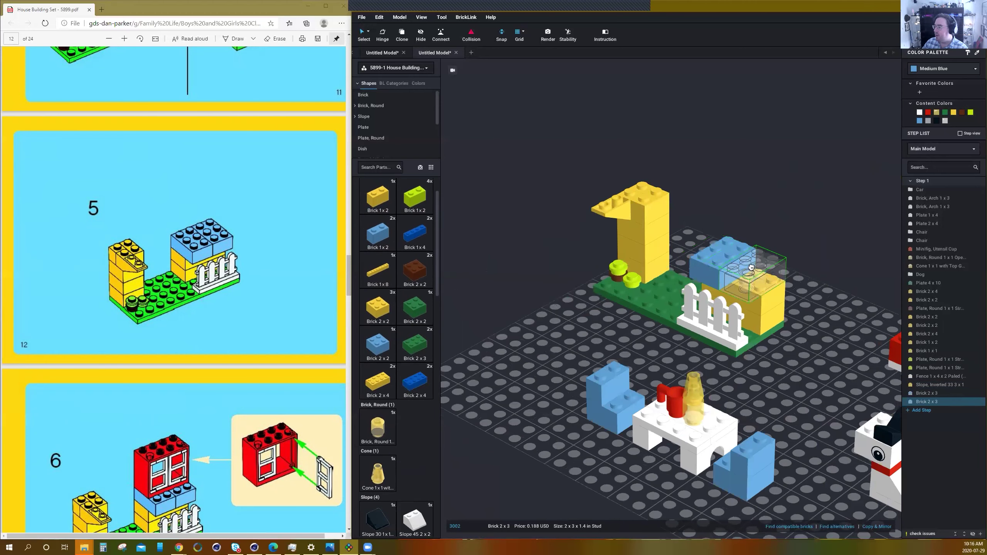
click(727, 259)
right_drag(639, 325, 629, 325)
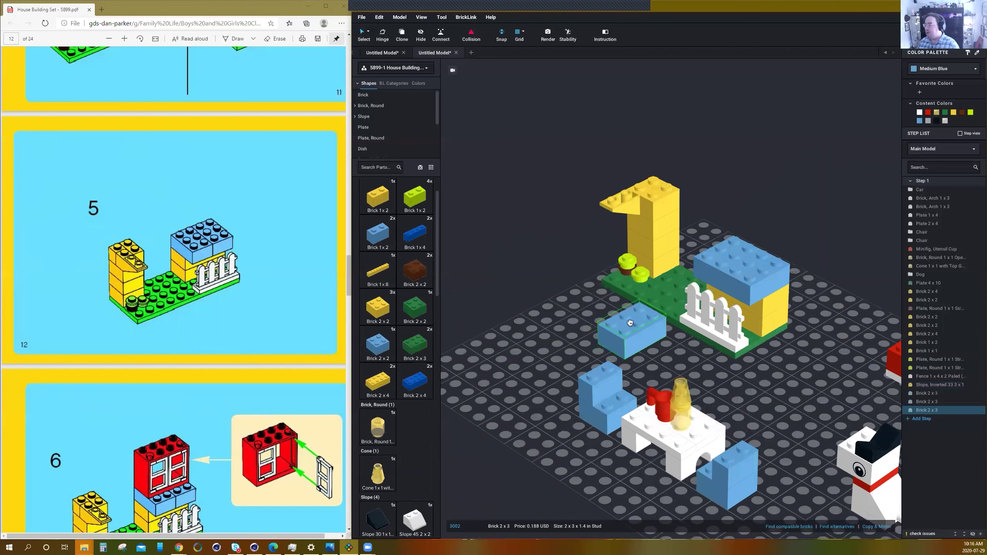
key(Escape)
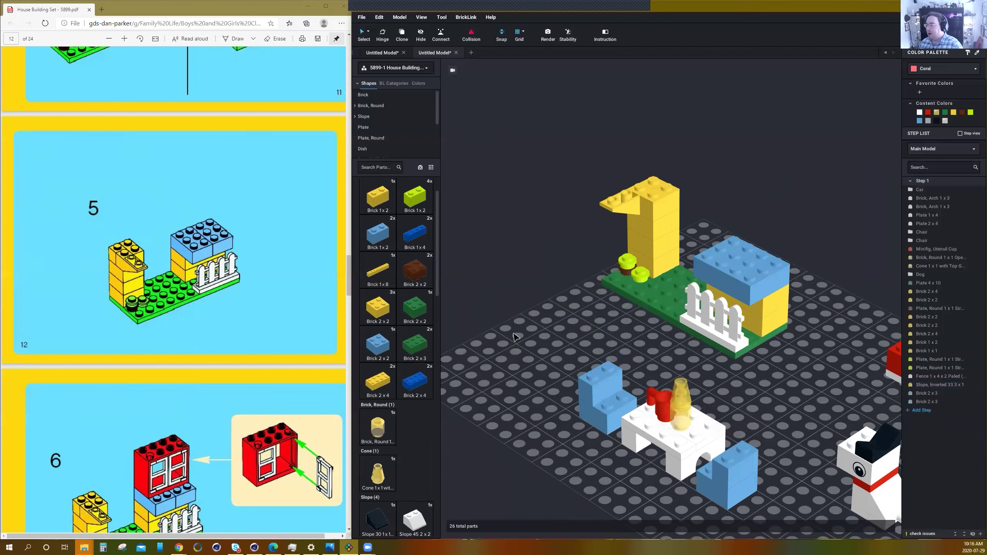
Set the red 2 x 4 x 3 window frame on the rear studs of the medium blue bricks.
scroll(417, 342, down, 10)
scroll(418, 342, down, 7)
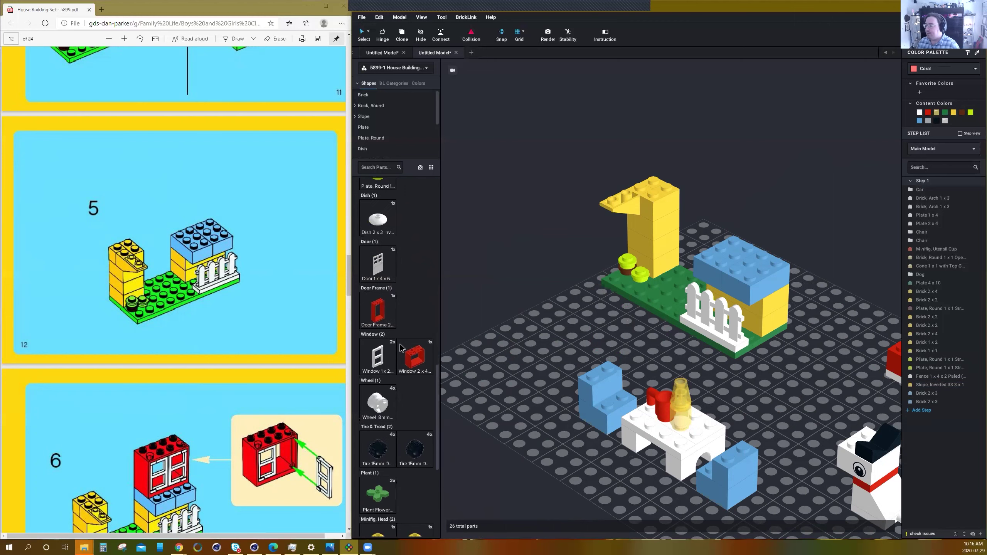
drag(407, 360, 564, 282)
drag(690, 254, 746, 212)
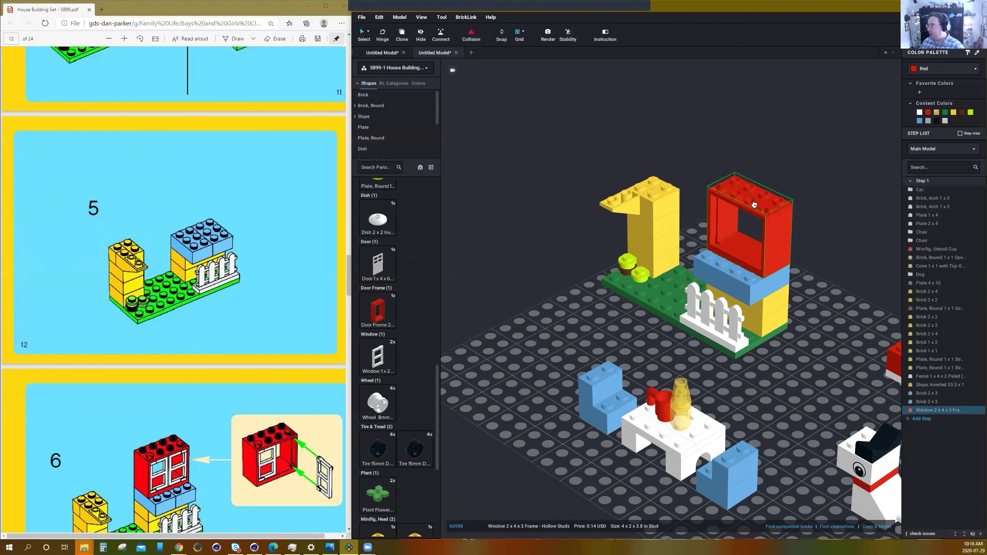
key(ctrl+c)
key(ctrl+v)
key(Escape)
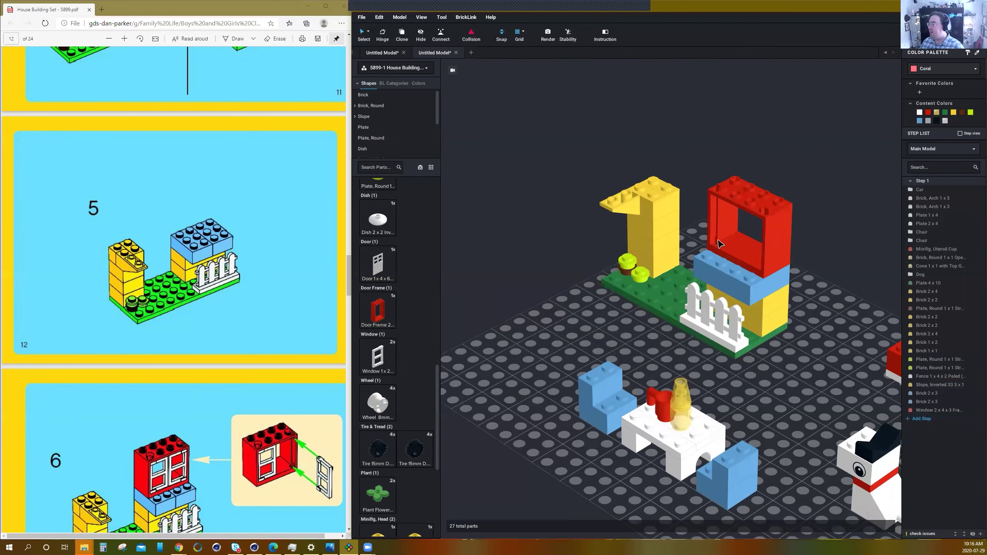
Examine the red window frame's inner corners and pane mounting notches from several angles.
scroll(721, 245, up, 6)
scroll(739, 245, down, 2)
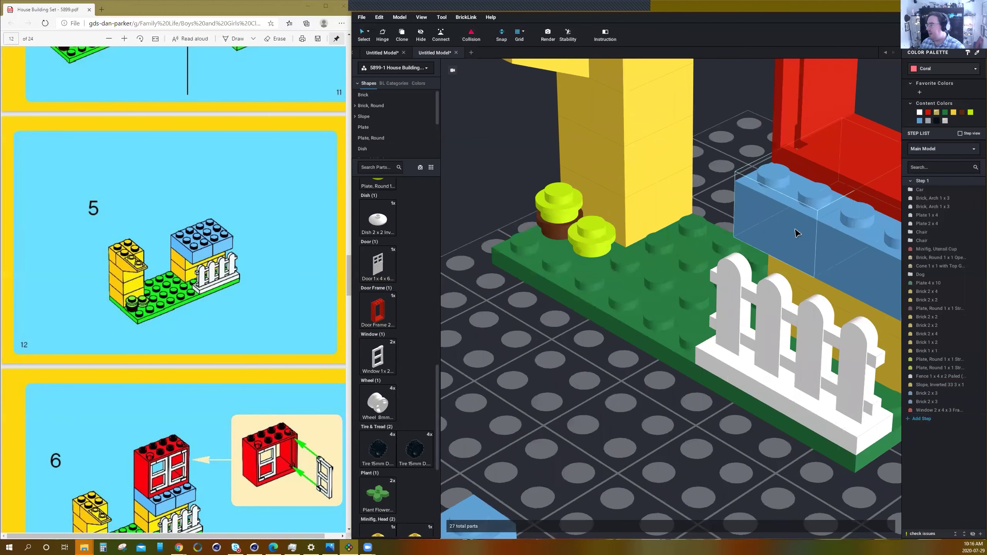
right_drag(797, 229, 711, 286)
scroll(691, 284, up, 6)
scroll(640, 300, up, 5)
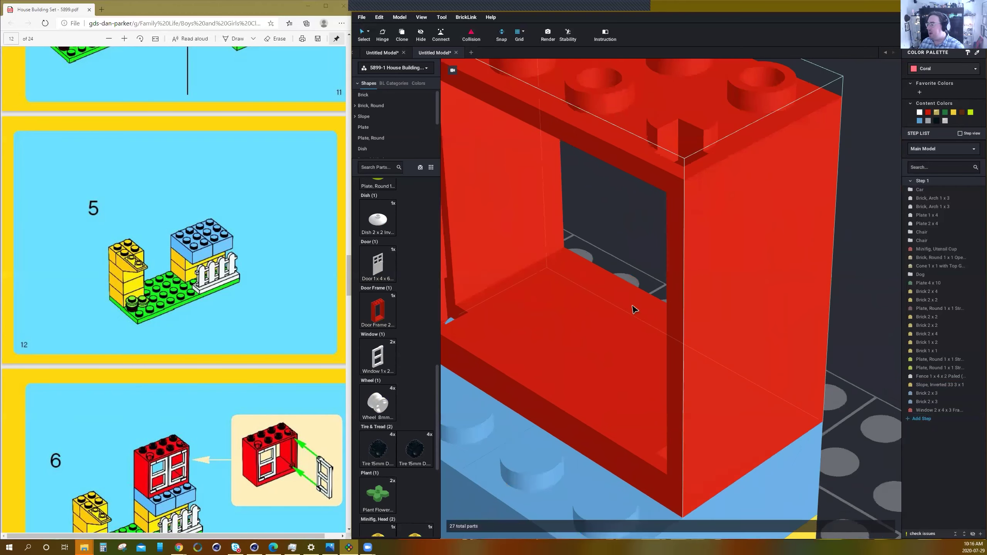
scroll(660, 289, up, 2)
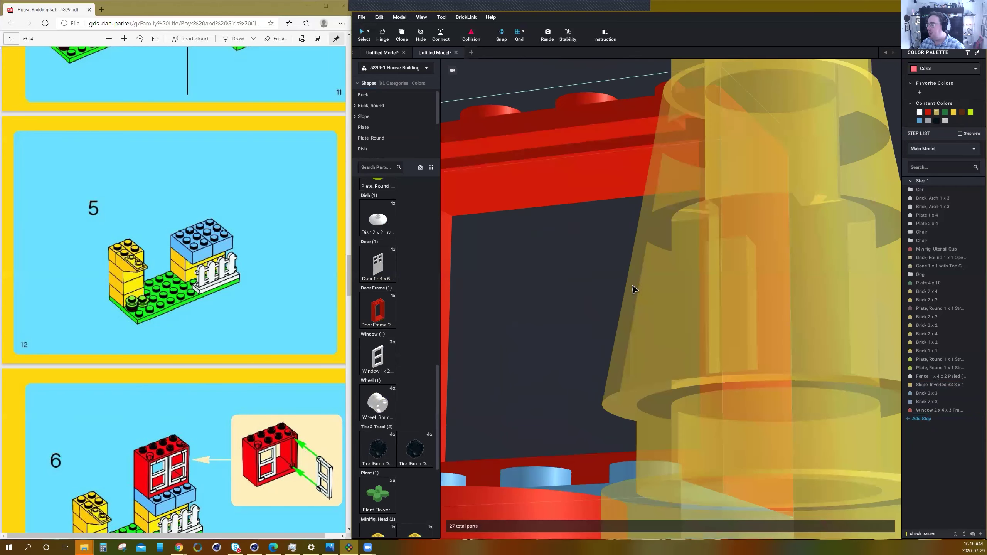
scroll(623, 303, down, 5)
right_drag(624, 302, 610, 309)
scroll(552, 328, up, 4)
right_drag(550, 324, 610, 353)
right_drag(622, 362, 549, 321)
right_drag(563, 259, 599, 310)
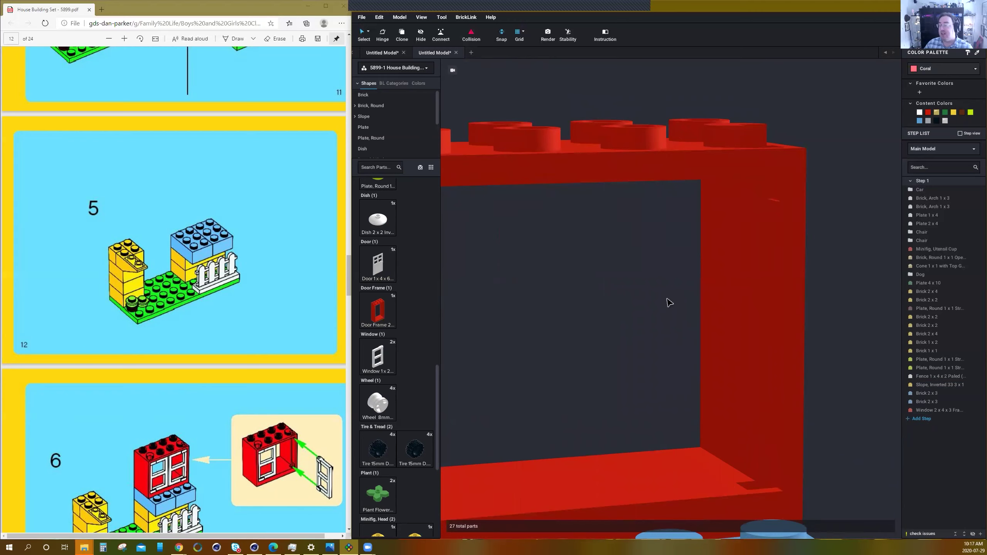
scroll(685, 302, down, 2)
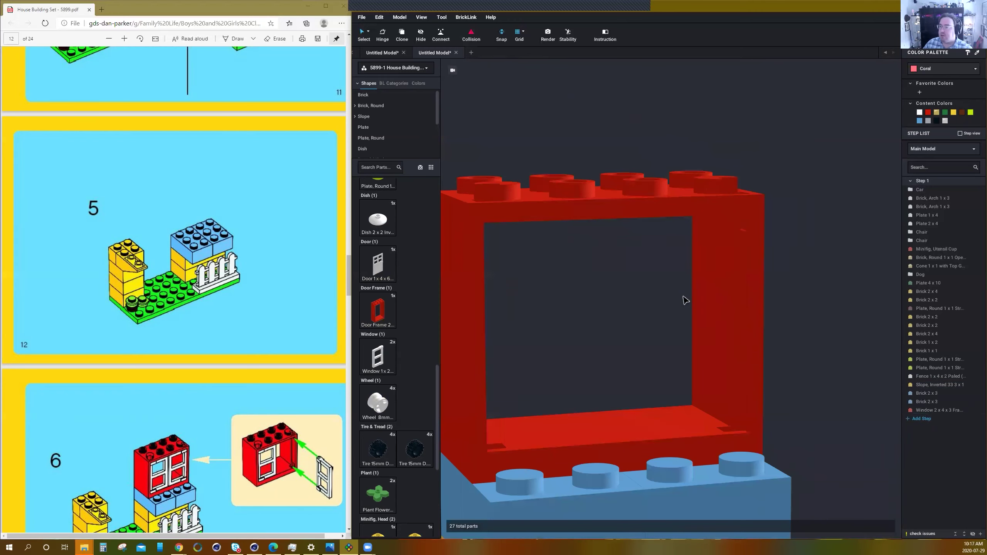
scroll(685, 300, down, 2)
right_drag(685, 300, 727, 325)
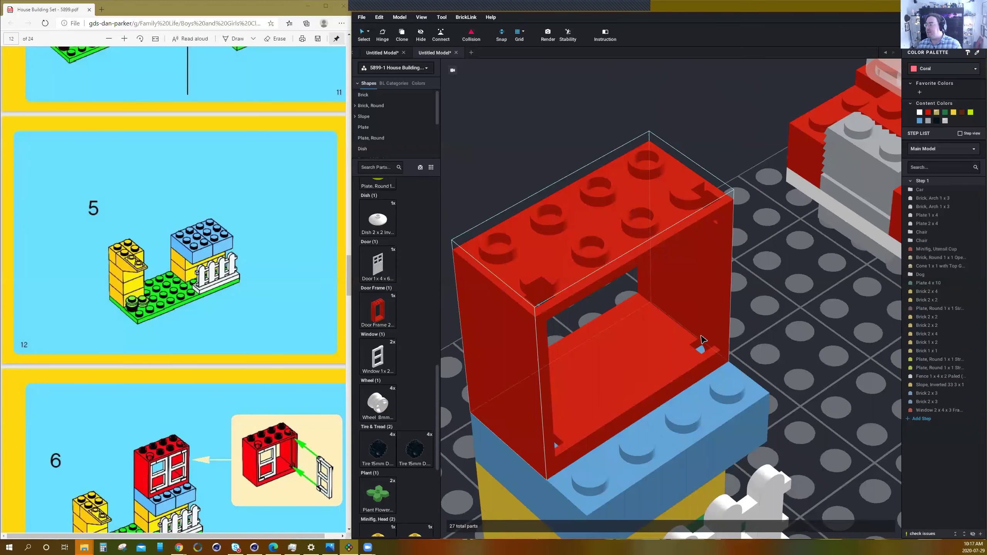
scroll(702, 339, down, 5)
right_drag(701, 326, 729, 325)
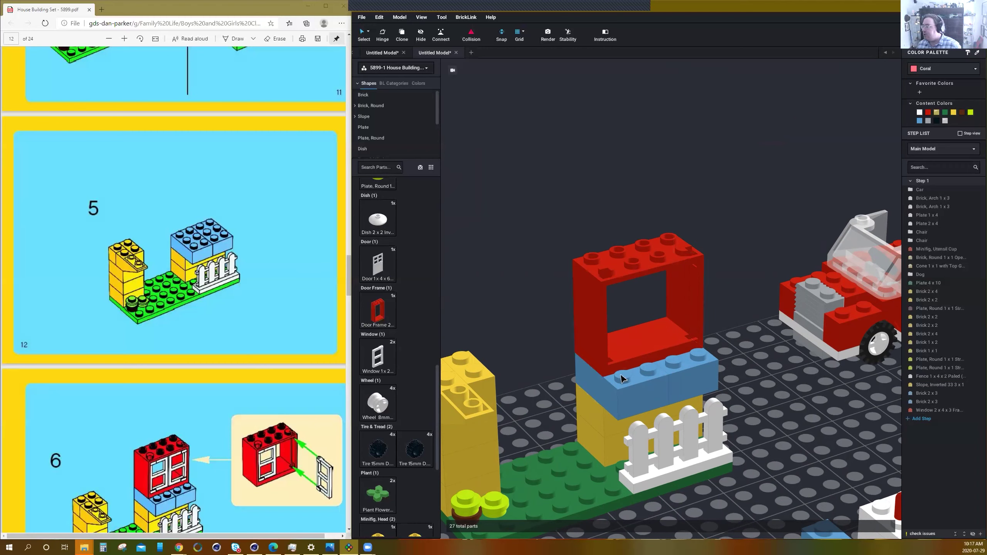
Fit two white 1 x 2 x 3 window panes to the red frame, the right one swung open and the left one closed.
scroll(224, 385, down, 5)
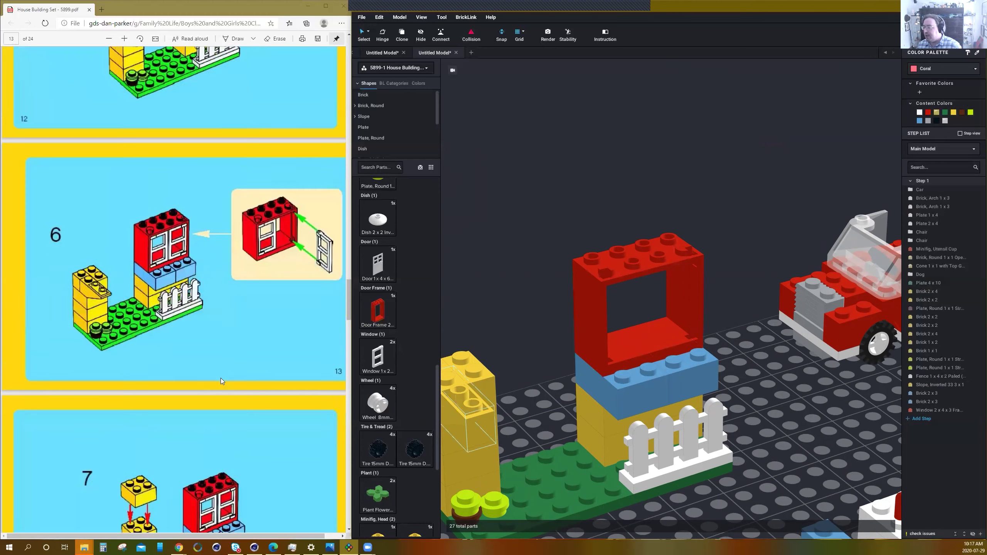
click(379, 359)
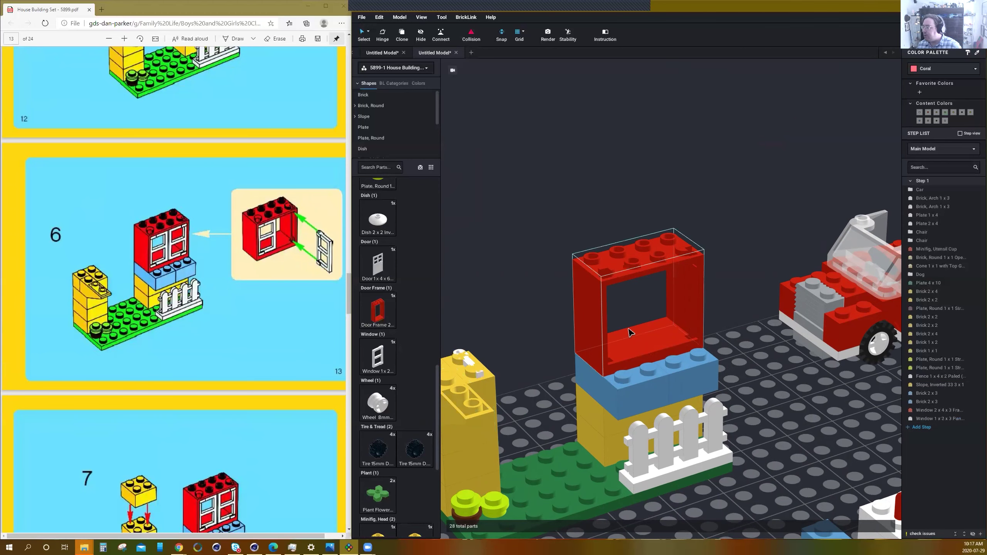
click(698, 267)
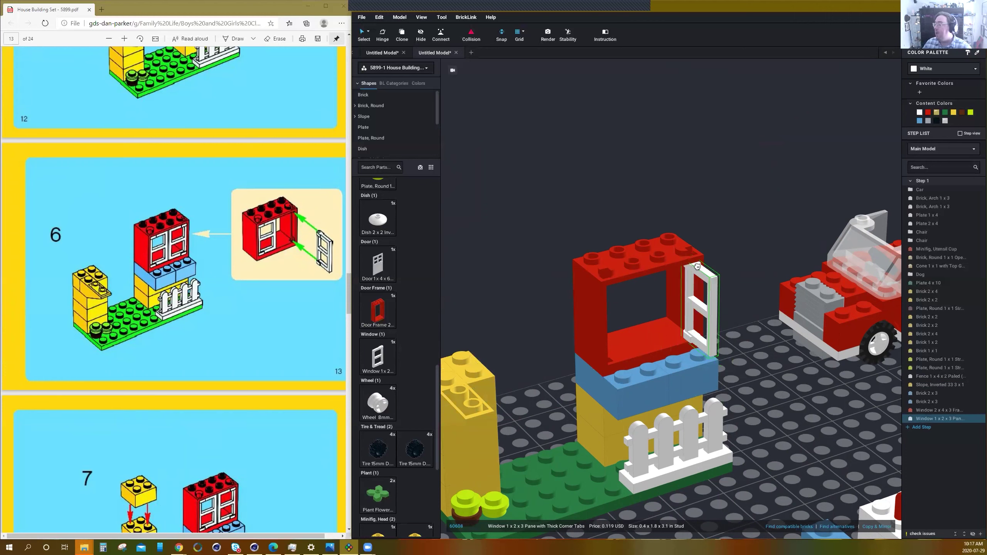
key(ctrl+c)
key(ctrl+v)
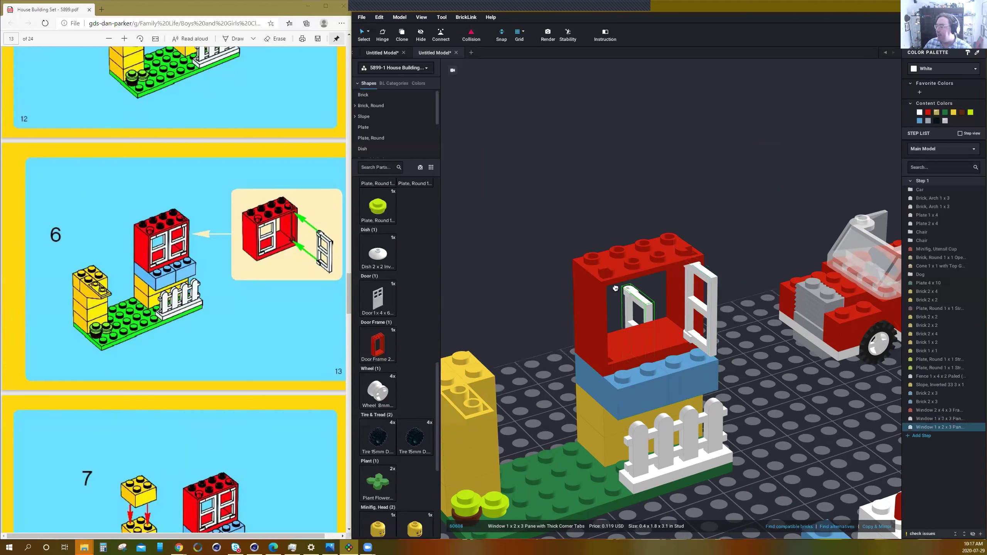
click(614, 280)
mouse_move(615, 279)
mouse_down()
mouse_move(627, 281)
mouse_move(619, 288)
mouse_move(613, 277)
mouse_up()
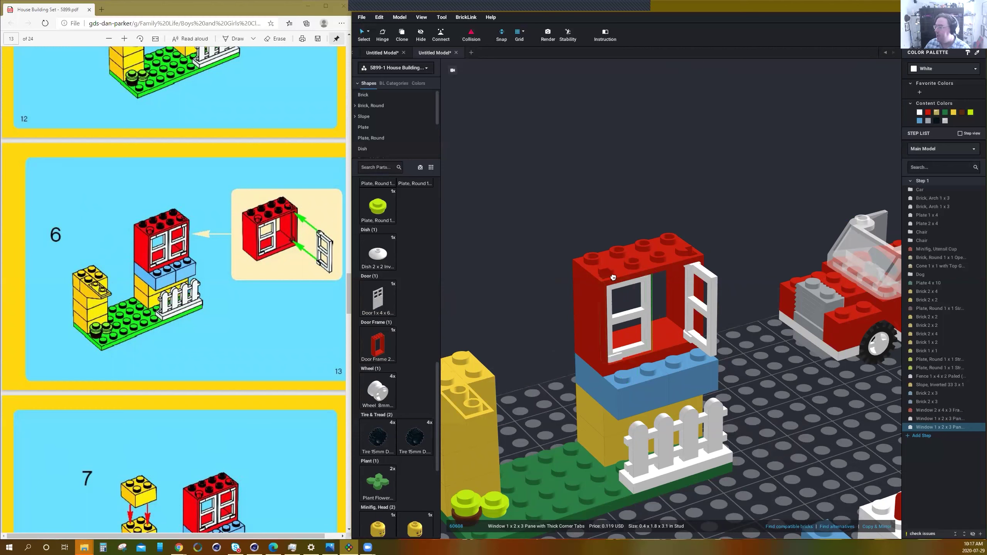
key(Escape)
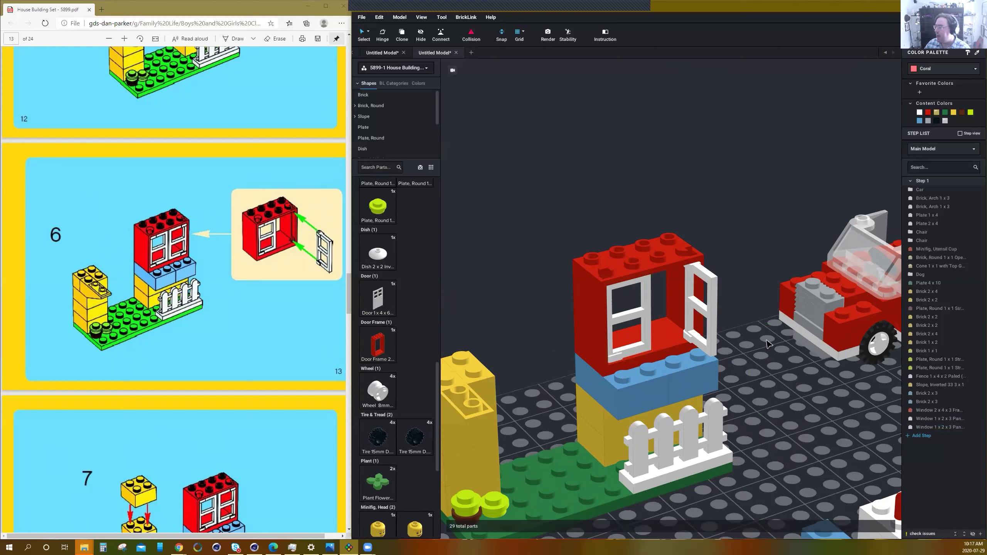
Seat the right window pane flush in the red frame and swing it open with the Hinge tool.
drag(714, 347, 662, 341)
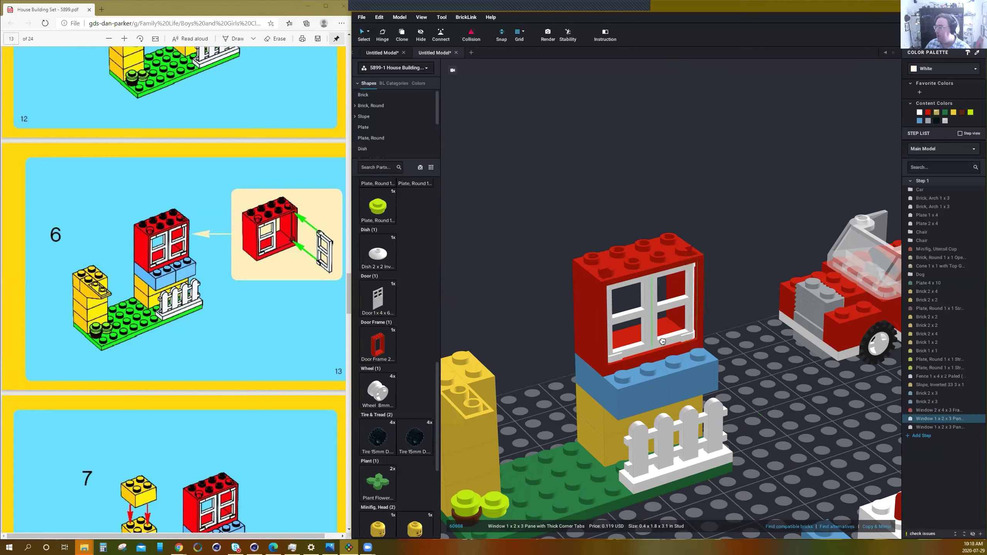
click(752, 354)
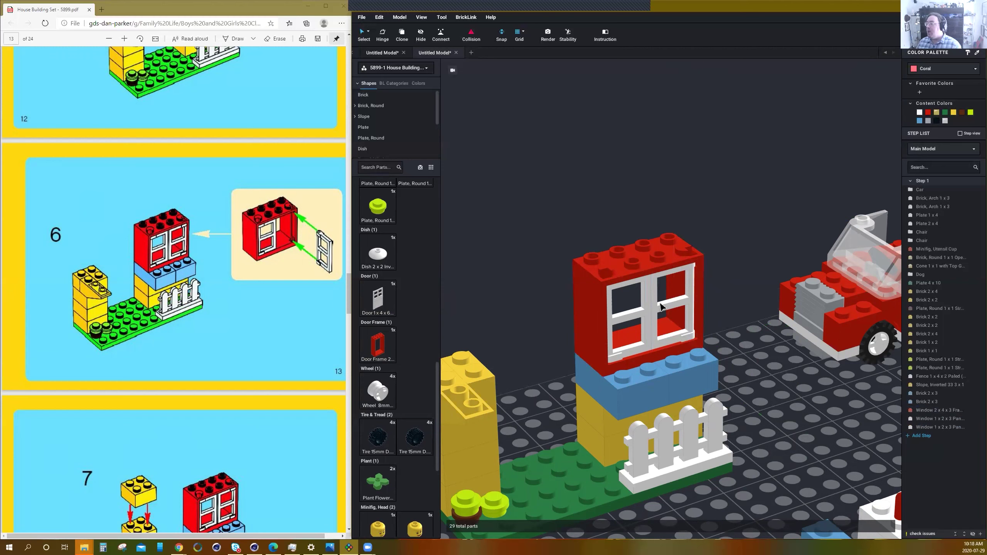
click(670, 314)
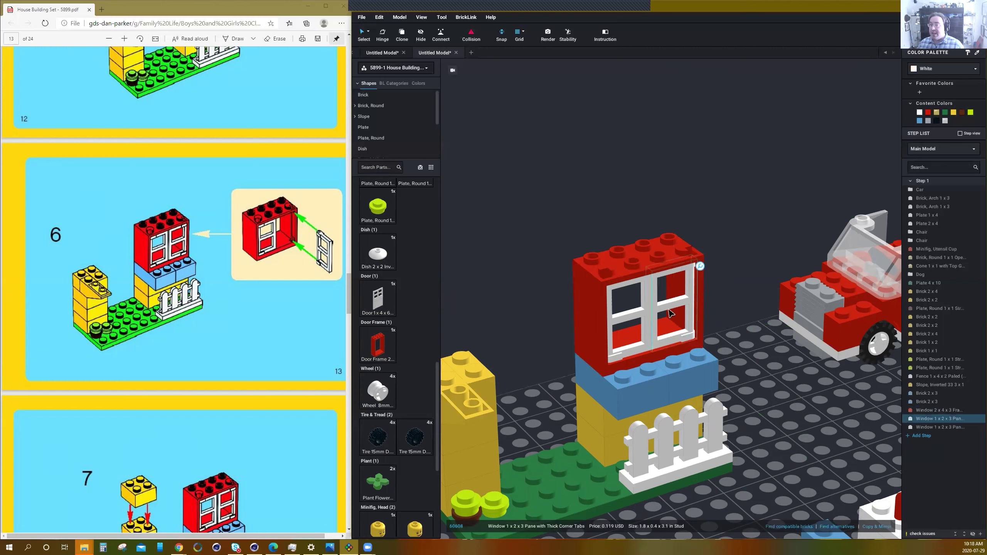
key(h)
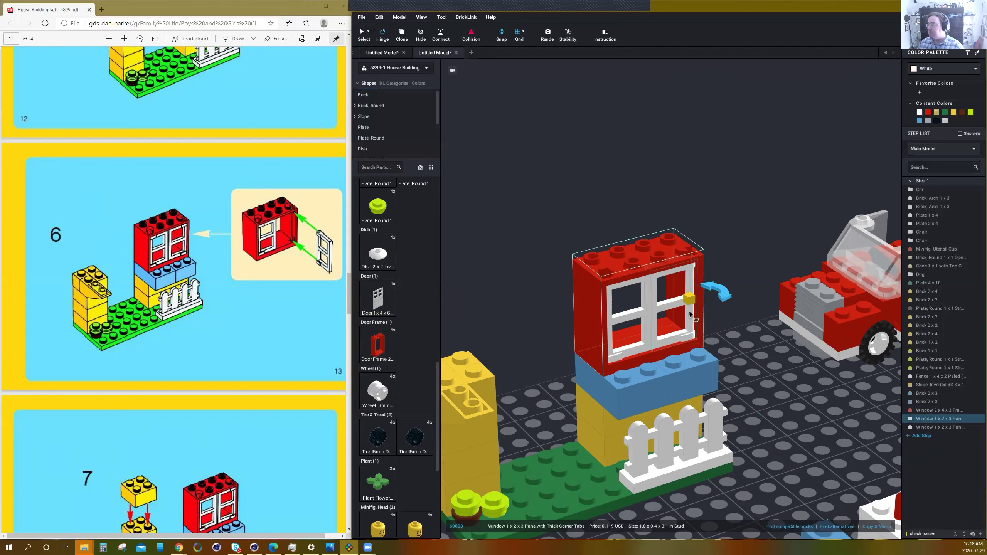
drag(727, 297, 778, 388)
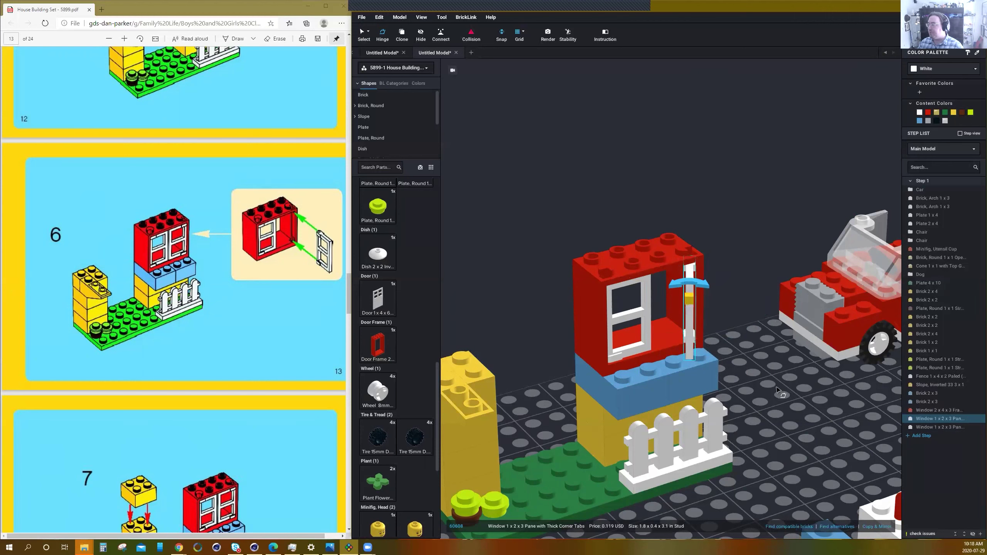
click(777, 390)
Stack two yellow 2 x 2 bricks on top of the yellow column, behind the inverted slope.
mouse_move(775, 405)
right_down()
mouse_move(754, 397)
mouse_move(779, 409)
right_up()
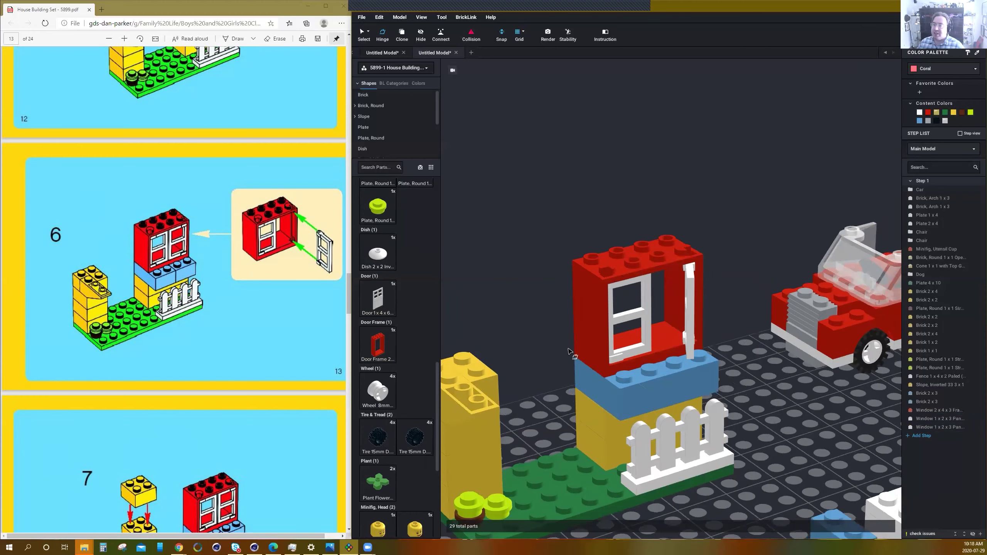
scroll(268, 381, down, 1)
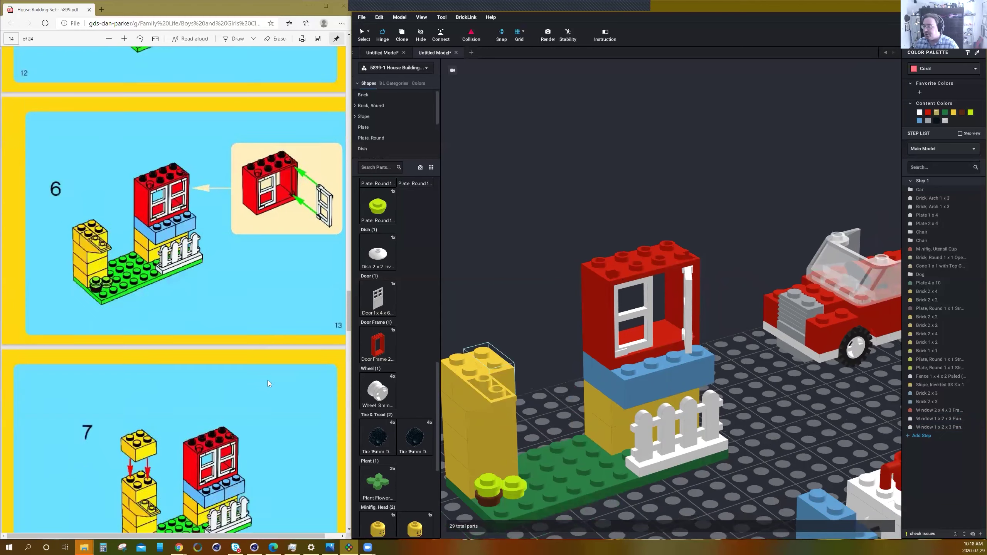
scroll(268, 380, down, 4)
scroll(399, 319, up, 1)
scroll(398, 319, up, 10)
drag(377, 338, 478, 337)
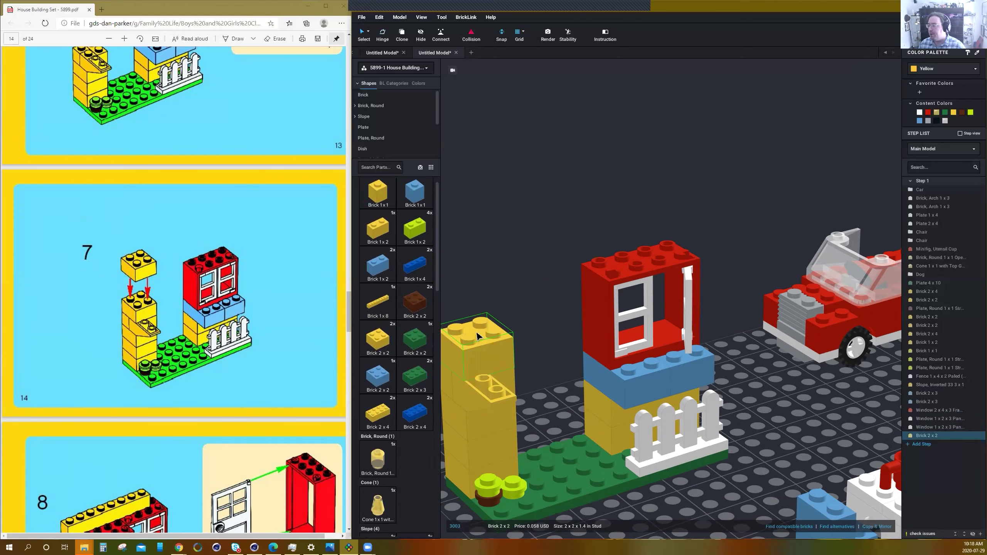
click(478, 336)
click(477, 306)
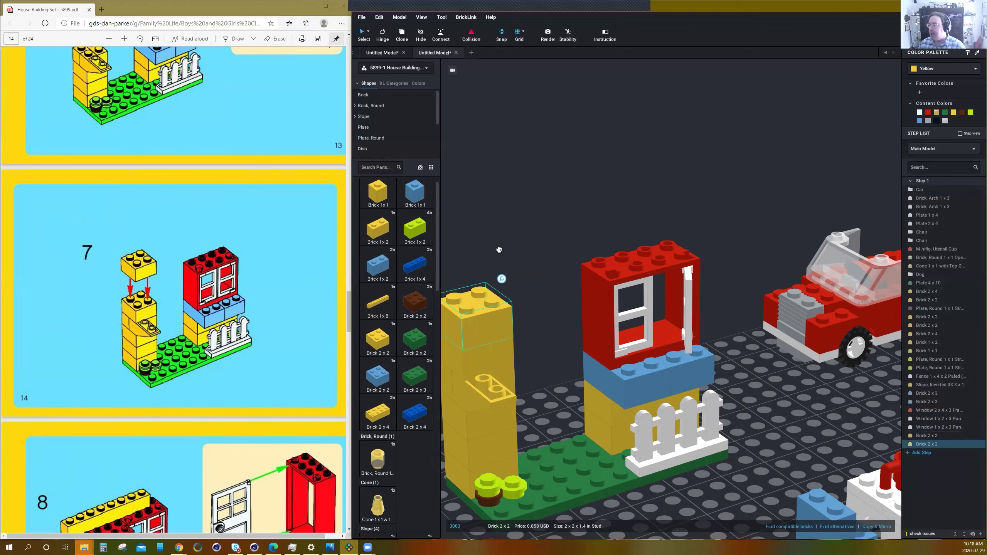
key(Escape)
Place the red 2 x 4 x 6 door frame on the green base between the yellow column and the window section.
scroll(532, 239, down, 3)
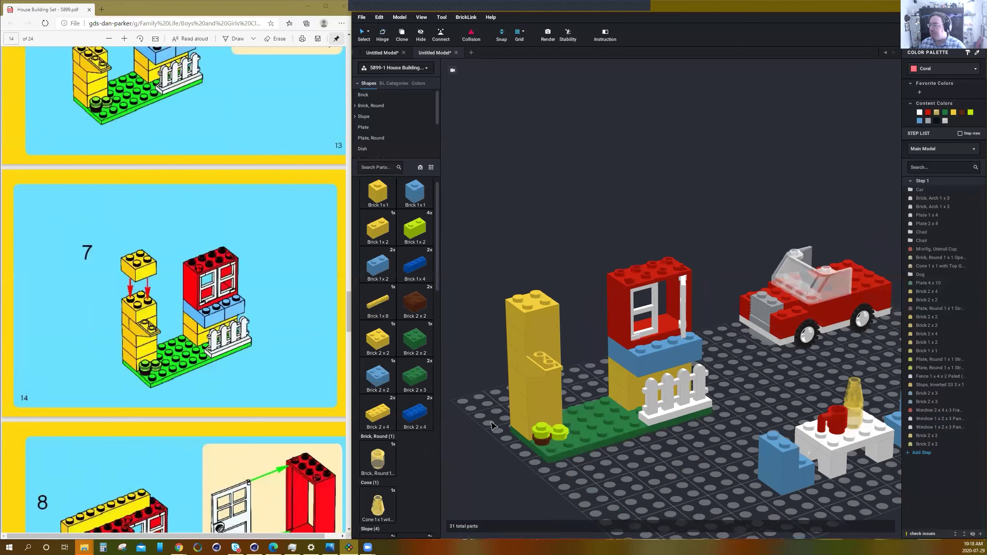
scroll(236, 414, down, 5)
scroll(255, 401, down, 2)
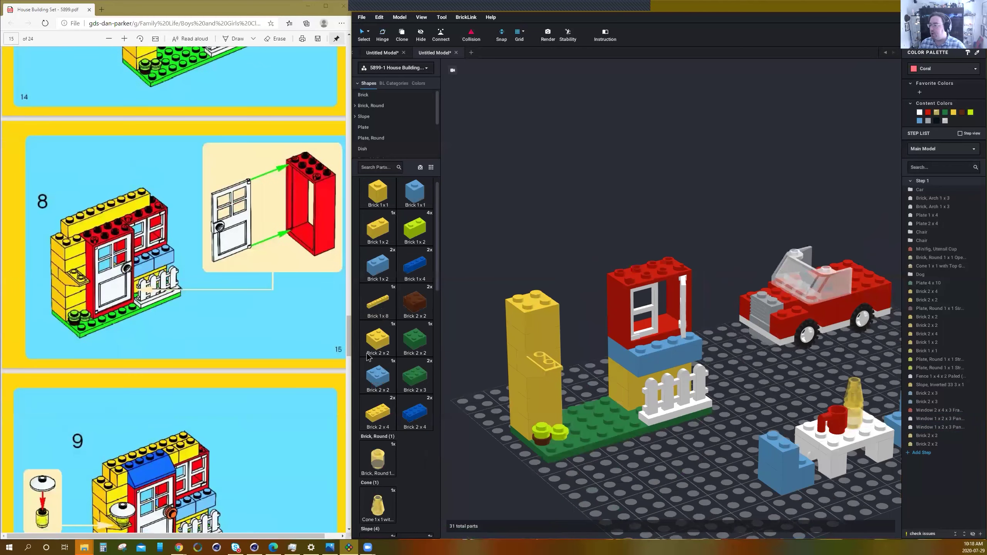
scroll(416, 330, down, 15)
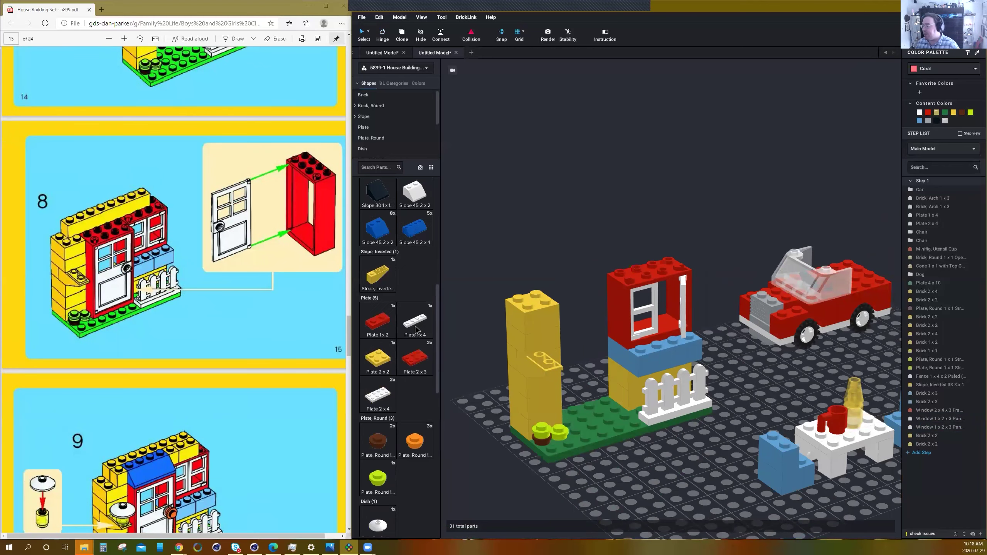
scroll(414, 331, down, 4)
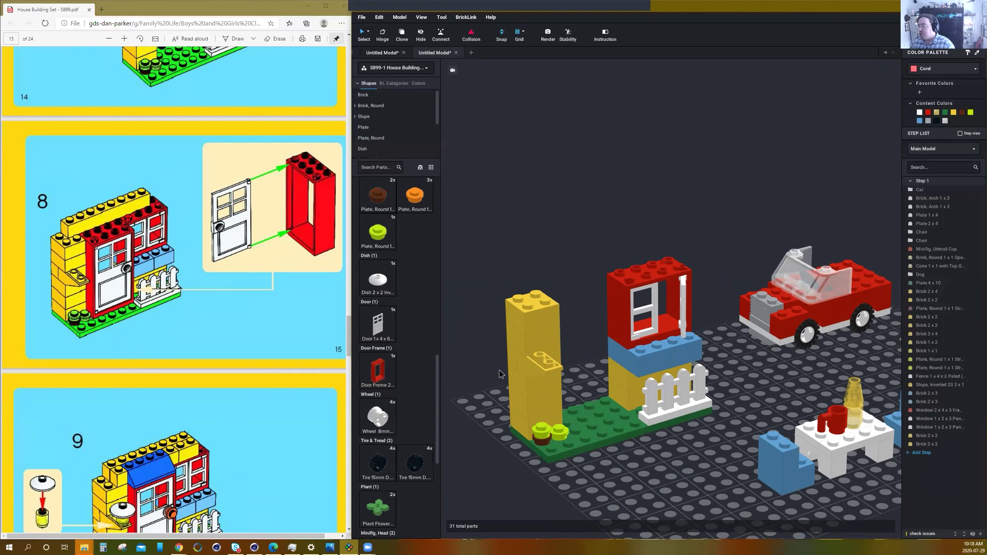
click(377, 370)
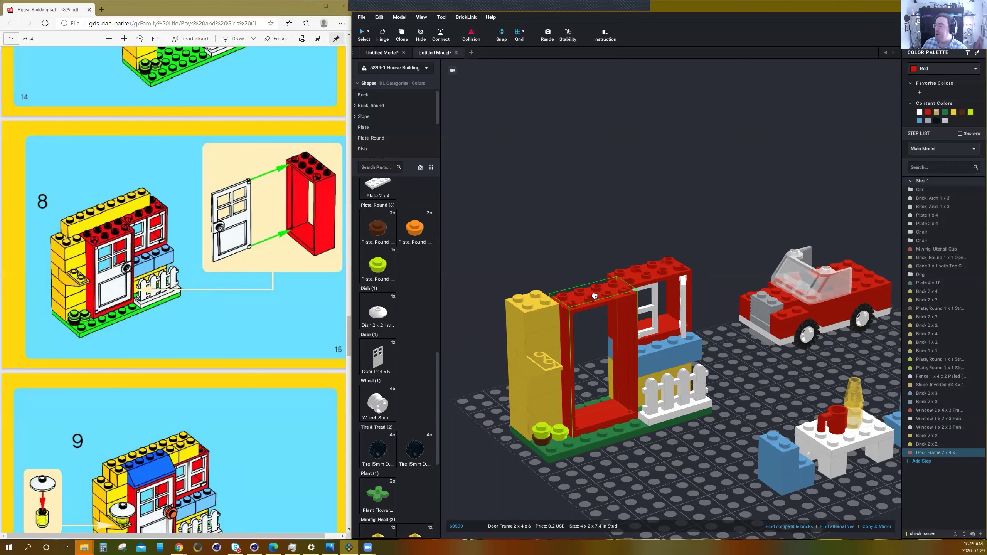
key(ctrl+c)
key(ctrl+v)
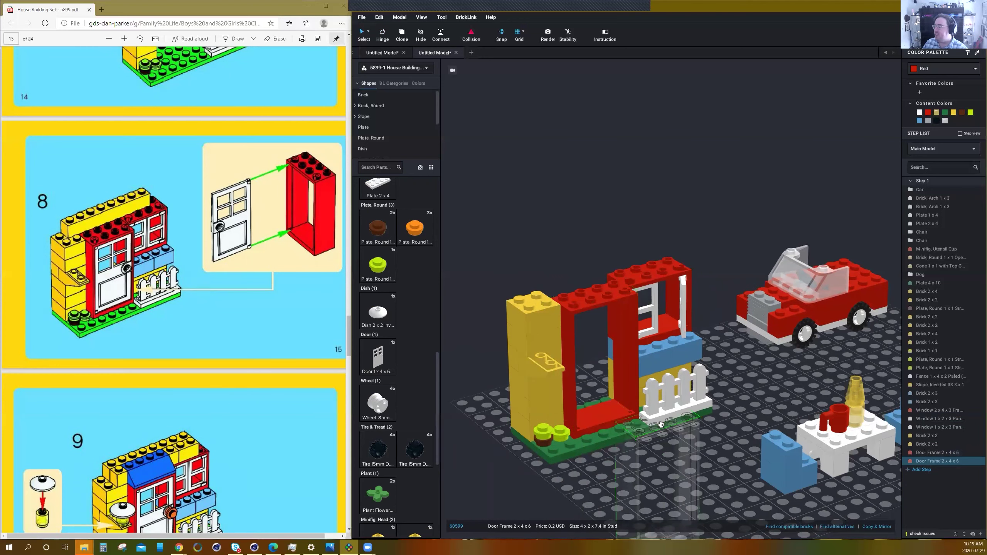
key(Escape)
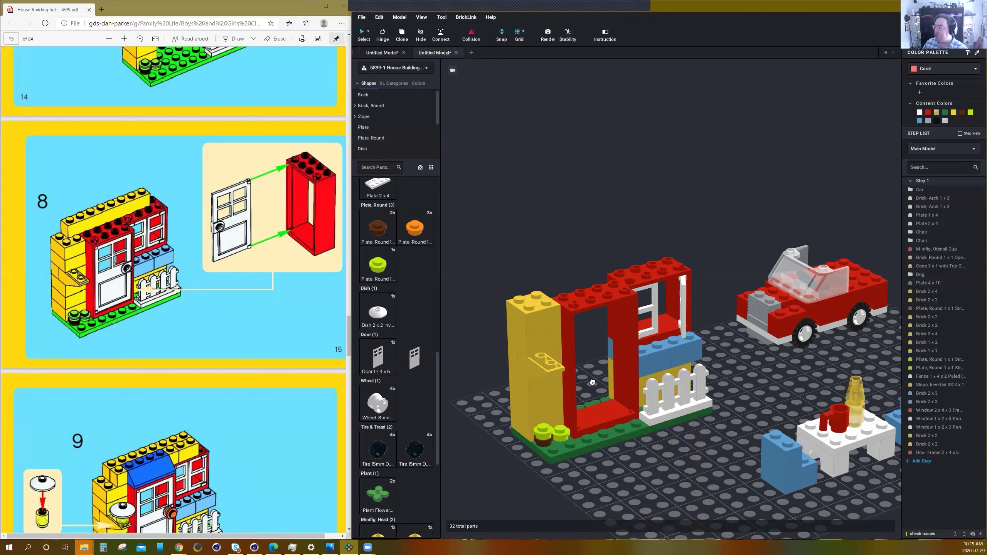
Fit the white 1 x 4 x 6 door with four panes and stud handle into the red door frame.
click(381, 361)
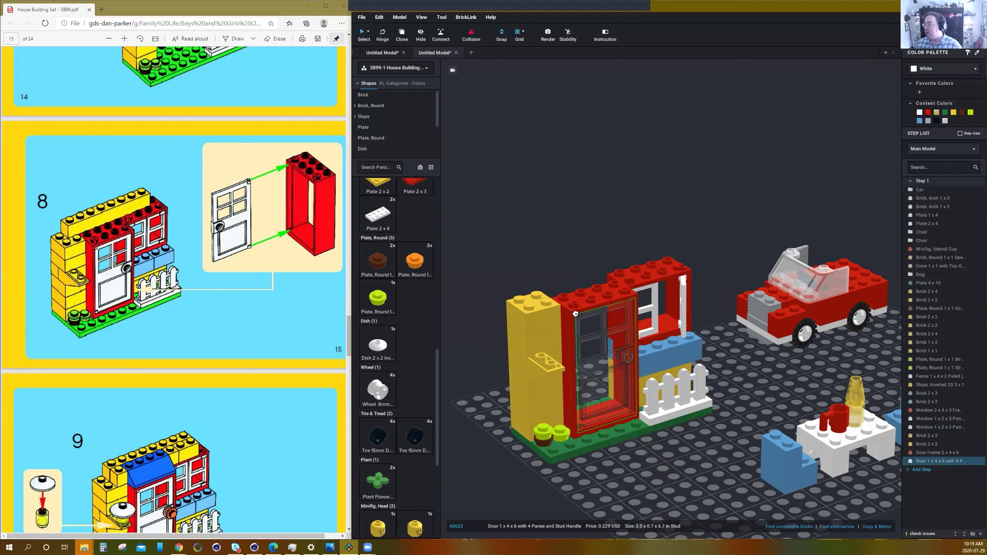
click(576, 313)
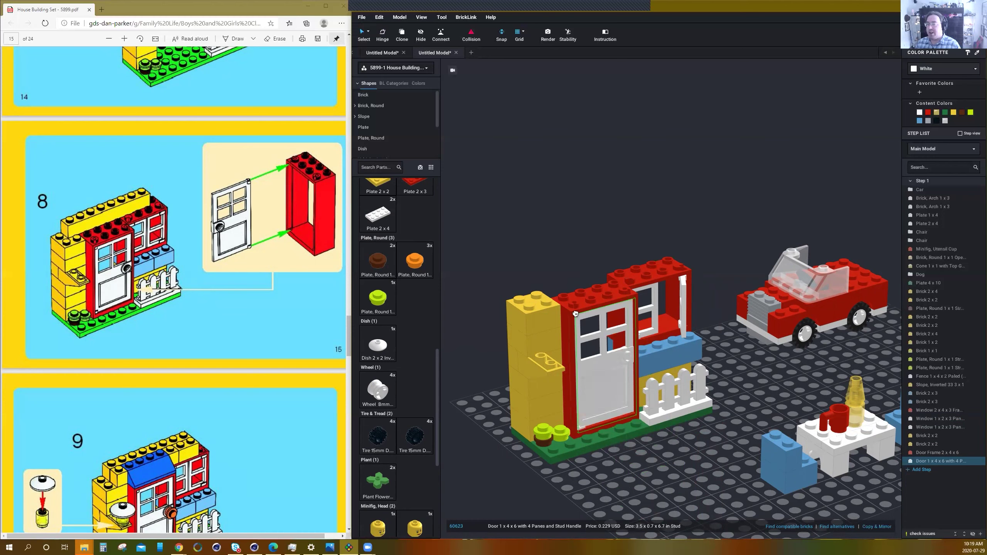
drag(587, 324, 626, 295)
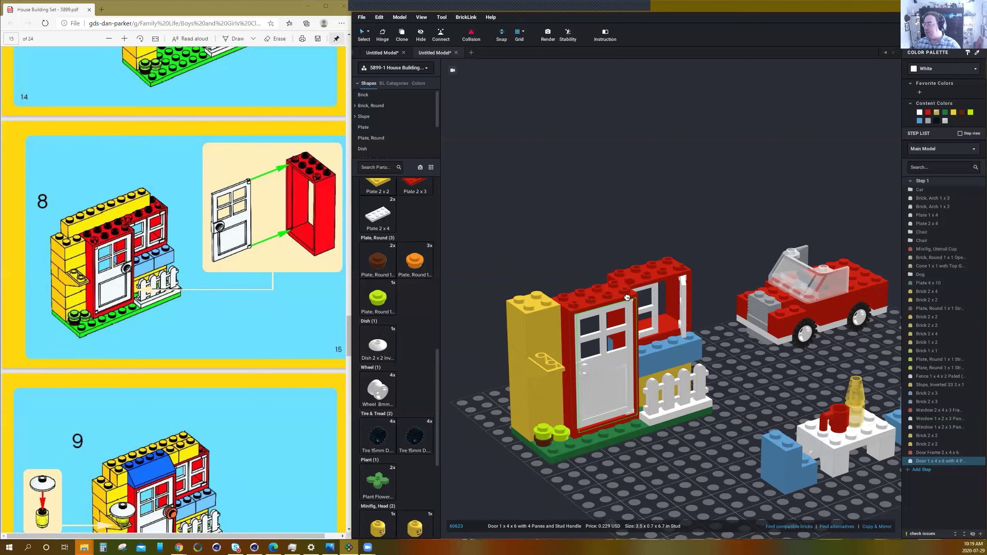
key(Right)
key(Right)
drag(627, 297, 576, 314)
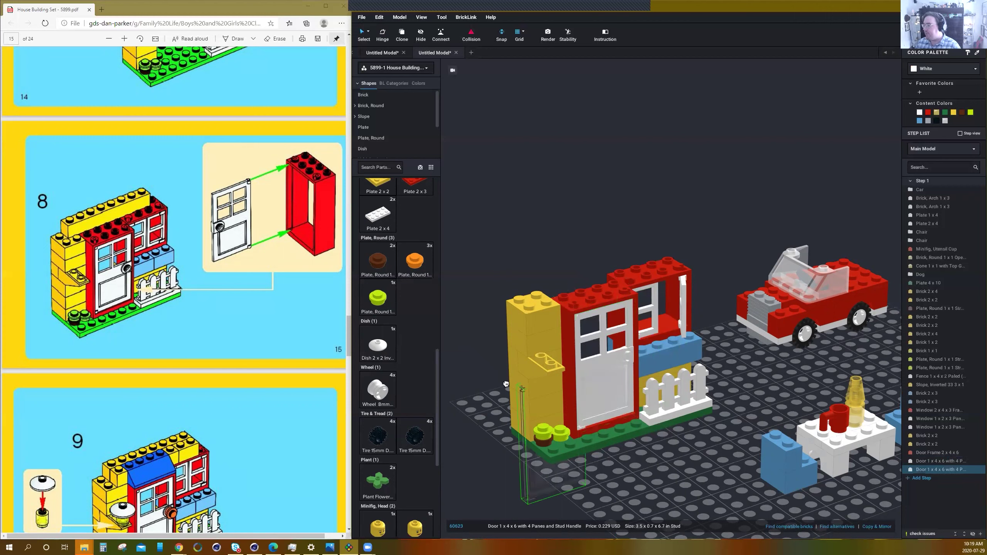
click(479, 386)
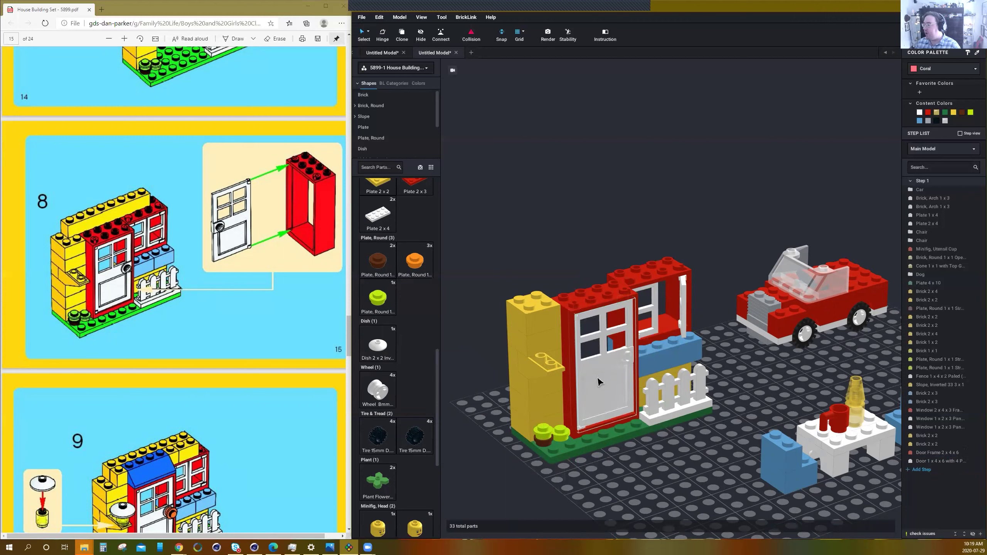
Swing the white door partly open with the Hinge tool.
click(629, 333)
key(h)
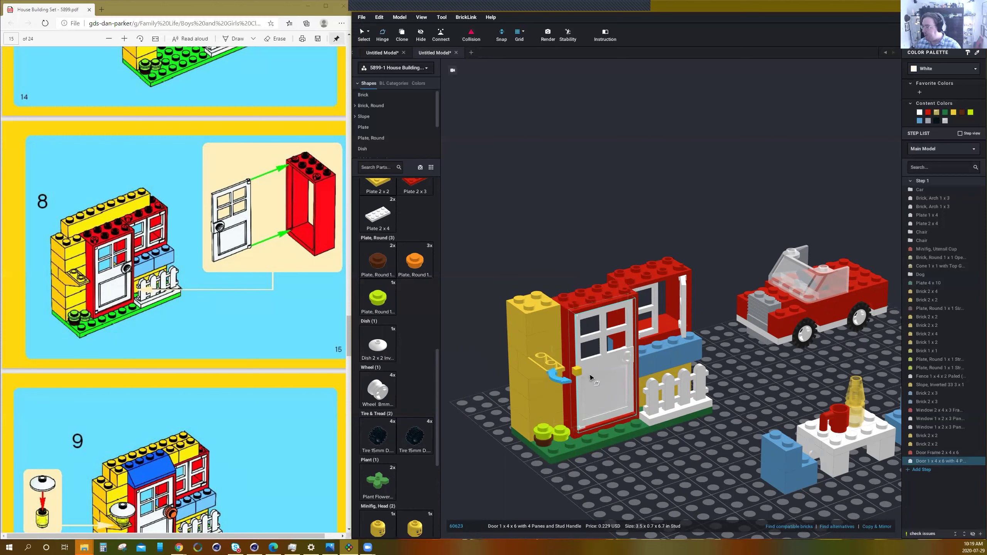
drag(551, 376, 501, 382)
click(622, 459)
Lay a yellow 1 x 8 brick along the back of the wall, across the yellow column, door frame and window frame.
right_drag(676, 463, 653, 460)
scroll(633, 455, up, 3)
scroll(412, 361, down, 1)
scroll(412, 362, up, 10)
scroll(417, 351, up, 3)
drag(387, 327, 592, 249)
click(593, 250)
key(Escape)
Place a blue 2 x 4 45° slope on top of the red door frame as the canopy, following instruction step 9.
scroll(293, 359, down, 6)
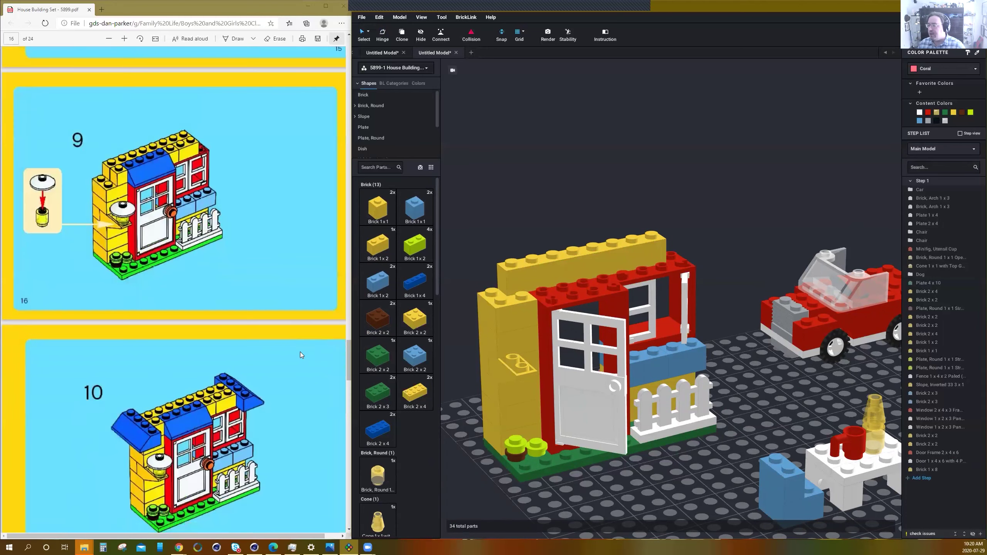
scroll(300, 352, up, 2)
scroll(392, 386, down, 2)
scroll(392, 386, down, 5)
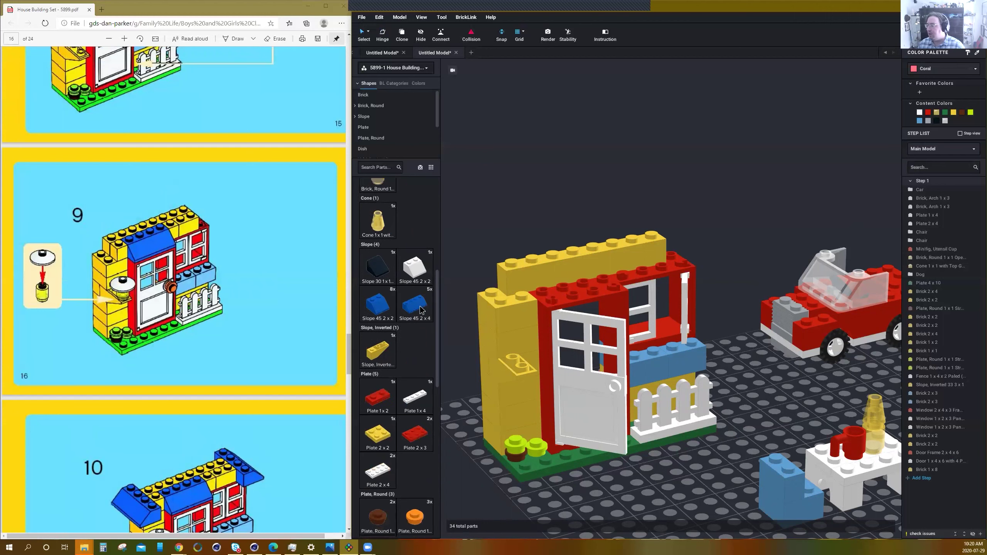
click(579, 274)
key(Escape)
Add two yellow 1 x 1 bricks and one yellow 1 x 2 brick in front of the 1 x 8 brick, beside the blue slope.
scroll(419, 294, up, 5)
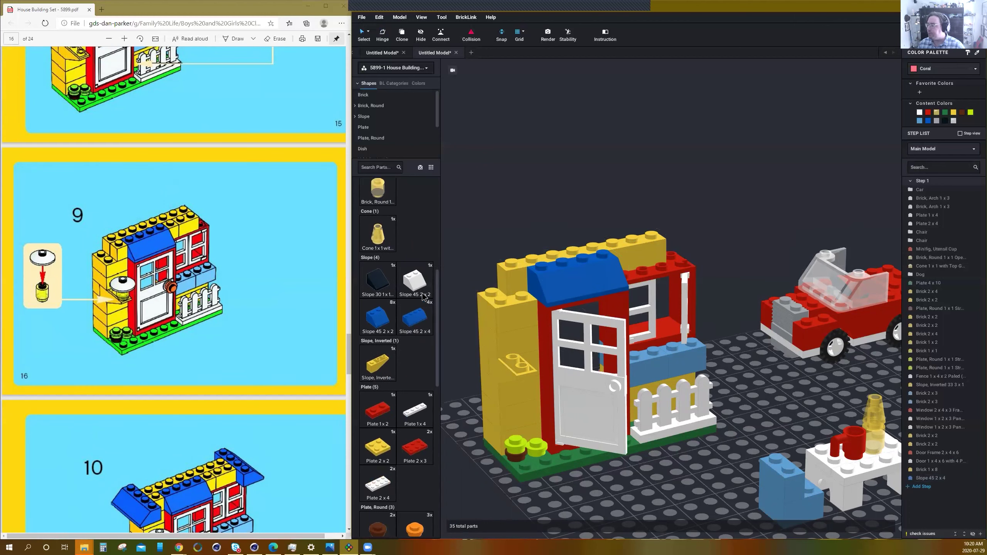
scroll(418, 288, up, 1)
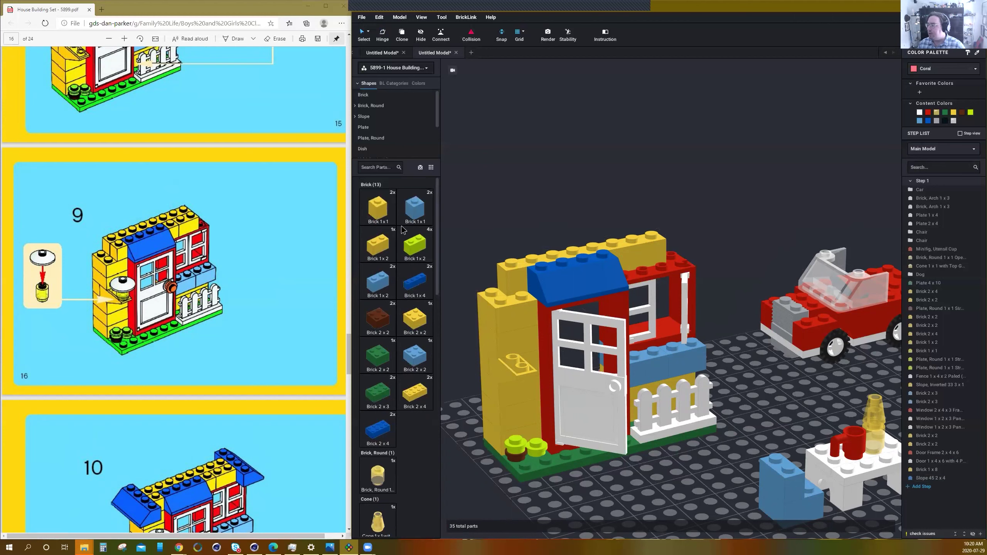
click(388, 211)
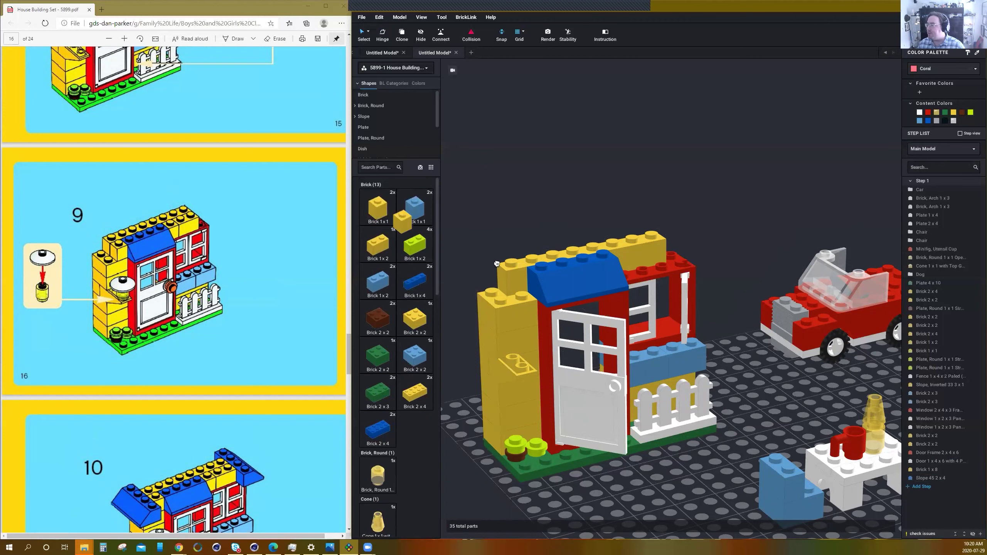
click(524, 273)
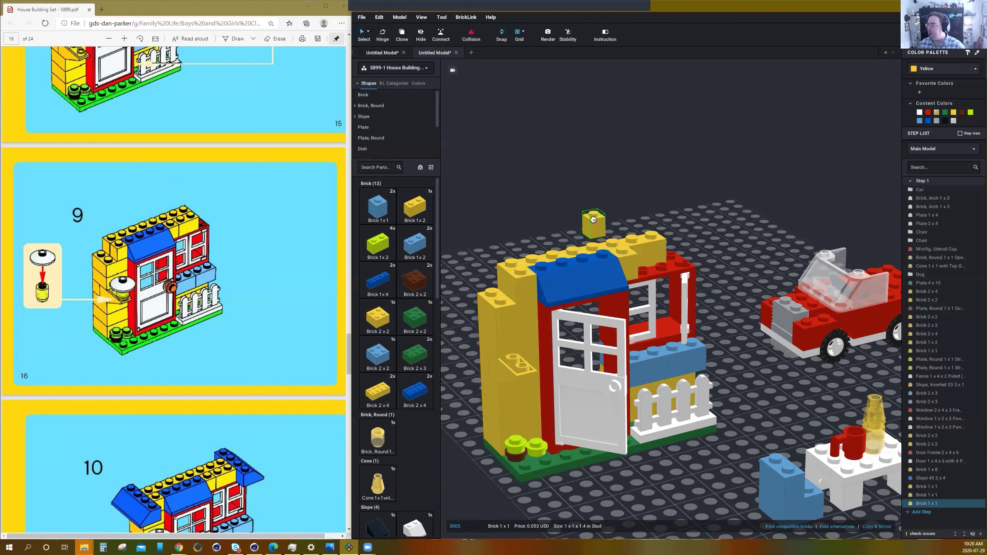
click(472, 209)
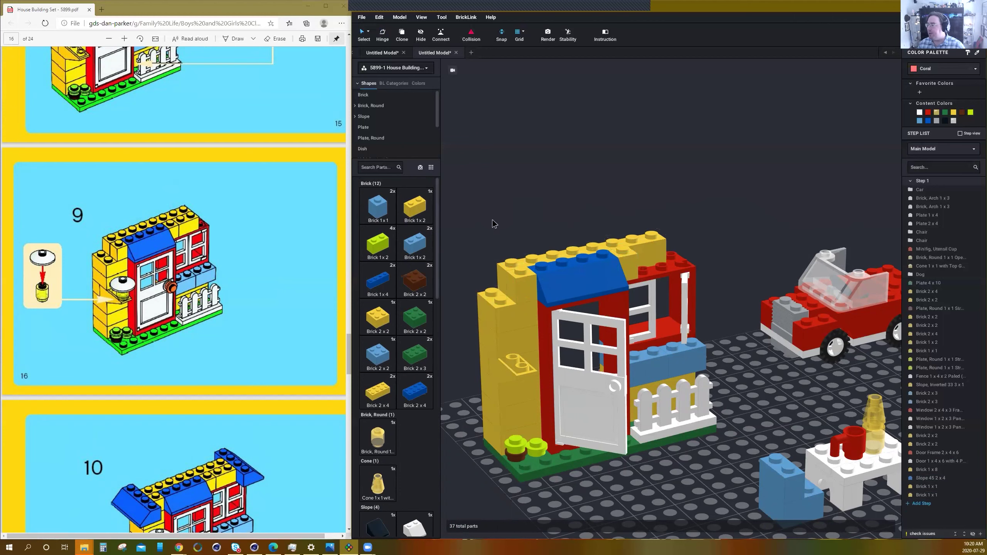
click(415, 205)
key(Escape)
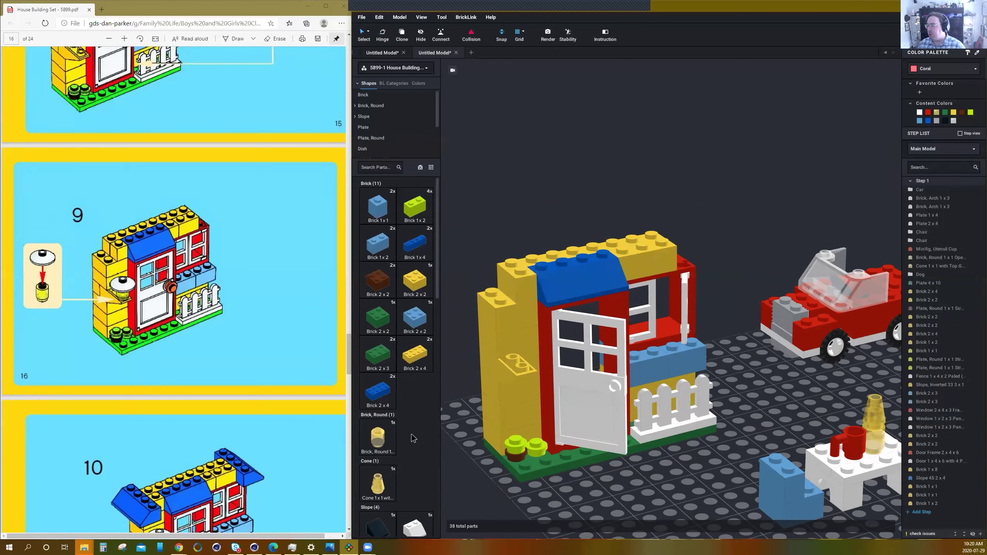
Set the transparent yellow 1 x 1 round brick on the inverted slope beside the door.
click(378, 437)
click(517, 354)
right_drag(489, 245, 490, 249)
key(Escape)
Cap the transparent yellow round brick with the white 2 x 2 inverted dish to complete the lamp.
scroll(399, 333, up, 1)
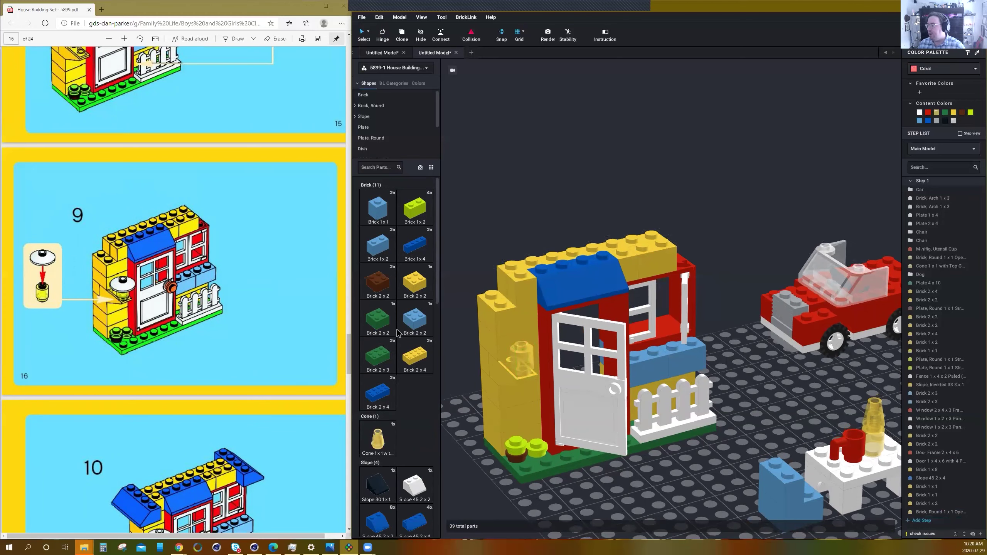
scroll(398, 334, down, 10)
click(395, 334)
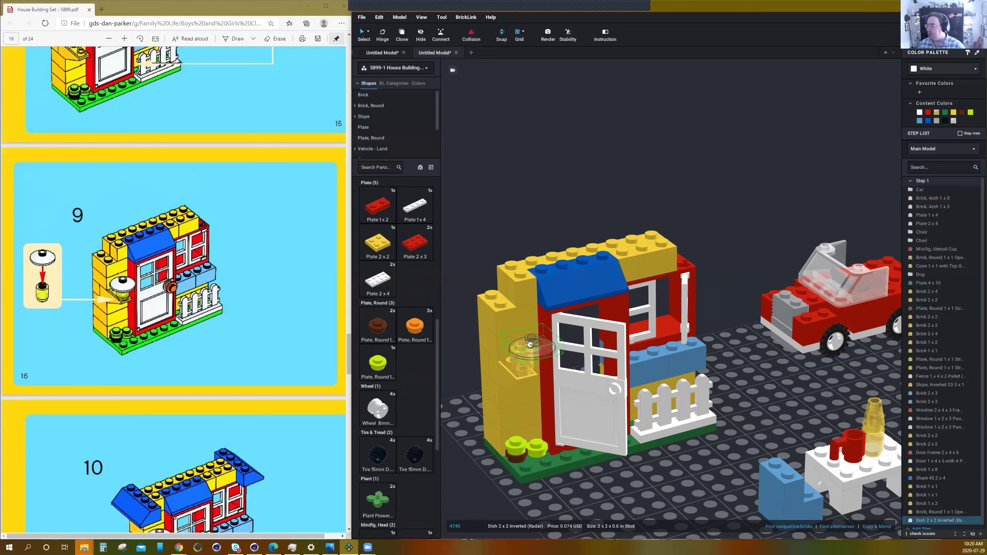
click(527, 343)
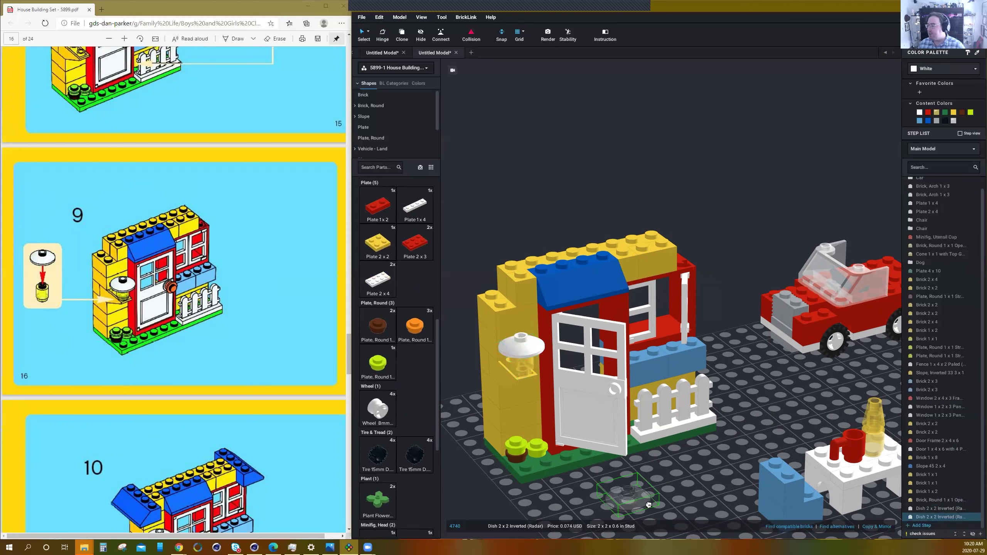
key(Escape)
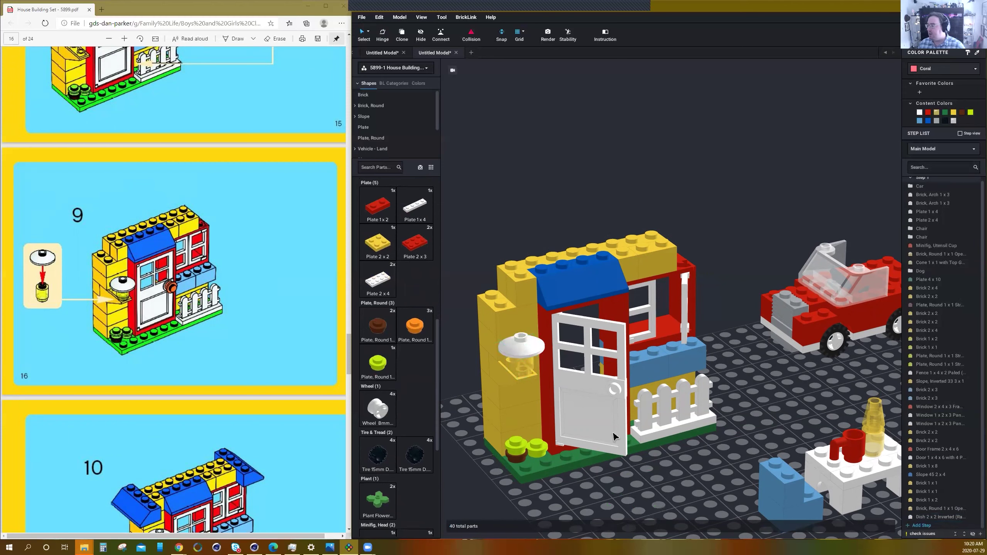
Place an orange 1 x 1 round plate upright on the ground in front of the house.
click(414, 326)
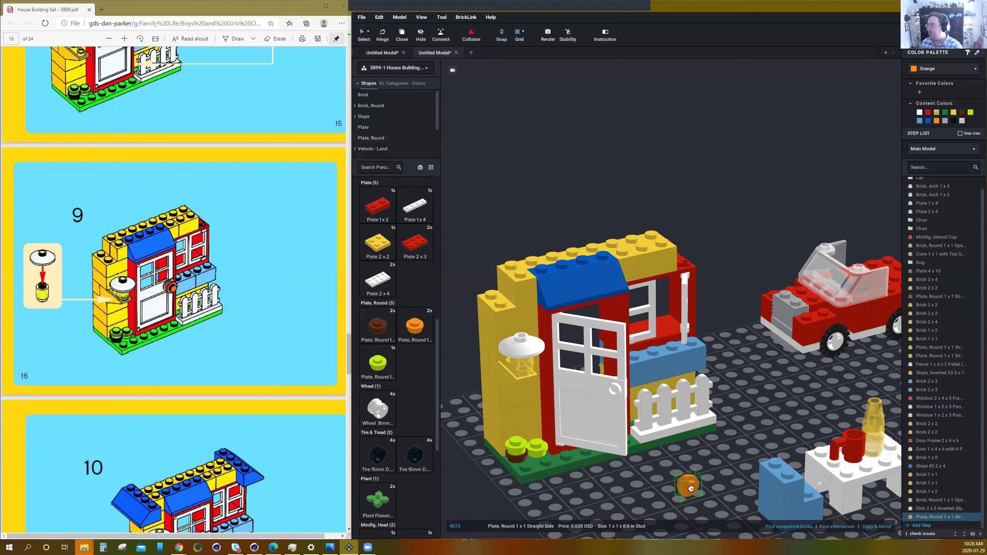
click(692, 489)
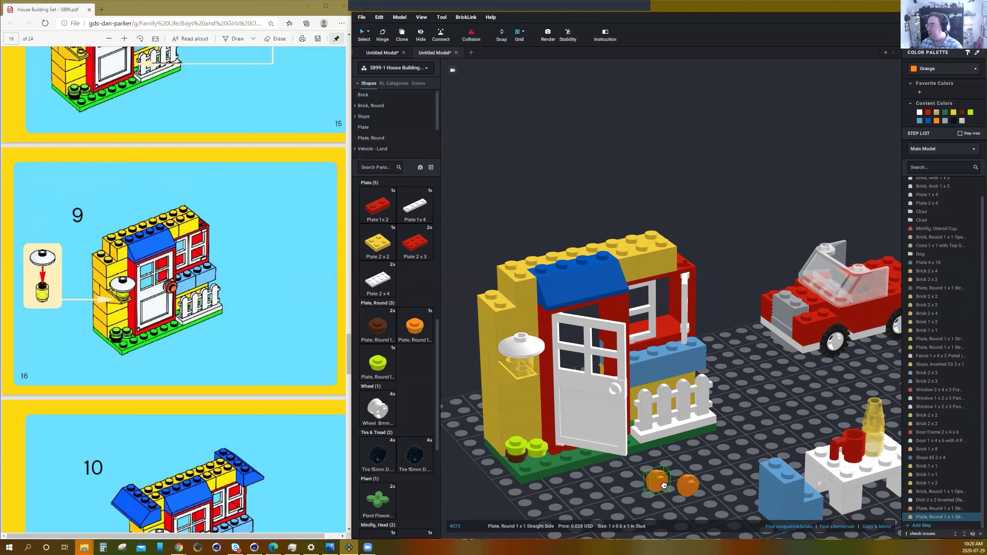
Swing the white door closed in its frame with the Hinge tool.
click(608, 440)
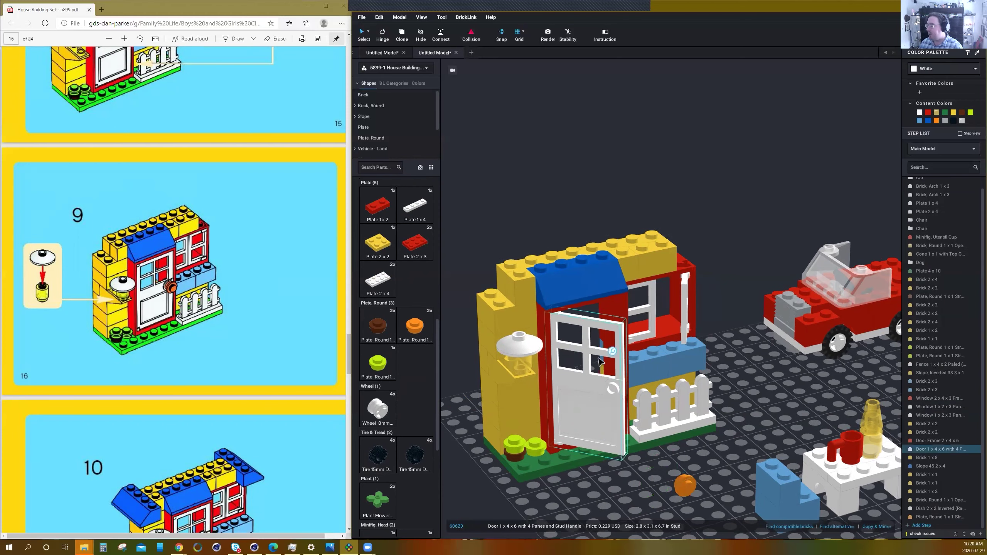
key(h)
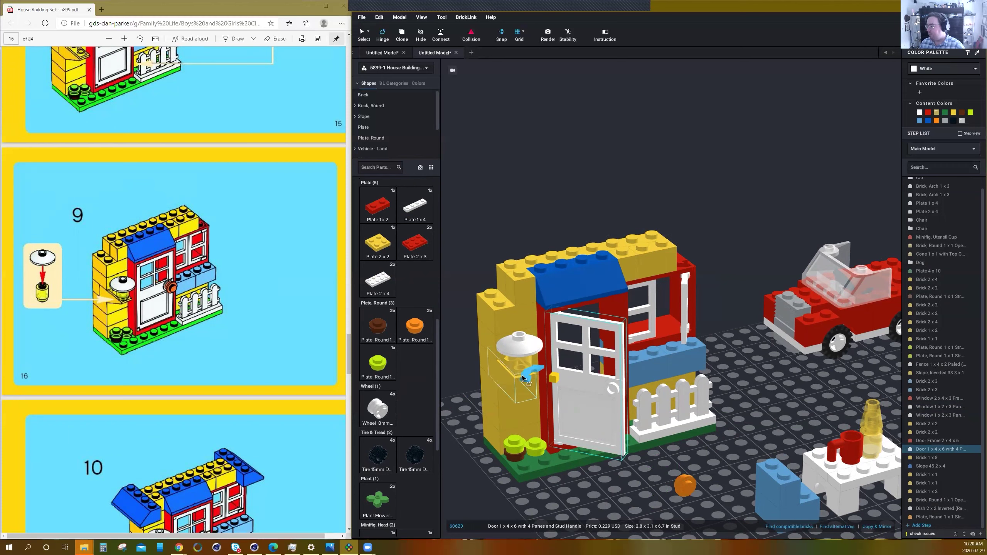
mouse_move(538, 383)
mouse_down()
mouse_move(544, 398)
mouse_move(514, 381)
mouse_move(523, 379)
mouse_up()
click(649, 481)
Move the orange 1 x 1 round plate onto the white door's stud handle as the doorknob.
click(682, 491)
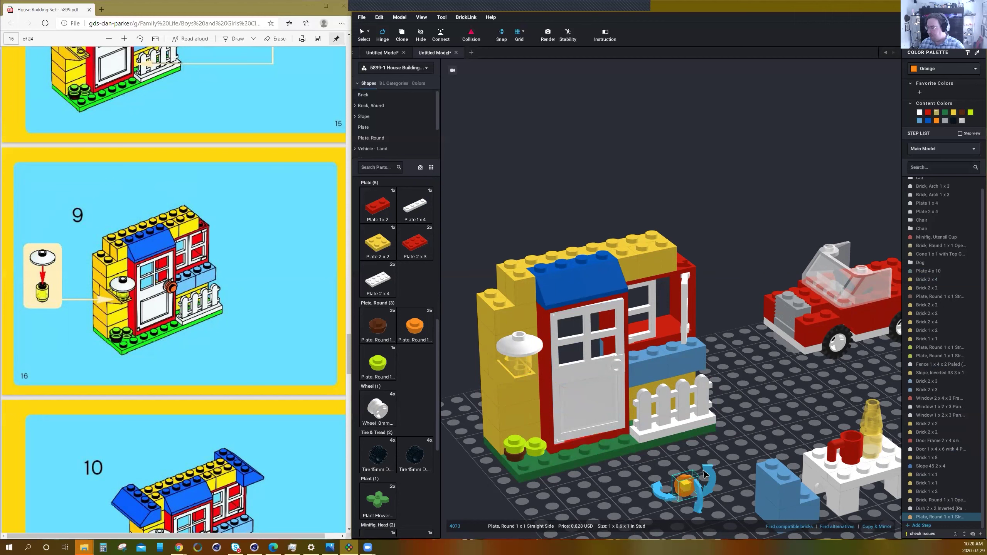
drag(685, 489, 618, 368)
click(654, 484)
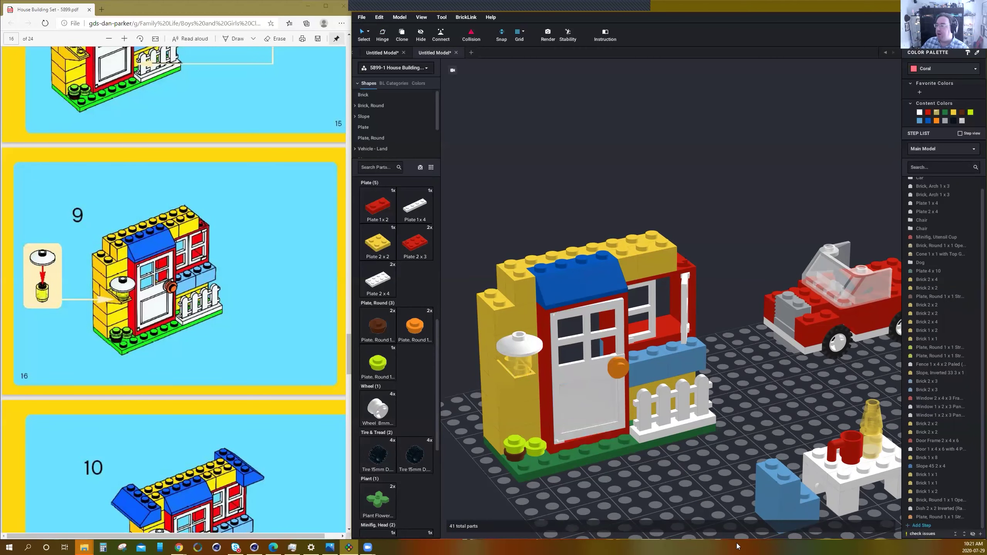
Following instruction step 10, place a blue Slope 45 2 x 4 on the lamp-side end of the wall top, sloping outward.
scroll(206, 333, down, 4)
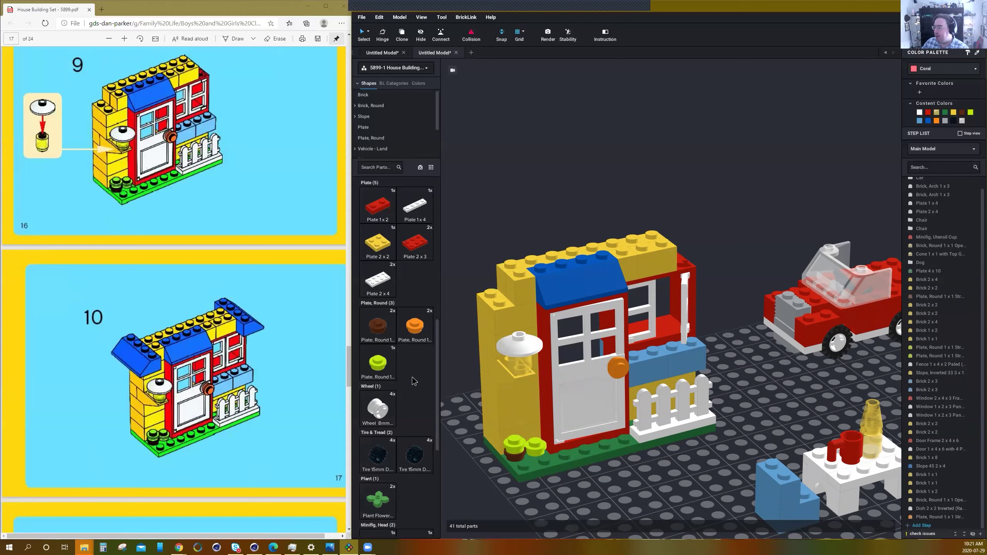
scroll(412, 379, down, 3)
scroll(406, 364, up, 4)
scroll(406, 364, up, 5)
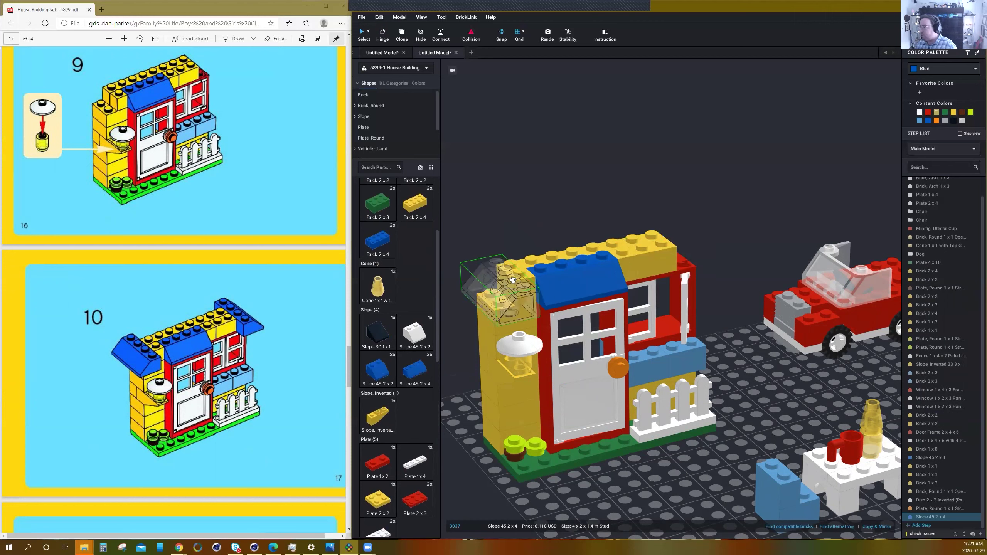
click(499, 280)
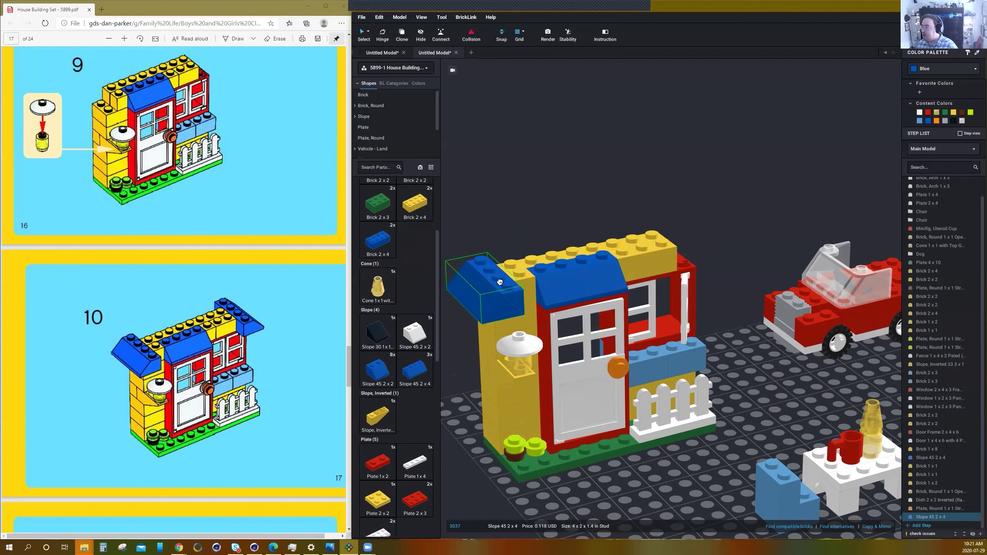
Place a second blue Slope 45 2 x 4 on the window-side end of the wall top, sloping outward.
click(723, 267)
key(ctrl+v)
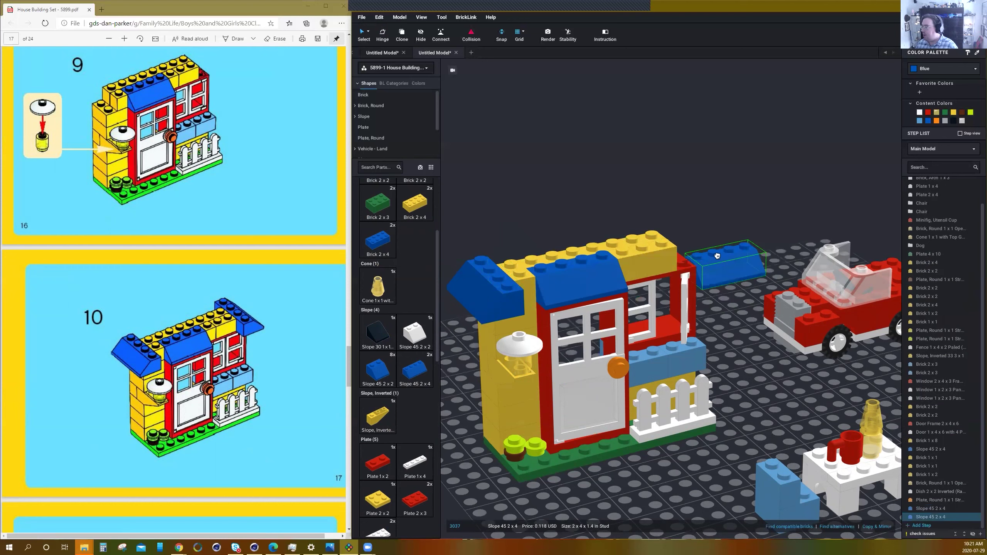
click(683, 241)
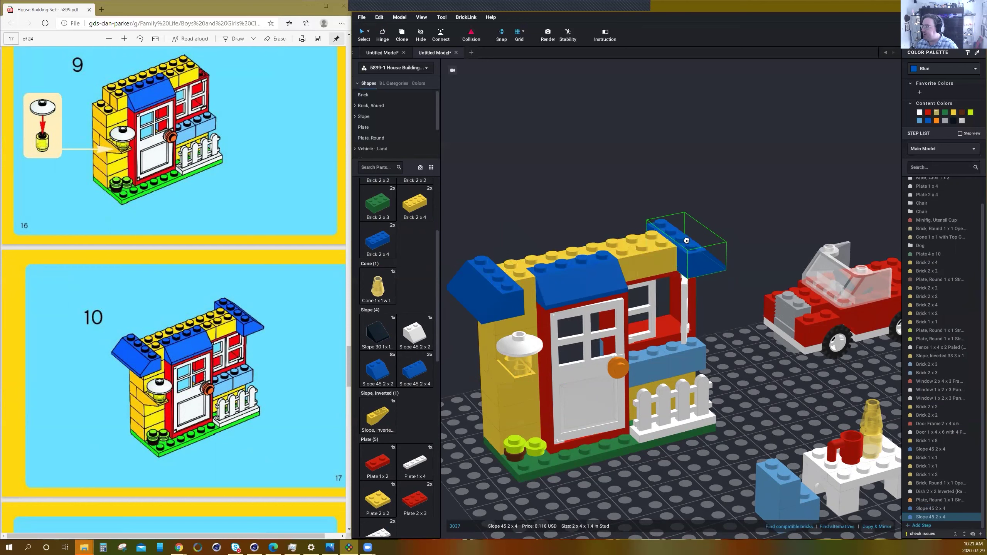
mouse_move(681, 240)
right_down()
mouse_move(665, 242)
mouse_move(684, 243)
right_up()
click(699, 246)
key(ctrl+v)
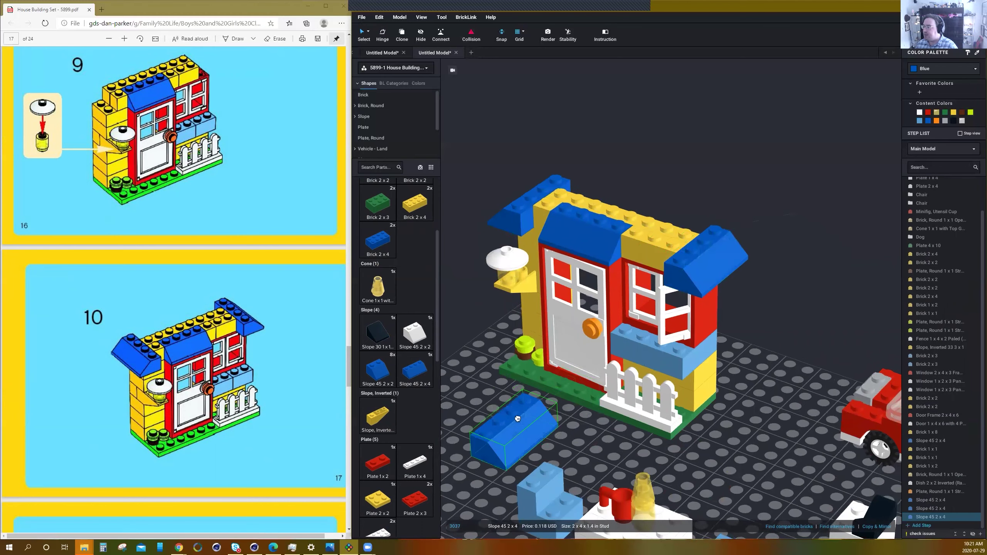
key(Escape)
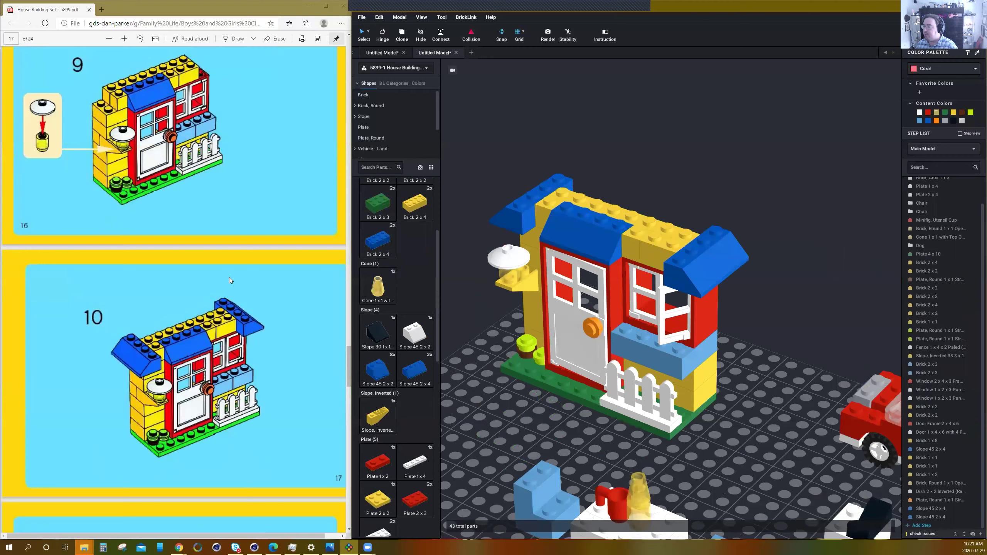
Add two blue Slope 45 2 x 2 bricks side by side above each end slope, as in instruction step 11.
scroll(219, 293, down, 10)
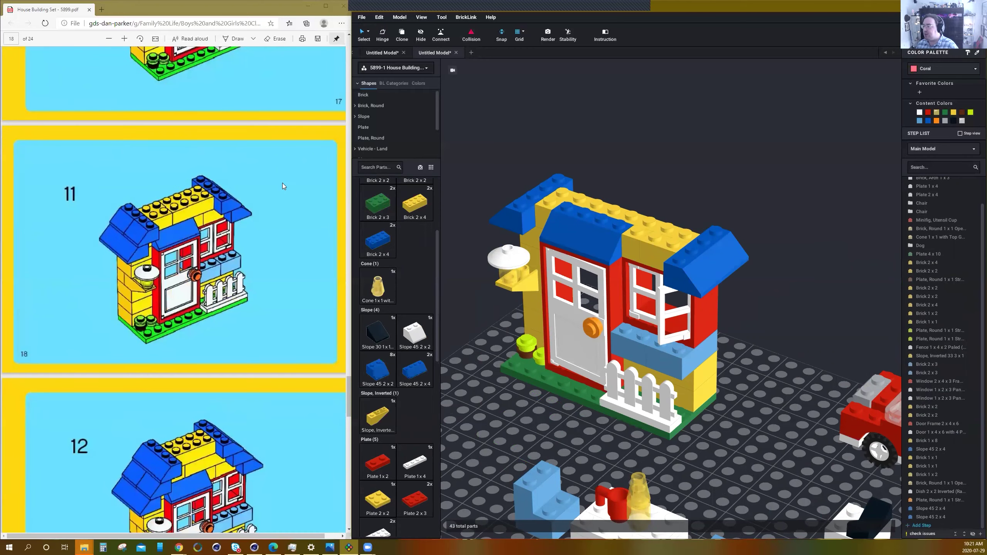
click(373, 374)
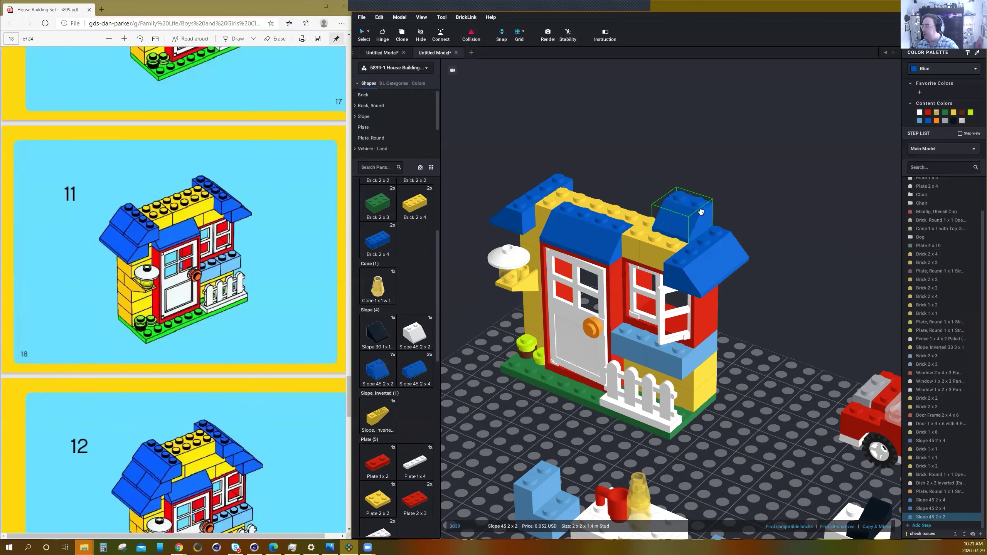
key(Left)
click(694, 209)
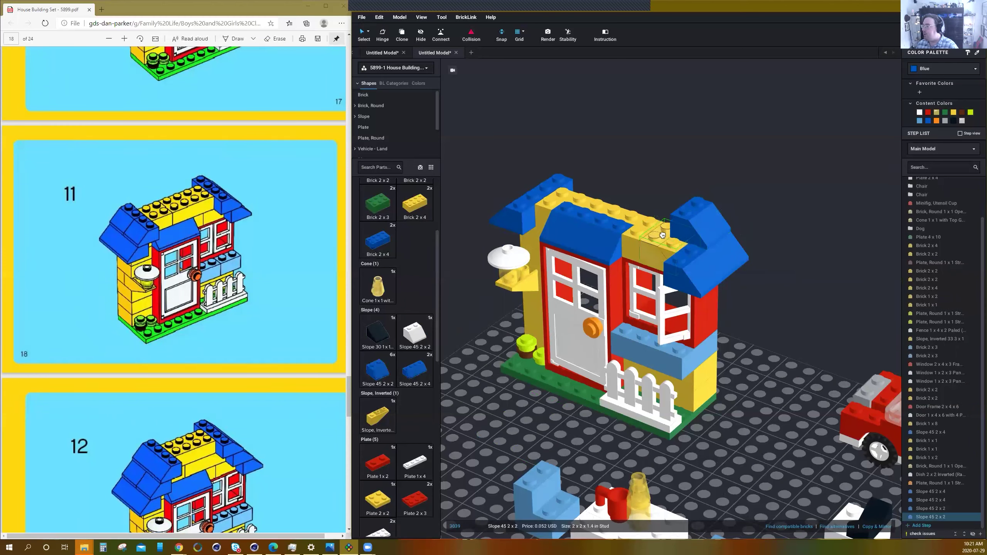
click(662, 234)
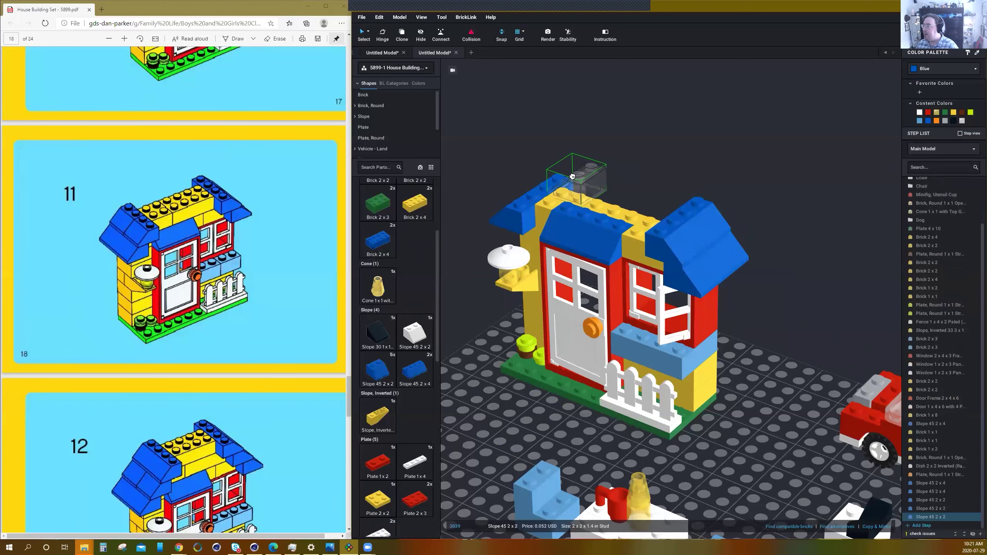
click(574, 175)
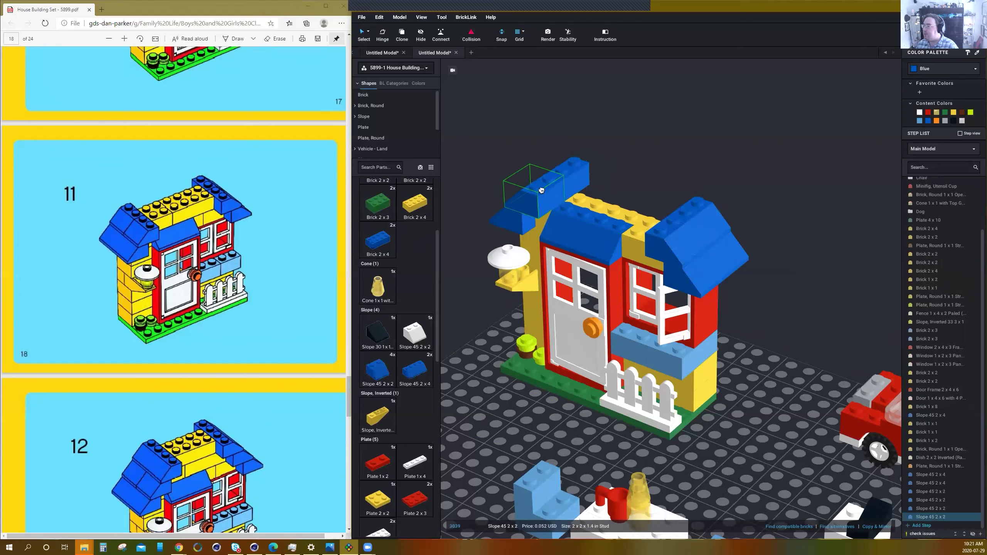
key(Escape)
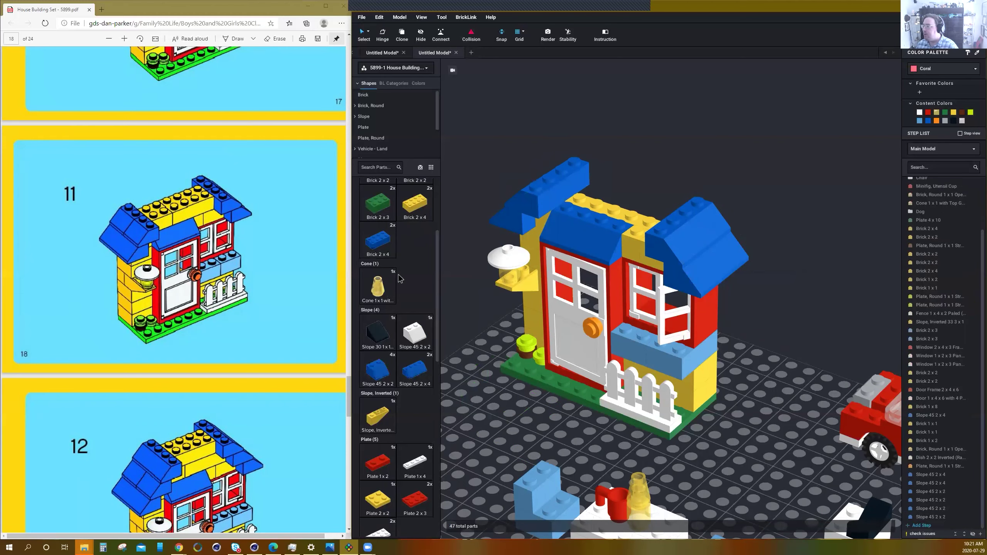
Place a yellow 2 x 2 brick on the wall top beside the lamp-side blue slopes.
scroll(401, 278, up, 3)
click(415, 236)
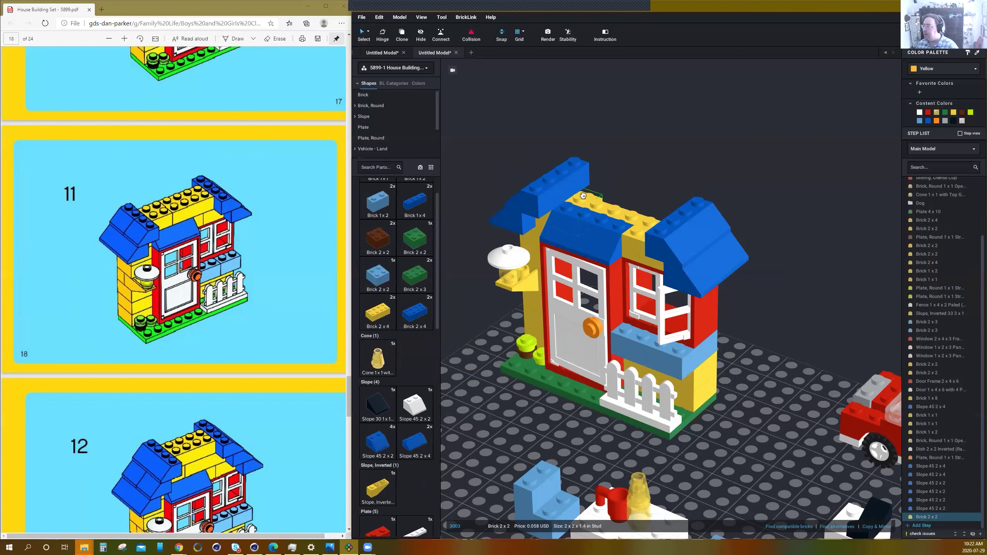
click(602, 178)
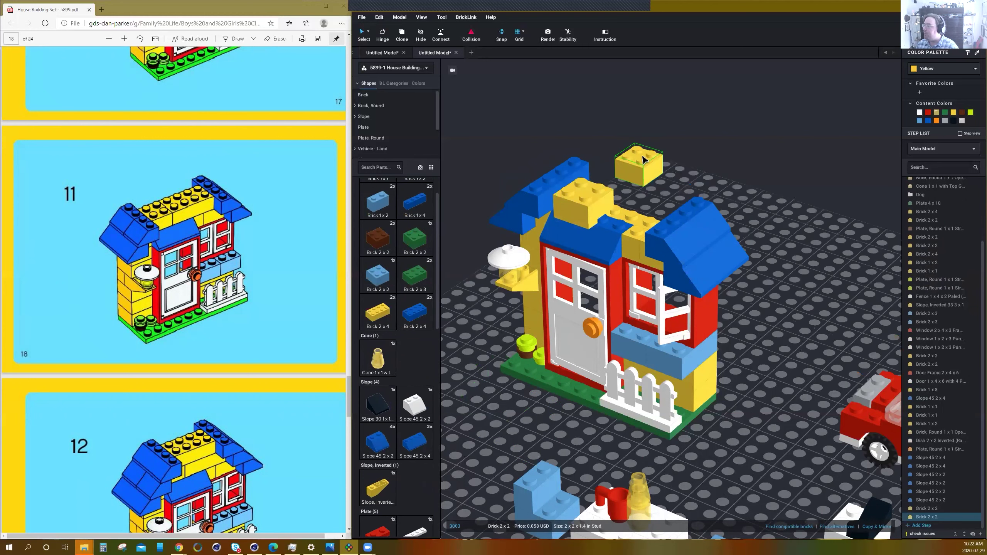
key(ctrl+z)
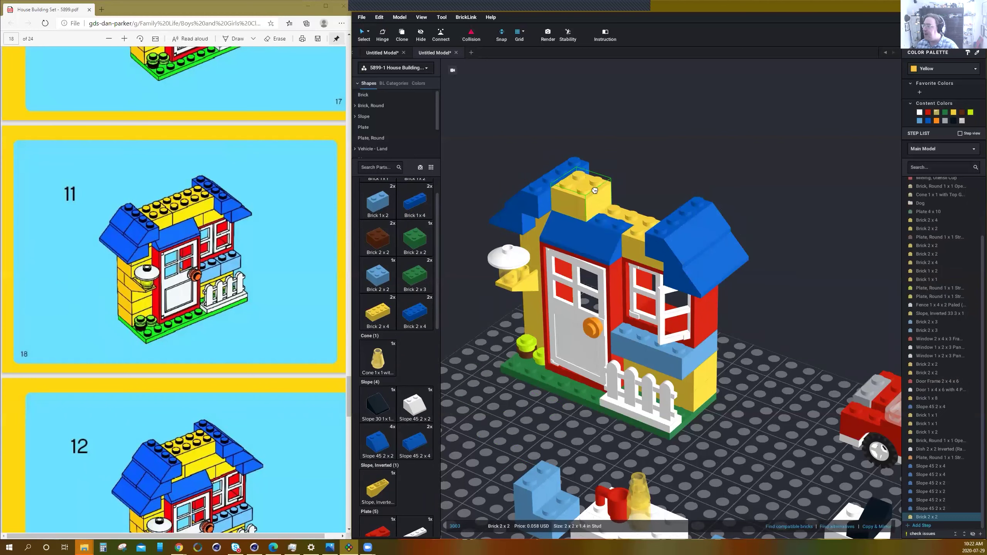
click(653, 178)
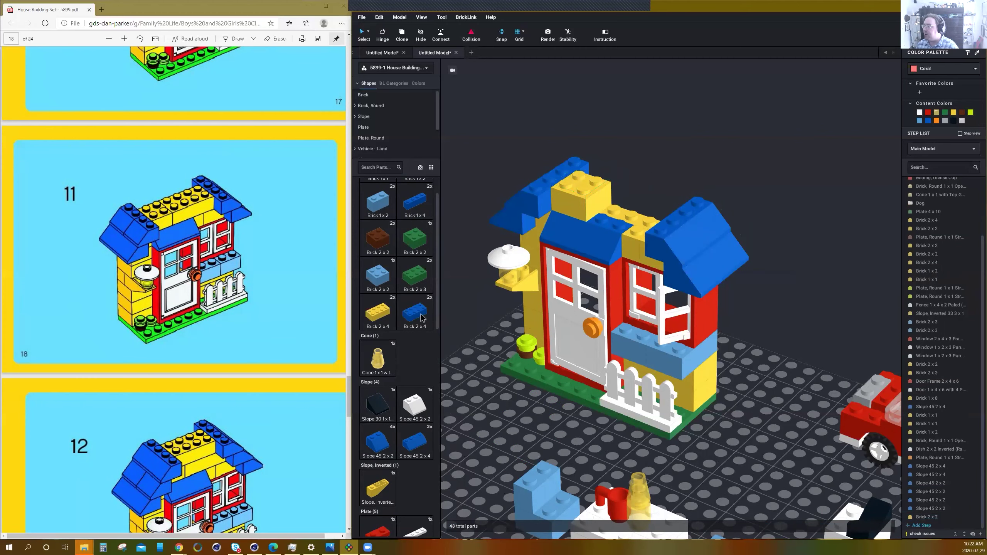
Fill the rest of the gap between the blue slopes with a yellow 2 x 4 brick.
click(382, 313)
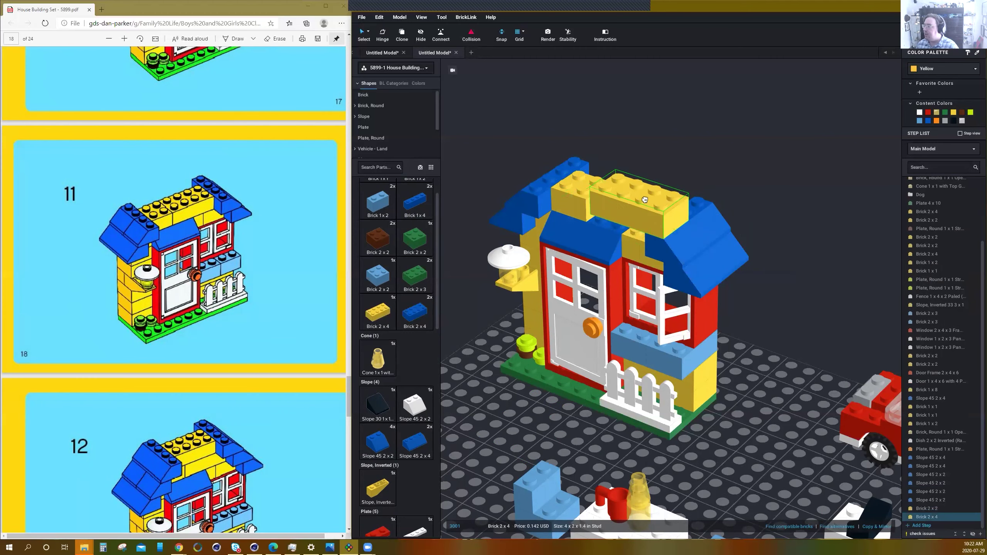
right_drag(652, 204, 662, 210)
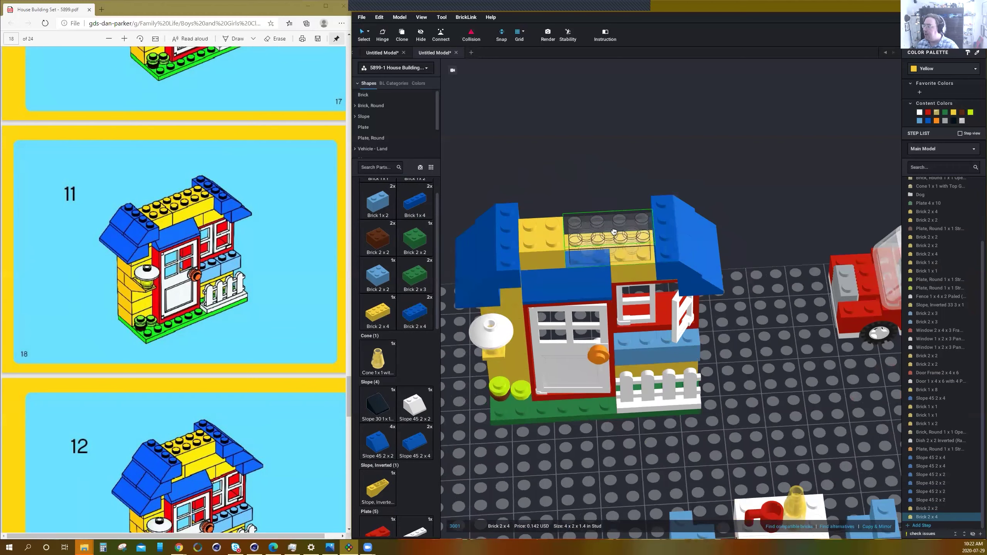
click(612, 234)
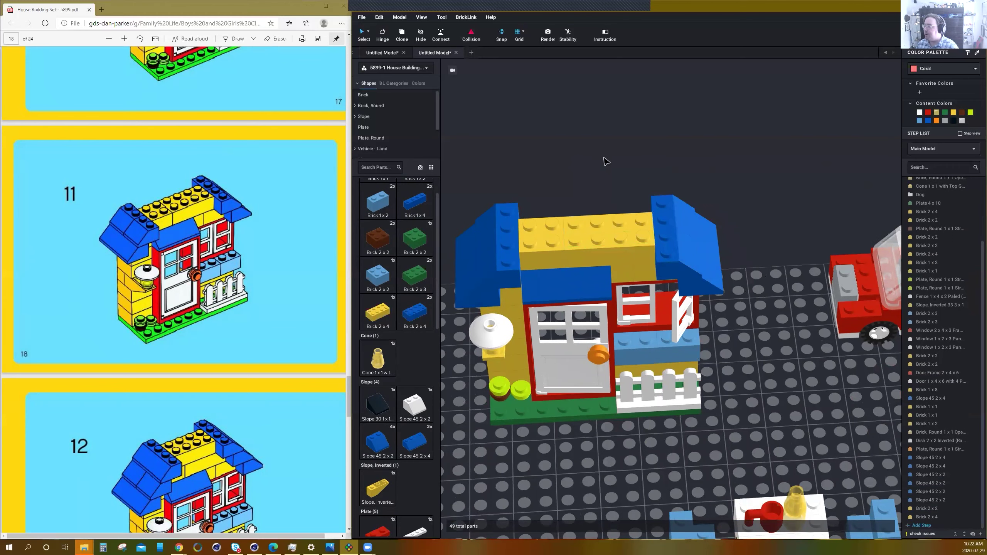
Add a third roof tier with one blue Slope 45 2 x 4 at each end, sloping outward.
right_drag(603, 159, 513, 267)
scroll(404, 312, down, 3)
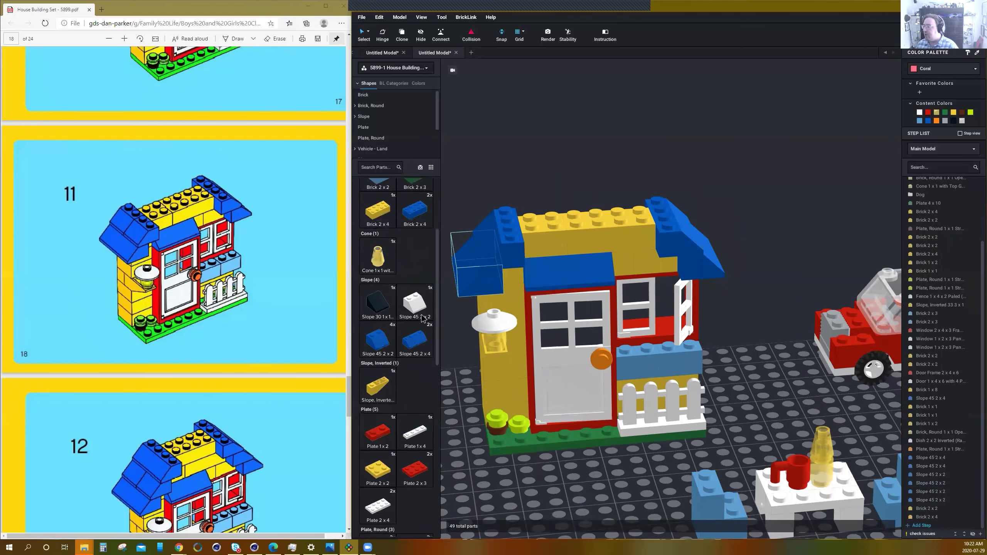
click(423, 343)
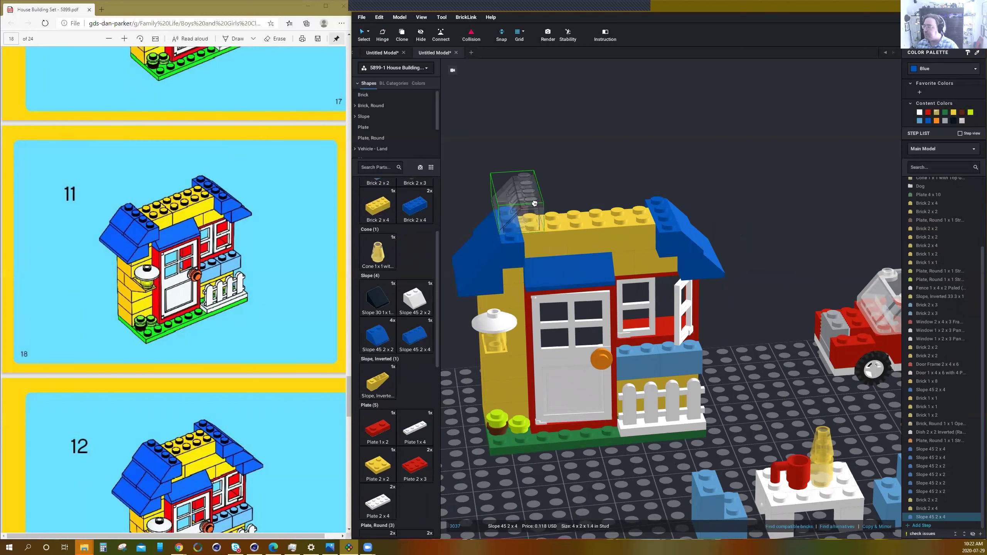
click(533, 205)
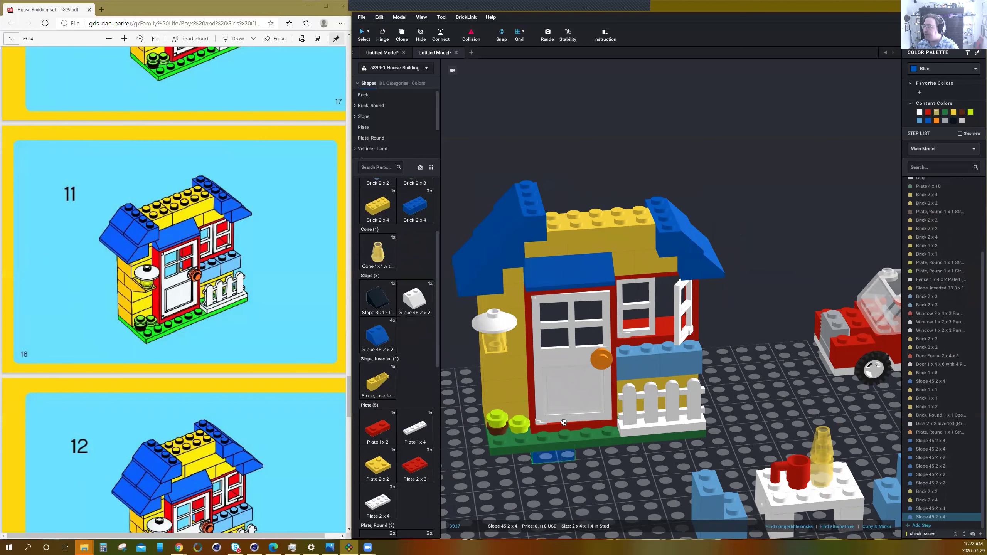
key(Delete)
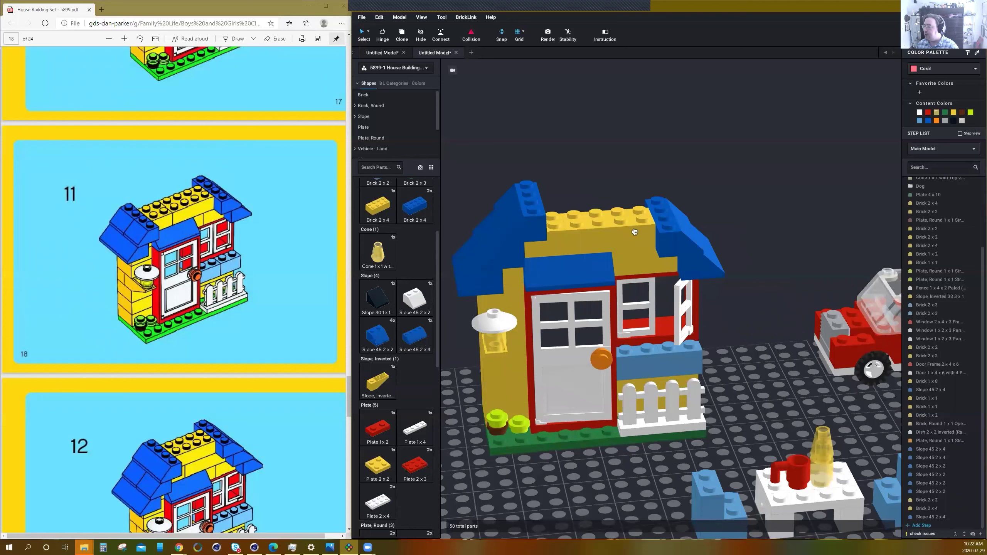
key(ctrl+v)
click(643, 201)
Place a yellow 2 x 4 brick between the two blue slopes of the third roof tier.
click(387, 216)
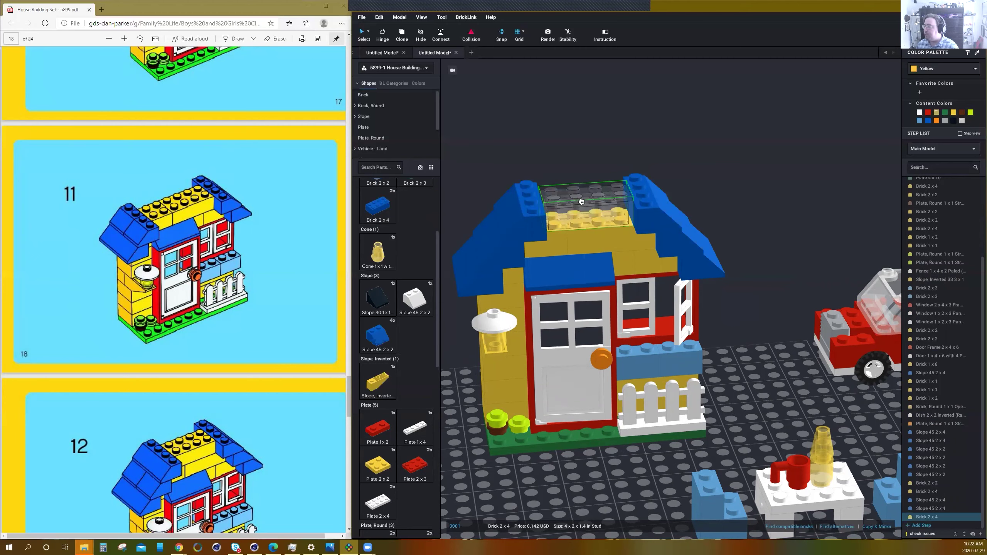
click(581, 201)
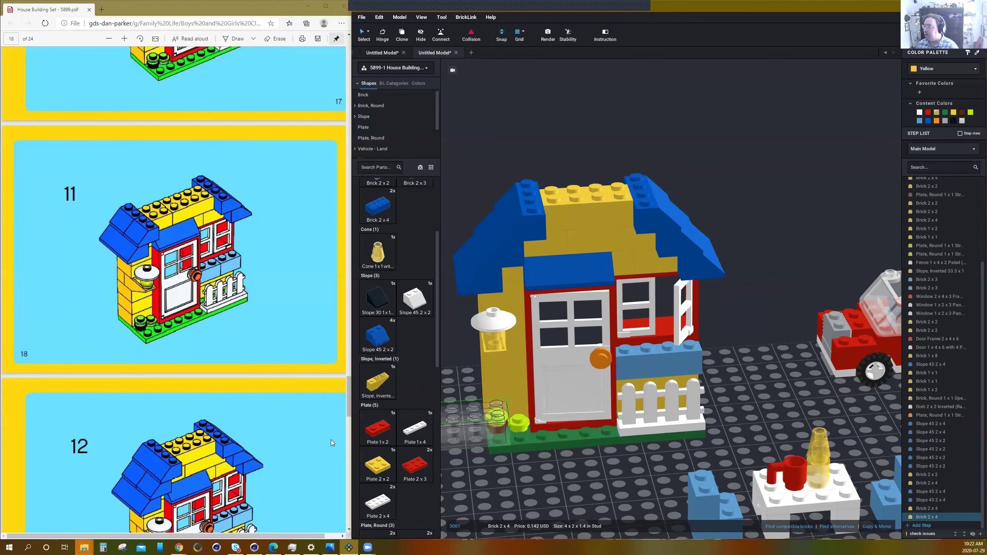
scroll(263, 433, down, 6)
key(Escape)
Add the top roof tier with two blue Slope 45 2 x 2 bricks on each side.
click(375, 338)
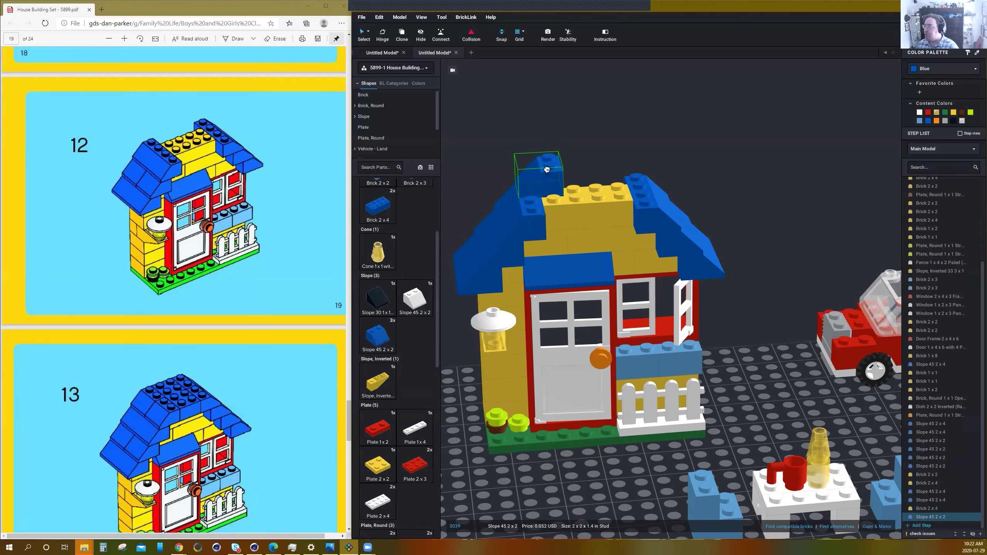
click(555, 186)
click(555, 187)
right_drag(637, 171, 671, 156)
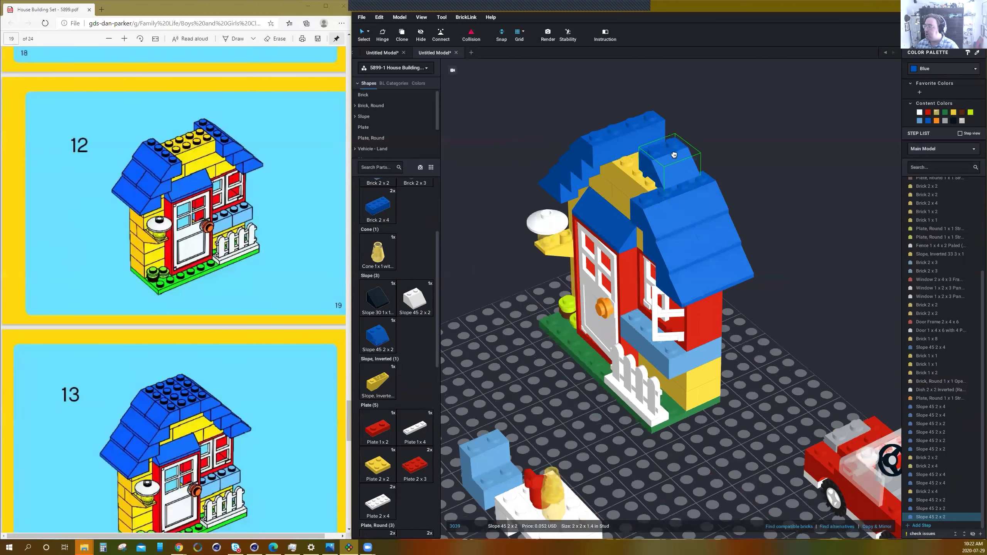
click(669, 156)
click(740, 165)
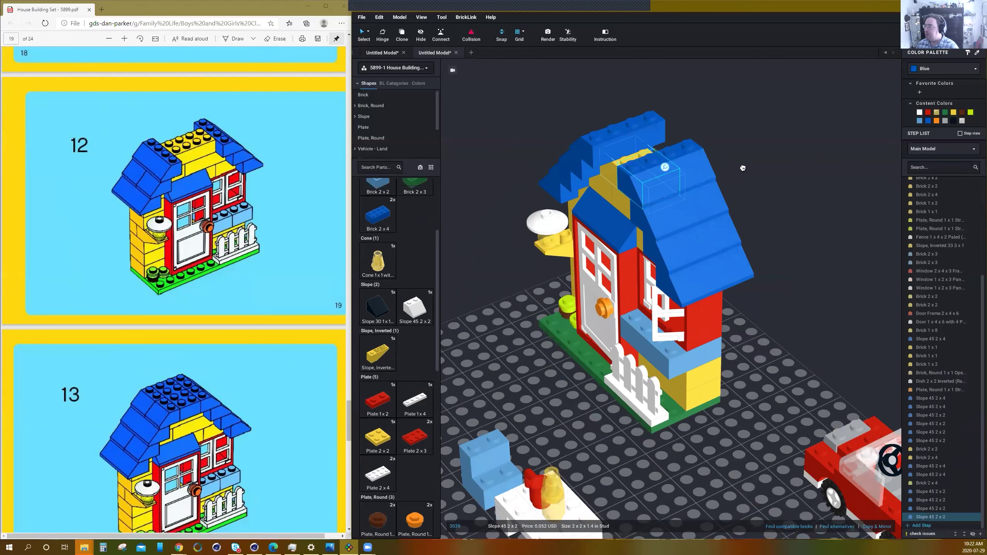
Close the roof ridge with a blue 2 x 4 brick between the top slopes, running front to back.
click(392, 220)
click(574, 188)
right_drag(583, 191, 590, 199)
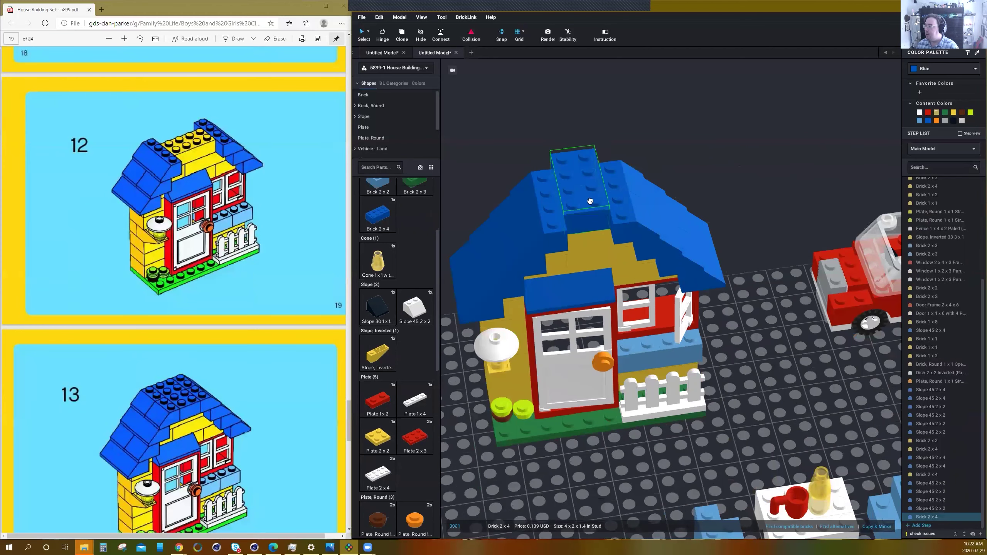
click(678, 176)
mouse_move(715, 170)
right_down()
mouse_move(716, 152)
mouse_move(723, 161)
mouse_move(696, 171)
right_up()
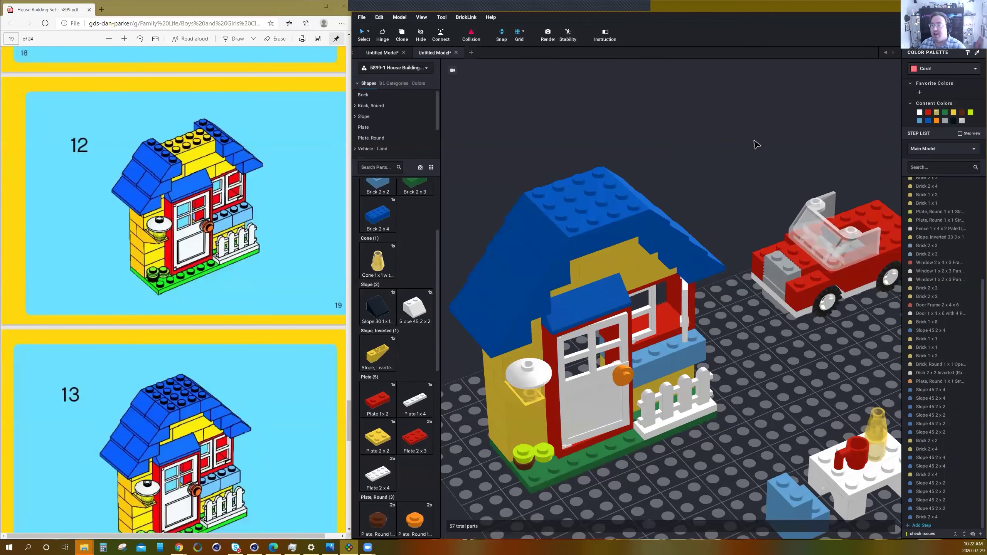
Inspect the house from the front and compare it with step 13 and the closing pages of the instructions.
right_drag(754, 162, 605, 405)
scroll(634, 398, down, 2)
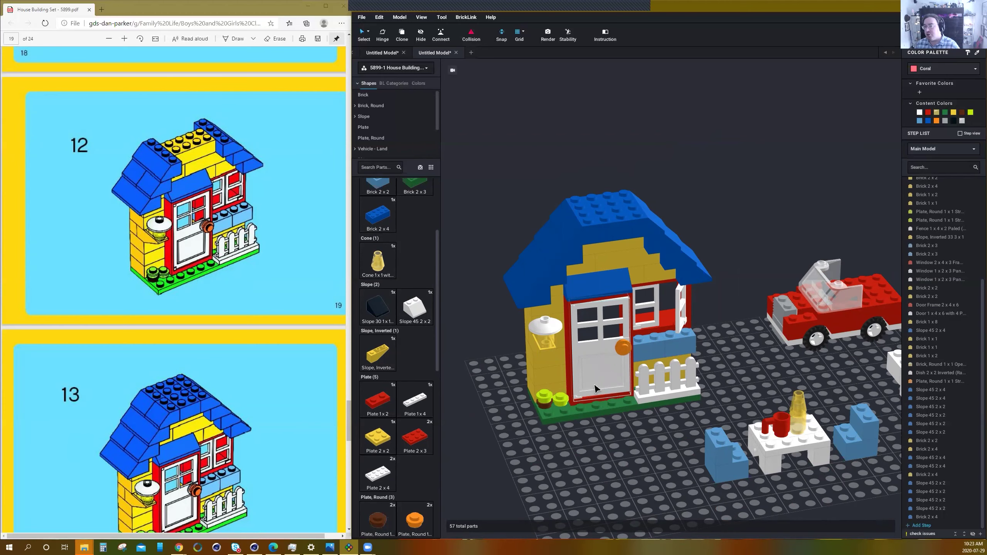
right_drag(598, 432, 462, 420)
scroll(293, 401, down, 6)
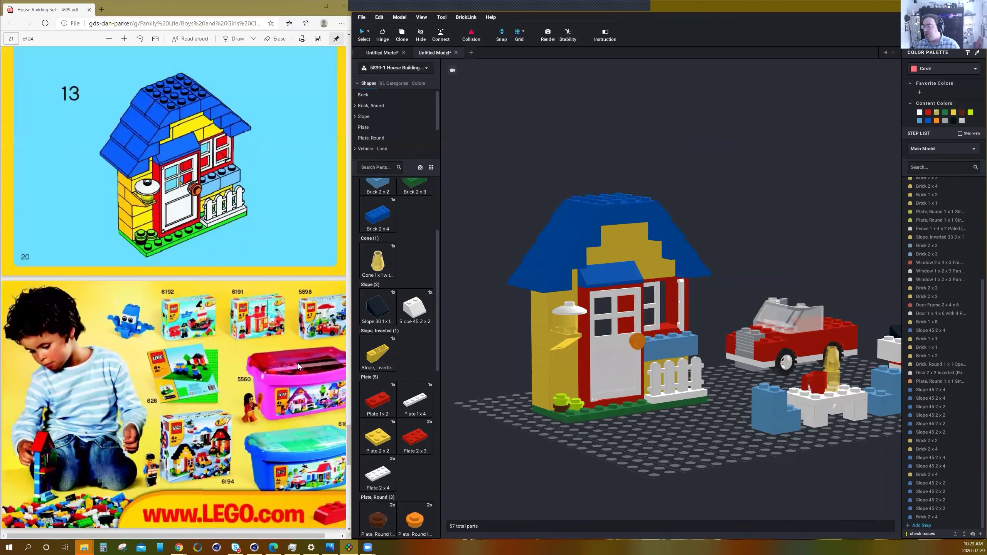
scroll(294, 362, up, 3)
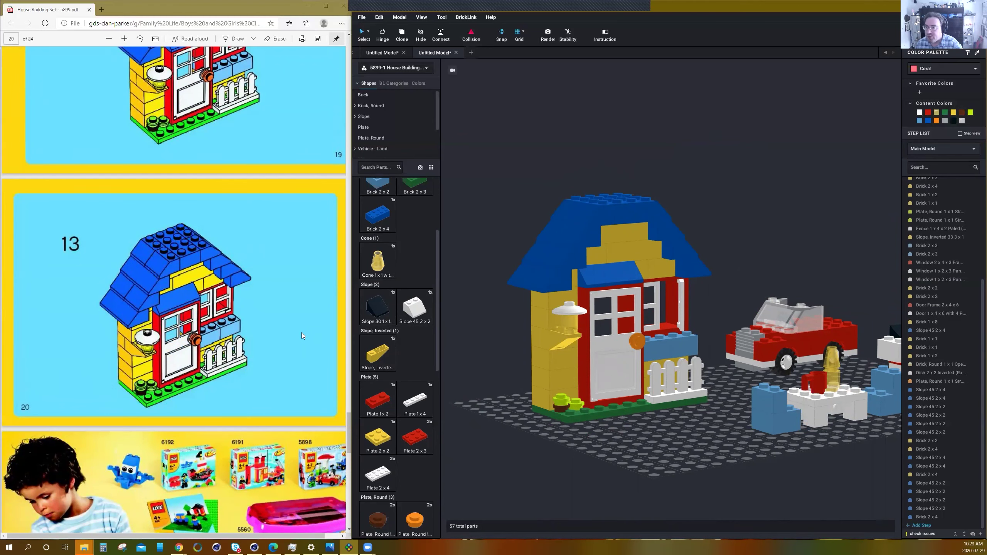
scroll(278, 306, up, 12)
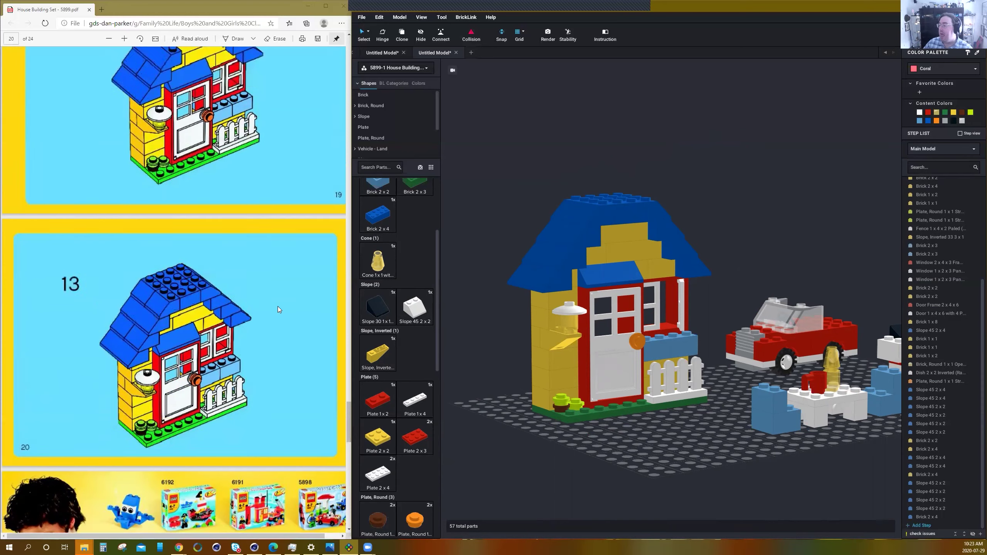
Go back to the minifigure page of the instructions and place the green Hips and Legs in front of the house.
scroll(277, 306, up, 15)
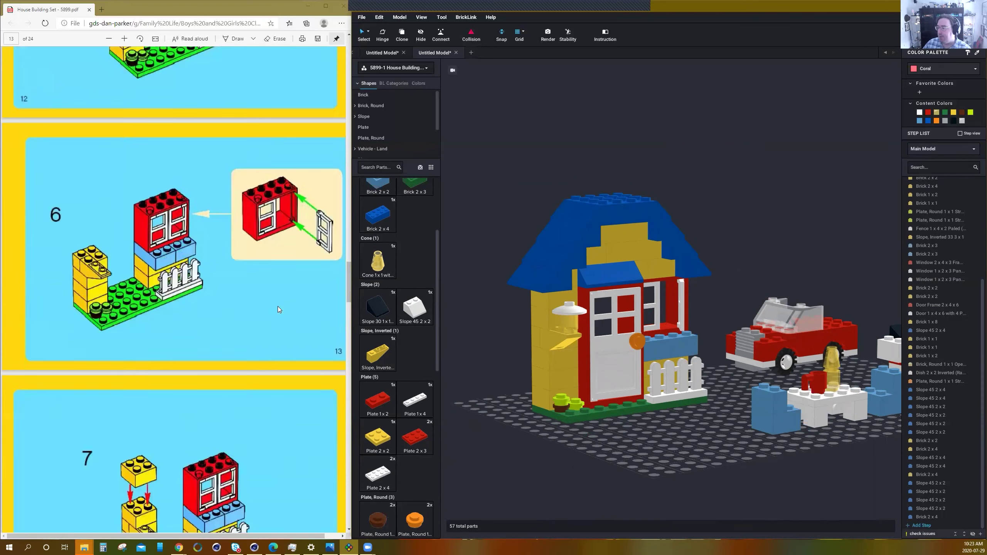
scroll(278, 308, up, 12)
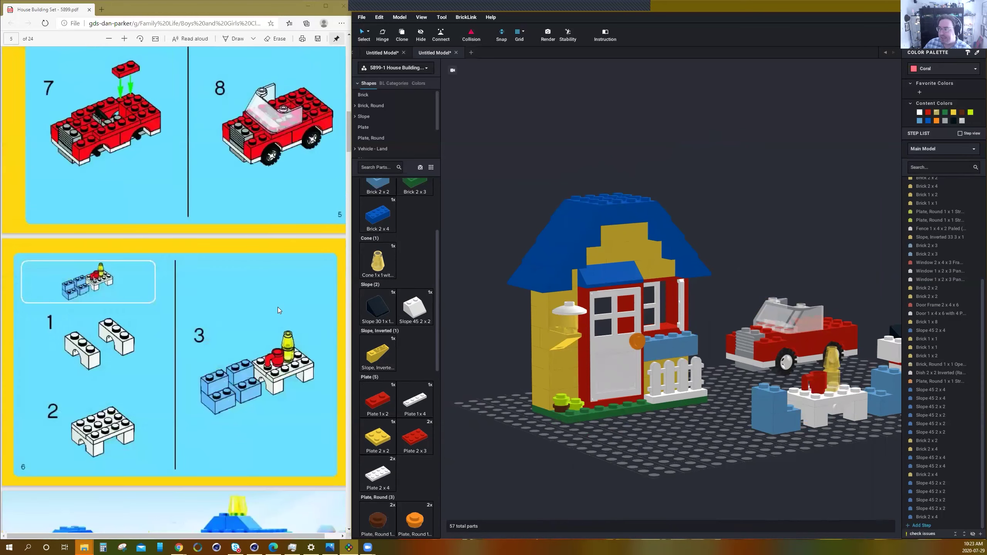
scroll(273, 309, down, 3)
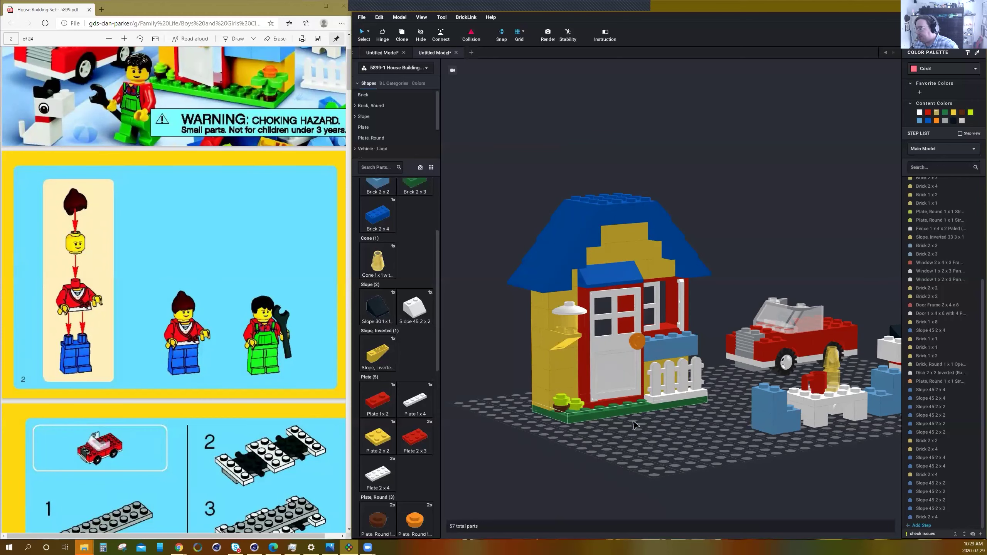
right_drag(623, 423, 587, 435)
scroll(623, 423, down, 2)
scroll(415, 355, down, 10)
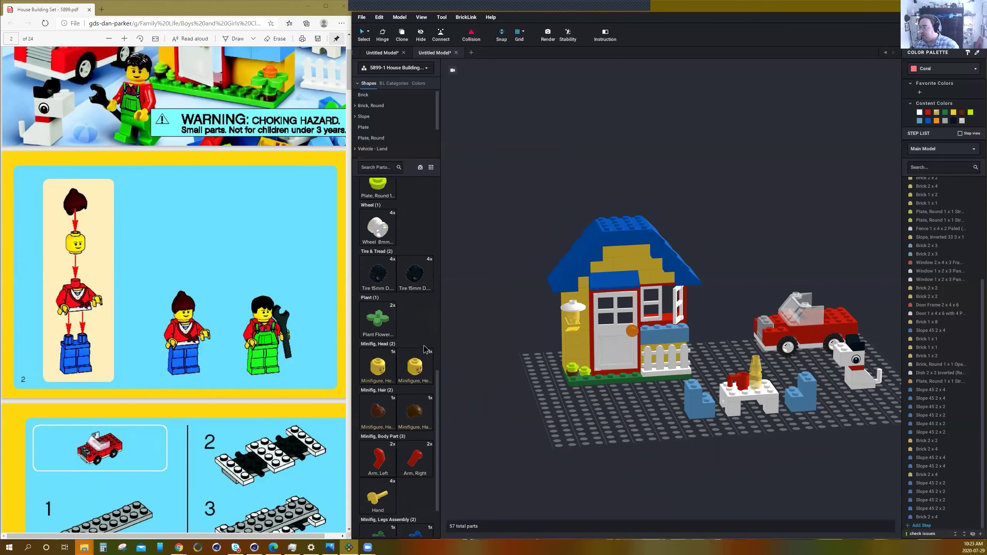
scroll(425, 349, down, 3)
drag(376, 475, 566, 428)
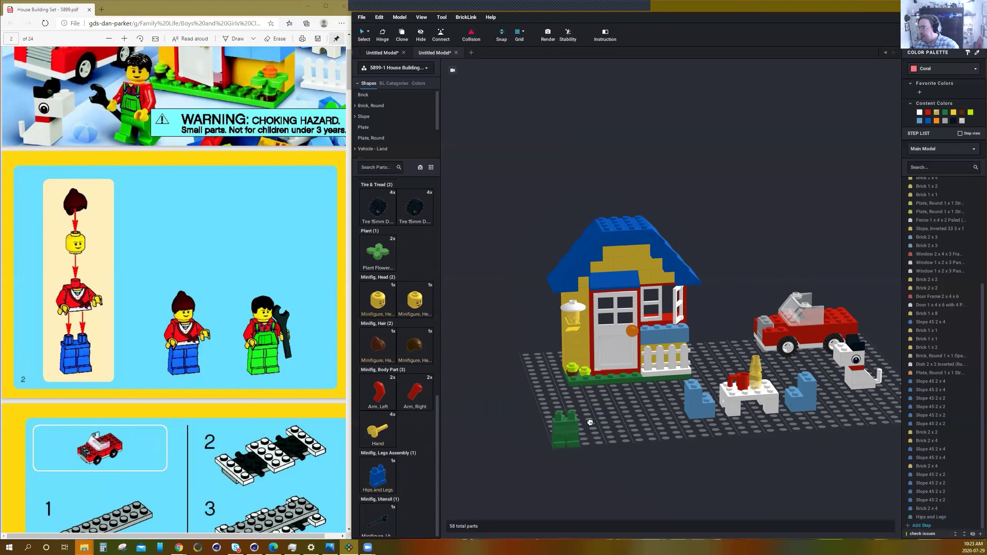
Place the blue Hips and Legs beside the green ones in front of the house.
click(616, 428)
drag(372, 480, 627, 432)
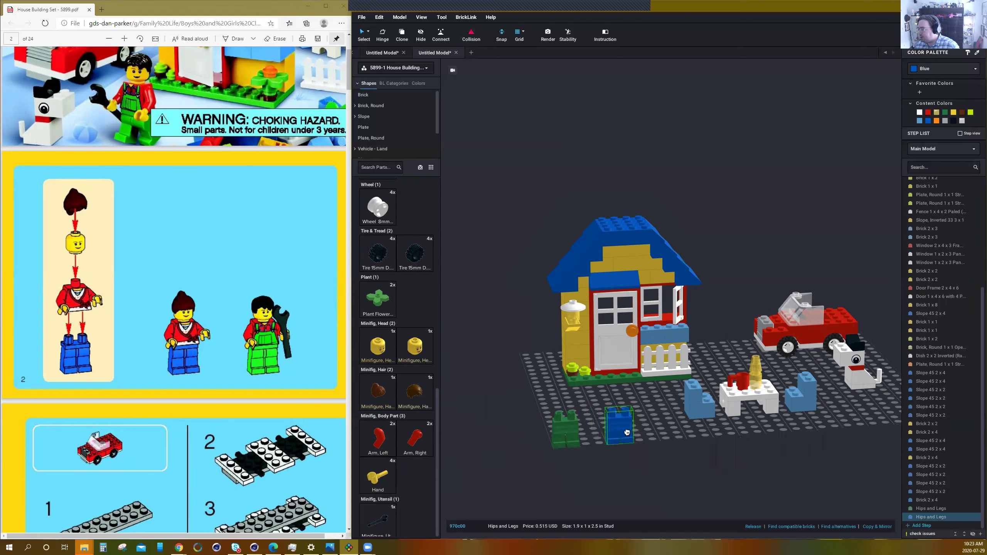
scroll(596, 473, up, 5)
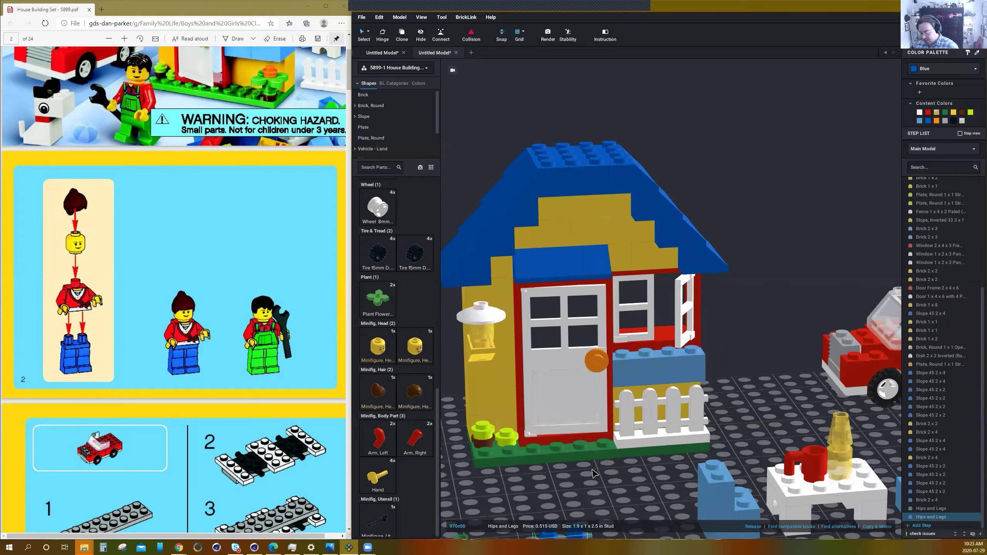
key(f)
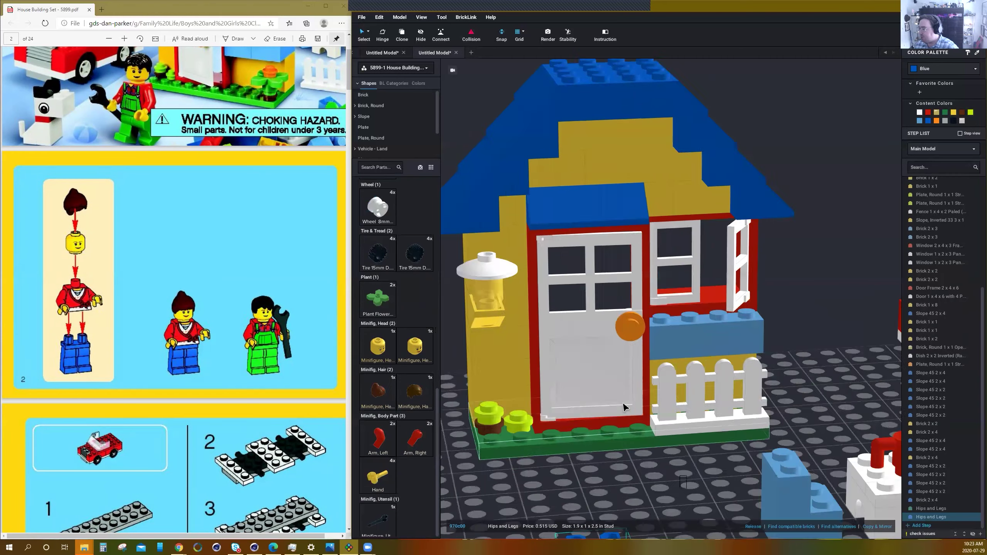
click(622, 447)
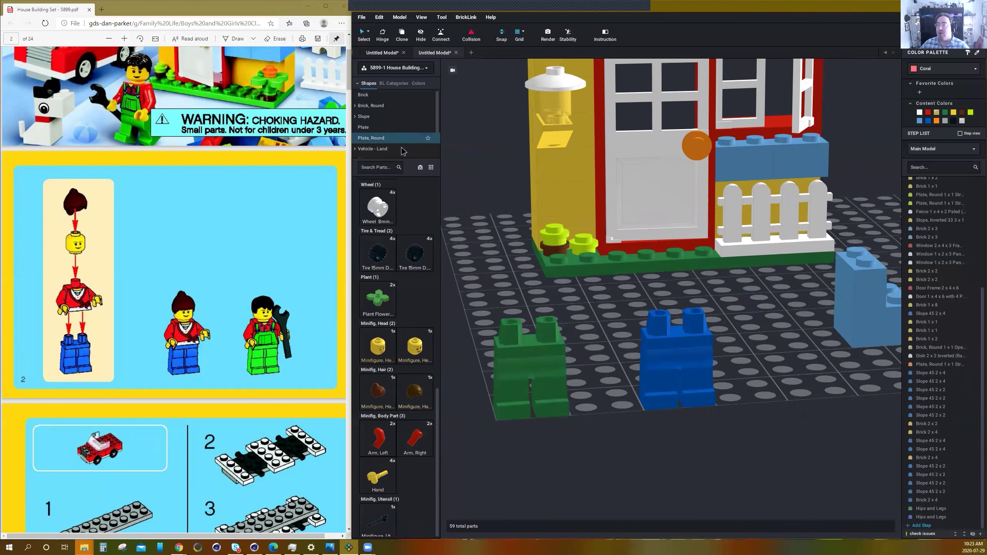
Switch the parts palette to Master and display the Minifig, Body parts.
click(427, 69)
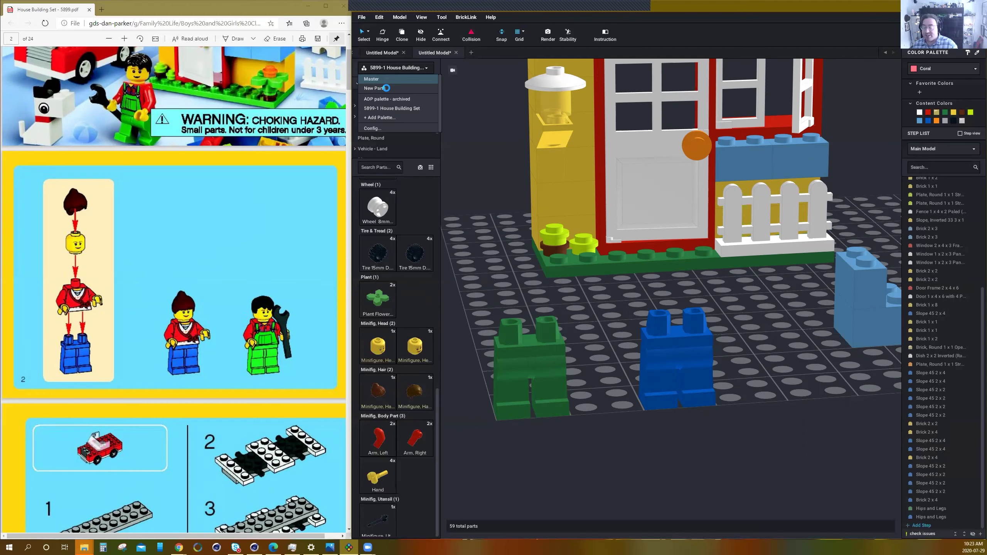
click(386, 88)
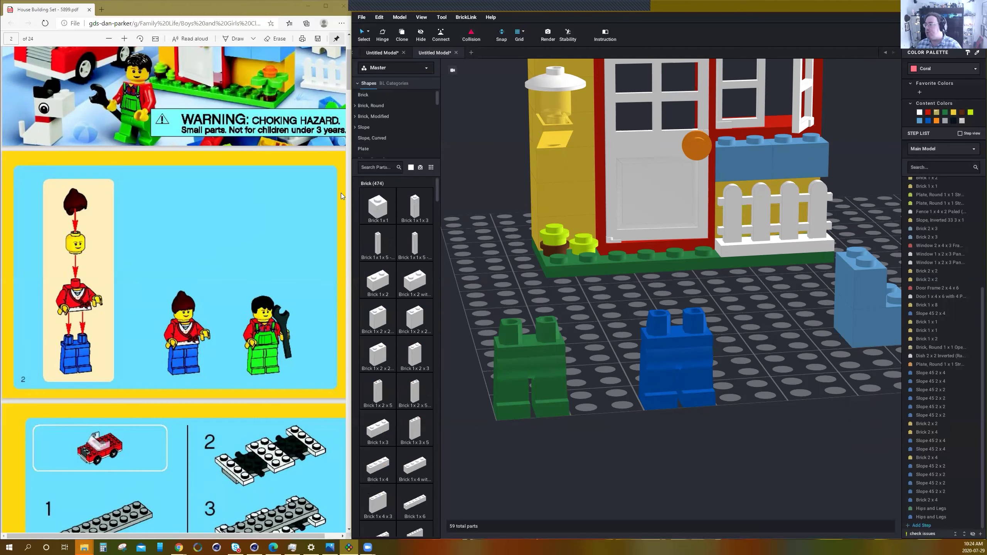
scroll(399, 124, down, 2)
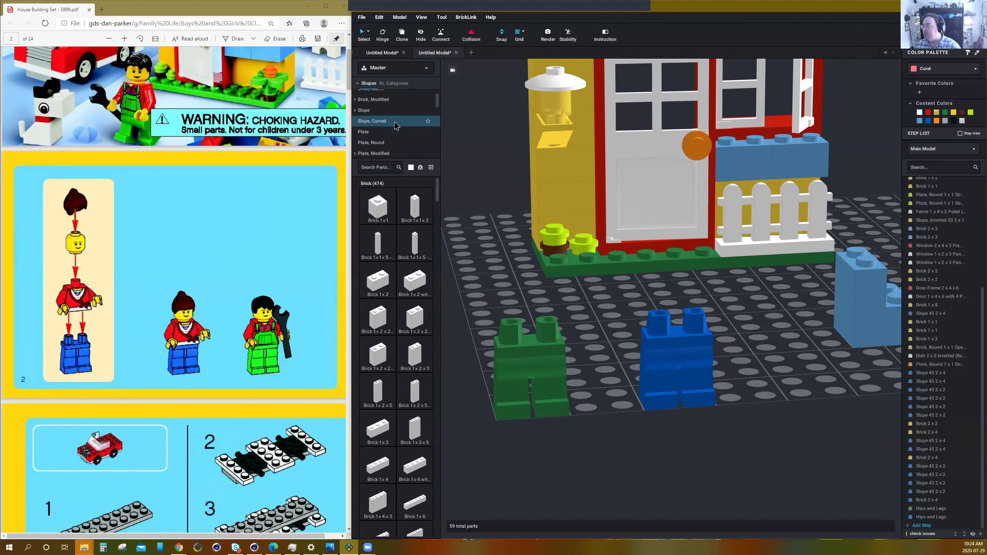
scroll(399, 123, down, 5)
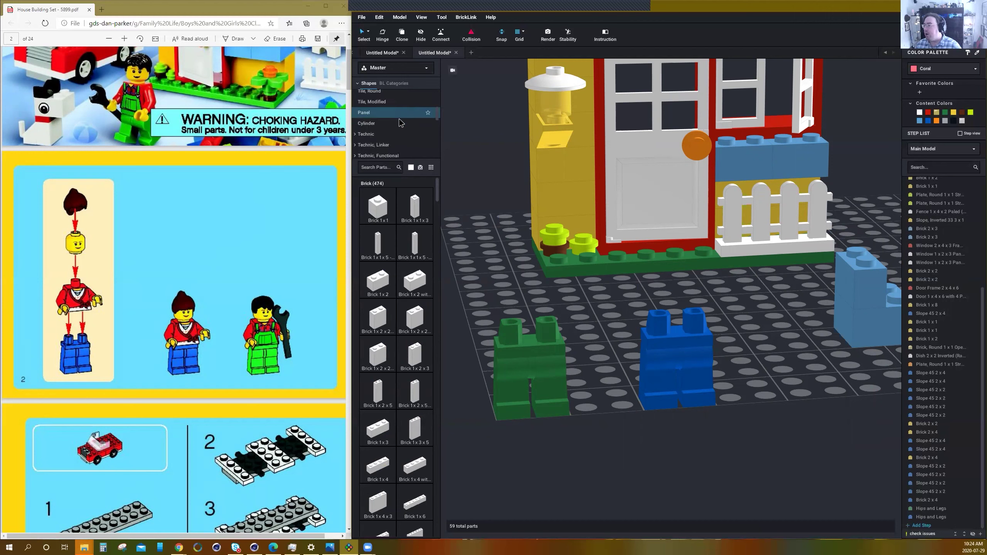
scroll(401, 123, down, 5)
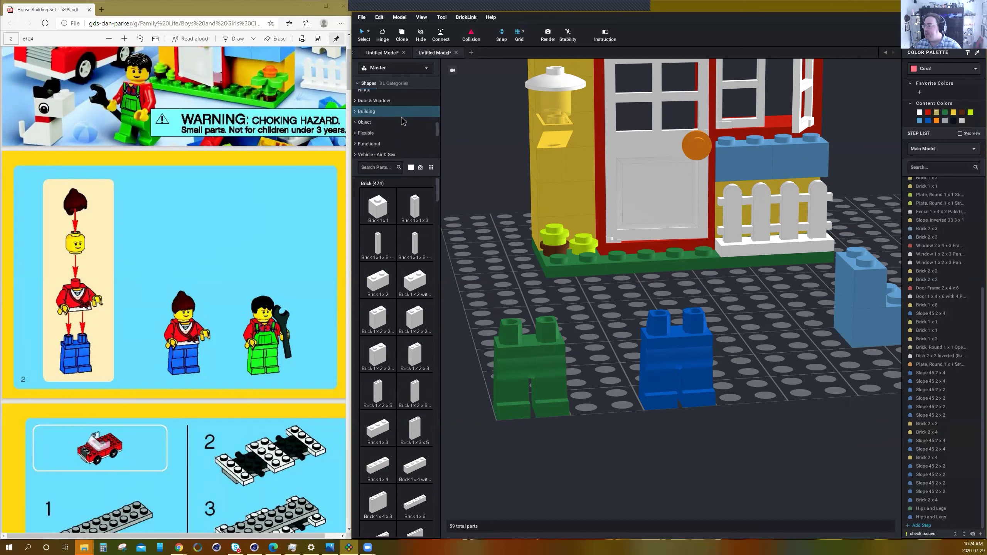
scroll(403, 121, down, 4)
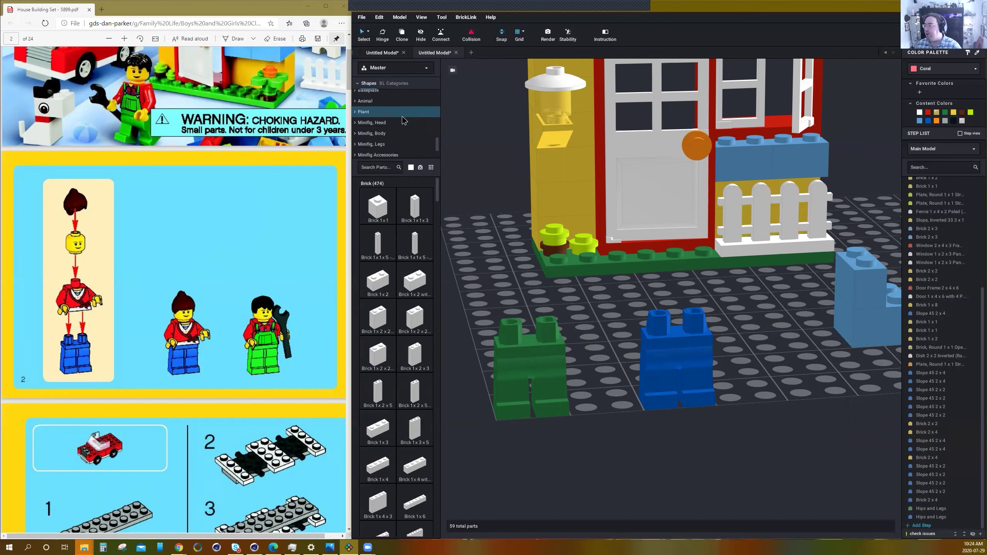
click(388, 133)
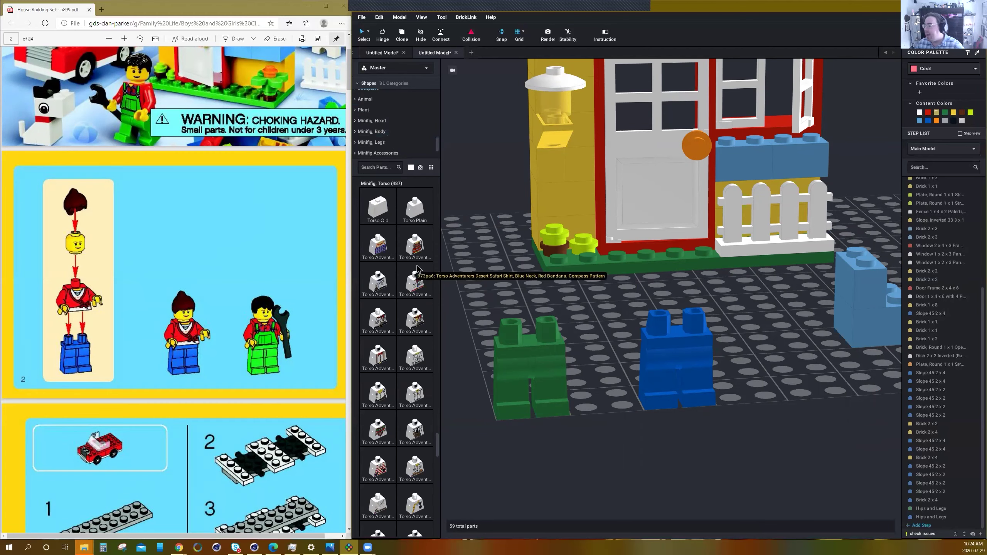
Place the Torso Argyle Sweater with White Shirt Collar and Button Pattern on the blue legs.
click(411, 167)
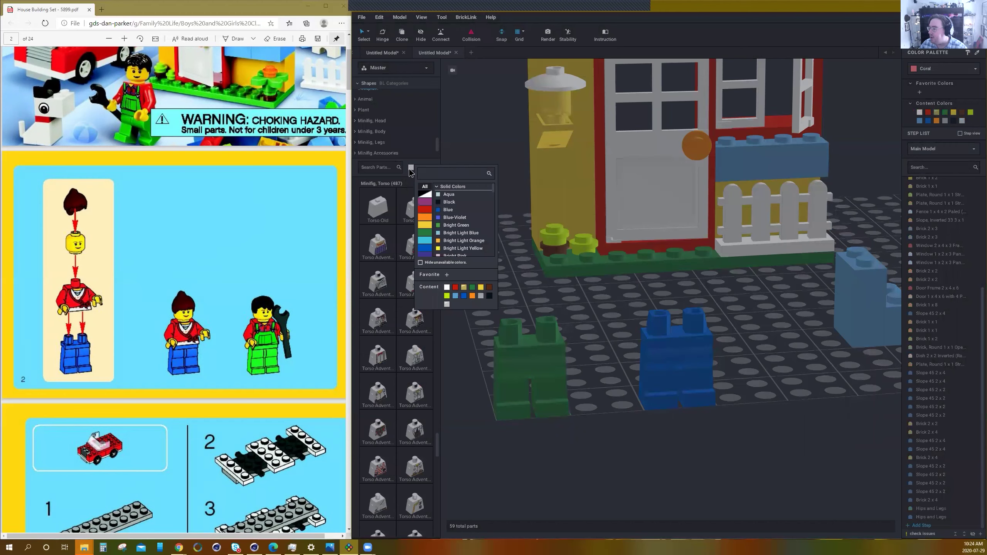
click(410, 168)
scroll(393, 261, down, 1)
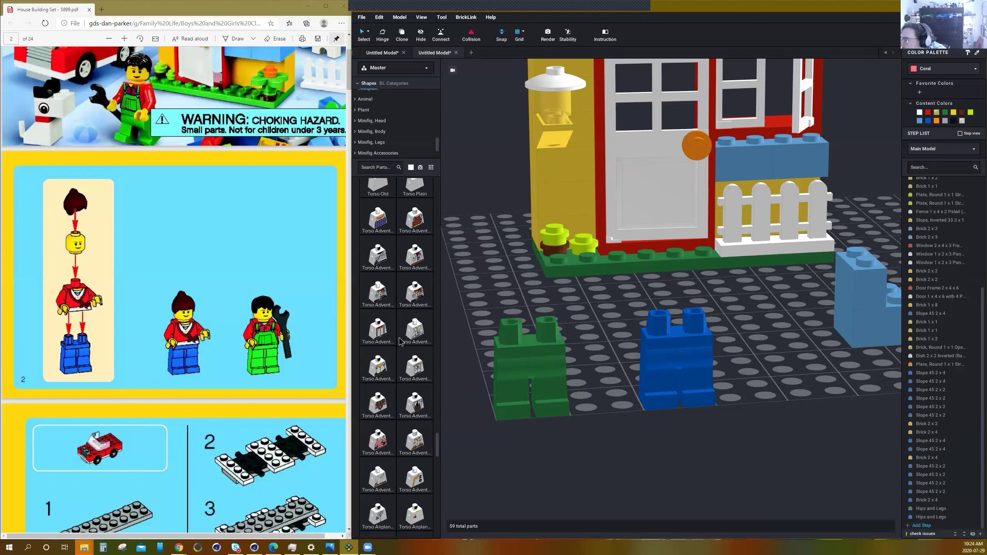
drag(381, 225, 470, 252)
scroll(400, 329, down, 2)
drag(415, 363, 411, 327)
scroll(388, 330, down, 3)
scroll(388, 326, down, 4)
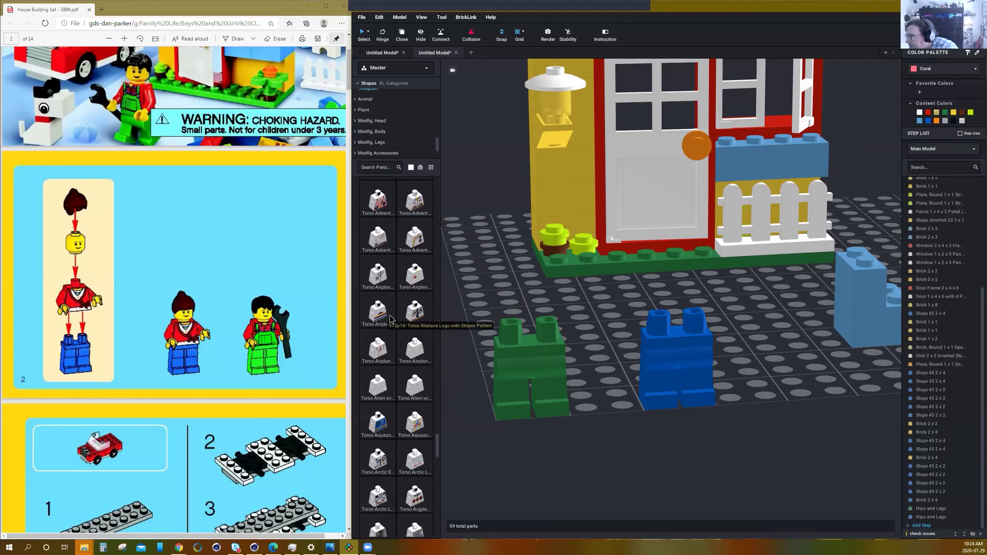
scroll(390, 319, down, 3)
drag(417, 447, 678, 279)
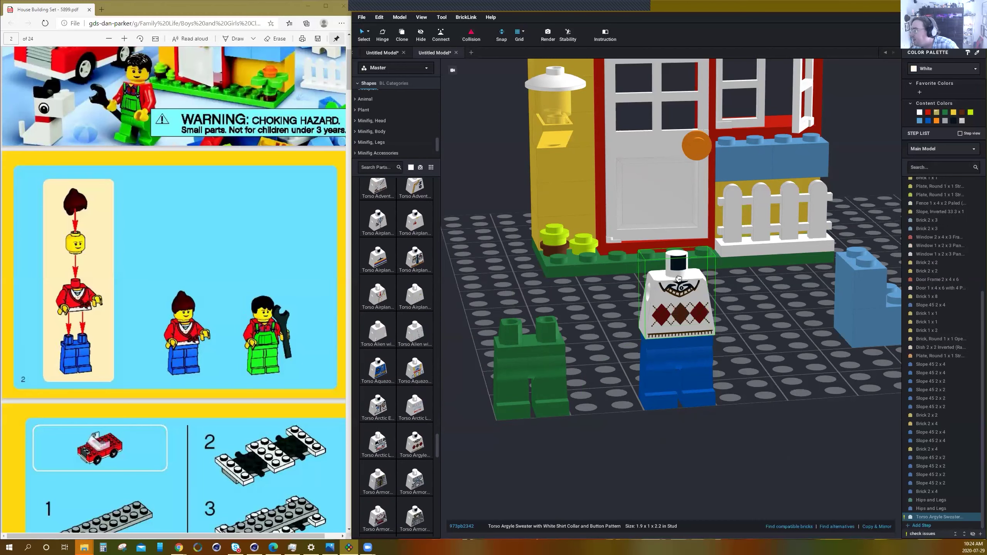
click(679, 280)
key(Escape)
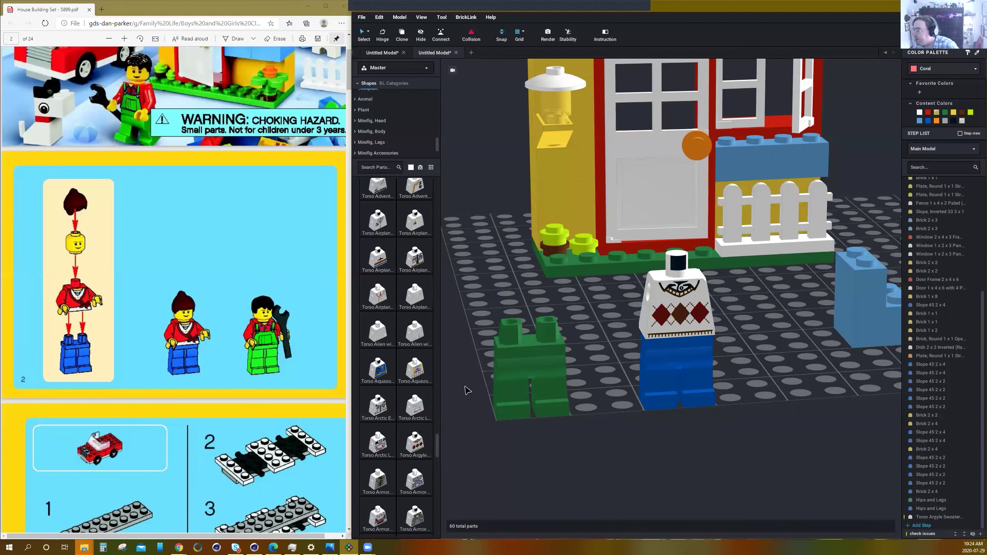
Hide unavailable colors for the argyle sweater torso and recolor it Medium Nougat.
click(703, 314)
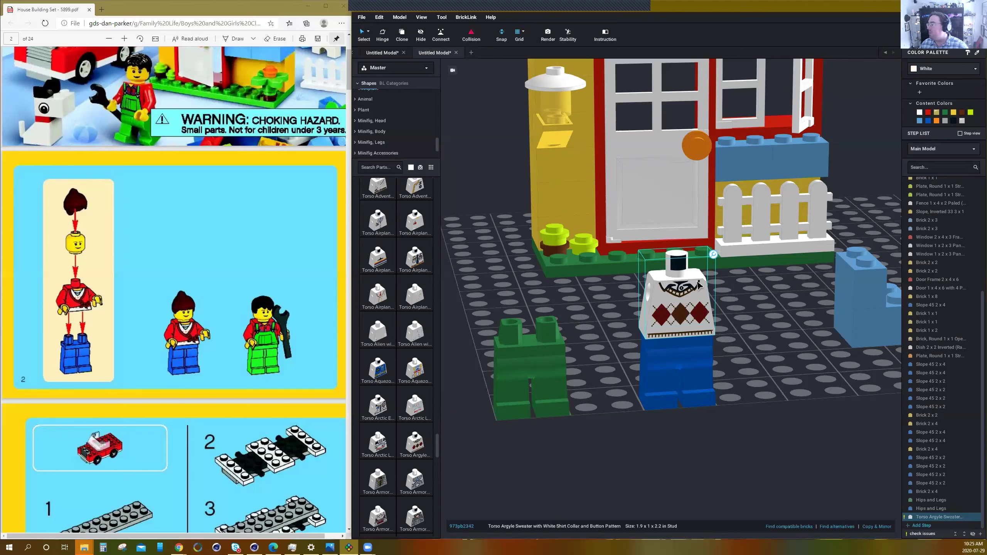
click(932, 71)
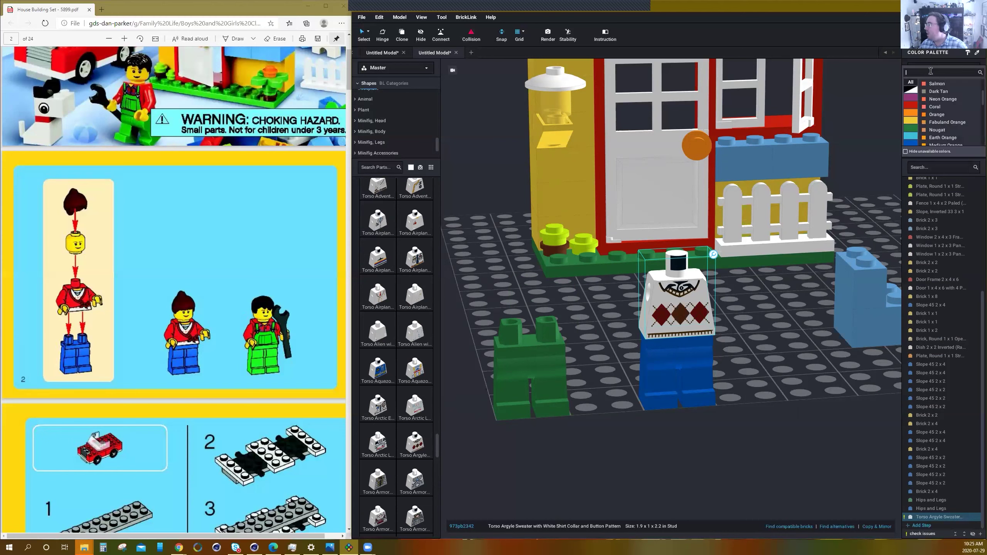
click(905, 152)
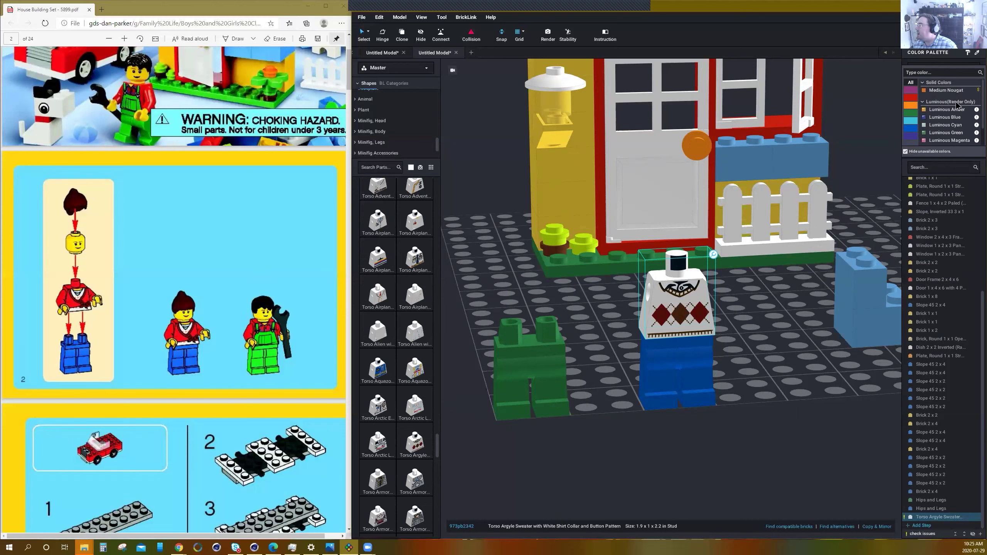
click(945, 91)
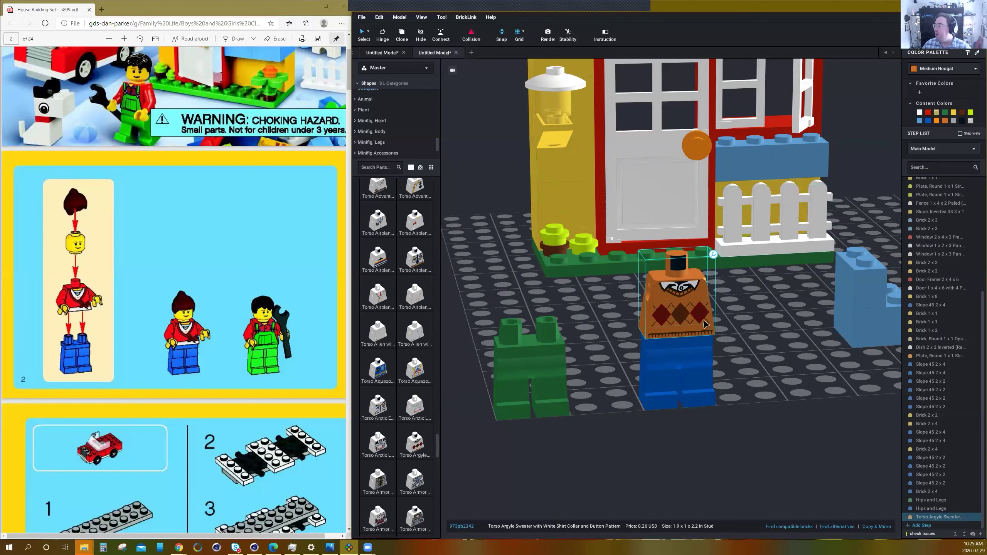
click(608, 386)
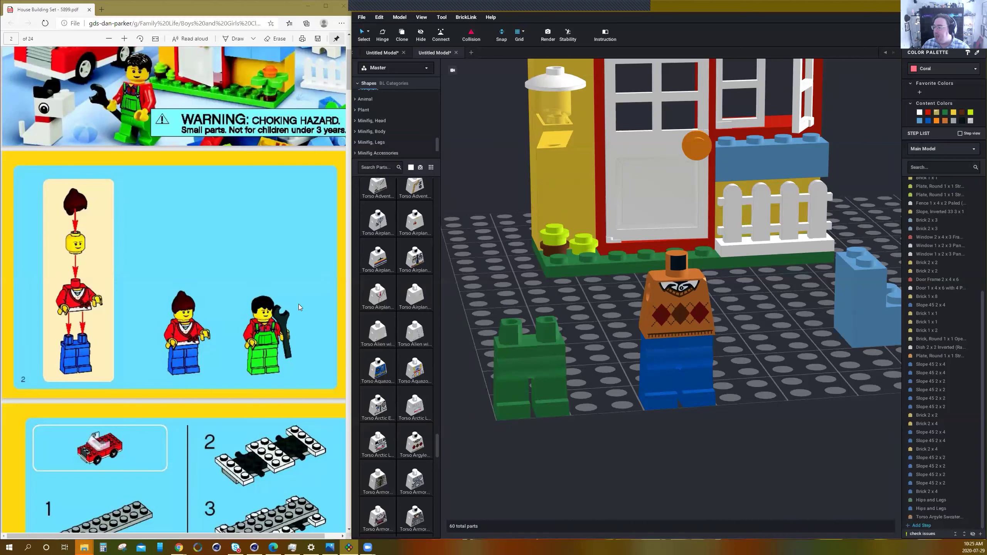
Try the Torso Castle Fantasy Era Corset with Reddish Brown Laces, Female Neckline Pattern on the green legs.
scroll(408, 409, down, 3)
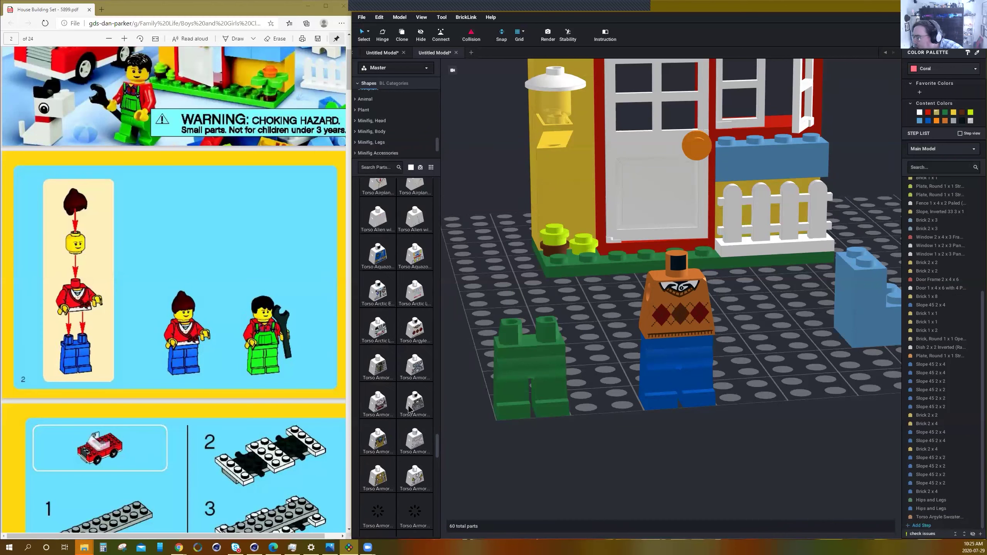
scroll(408, 420, down, 3)
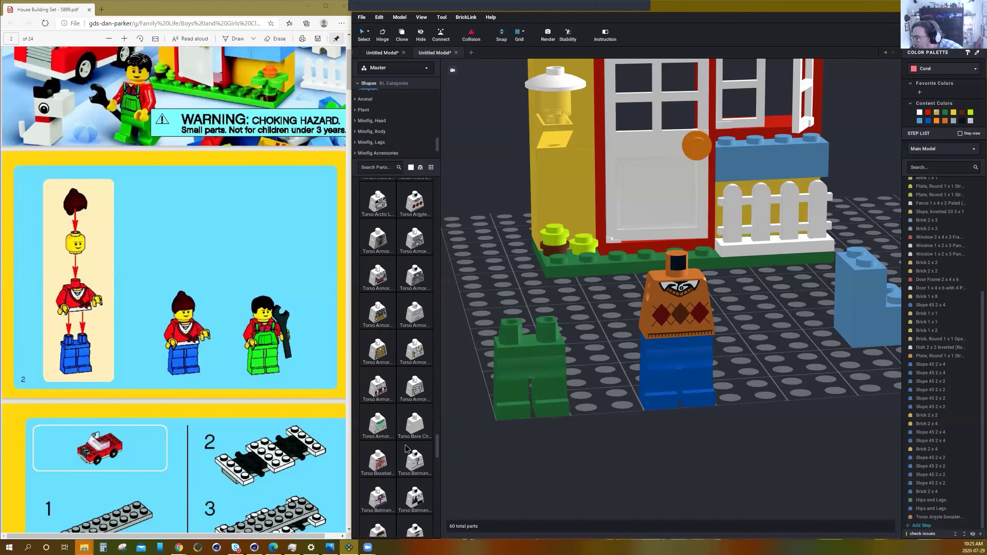
scroll(414, 434, down, 2)
scroll(418, 431, down, 2)
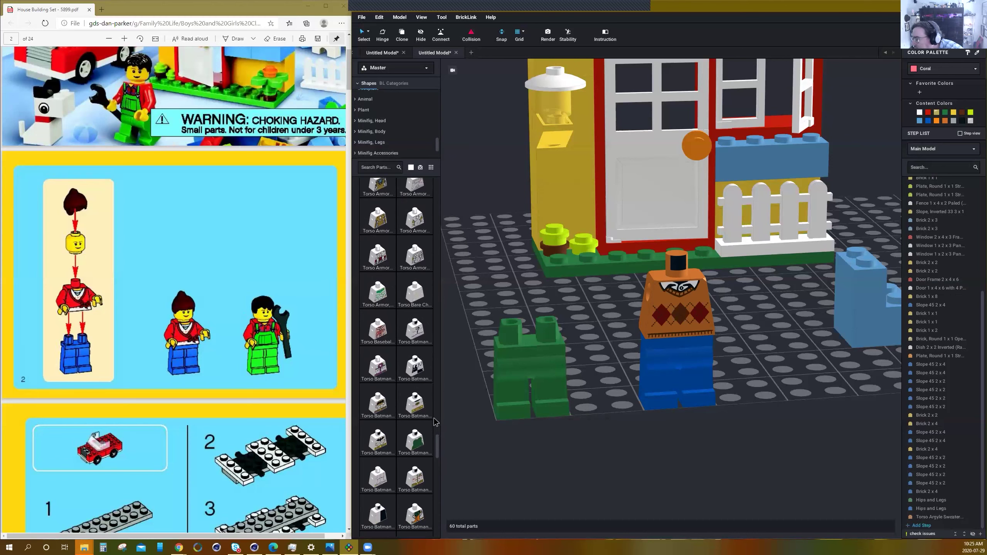
scroll(435, 422, down, 4)
scroll(416, 443, down, 4)
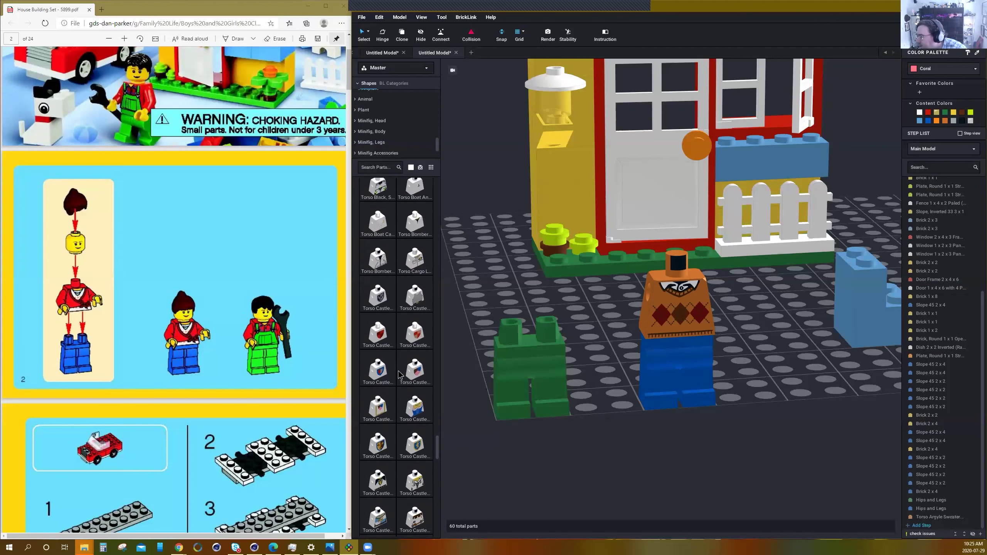
scroll(404, 362, down, 2)
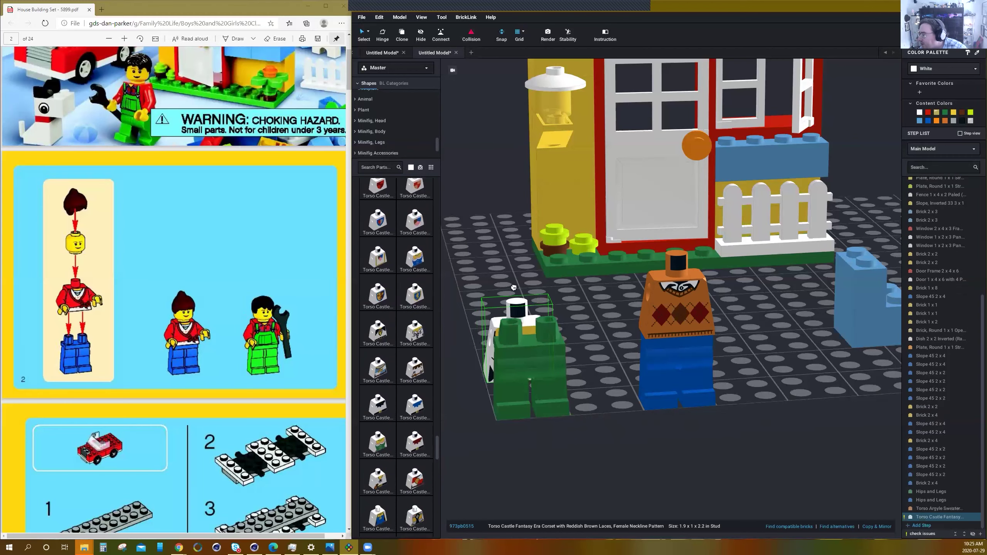
Browse the Master palette's torsos and try other designs as a replacement for the green-legged minifigure's torso.
scroll(397, 301, up, 10)
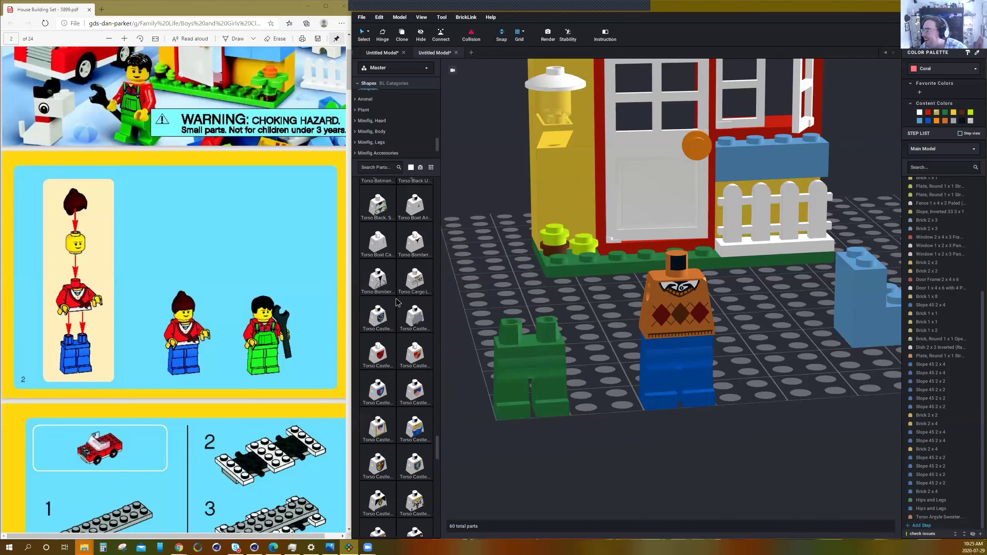
scroll(421, 297, up, 10)
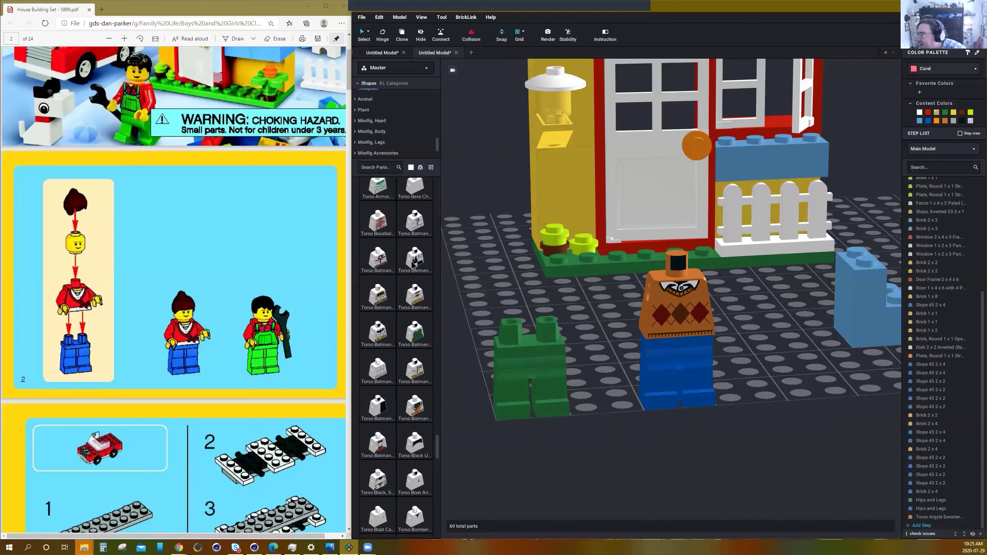
scroll(406, 291, up, 2)
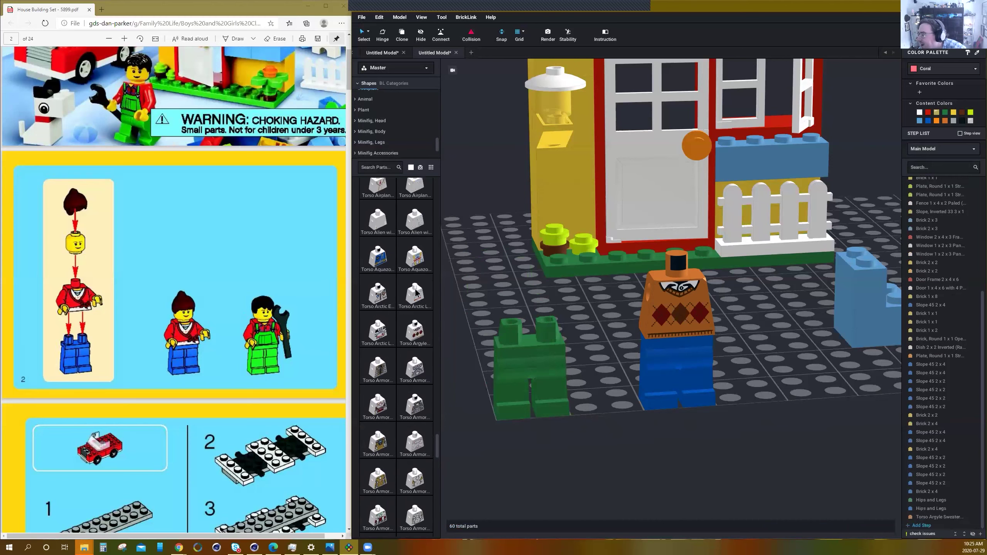
drag(376, 293, 404, 321)
scroll(404, 321, up, 2)
drag(377, 405, 492, 276)
key(Delete)
scroll(397, 312, up, 3)
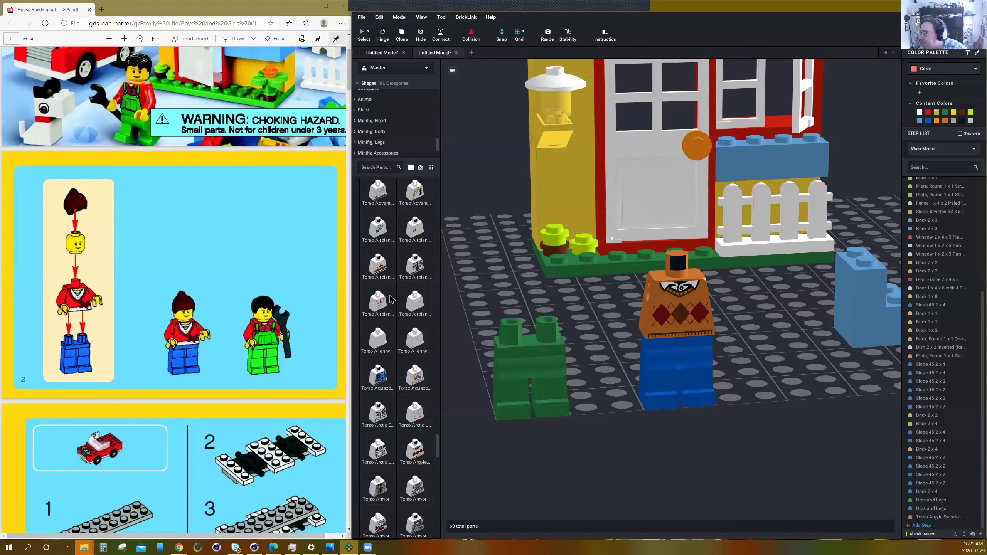
drag(415, 363, 473, 280)
key(Delete)
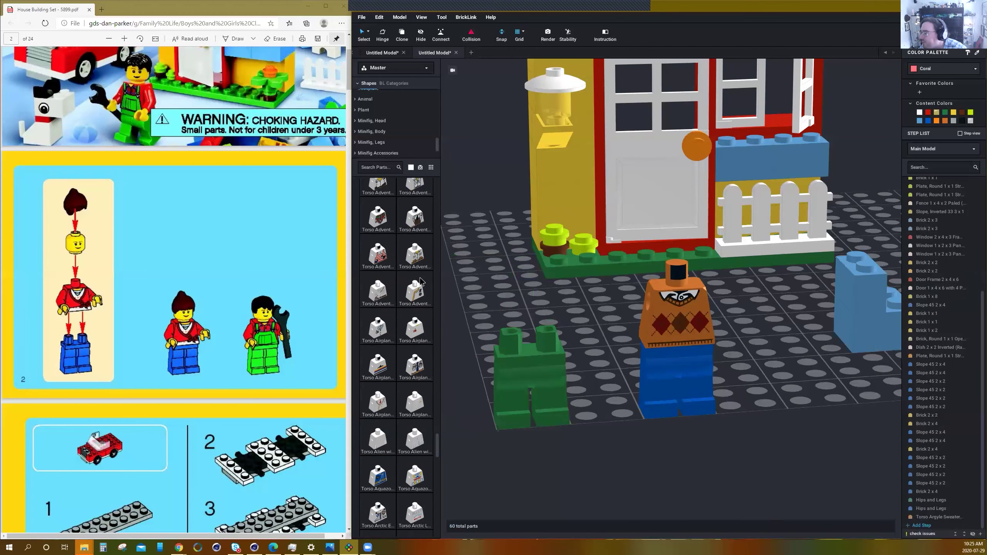
Place the Torso Adventurers Desert Vest over White Shirt, Slingshot Pattern on the green legs.
drag(416, 254, 515, 296)
scroll(418, 222, up, 2)
right_drag(516, 282, 499, 294)
drag(484, 287, 492, 279)
middle_drag(475, 281, 571, 299)
drag(571, 300, 549, 255)
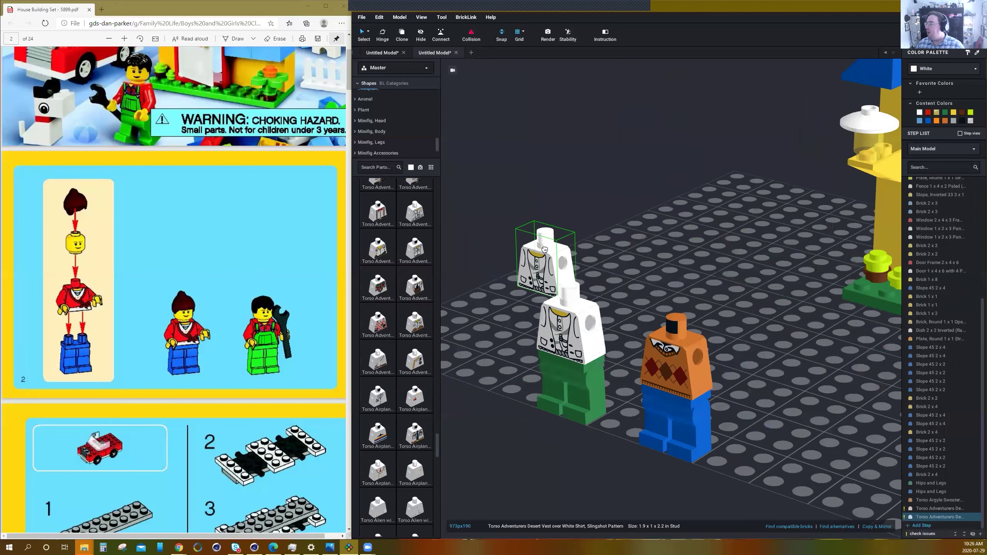
click(549, 255)
Recolor the desert vest torso on the green legs to Brown.
click(571, 290)
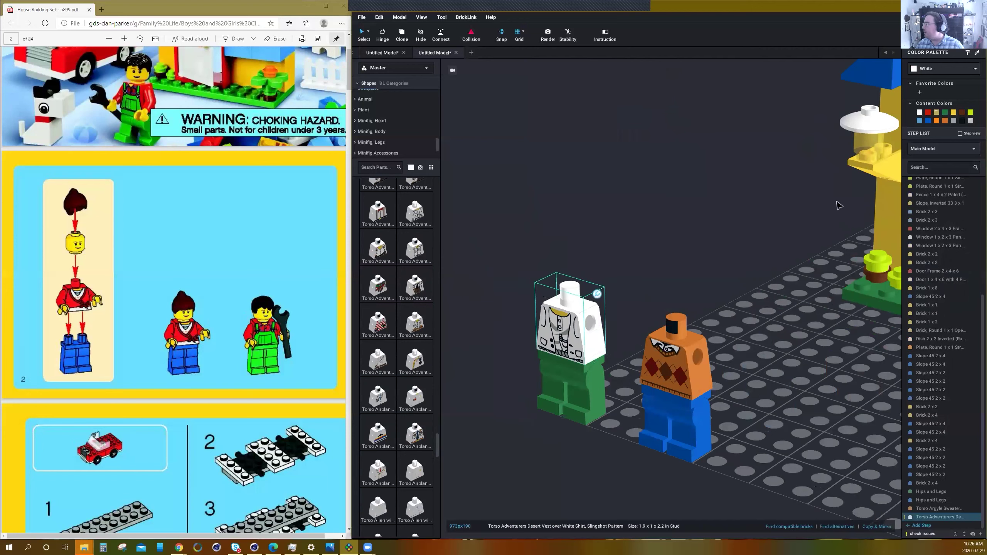
click(935, 70)
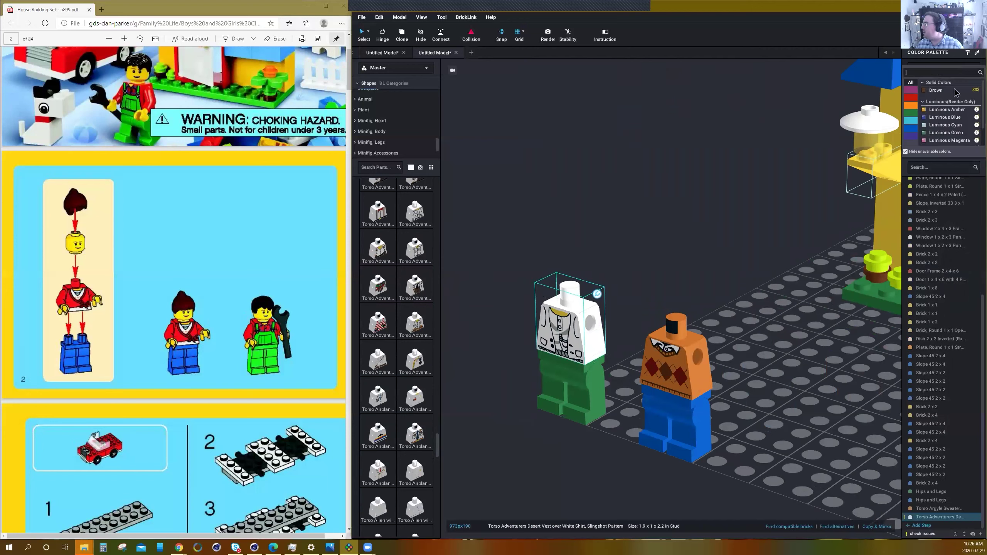
click(937, 90)
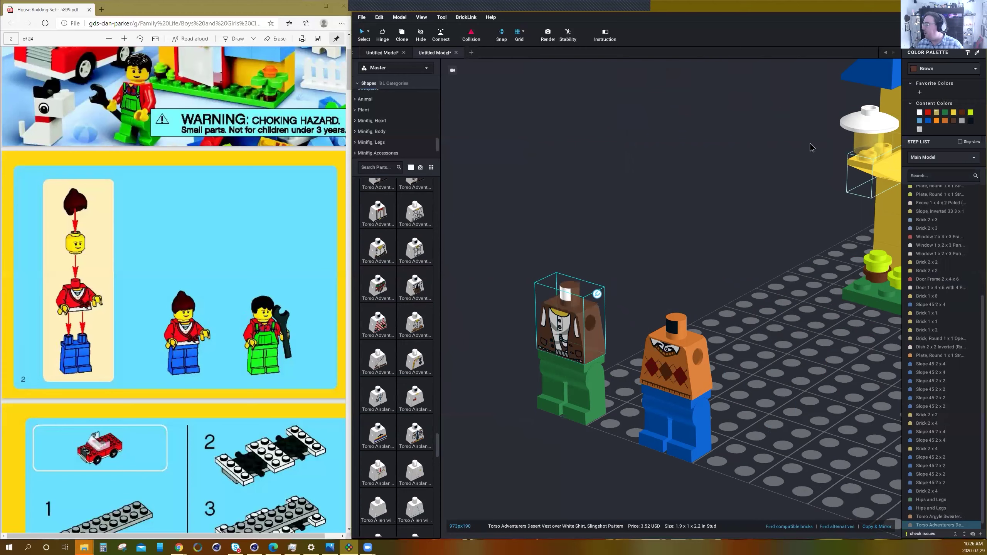
click(750, 203)
scroll(715, 230, up, 3)
right_drag(715, 228, 664, 265)
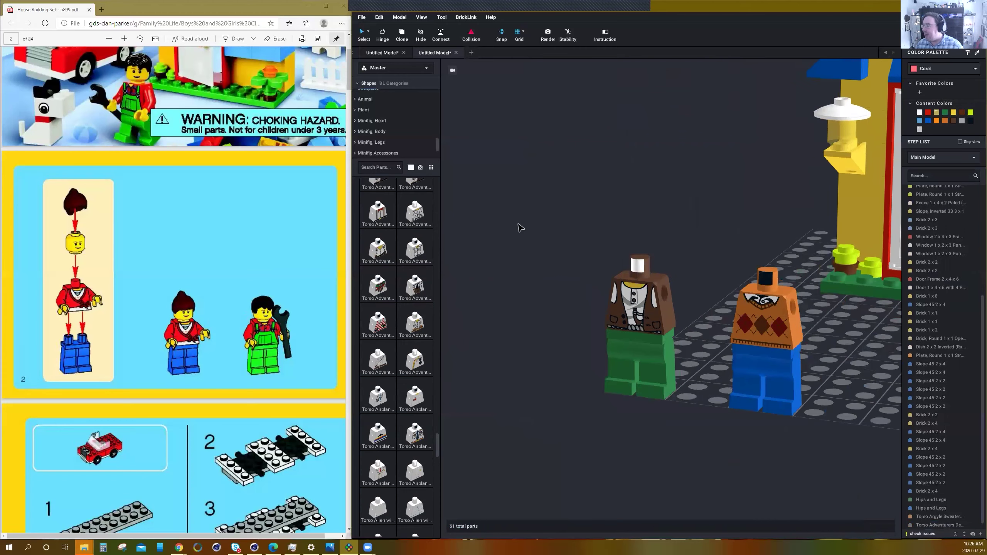
Switch the parts palette to 5899-1 House Building Set and display its minifigure parts.
click(409, 72)
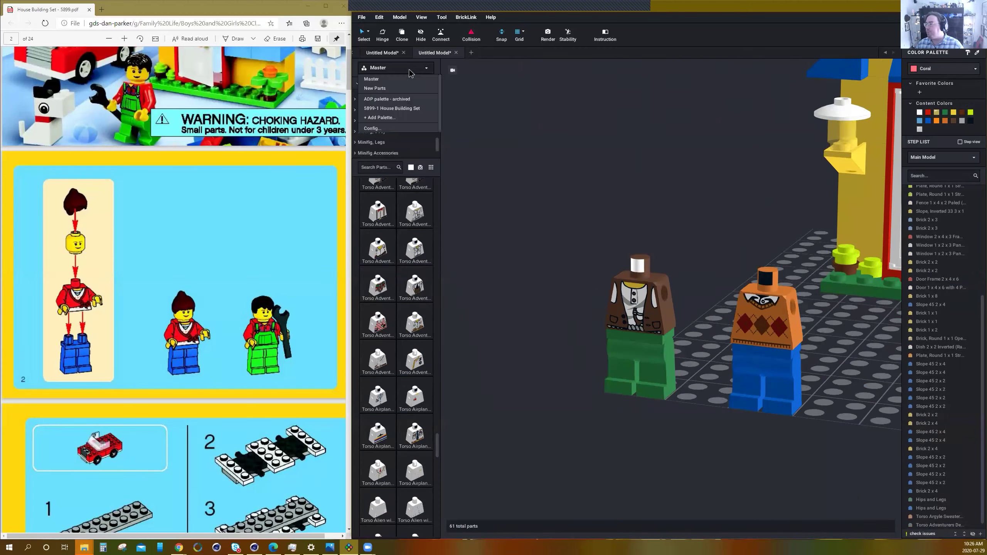
click(389, 109)
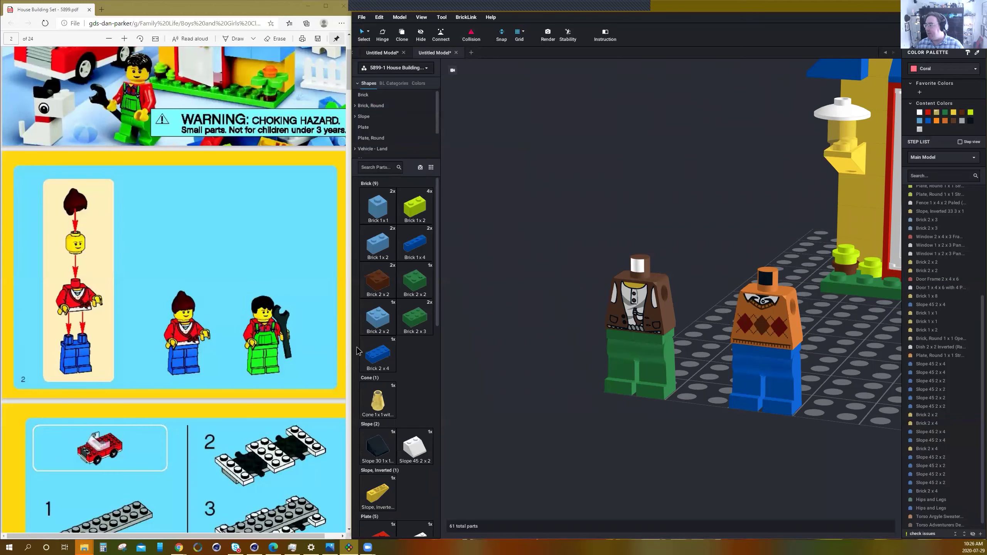
scroll(362, 348, down, 5)
scroll(363, 343, down, 7)
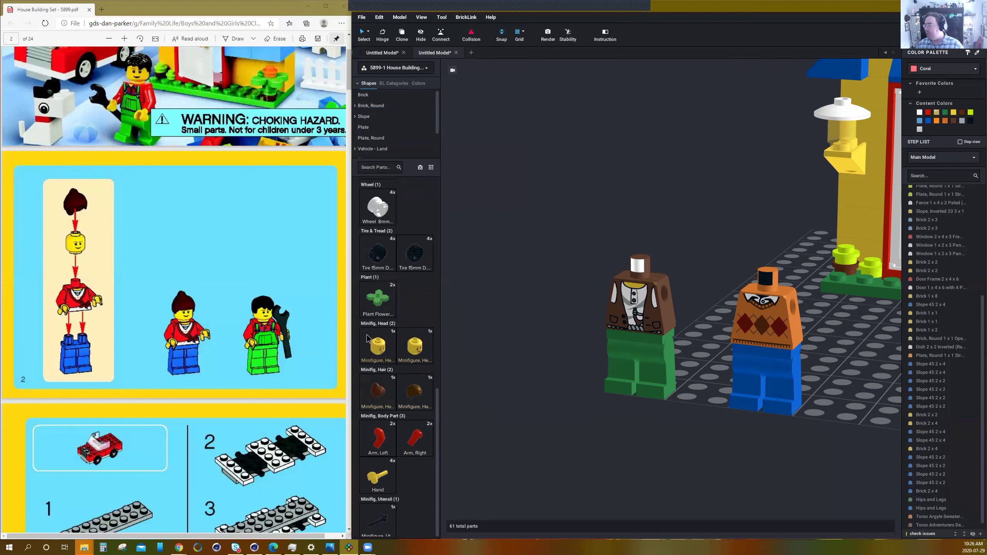
Place the brown-eyebrow male head on the vest torso and the female head with red lips on the argyle sweater torso.
drag(369, 354, 639, 252)
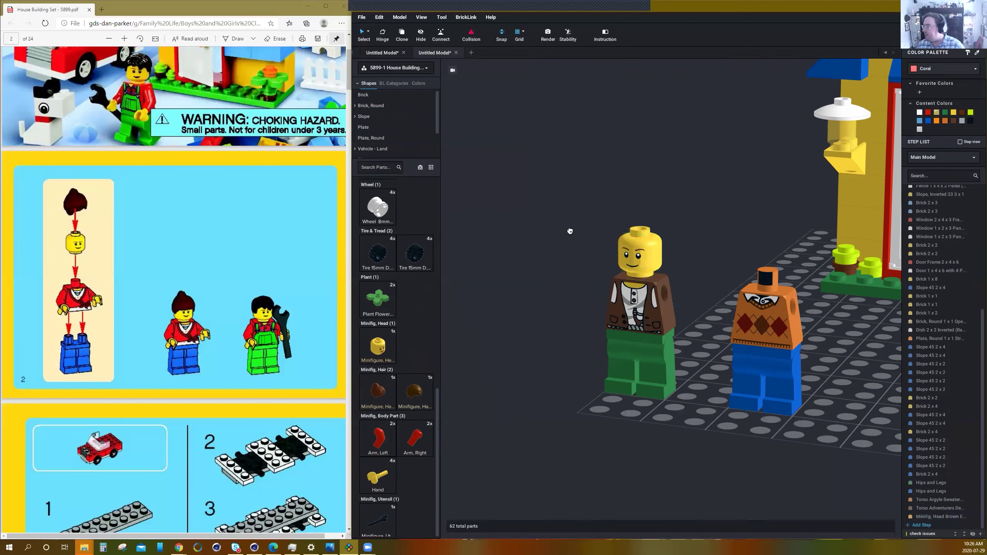
key(Escape)
click(386, 350)
click(775, 256)
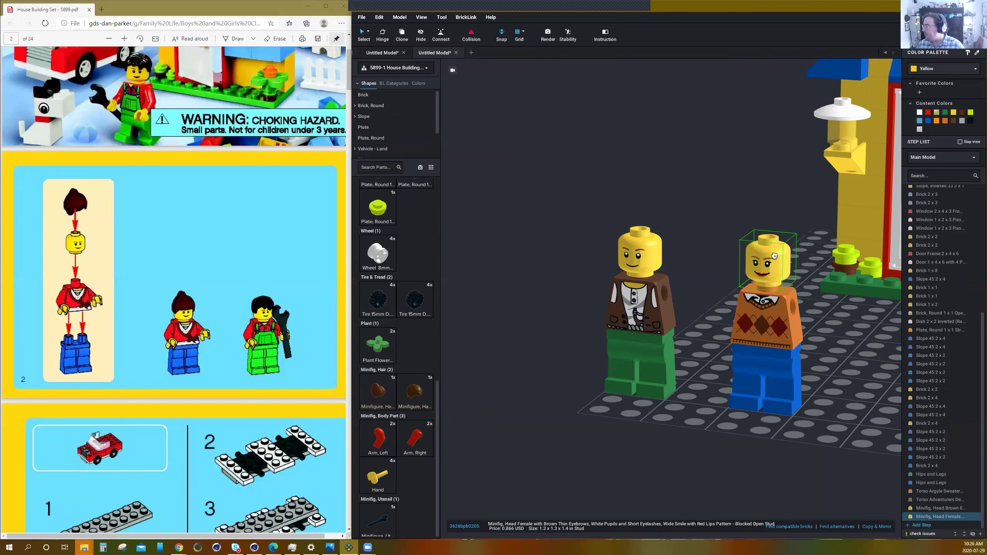
key(ctrl+c)
key(ctrl+v)
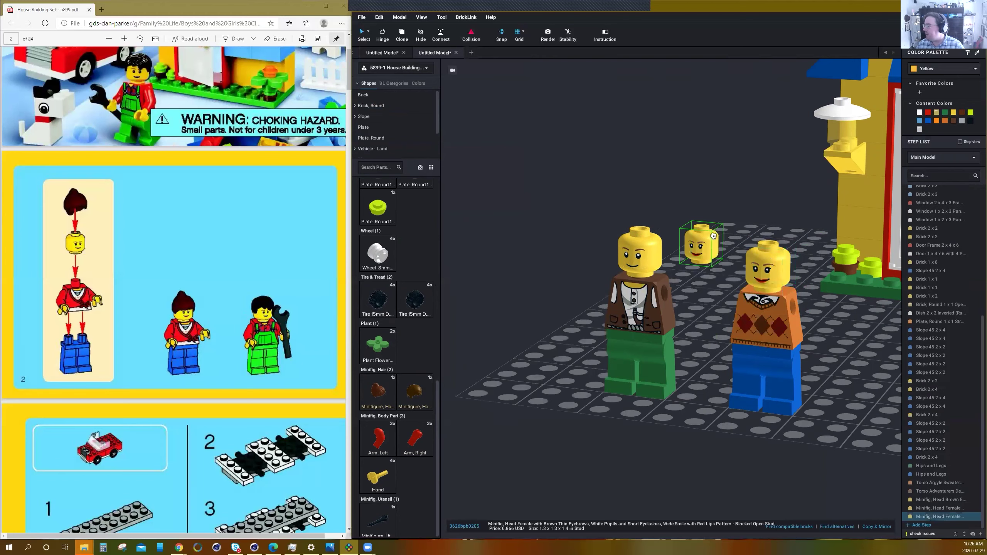
key(Escape)
Attach a red right arm to both the vest torso and the argyle sweater torso.
click(417, 441)
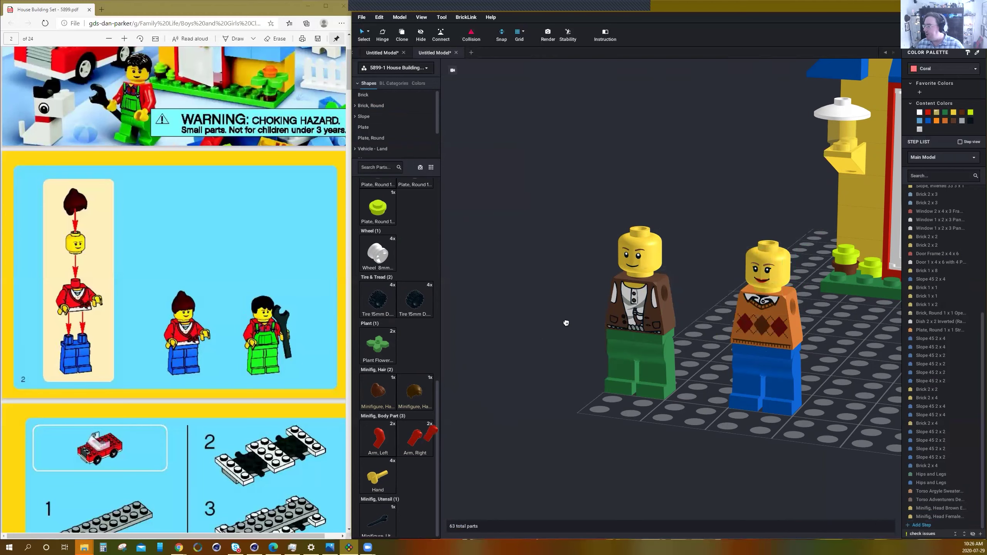
click(624, 291)
click(742, 301)
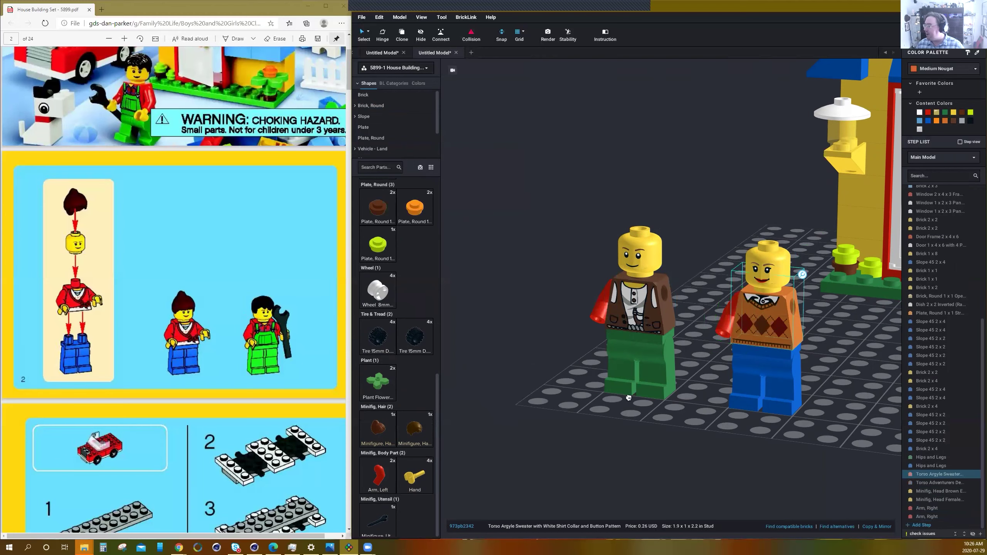
key(ctrl+v)
key(Escape)
Attach a red left arm to each of the two minifigure torsos.
click(376, 475)
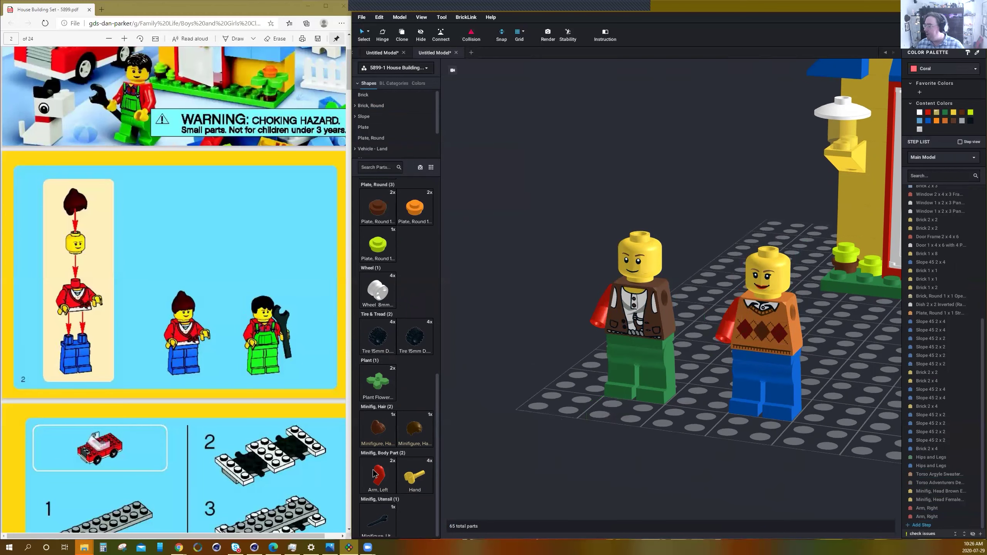
click(670, 303)
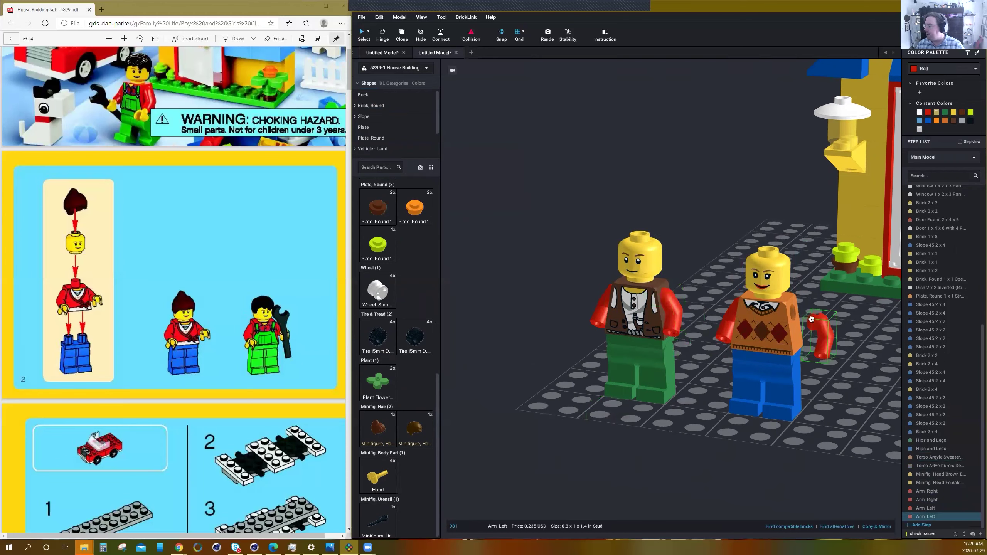
click(799, 315)
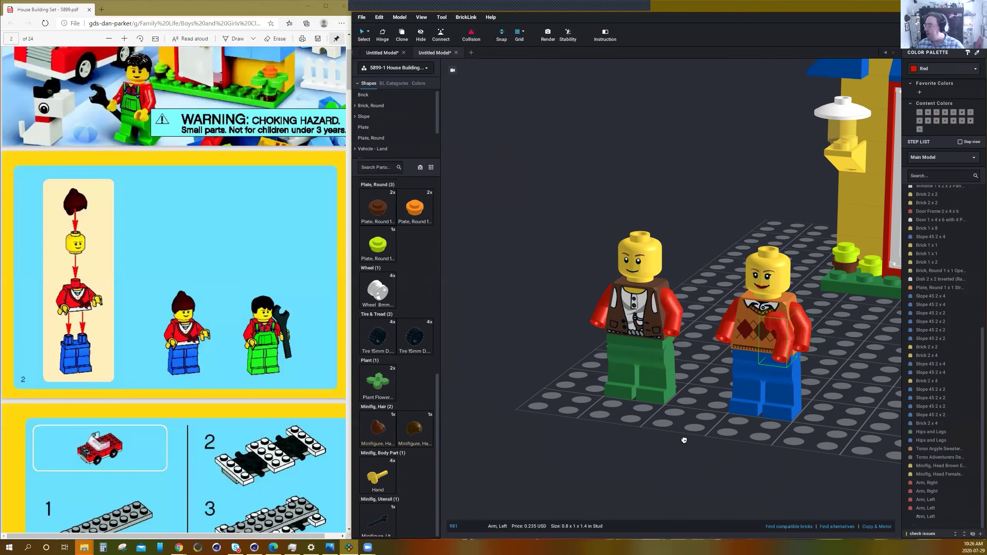
key(Escape)
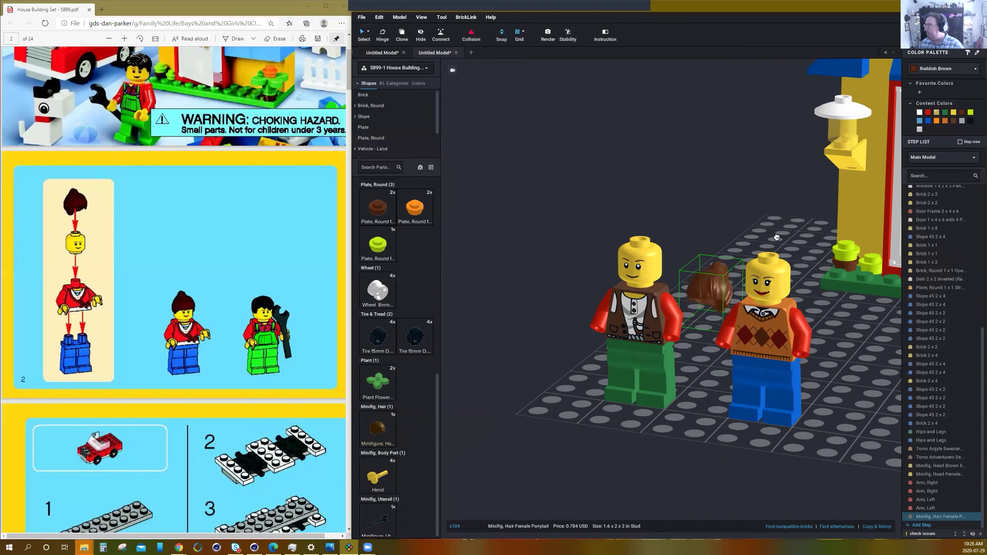
Put the reddish brown female ponytail hair on the argyle-sweater minifigure and the short brown hair on the vest minifigure.
click(774, 261)
click(773, 260)
key(Escape)
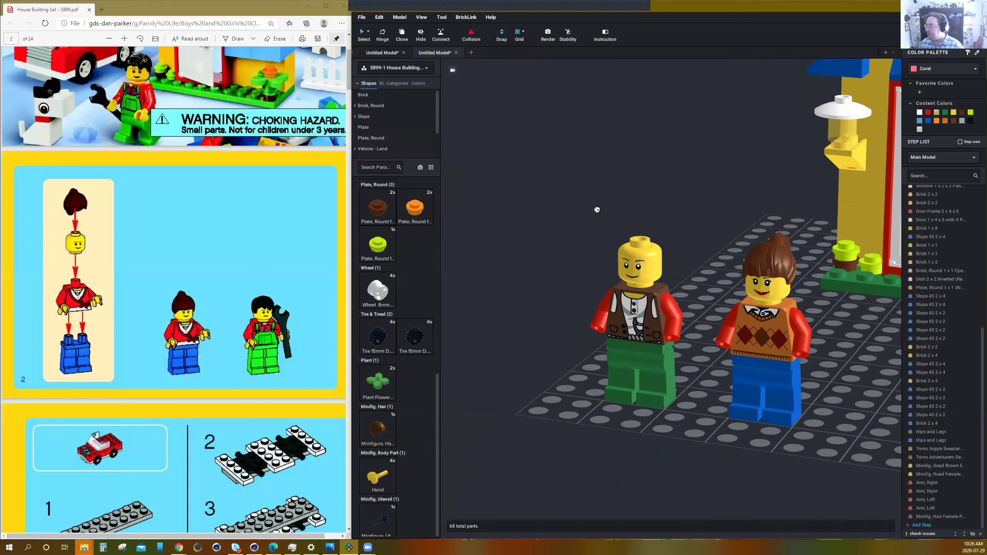
click(646, 243)
click(525, 342)
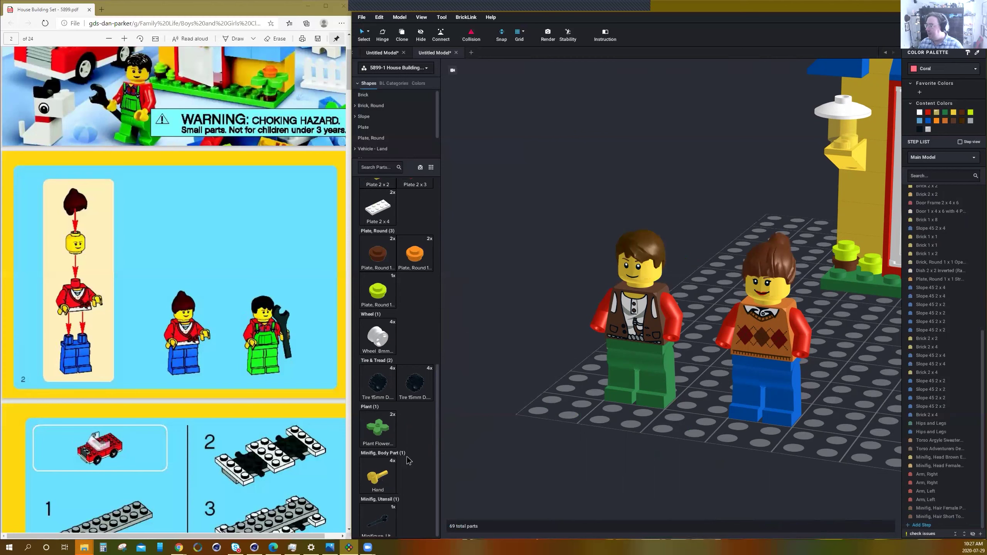
Attach yellow hands to both arms of the vest minifigure and the argyle-sweater minifigure.
drag(510, 454, 602, 329)
click(601, 329)
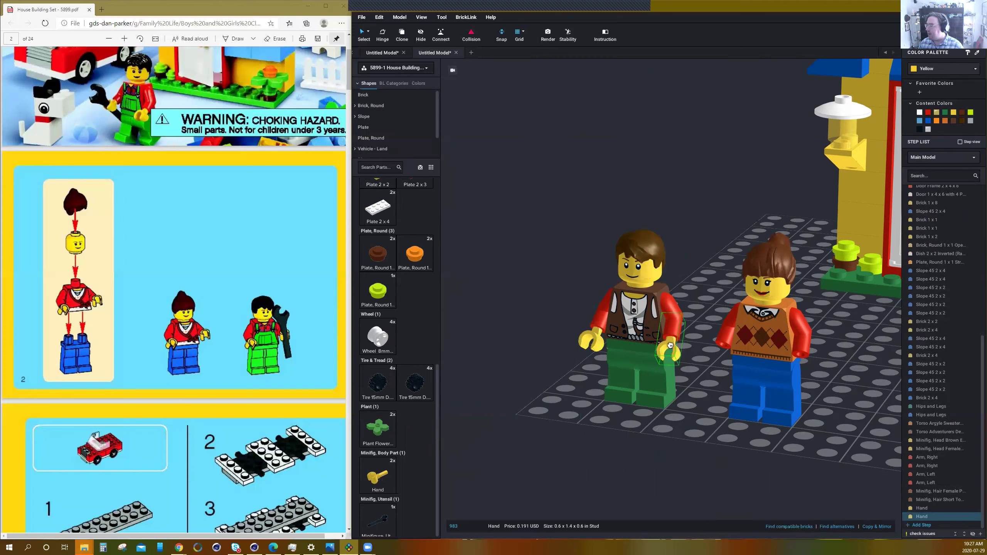
click(680, 346)
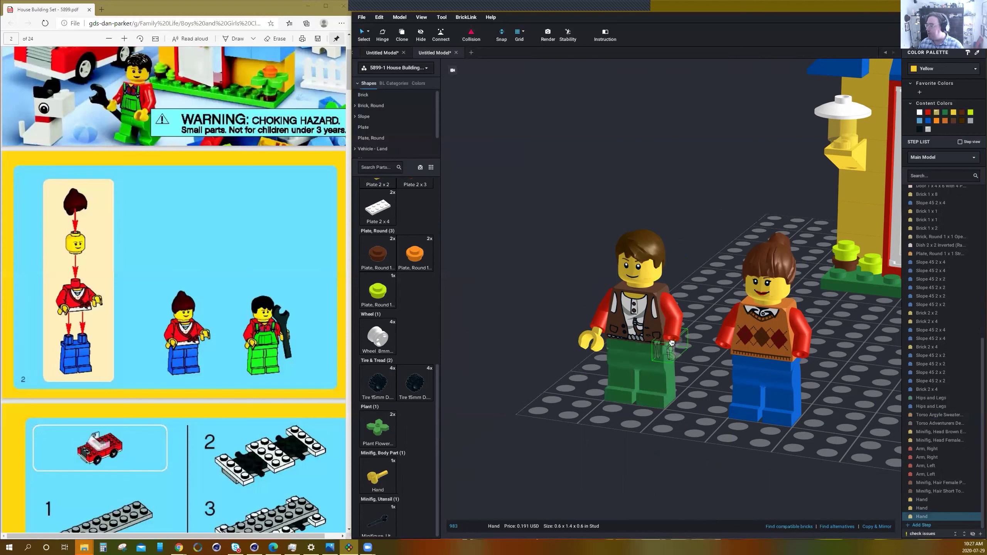
click(678, 347)
click(727, 346)
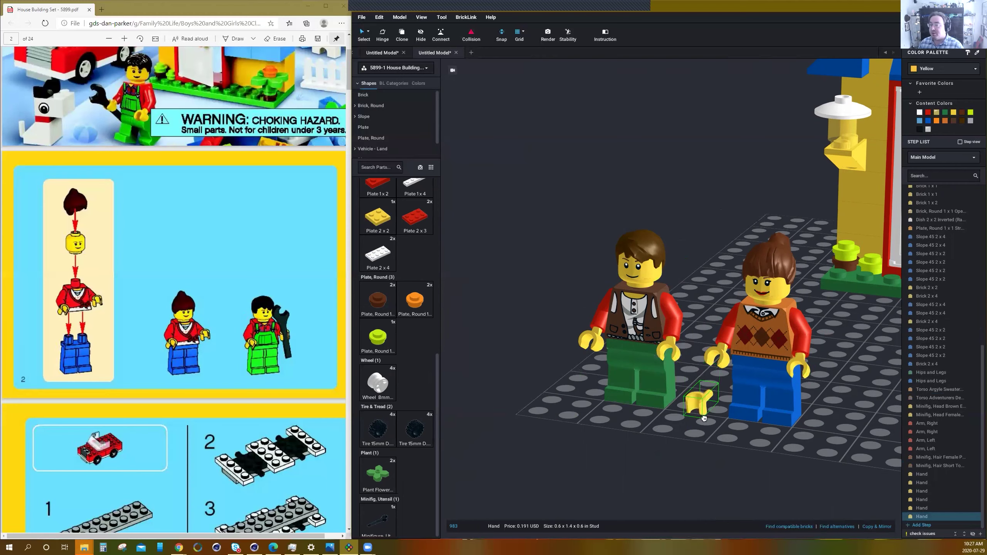
key(Escape)
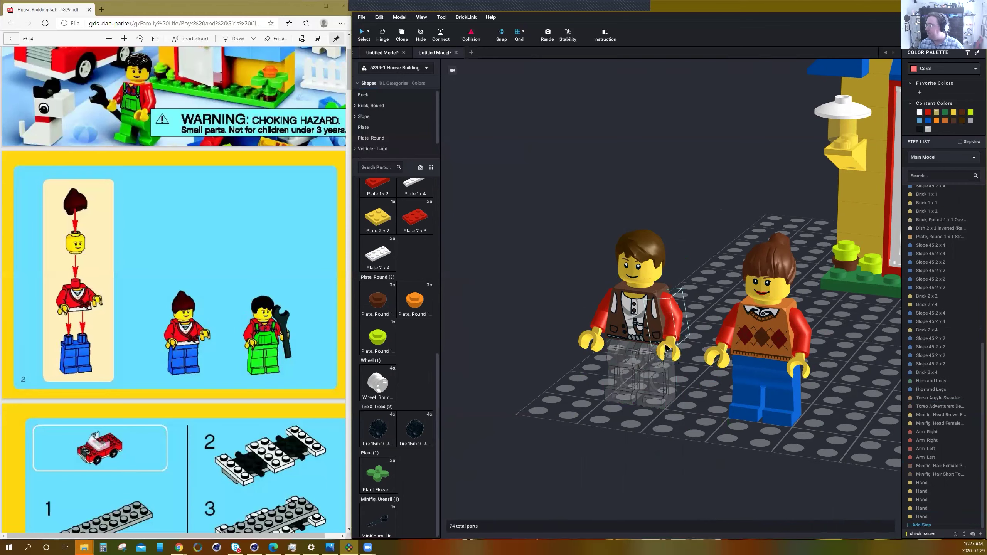
Swing the vest minifigure's left arm and hand forward and upward.
right_drag(687, 417, 674, 409)
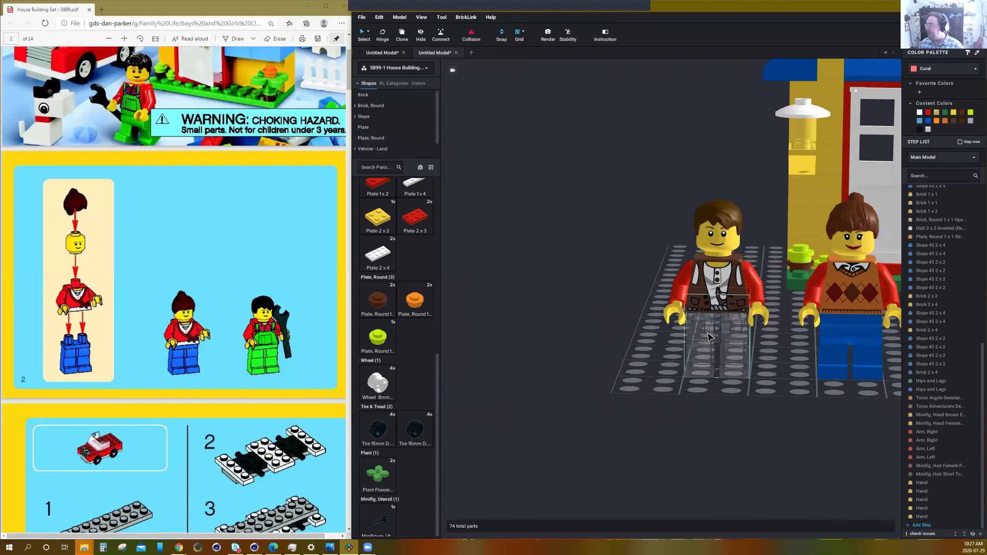
click(753, 333)
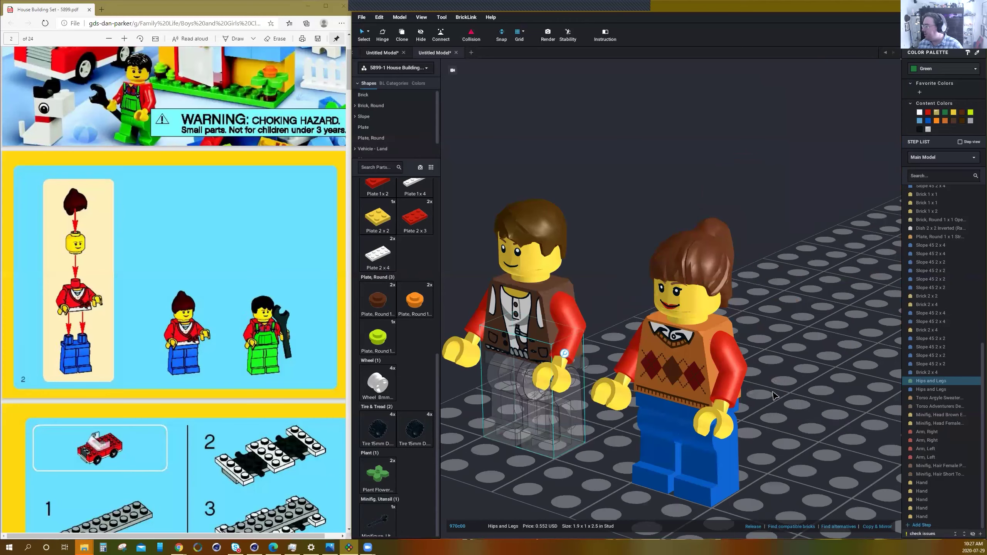
scroll(717, 351, up, 2)
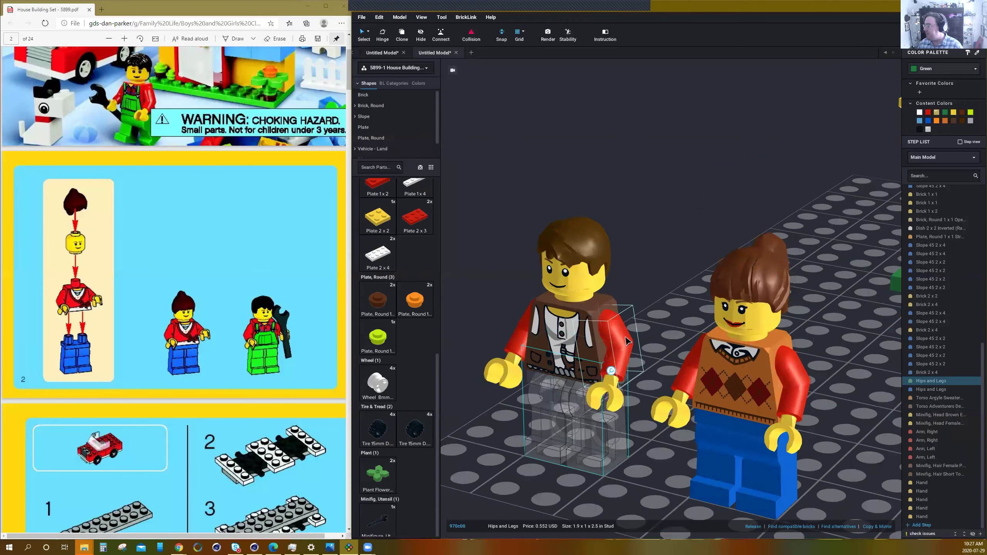
click(627, 341)
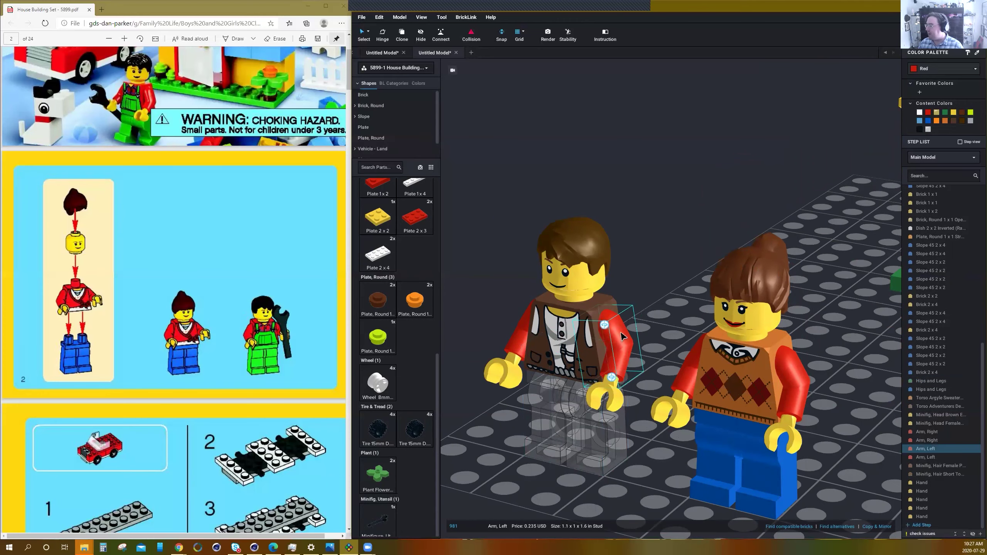
ctrl+click(610, 386)
drag(608, 387, 584, 372)
click(654, 341)
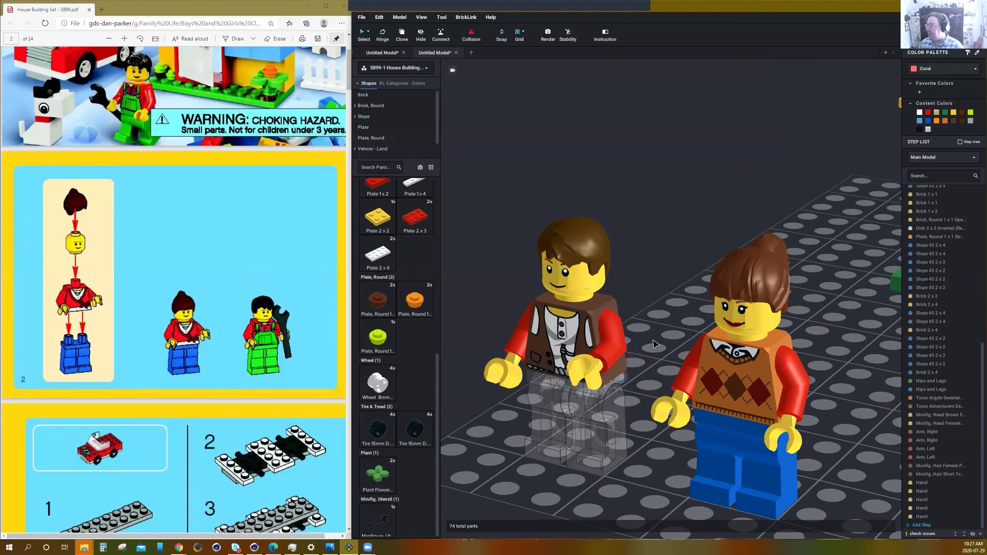
Swing the vest minifigure's right arm and hand forward and upward.
scroll(504, 456, up, 3)
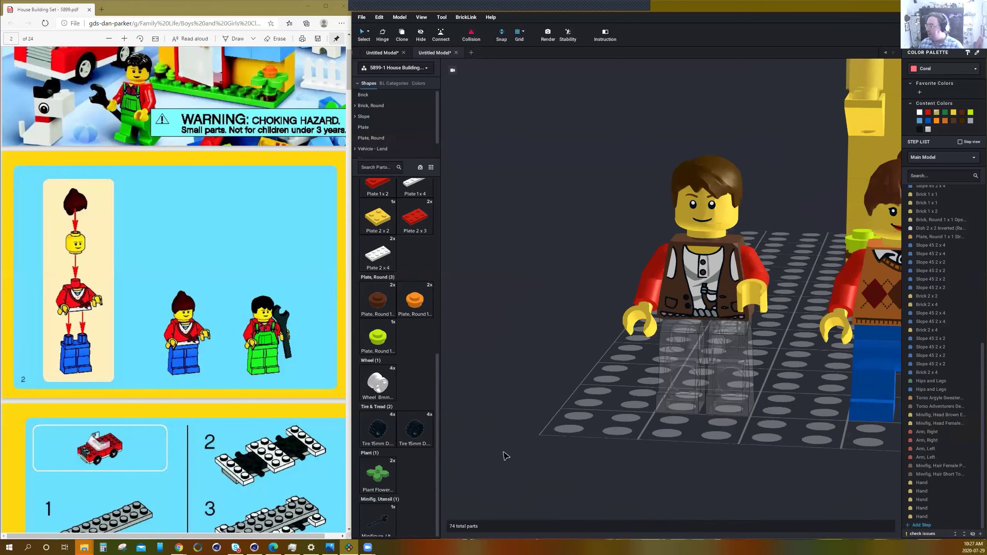
click(615, 307)
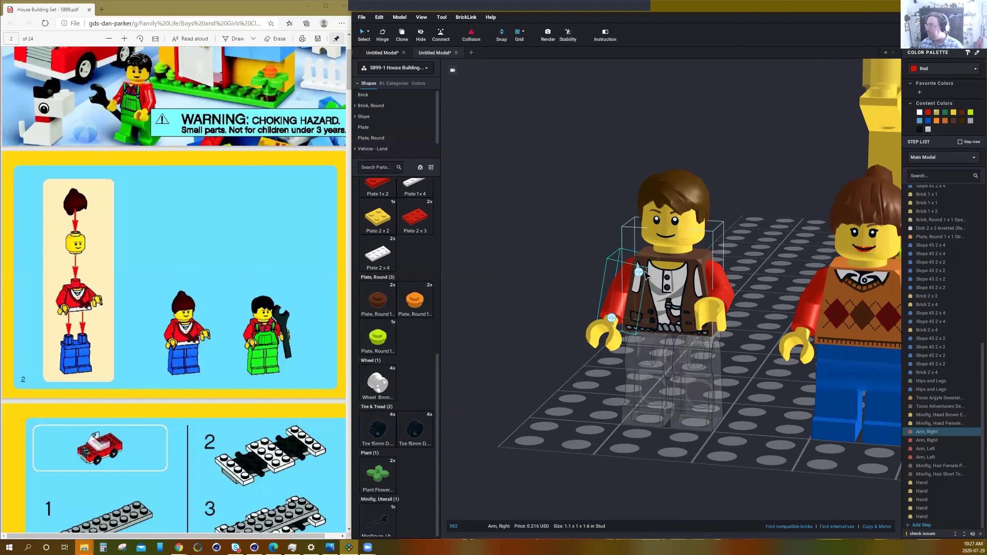
click(639, 272)
drag(653, 215, 663, 186)
click(568, 275)
Remove the extra yellow hand overlapping the vest minifigure and reseat the green hips and legs under its torso.
click(663, 372)
click(566, 395)
mouse_move(662, 385)
mouse_down()
mouse_move(646, 412)
mouse_move(669, 381)
mouse_up()
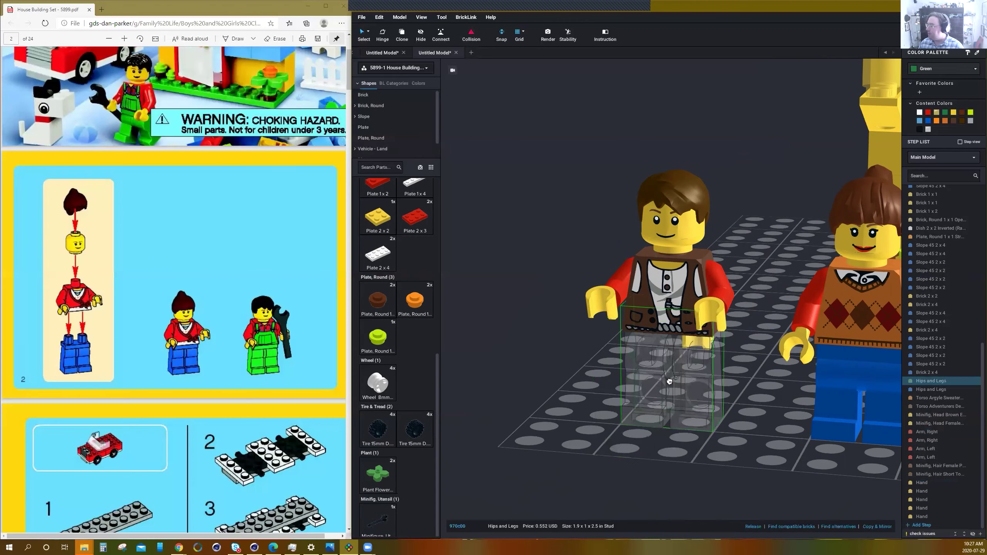
right_drag(613, 388, 638, 379)
drag(638, 379, 488, 379)
click(577, 318)
drag(523, 367, 569, 314)
click(528, 422)
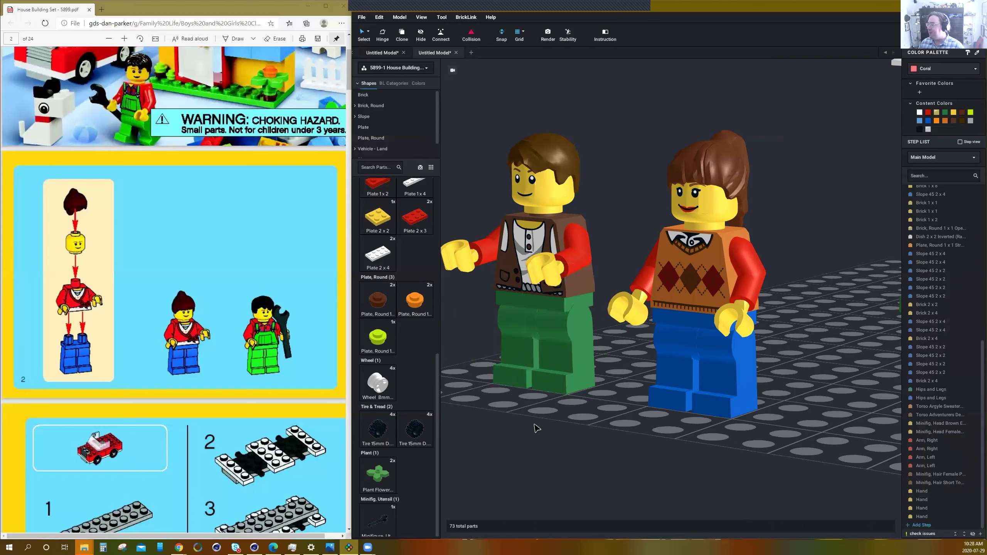
Recolour both arms of the vest minifigure White.
right_drag(536, 428, 538, 428)
click(669, 331)
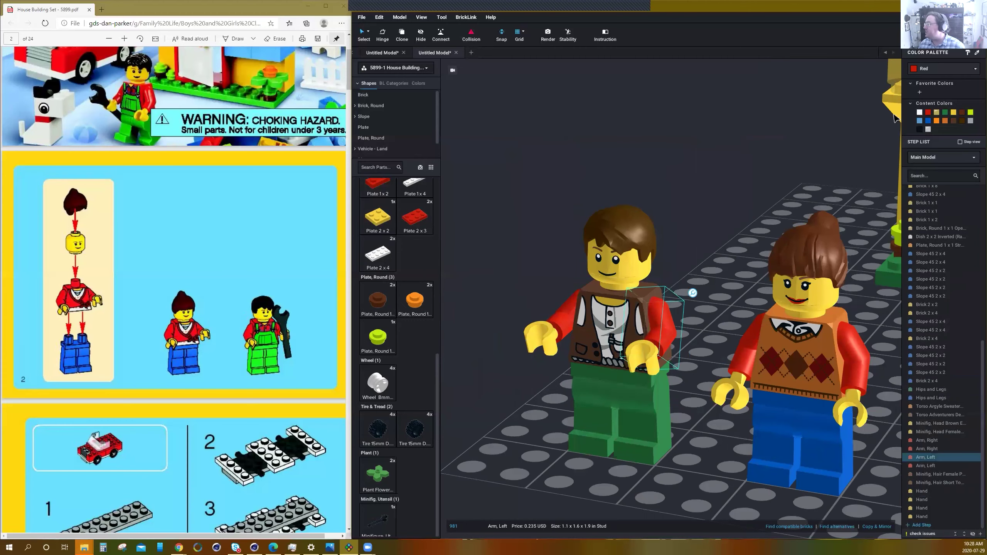
click(962, 113)
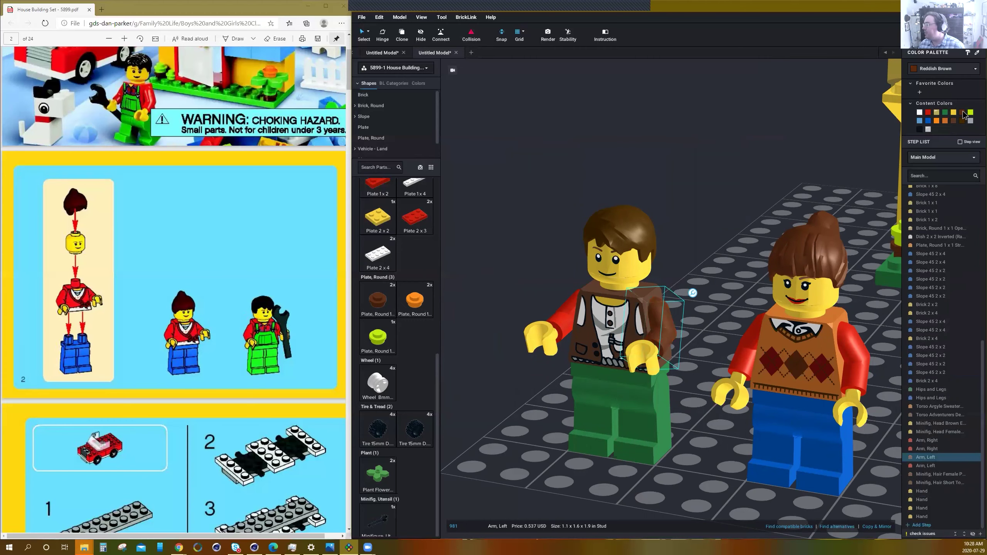
click(920, 112)
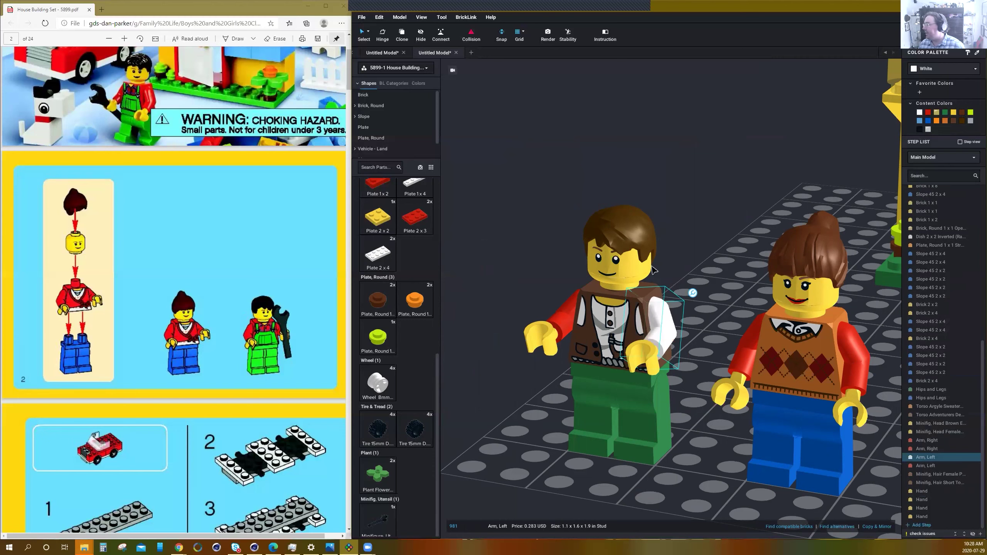
click(564, 319)
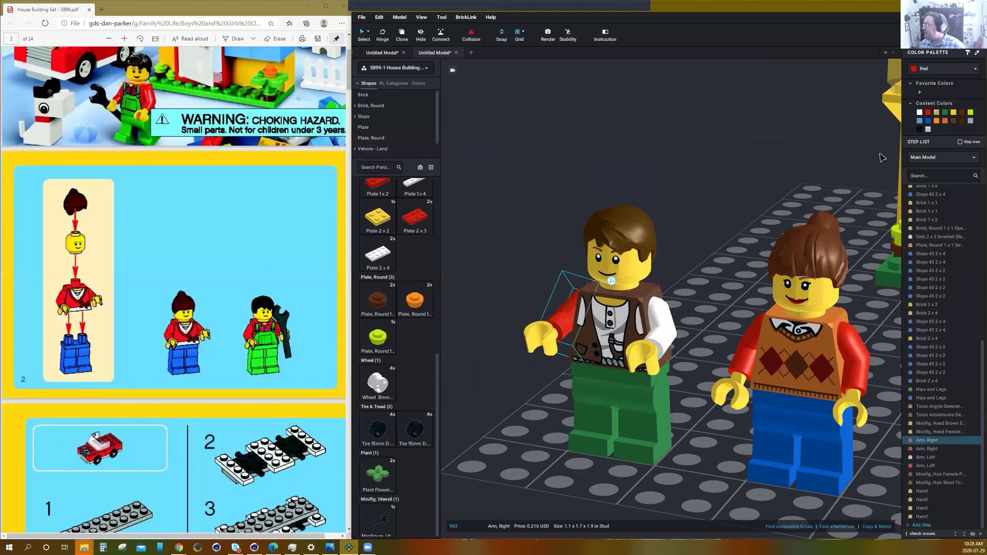
click(919, 113)
click(702, 239)
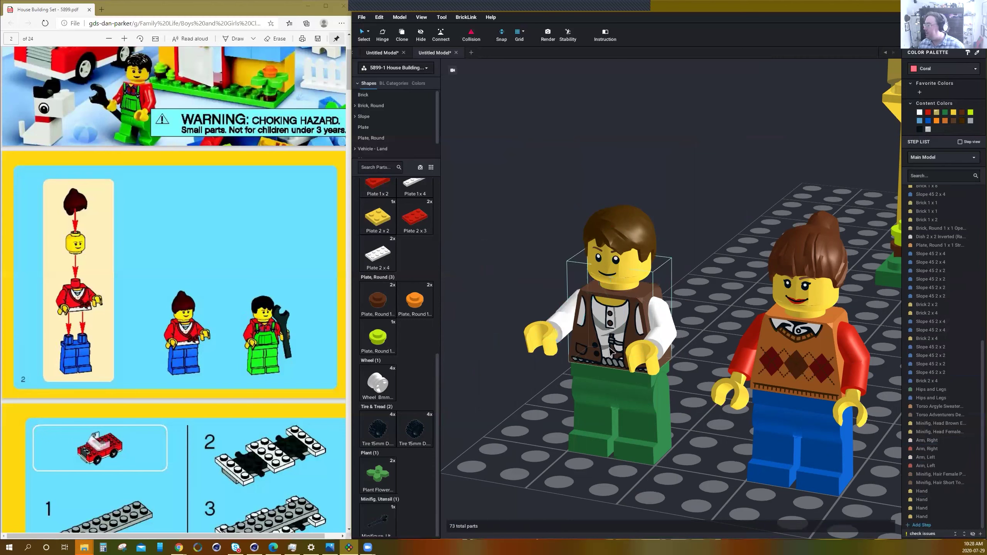
Recolour both arms of the argyle-sweater minifigure Medium Nougat to match the sweater.
click(760, 359)
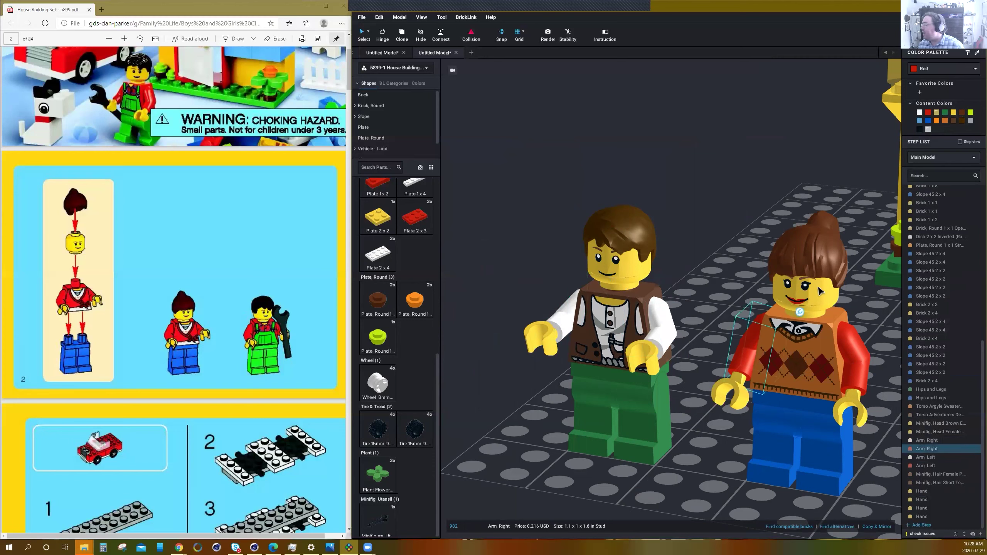
click(920, 112)
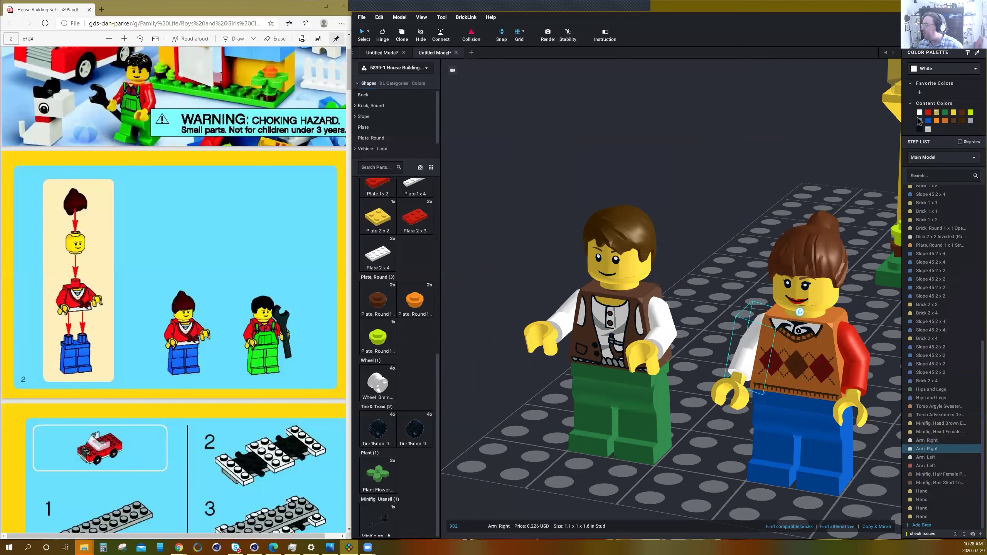
click(866, 355)
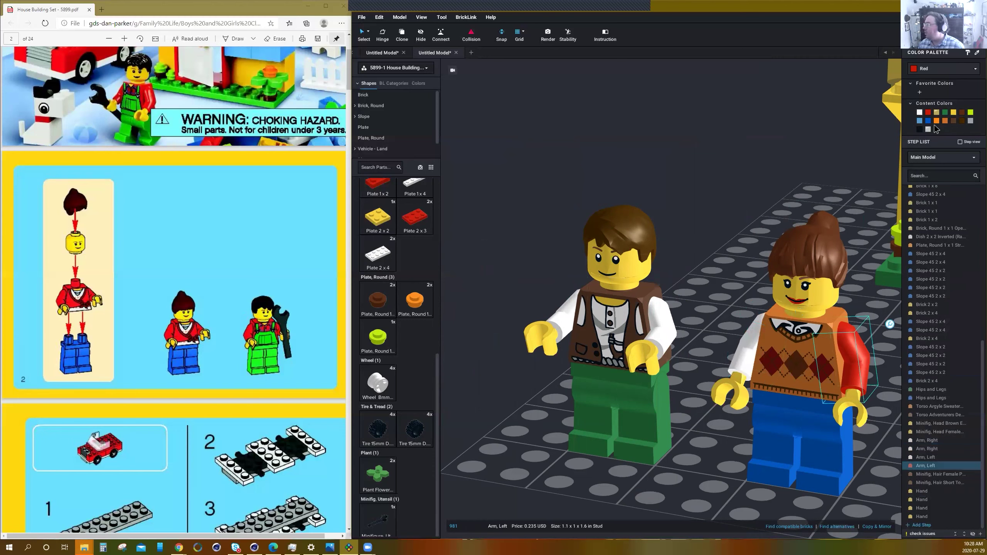
click(945, 121)
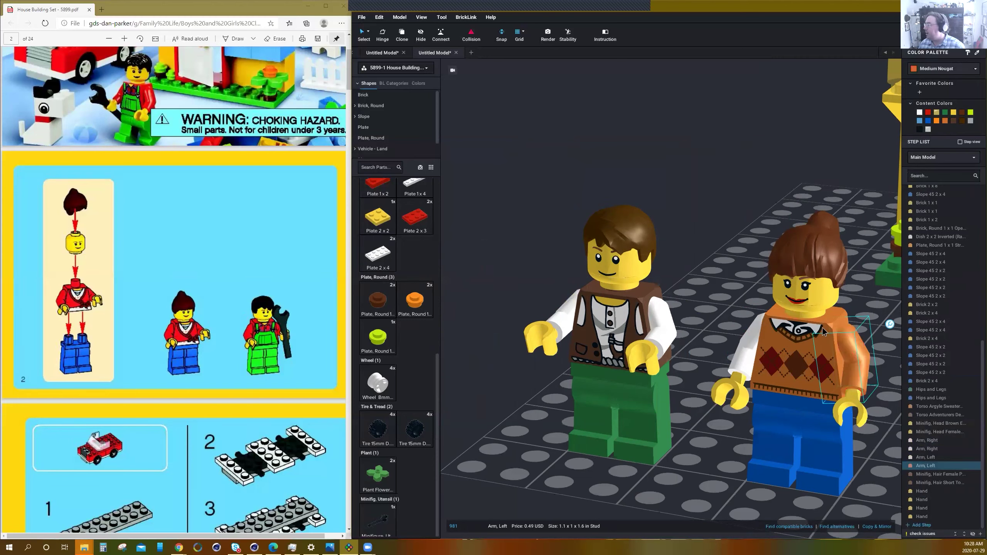
click(740, 355)
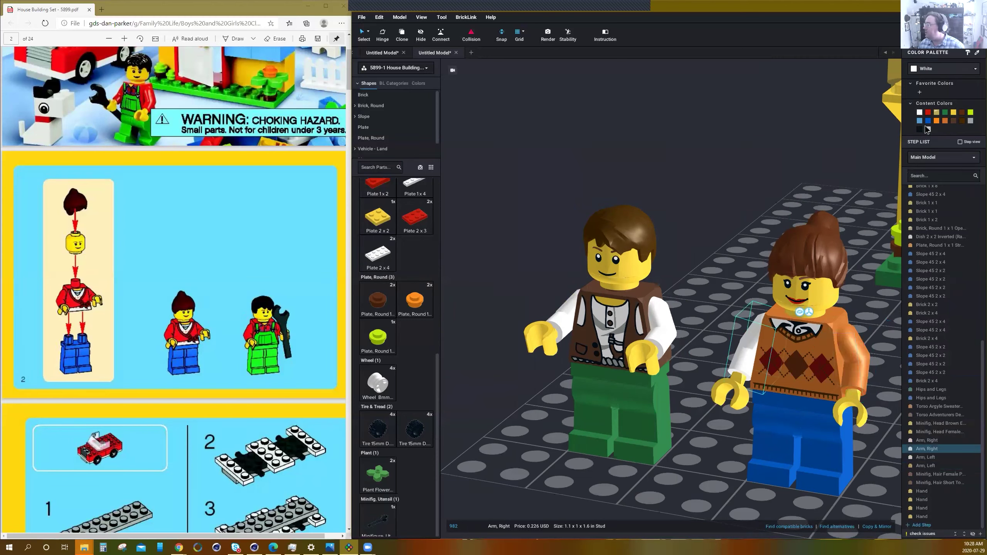
click(944, 121)
click(776, 170)
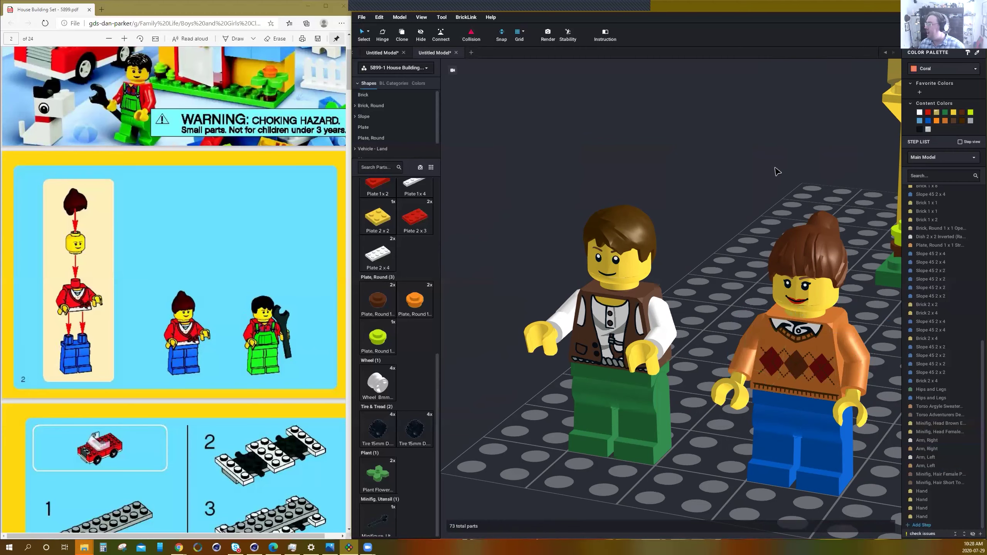
Open the vest minifigure's green hips and legs assembly for editing its individual parts.
scroll(776, 169, down, 4)
right_drag(745, 213, 676, 218)
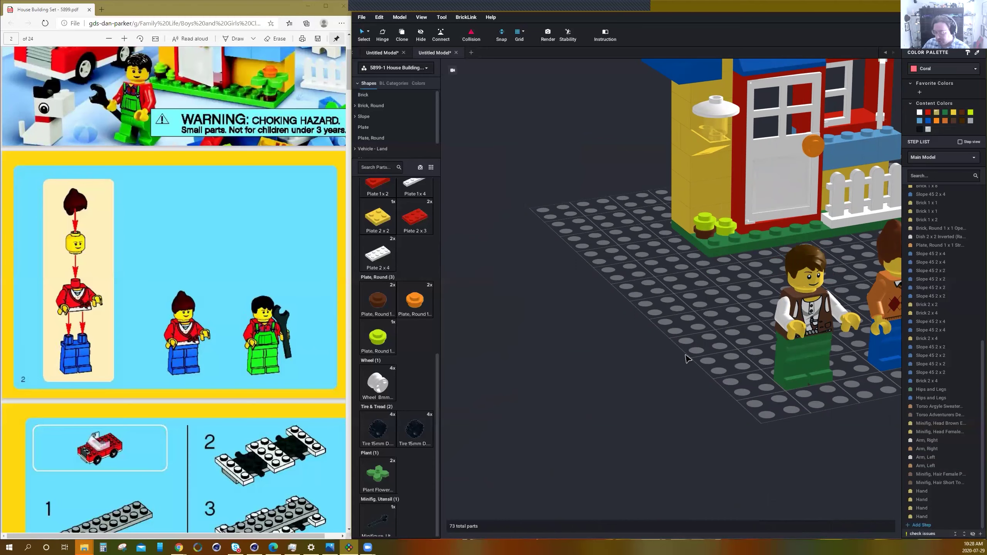
scroll(663, 372, down, 2)
scroll(686, 403, up, 3)
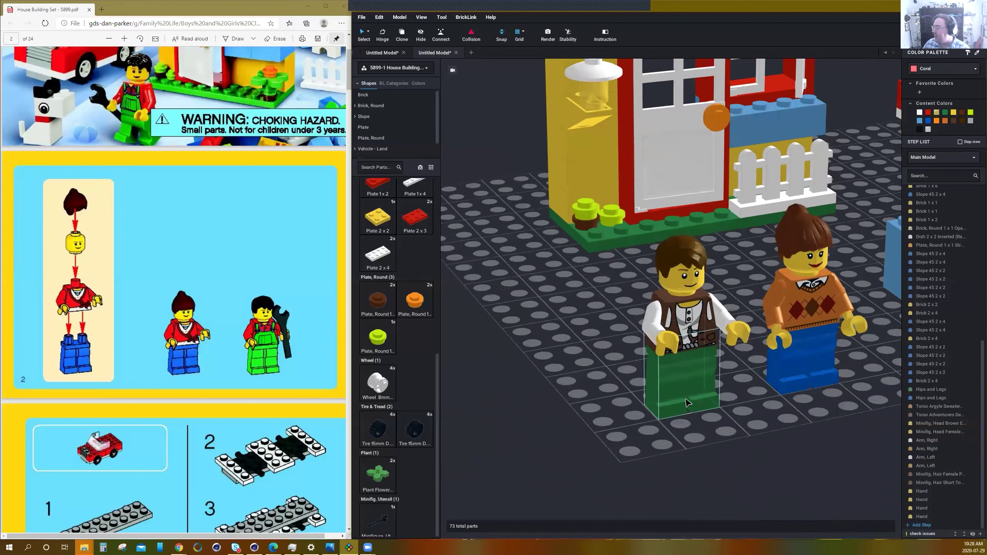
scroll(686, 402, up, 1)
click(687, 405)
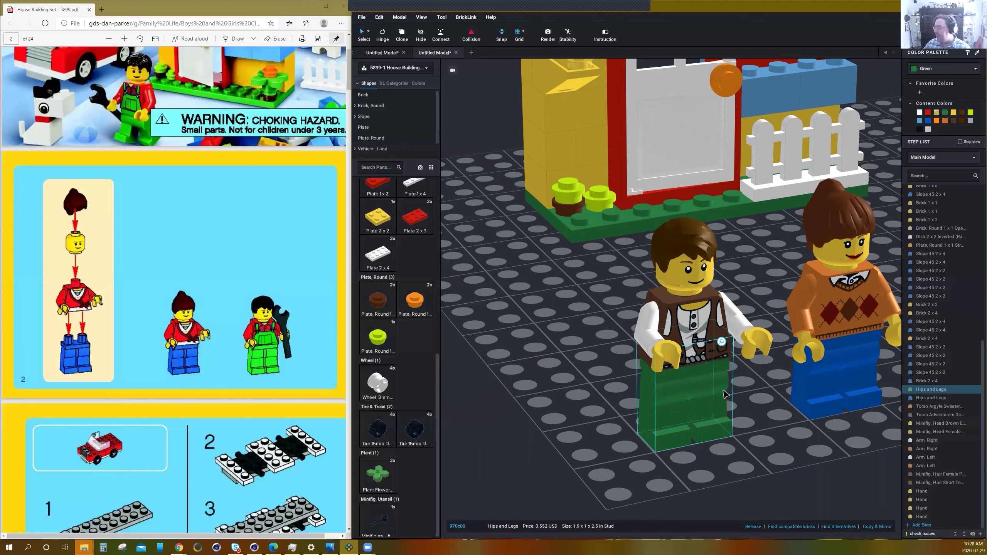
mouse_move(722, 344)
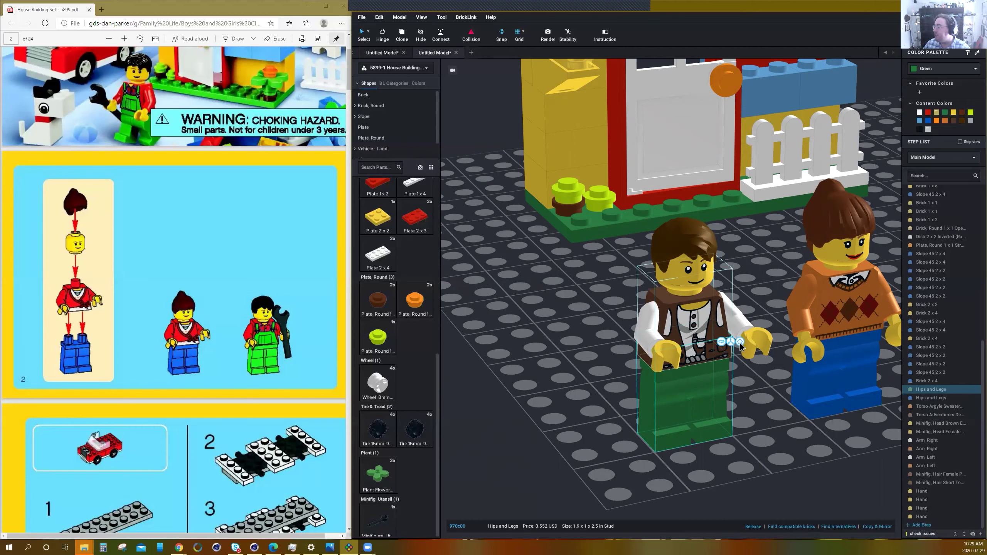
click(740, 342)
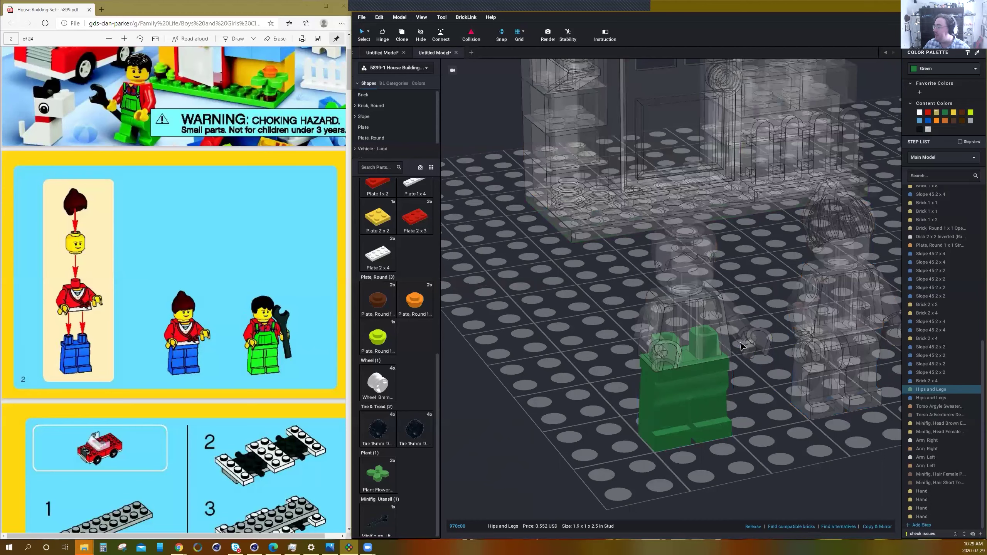
Swing the vest minifigure's right leg forward to a horizontal sitting position.
click(675, 405)
scroll(665, 412, up, 2)
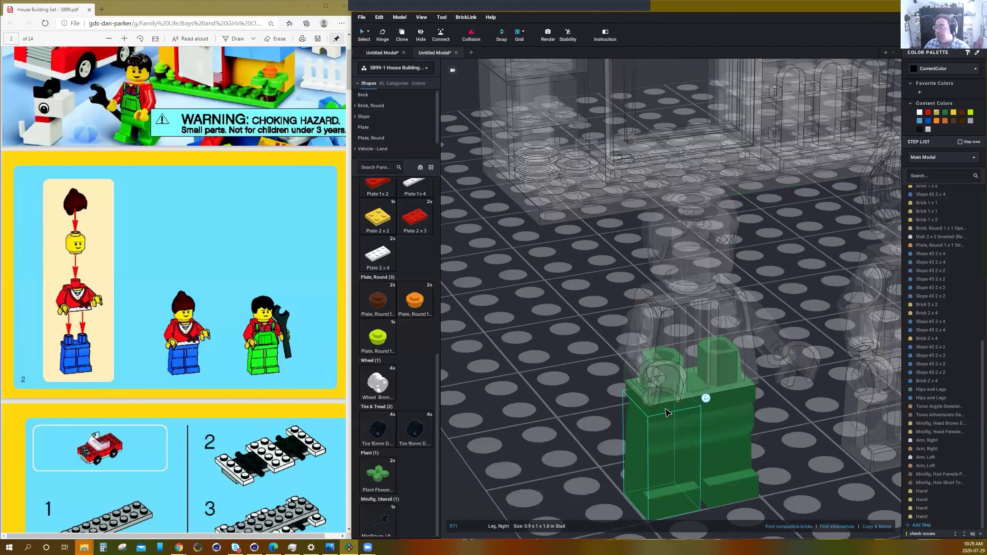
right_drag(665, 412, 773, 417)
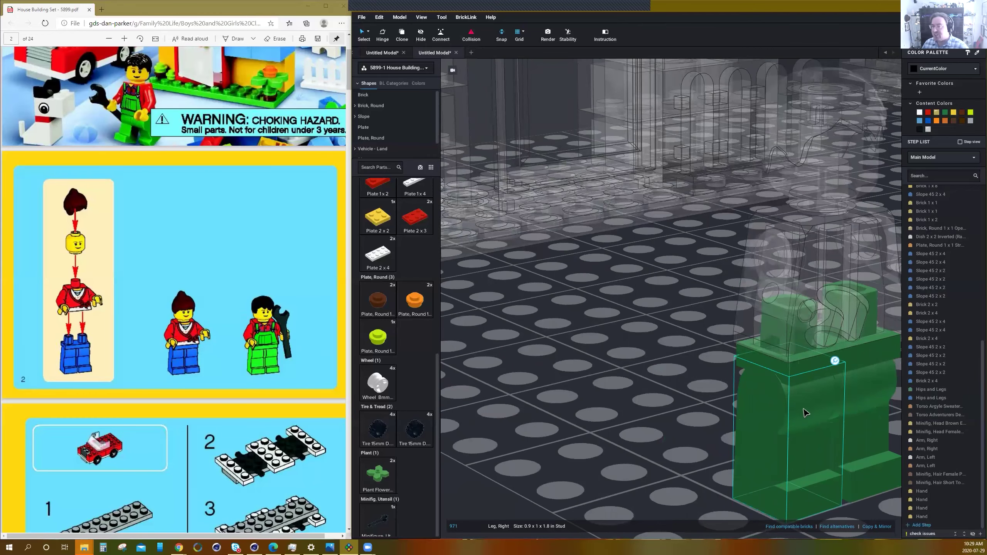
middle_drag(789, 405, 700, 313)
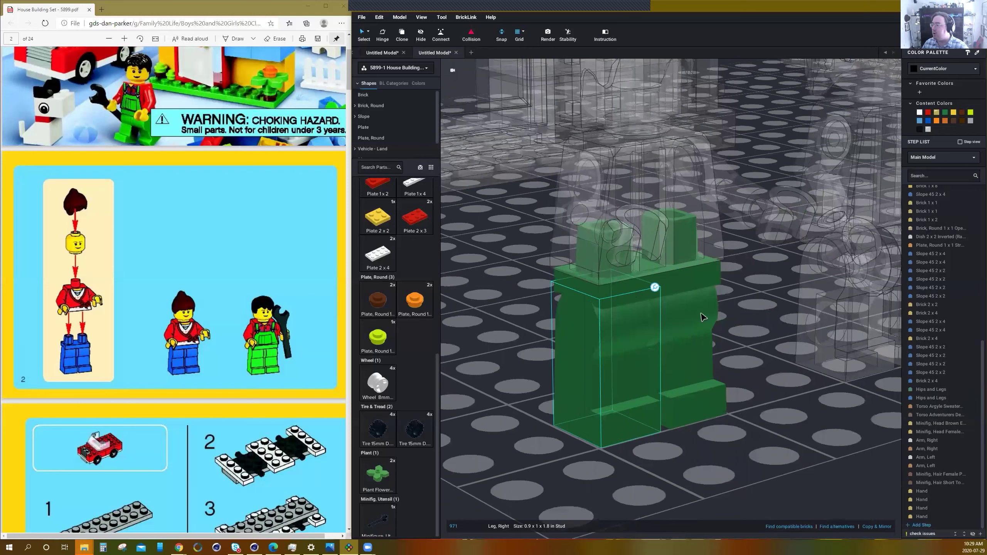
click(655, 288)
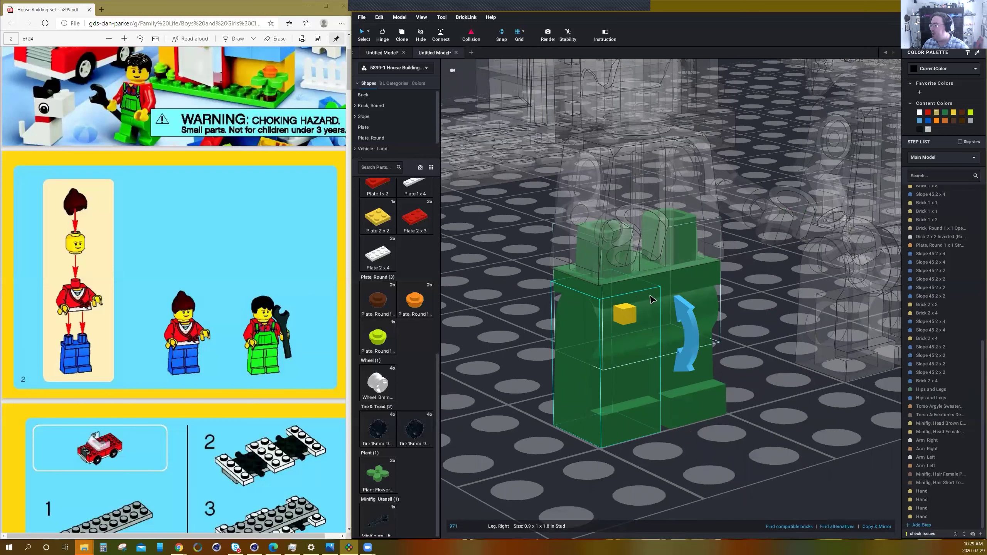
drag(680, 298, 619, 224)
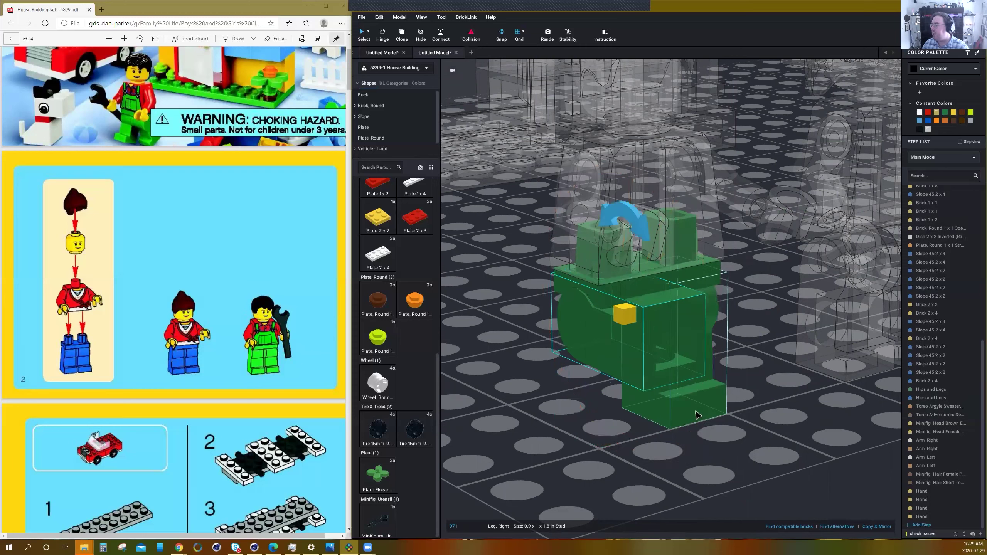
Swing the vest minifigure's left leg forward to the same sitting position and return to the main model.
click(719, 273)
click(721, 274)
drag(719, 313, 646, 235)
click(600, 408)
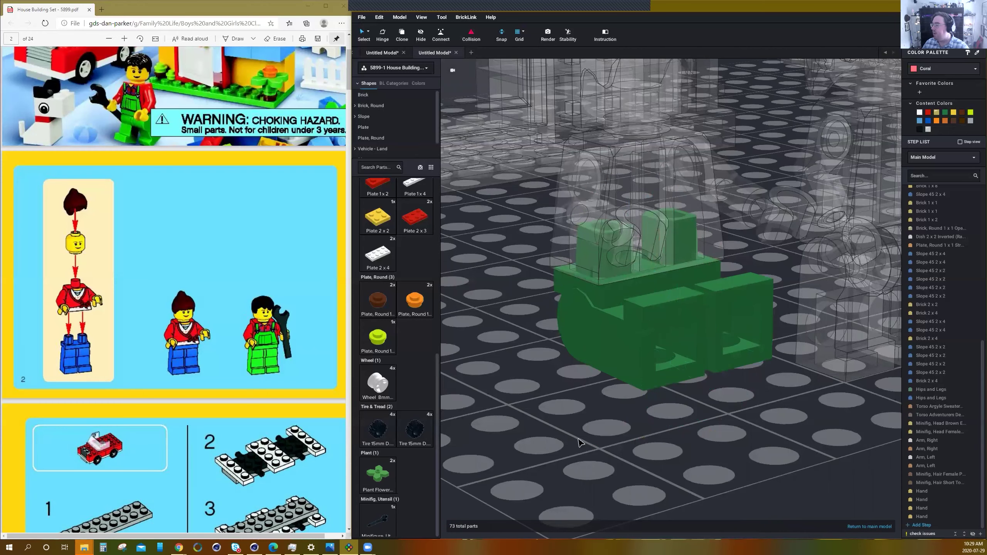
scroll(579, 438, down, 10)
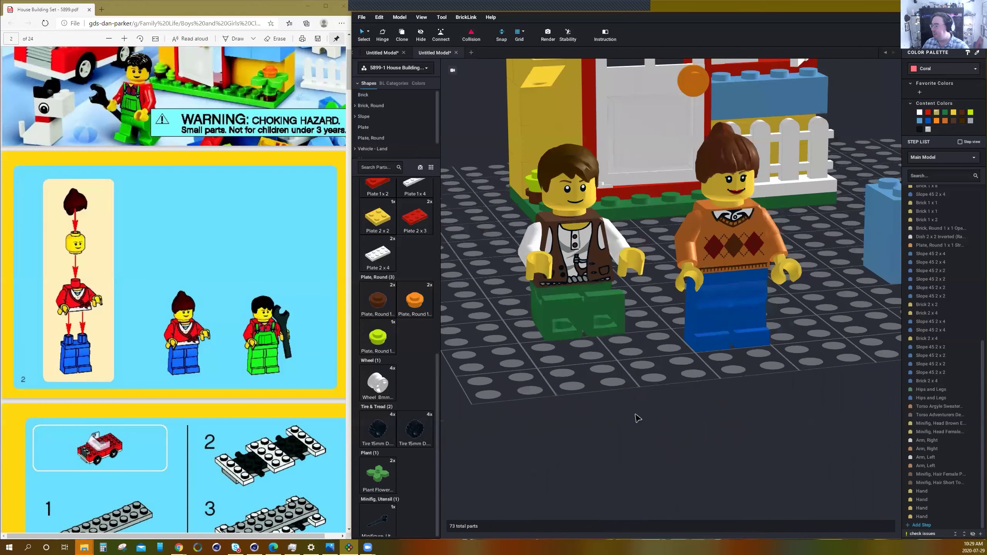
Group all parts of the seated vest minifigure into a submodel named Guy.
scroll(637, 416, down, 5)
drag(602, 175, 512, 335)
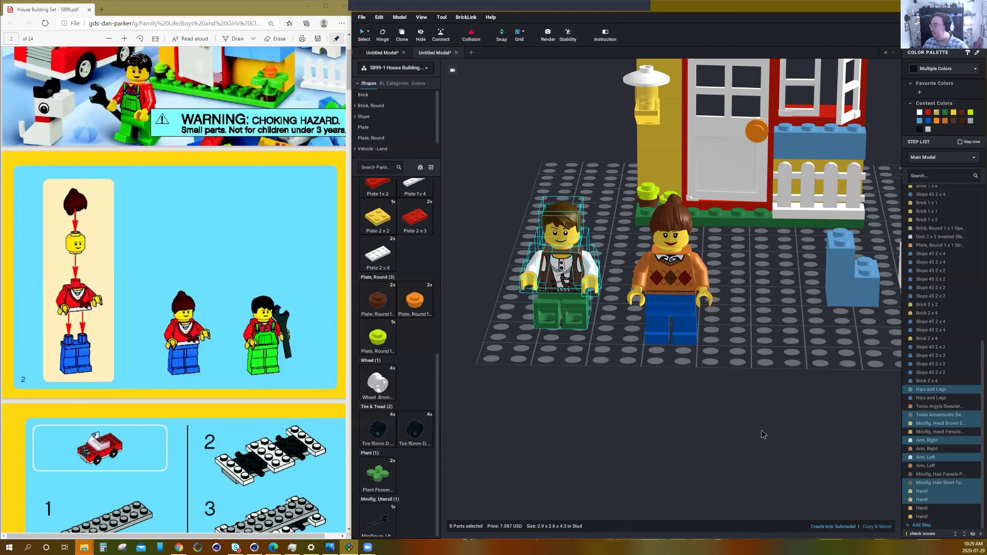
click(833, 527)
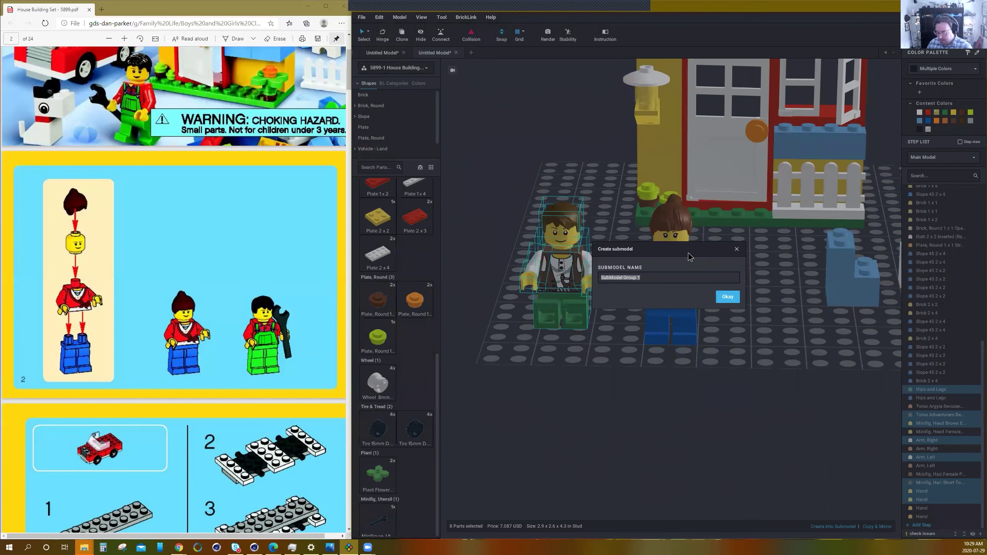
text(Guy)
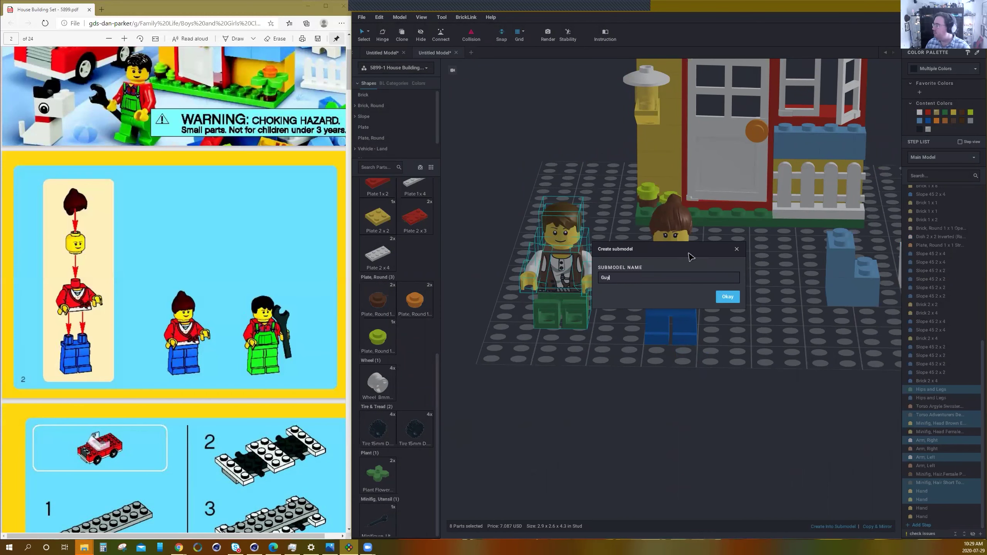
key(Return)
Move the Guy submodel across the baseplate from beside the other minifigure to the red car.
scroll(690, 257, down, 5)
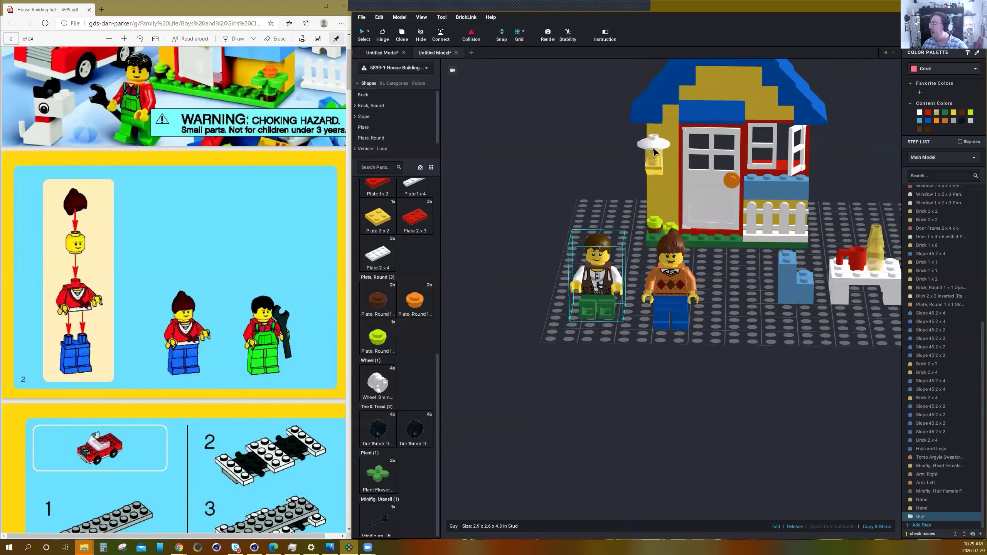
middle_drag(724, 367, 686, 380)
drag(506, 354, 855, 278)
scroll(685, 304, up, 5)
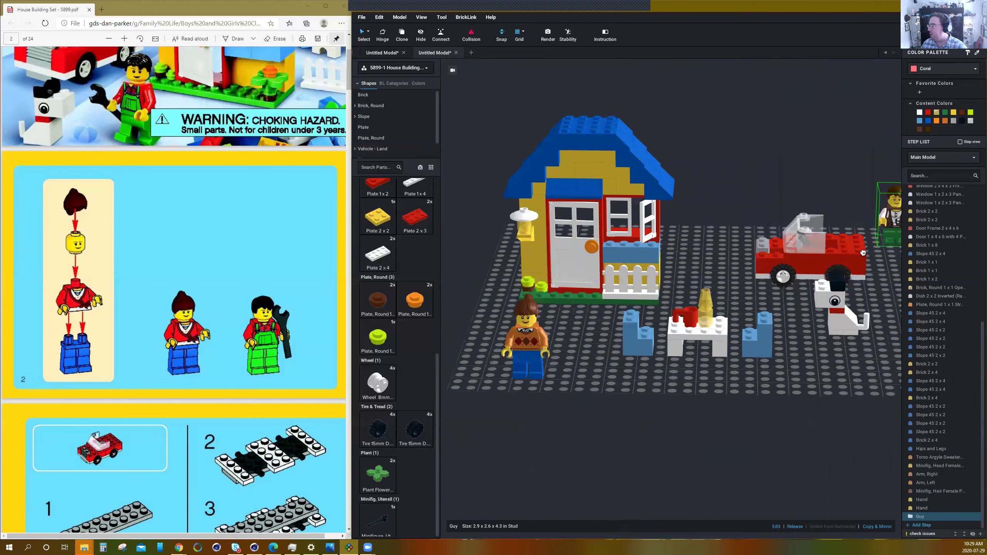
middle_drag(792, 226, 622, 268)
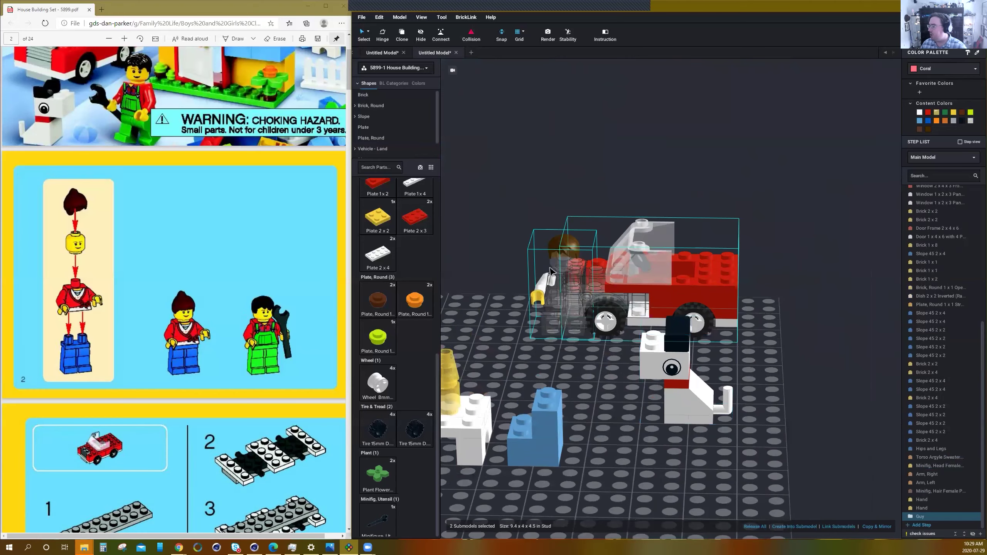
Seat the Guy submodel inside the red car behind the steering wheel and windscreen.
click(536, 272)
drag(543, 298, 681, 279)
right_drag(681, 279, 821, 276)
drag(821, 277, 840, 285)
scroll(838, 276, up, 3)
scroll(838, 276, up, 3)
middle_drag(841, 285, 703, 333)
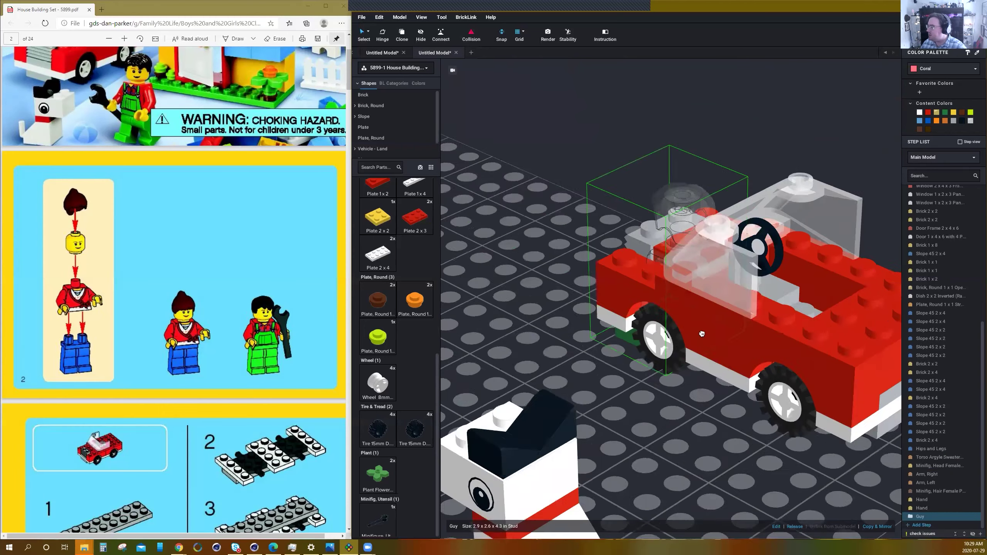
right_drag(703, 333, 722, 329)
drag(722, 330, 694, 357)
right_drag(695, 357, 662, 290)
drag(662, 291, 652, 203)
right_drag(679, 195, 699, 222)
scroll(688, 196, down, 5)
scroll(700, 222, down, 8)
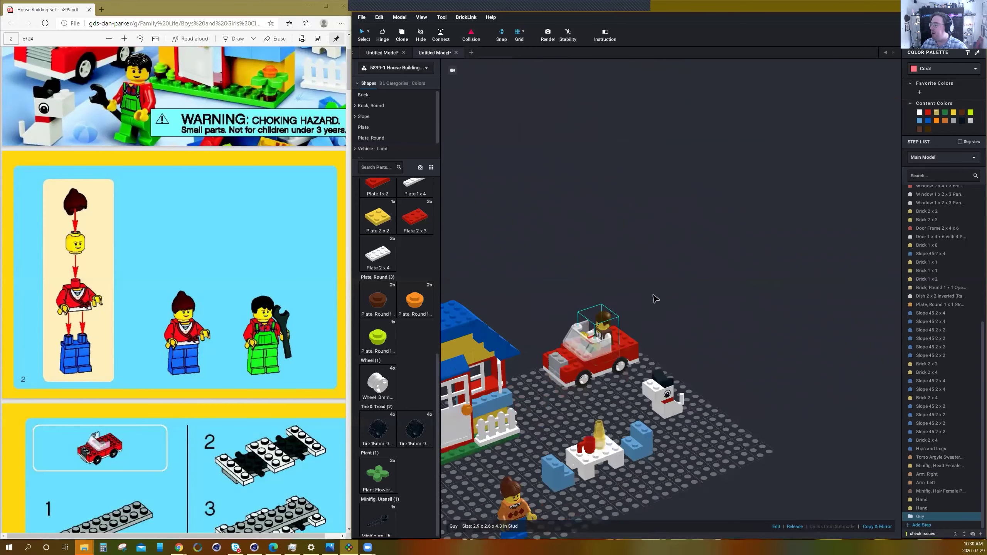
Open the hips and legs of the sweater minifigure for editing and swing its left leg forward into a walking stride.
right_drag(721, 463, 647, 413)
scroll(629, 423, up, 4)
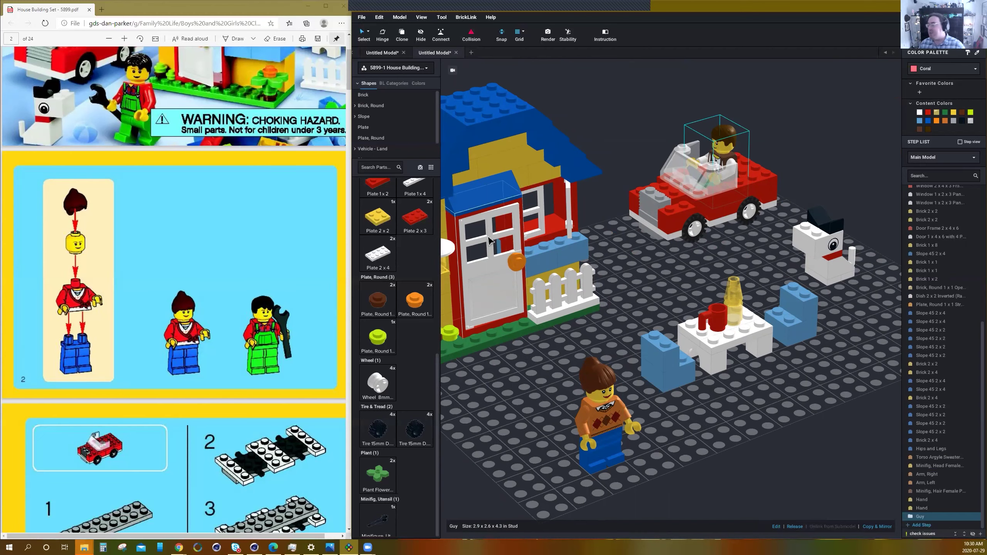
scroll(552, 387, up, 8)
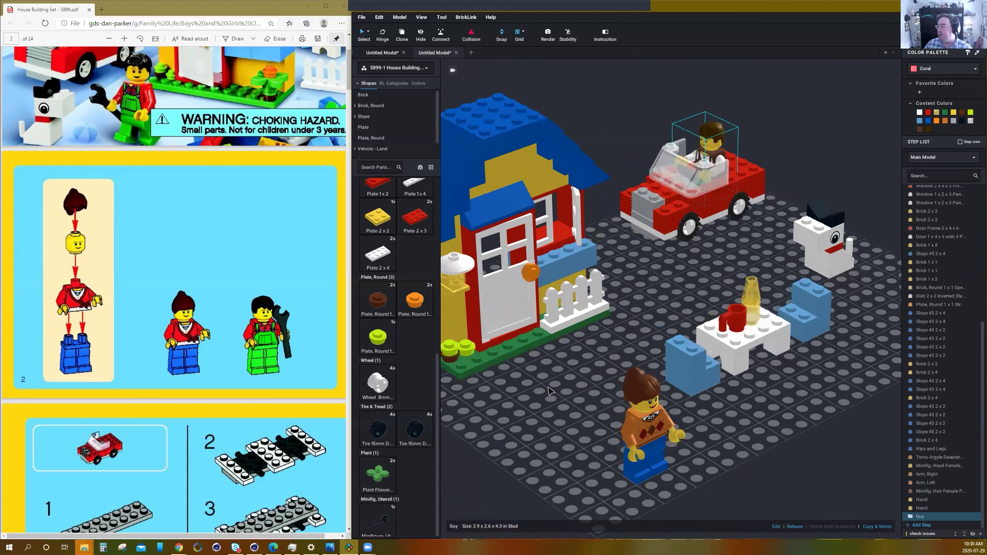
mouse_move(574, 295)
right_down()
mouse_move(614, 350)
mouse_move(574, 295)
right_up()
mouse_move(674, 257)
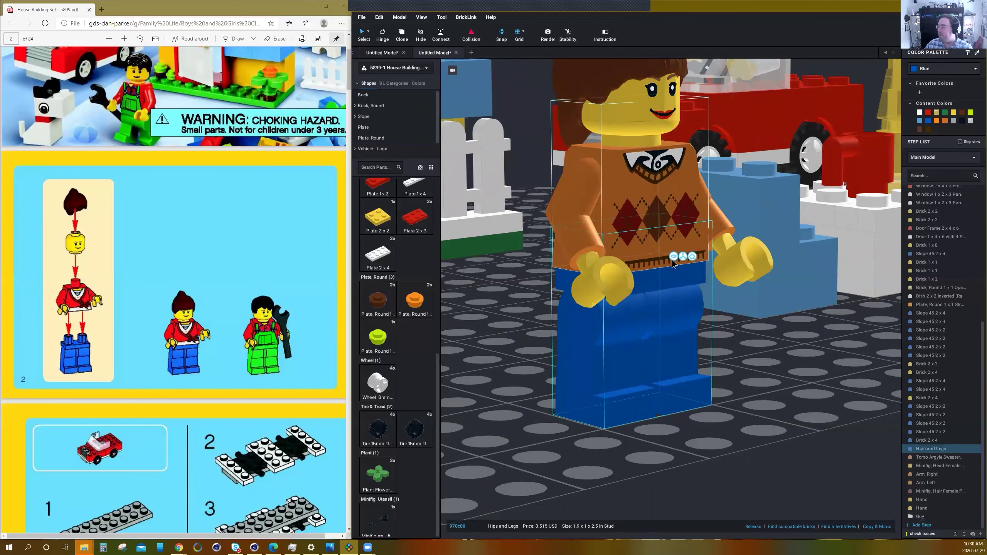
click(692, 257)
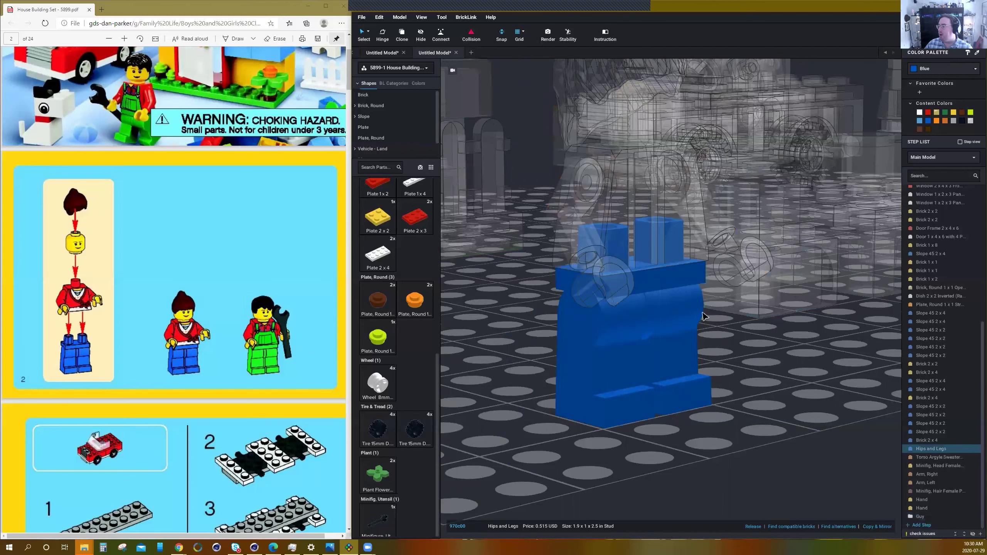
click(702, 279)
drag(704, 307, 719, 340)
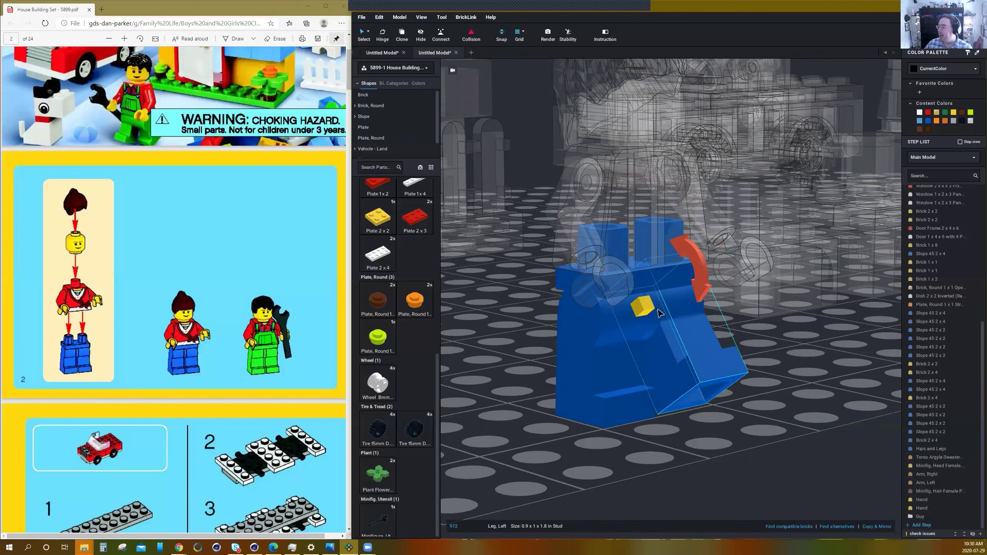
Swing the sweater minifigure's right leg backward to complete the walking pose, return to the main model and view the whole scene.
click(626, 339)
drag(679, 299, 667, 361)
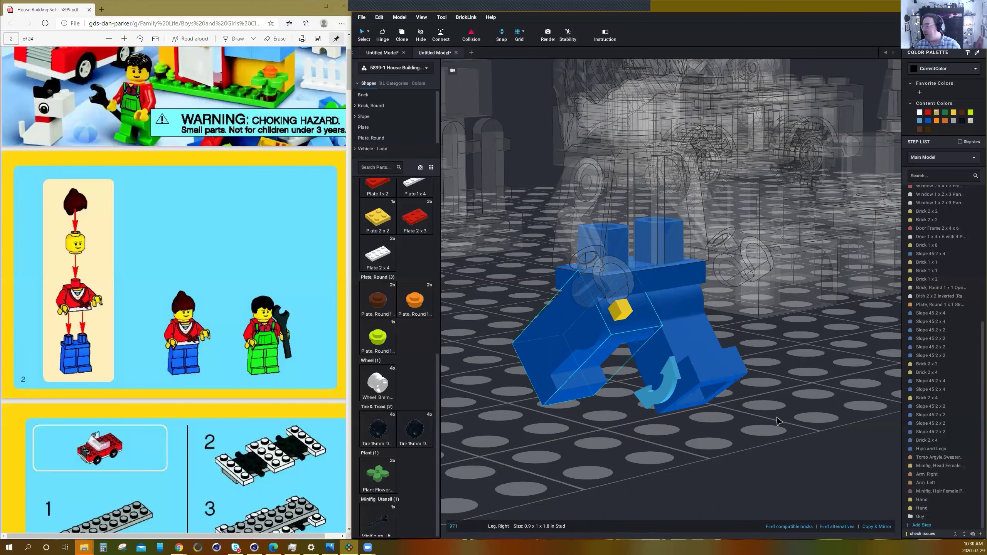
click(773, 399)
double_click(781, 390)
scroll(784, 388, down, 5)
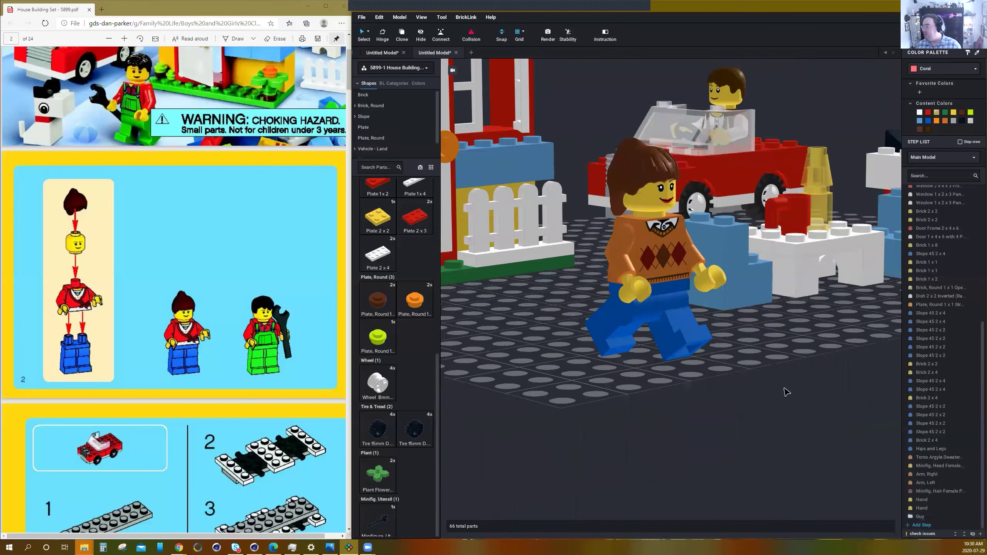
right_drag(807, 383, 785, 390)
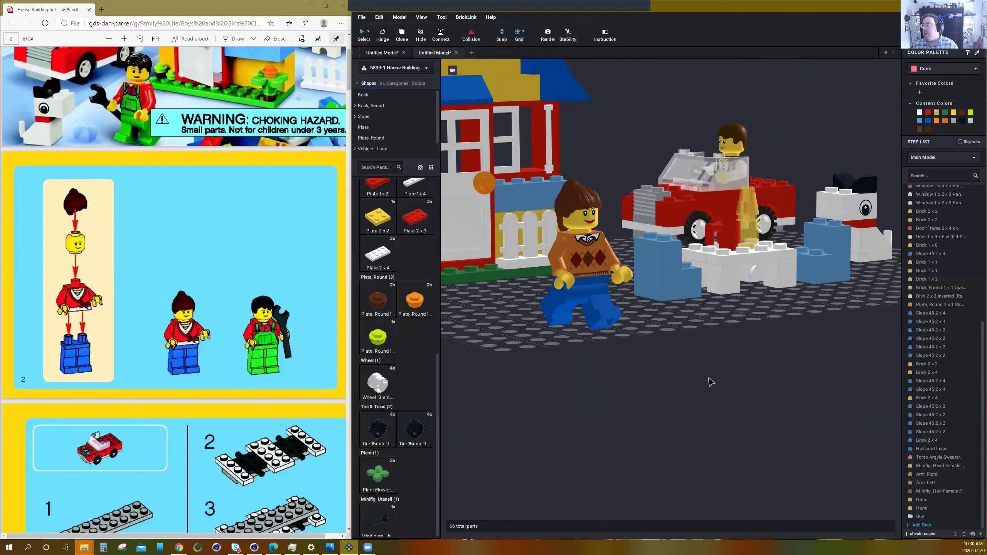
scroll(711, 381, down, 4)
right_drag(732, 360, 733, 369)
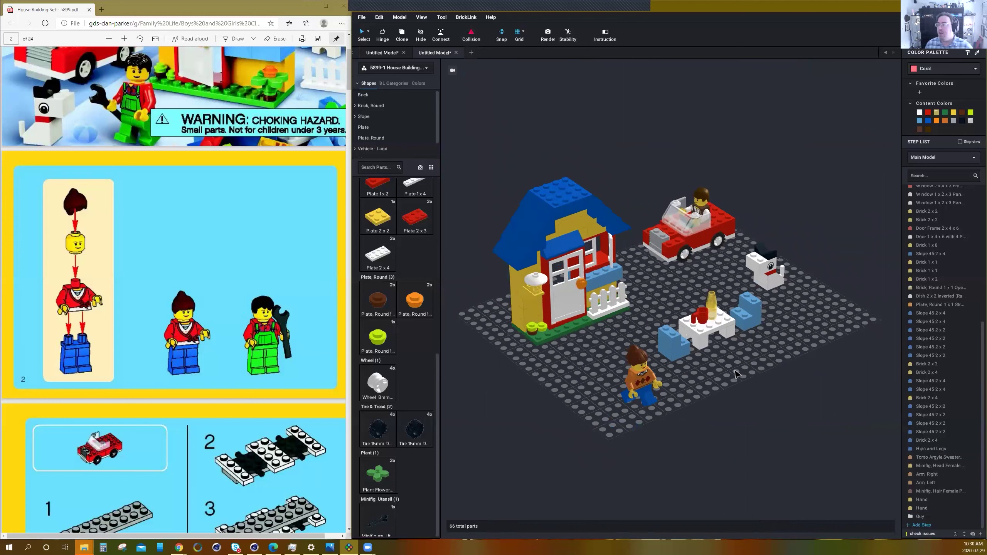